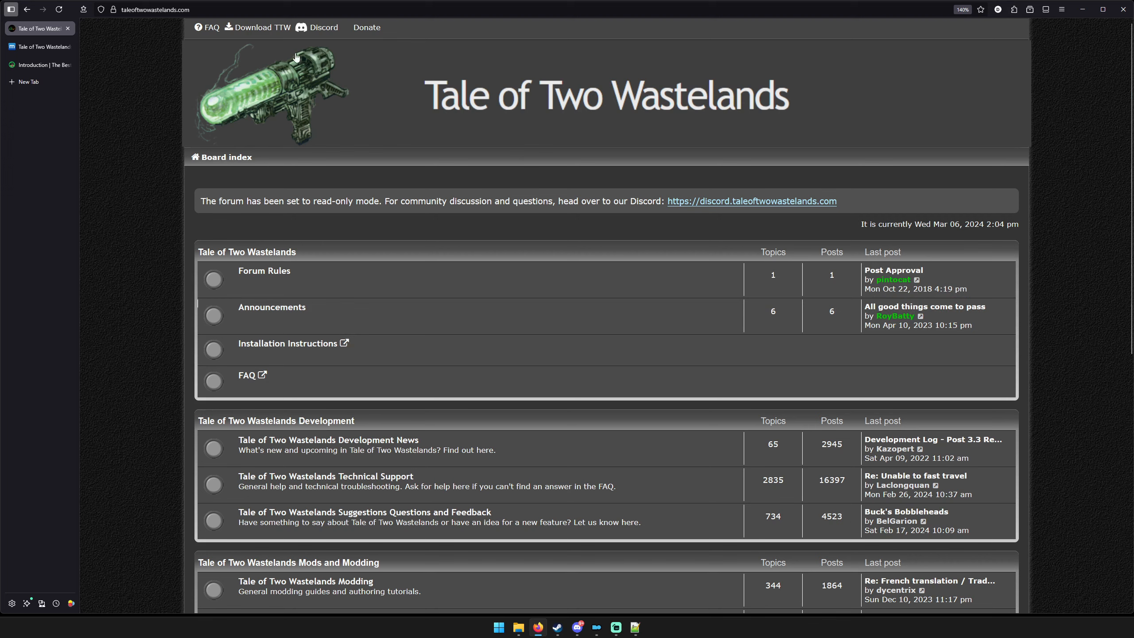
Look over the main files offered for Tale of Two Wastelands on its MOD:PUB page.
left_click(39, 47)
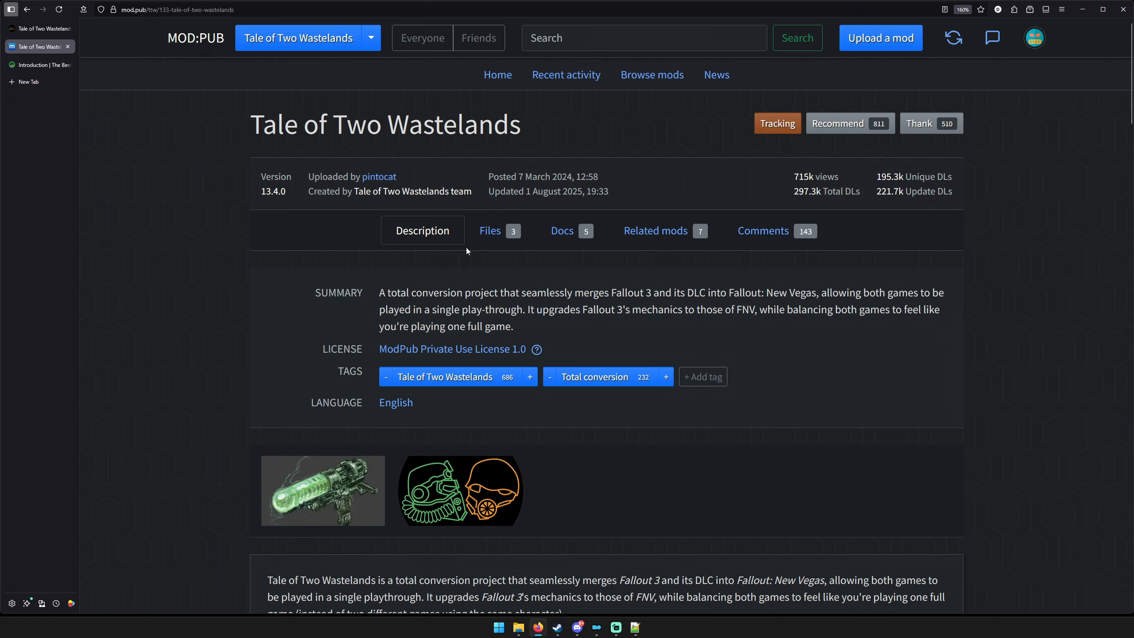
left_click(487, 230)
scroll(241, 313, "down", 3)
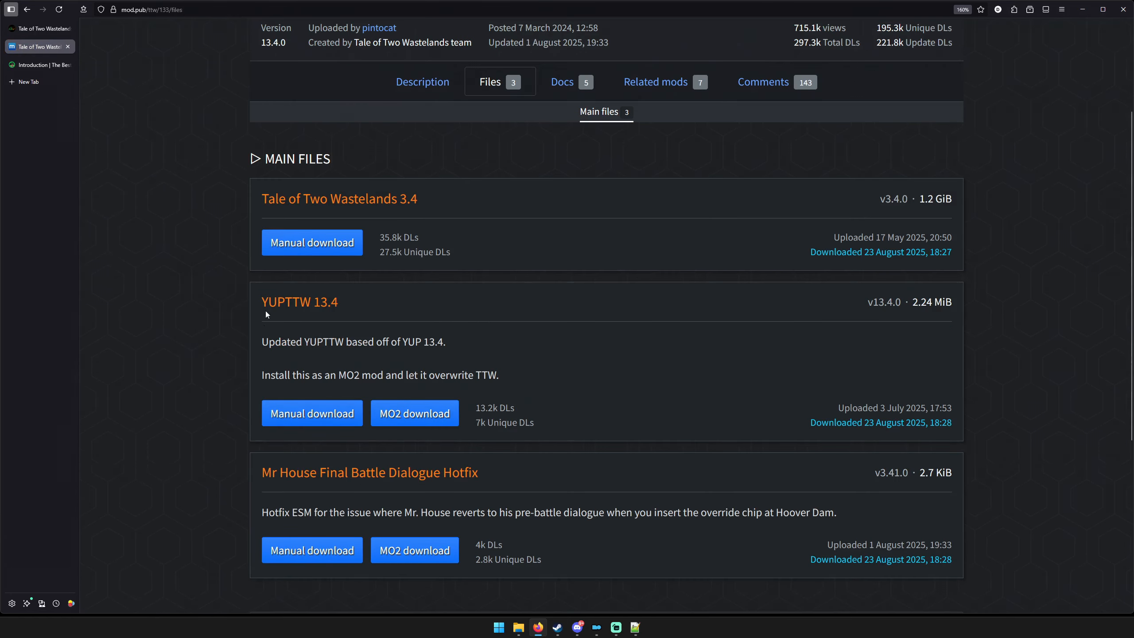
scroll(224, 360, "down", 3)
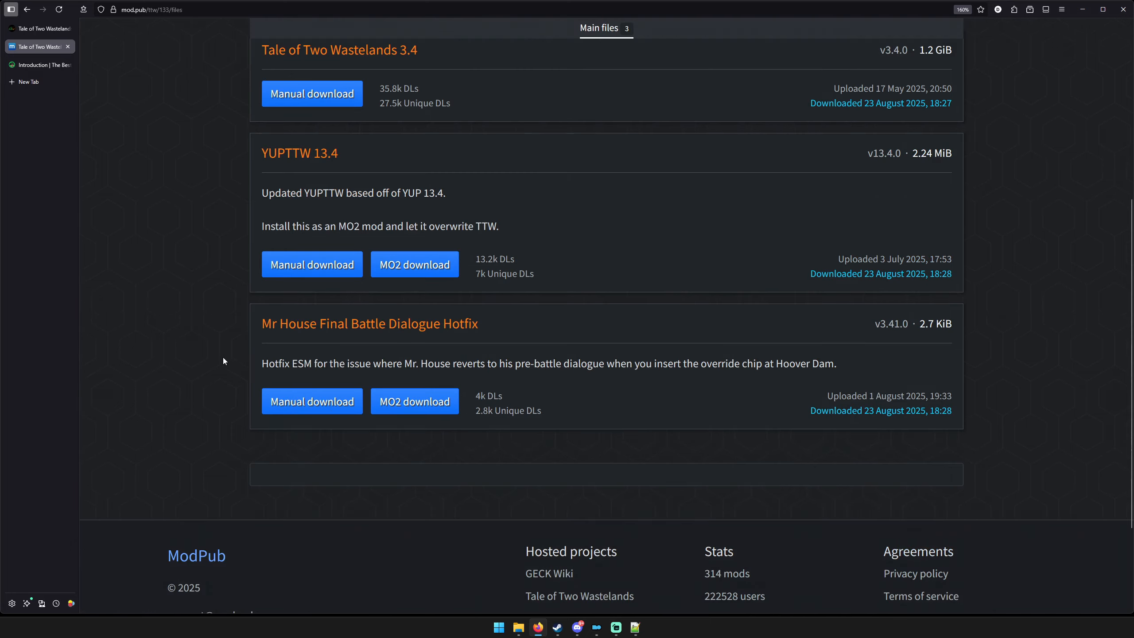
scroll(235, 356, "up", 6)
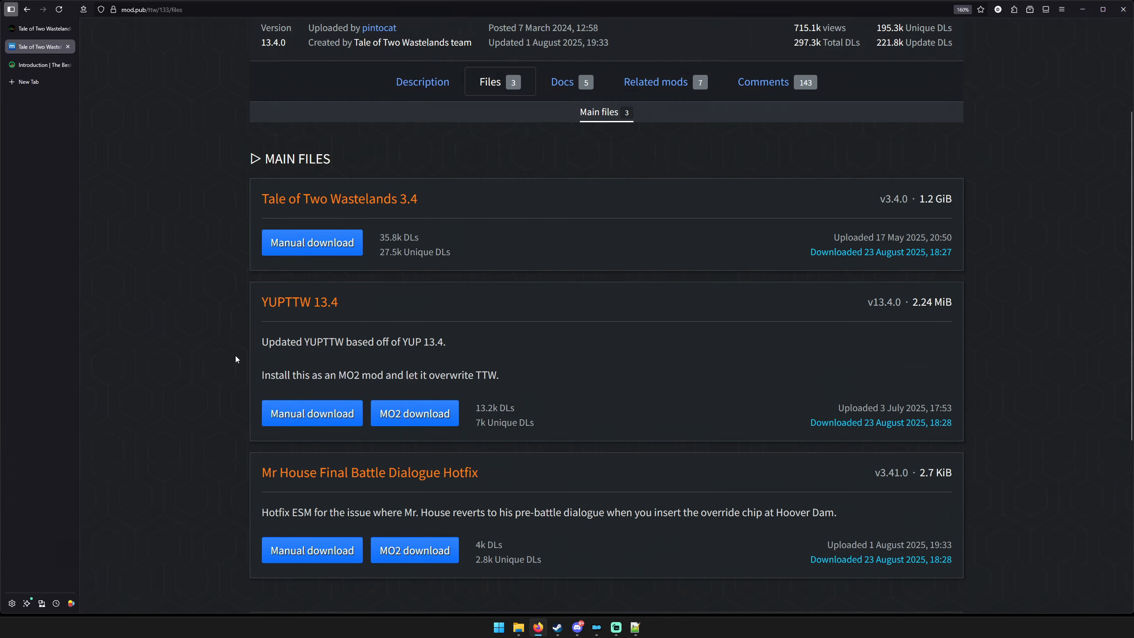
Go from the mod's description to The Best of Times introduction and check the TTW install notes in Notepad++.
left_click(403, 236)
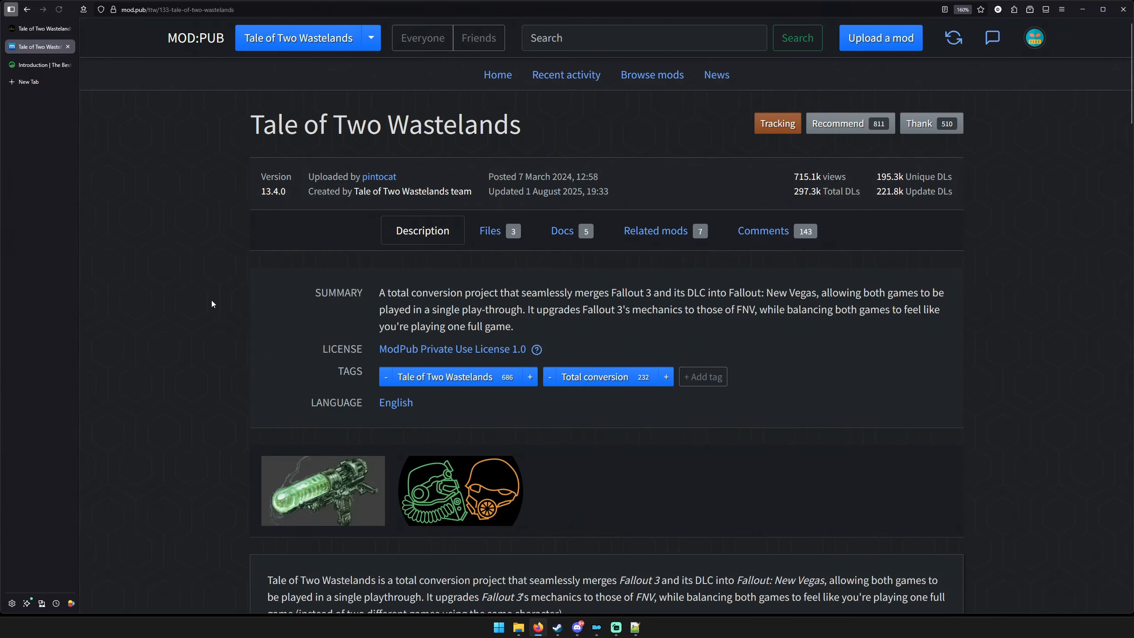
scroll(211, 301, "down", 9)
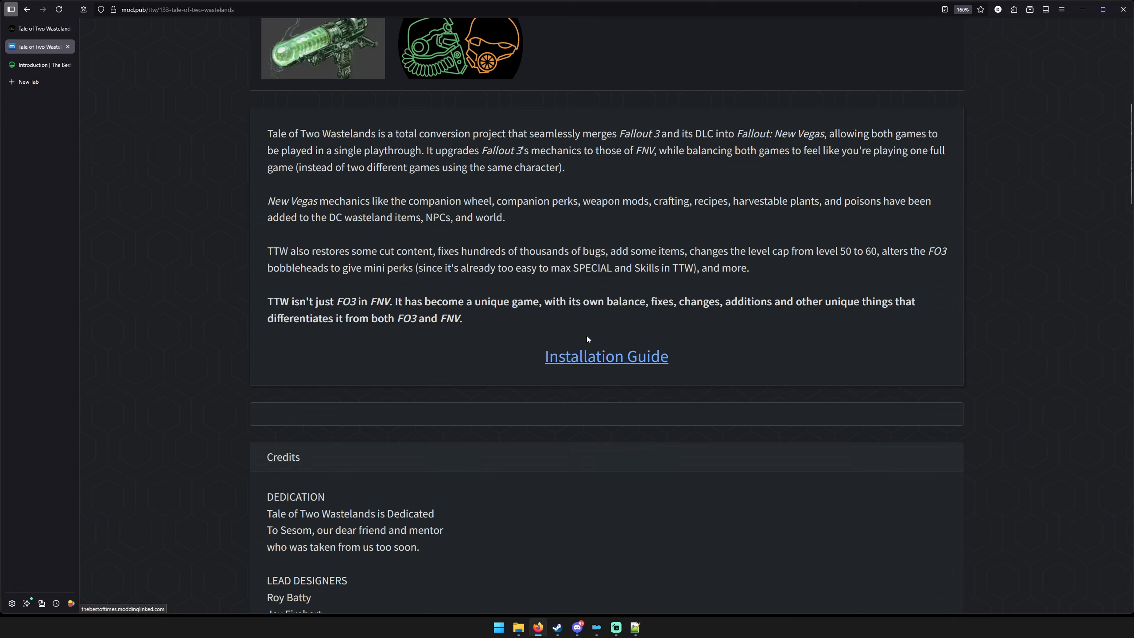
left_click(43, 65)
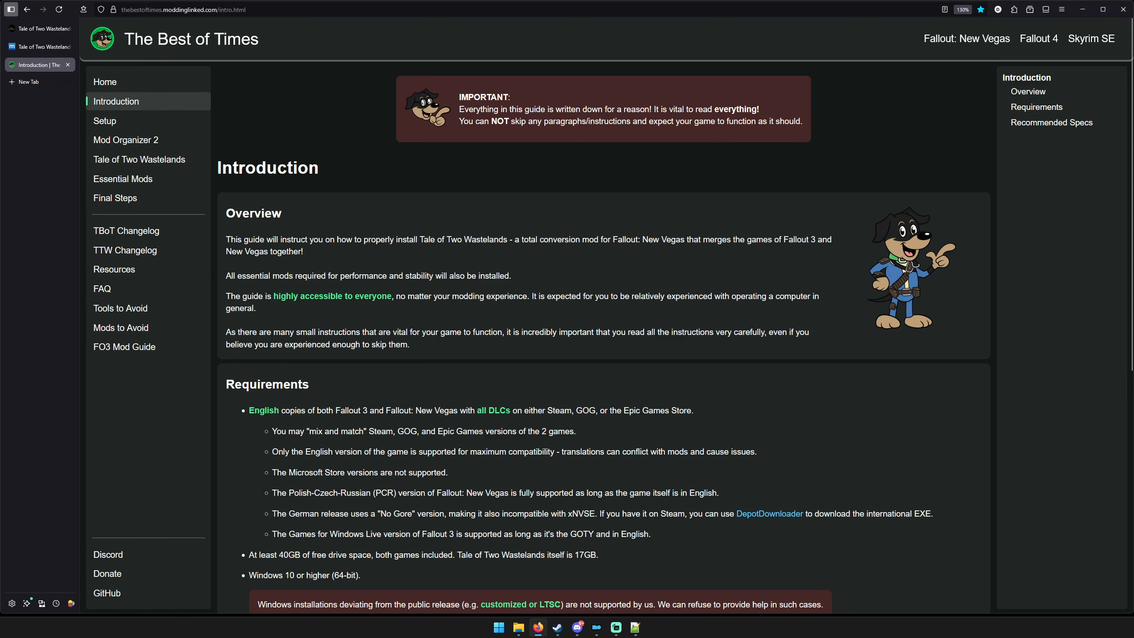
left_click(634, 627)
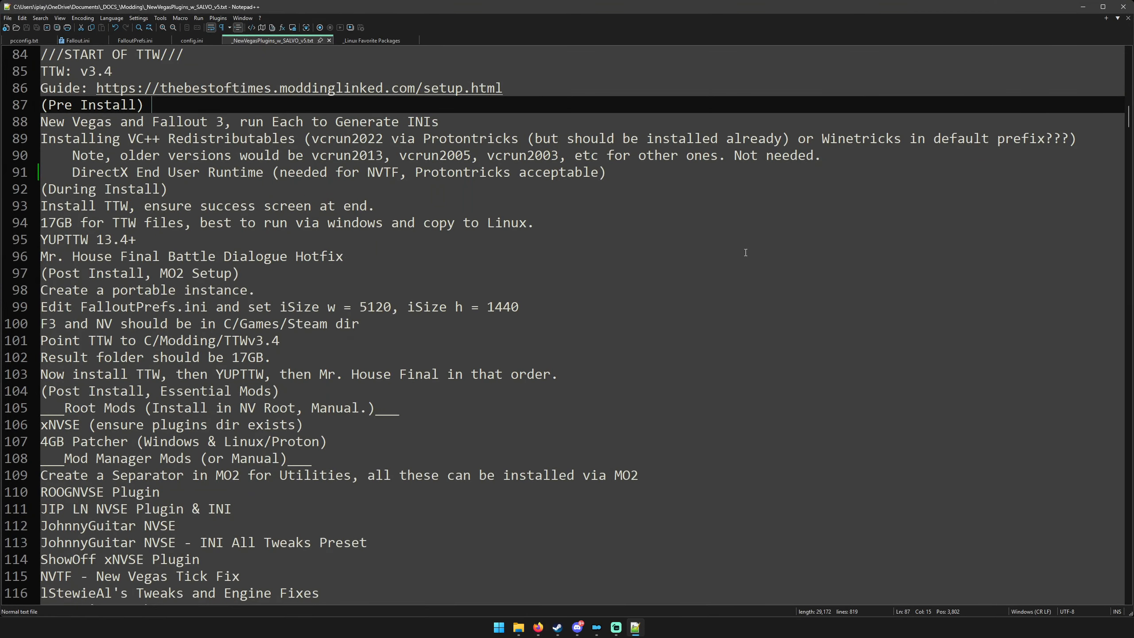
left_click(1084, 6)
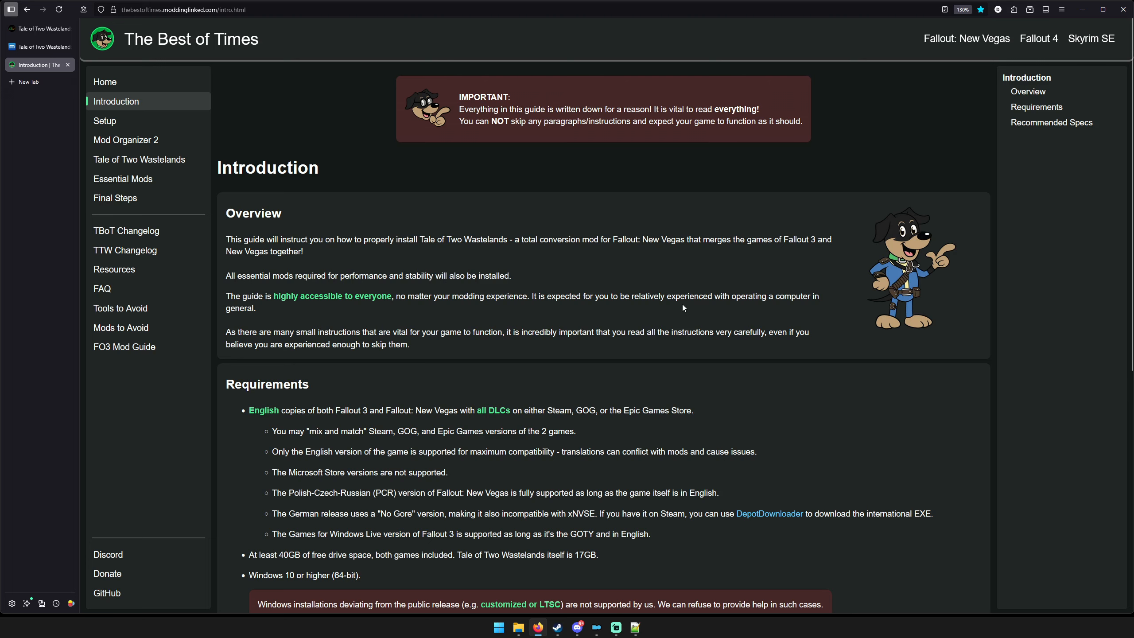
Open the guide's Setup page from its introduction and view the linked VC++ AIO download page on TechPowerUp.
scroll(684, 305, "down", 5)
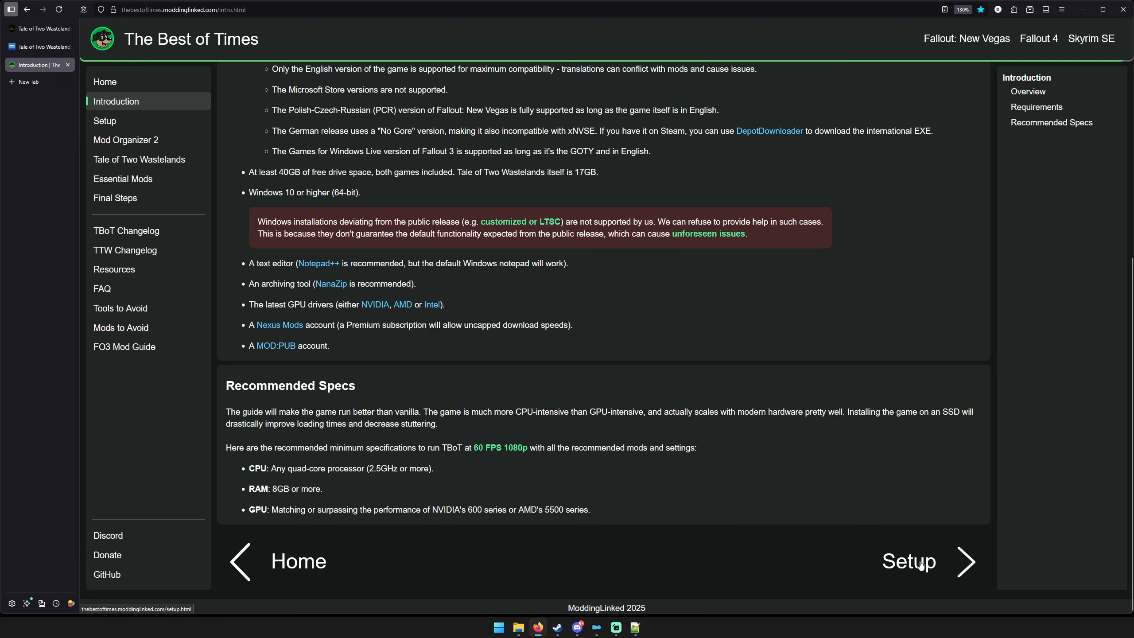
left_click(856, 555)
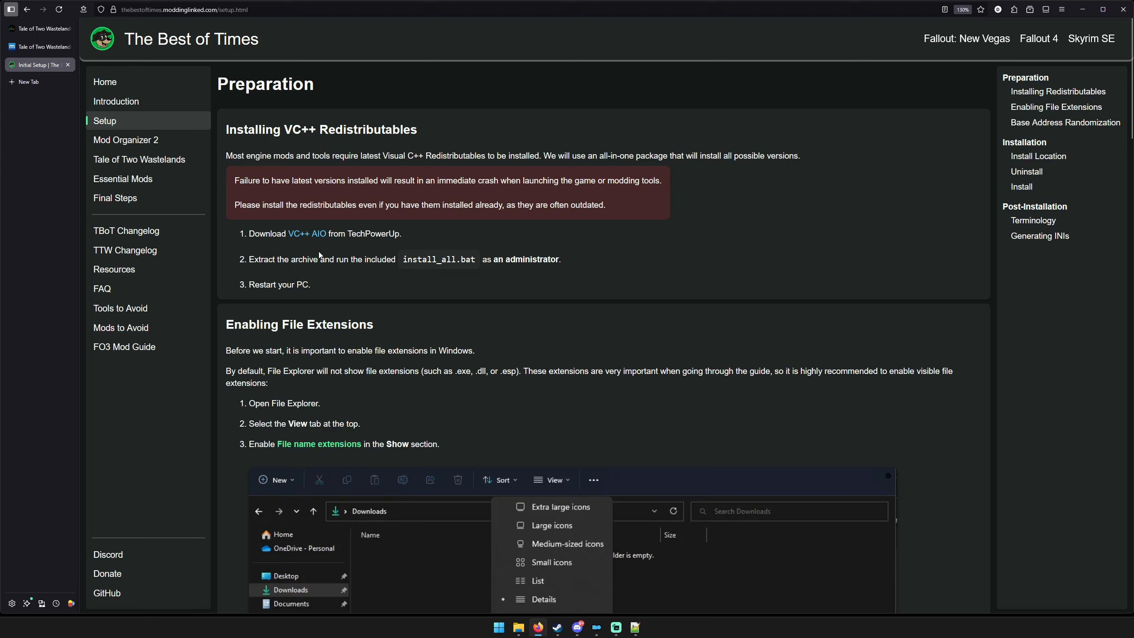
left_click(311, 234)
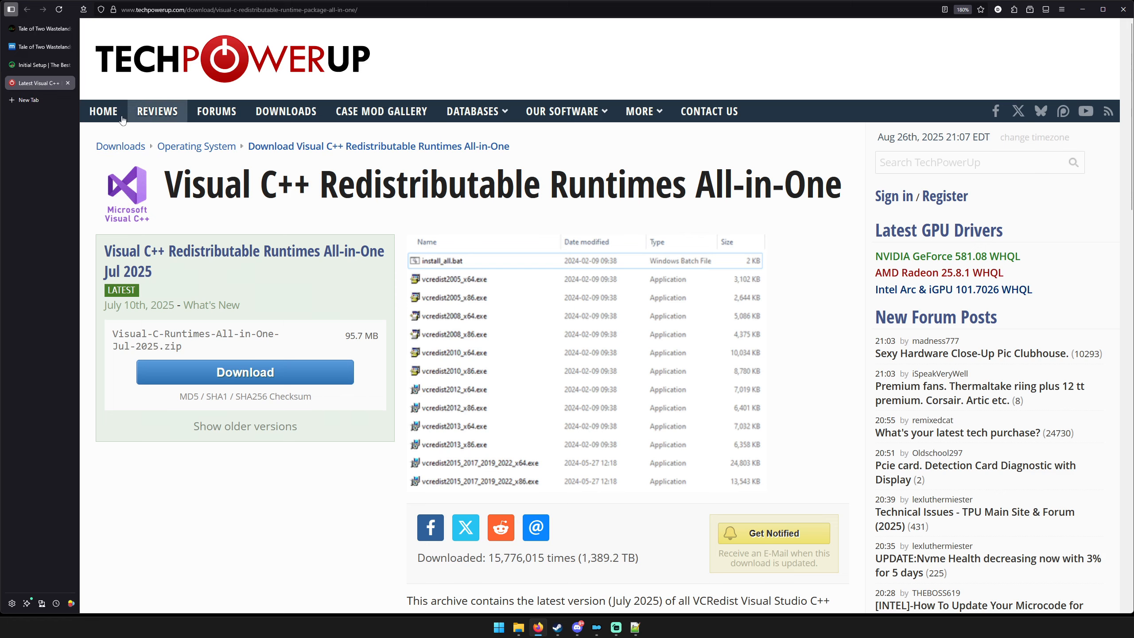
left_click(69, 83)
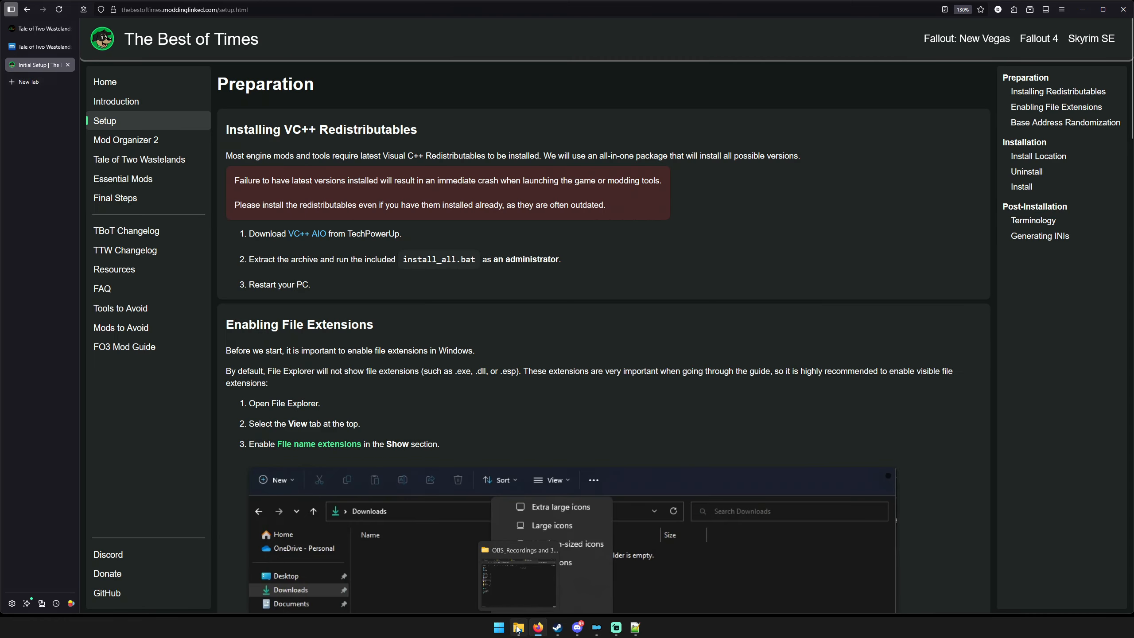
Switch to File Explorer and open the Visual-C-Runtimes-All-in-One-Jul-2025 folder under Downloads, TTW, 1 Pre TTW.
left_click(518, 627)
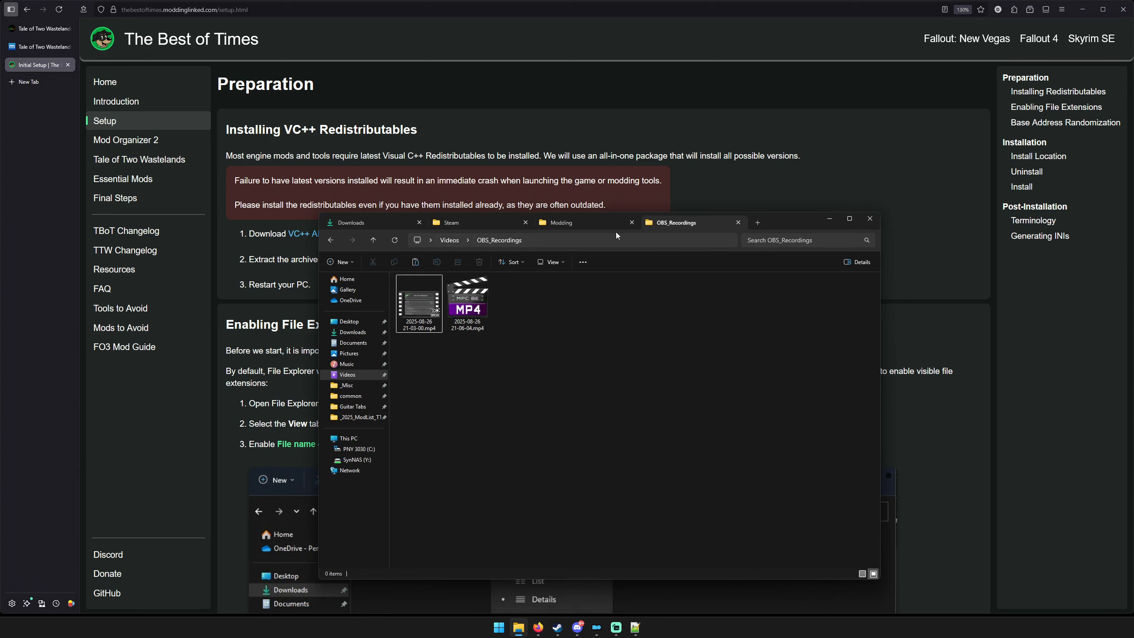
left_click(578, 224)
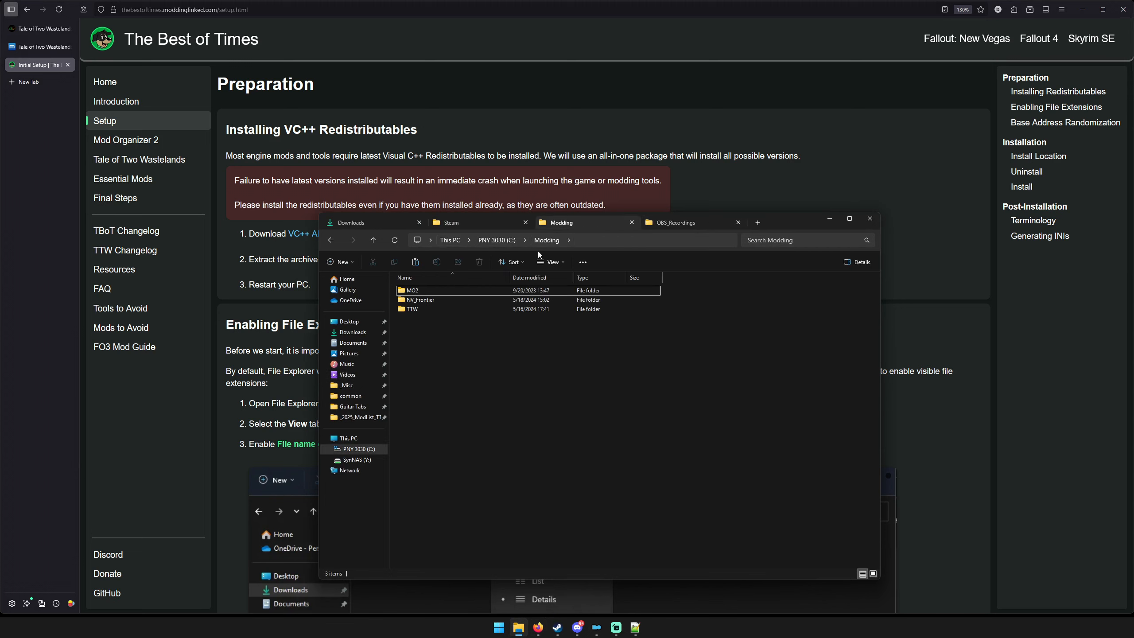
left_click(373, 221)
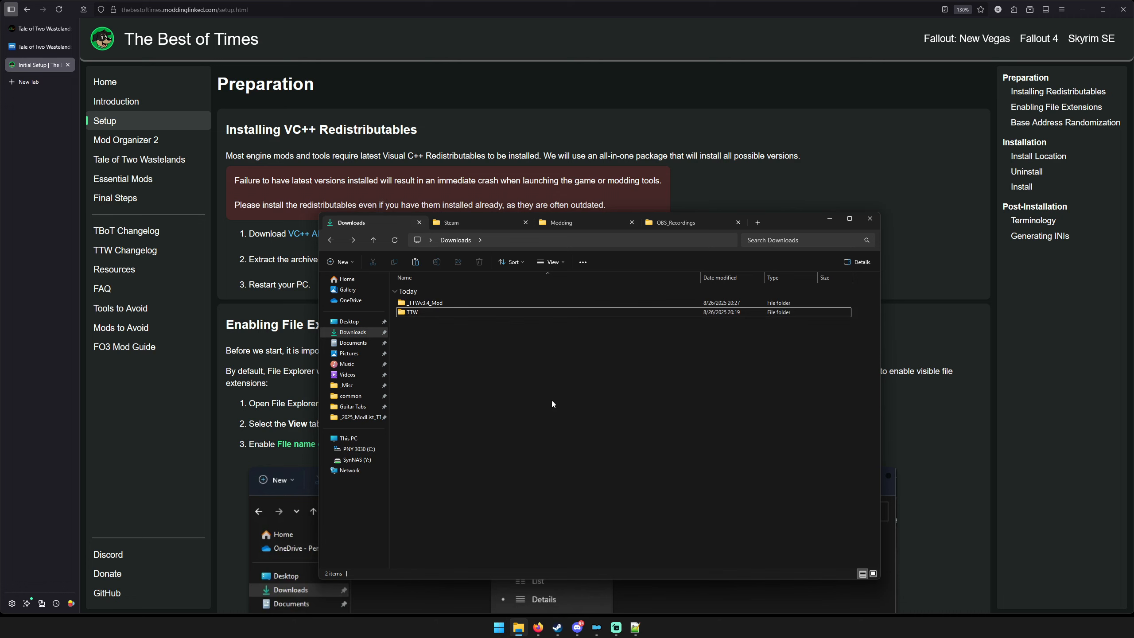
double_click(434, 312)
double_click(439, 303)
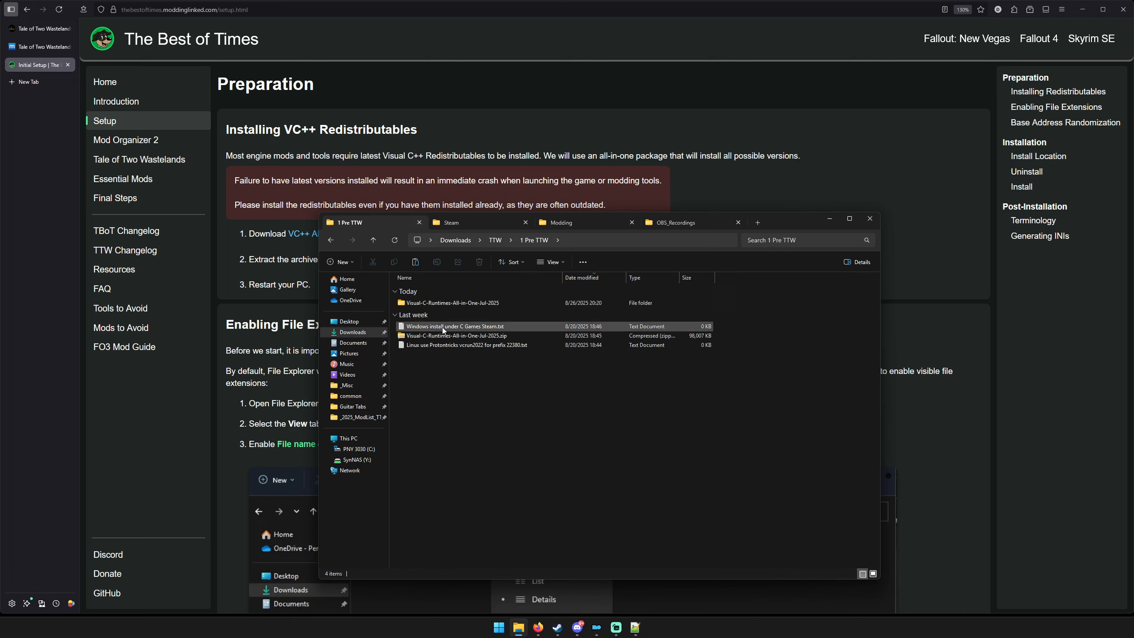
double_click(443, 304)
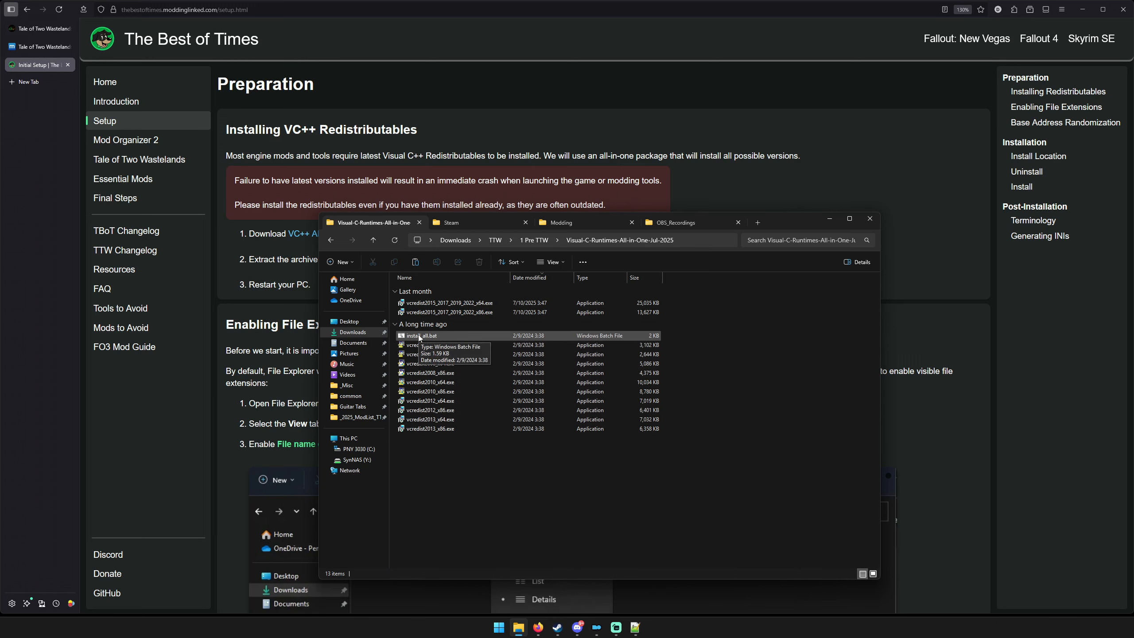
Run install_all.bat to install the Visual C++ redistributables and minimize the folder window.
left_click(419, 336)
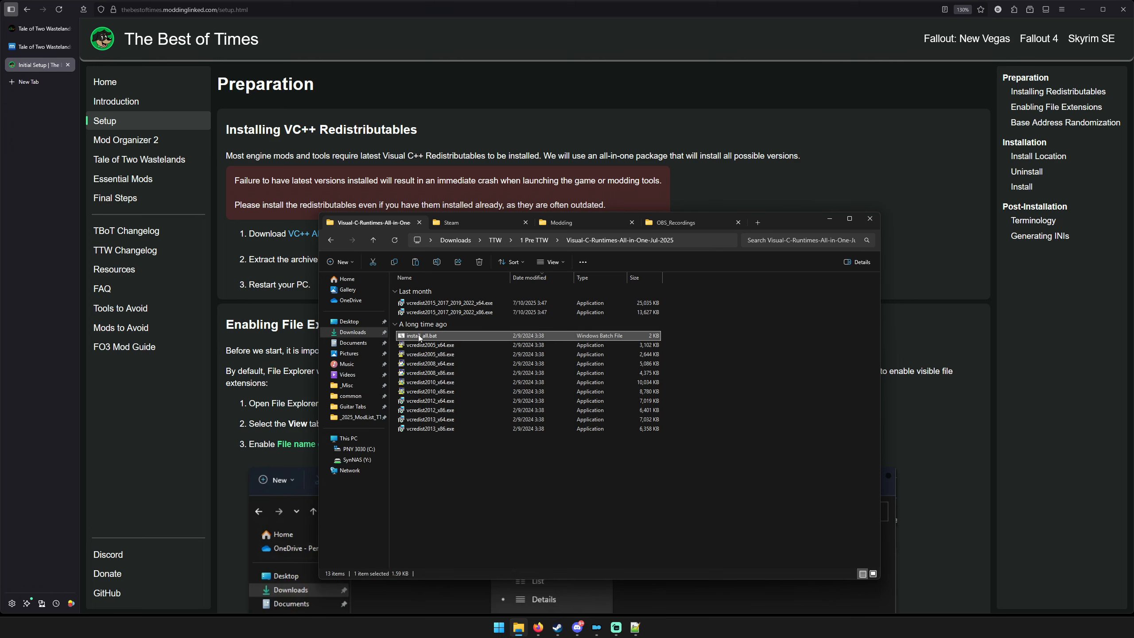
double_click(419, 337)
left_click(552, 490)
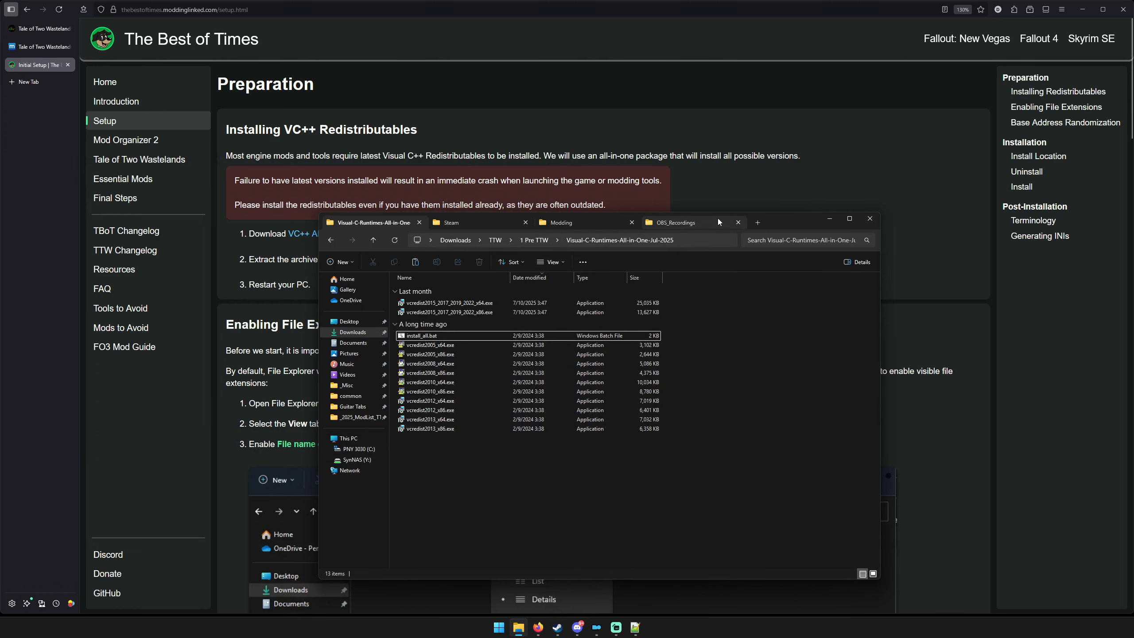
left_click(834, 222)
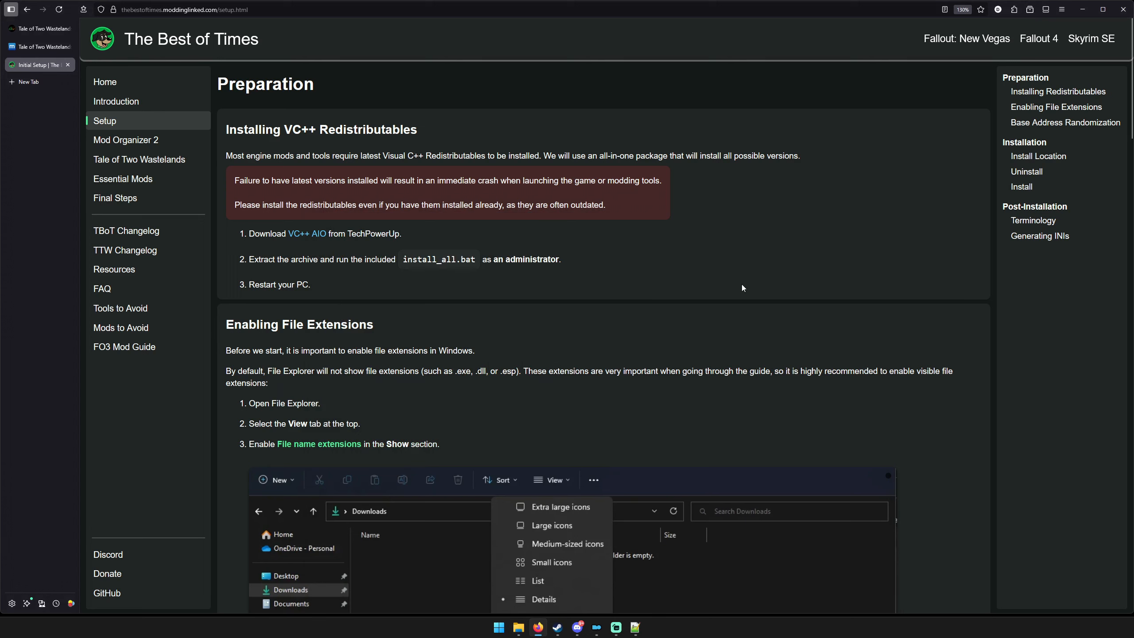
Read the setup guide's sections on disabling base address randomization and choosing a game install location.
scroll(742, 283, "down", 5)
scroll(791, 312, "down", 5)
scroll(790, 310, "down", 2)
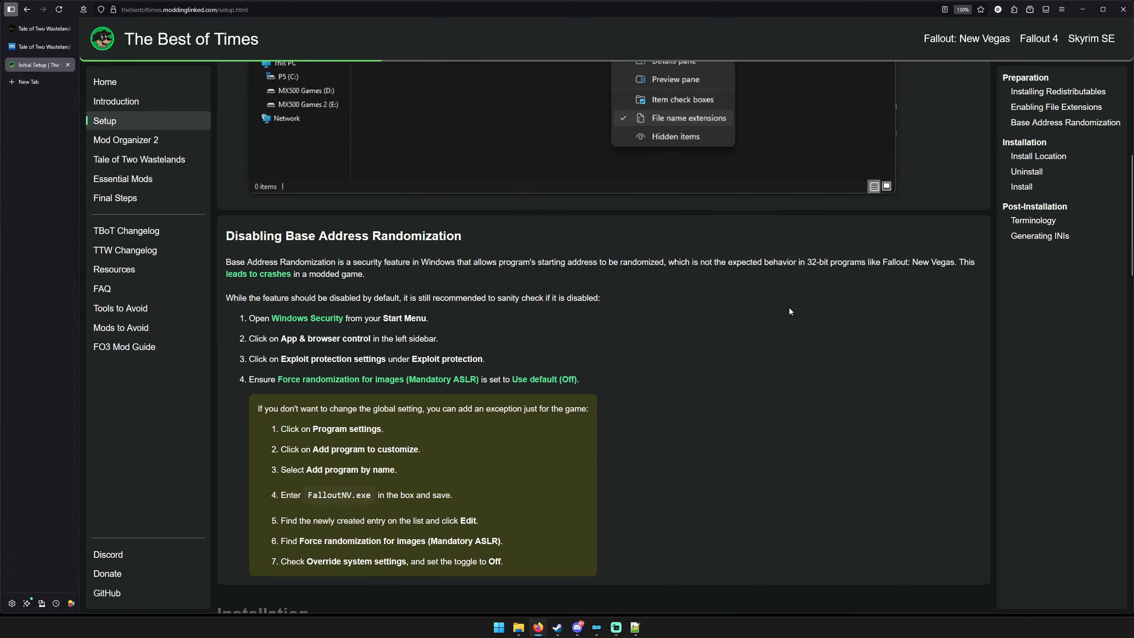
scroll(788, 308, "down", 3)
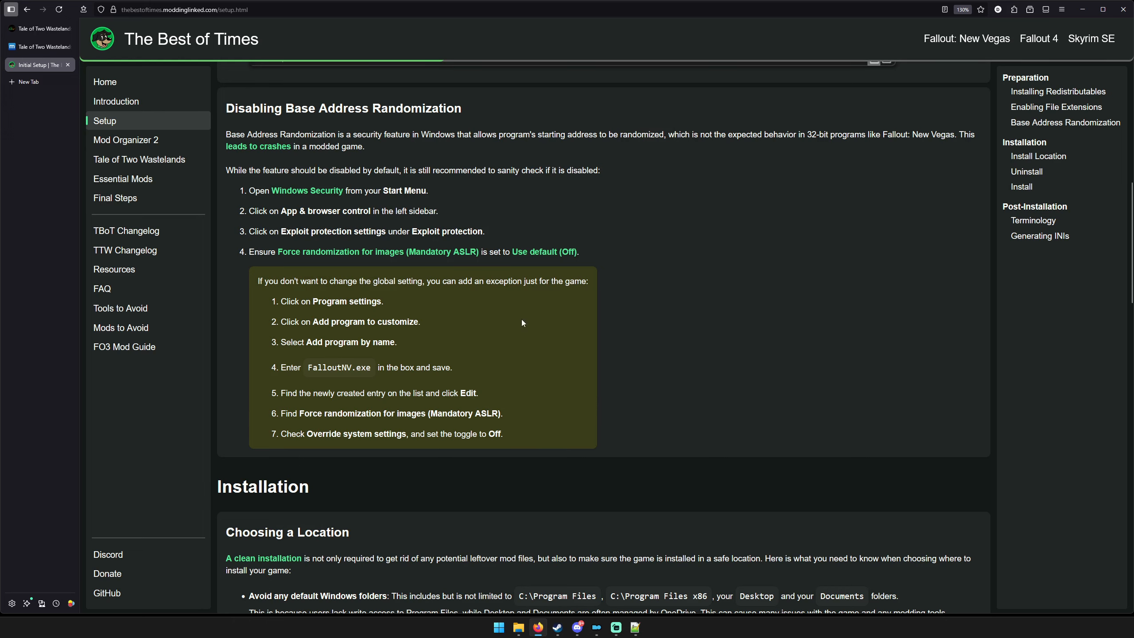
scroll(772, 325, "down", 5)
scroll(715, 340, "down", 3)
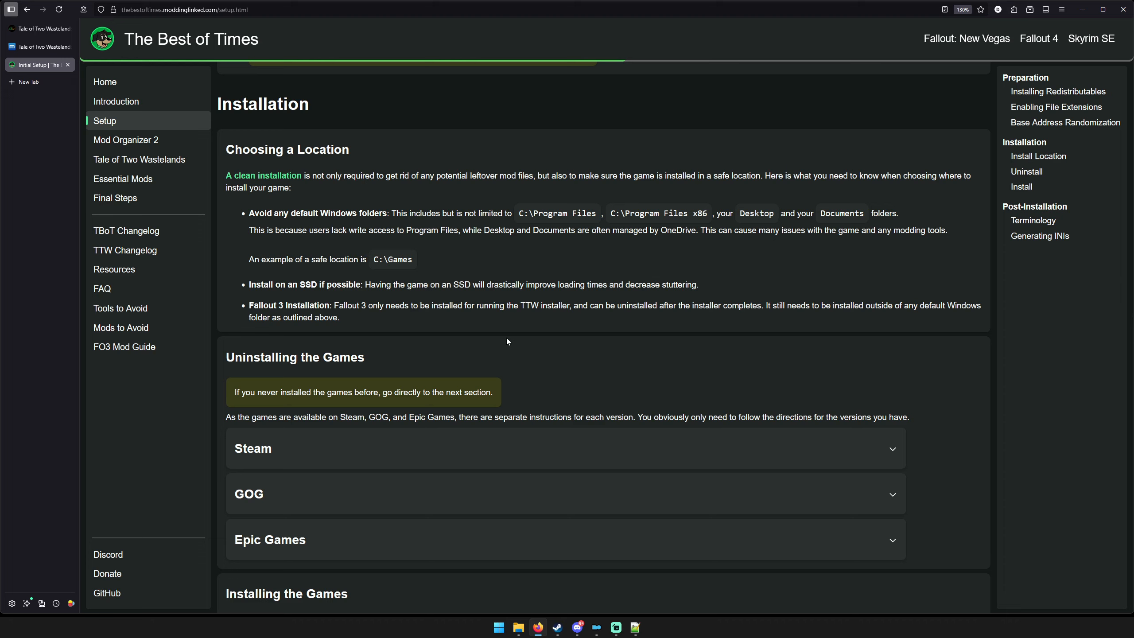
Check the Fallout New Vegas and Fallout 3 goty folders in C:\Games\Steam using File Explorer.
left_click(518, 627)
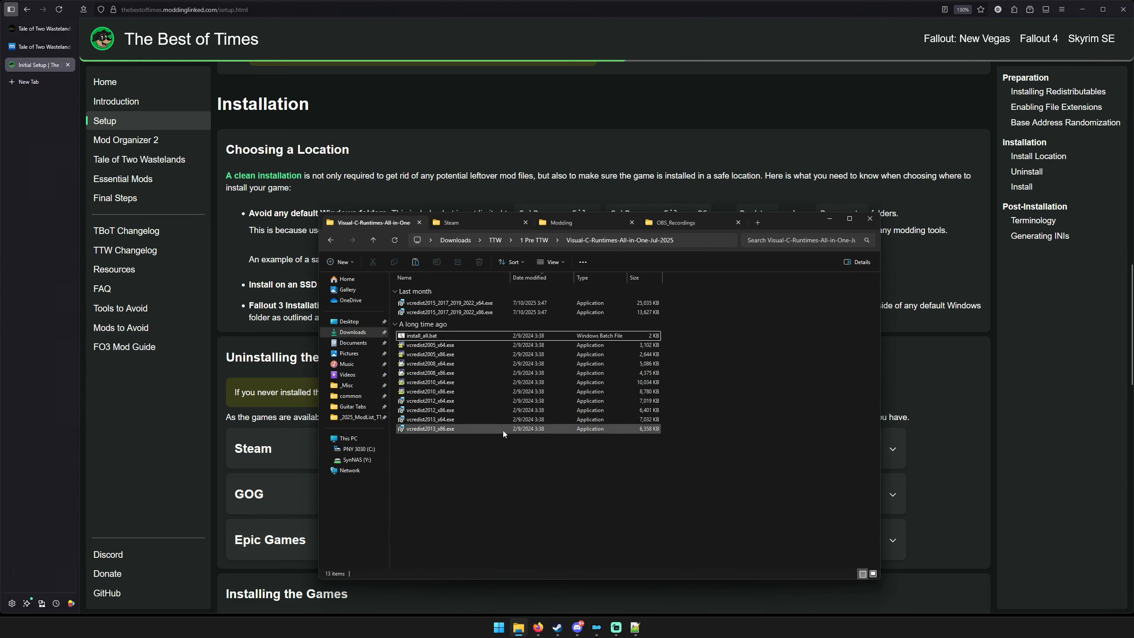
left_click(473, 220)
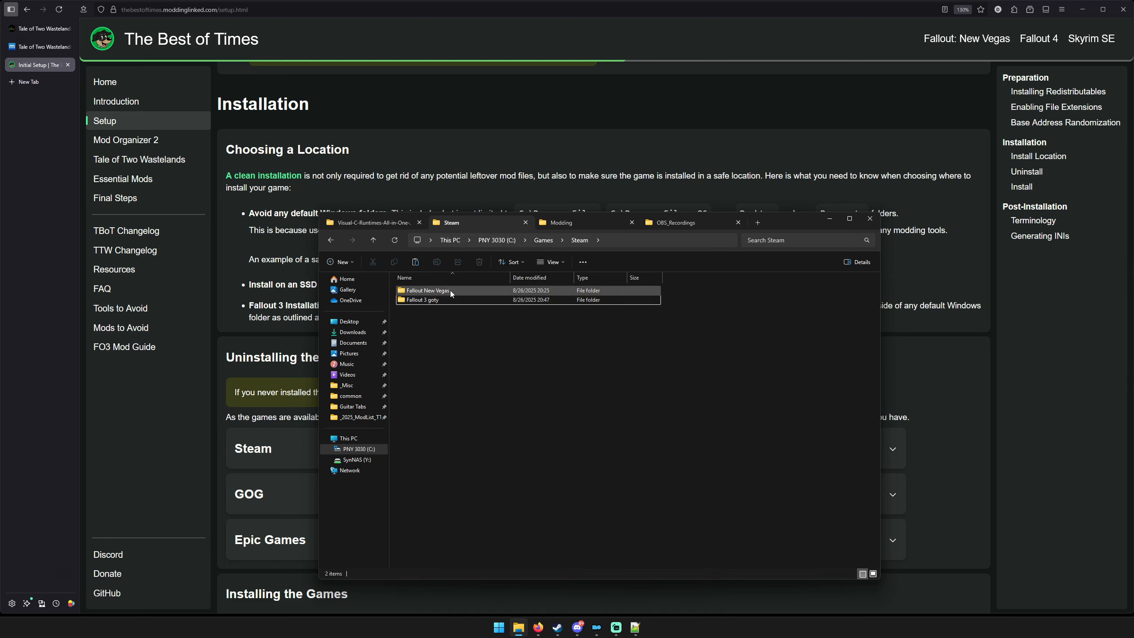
left_click(825, 223)
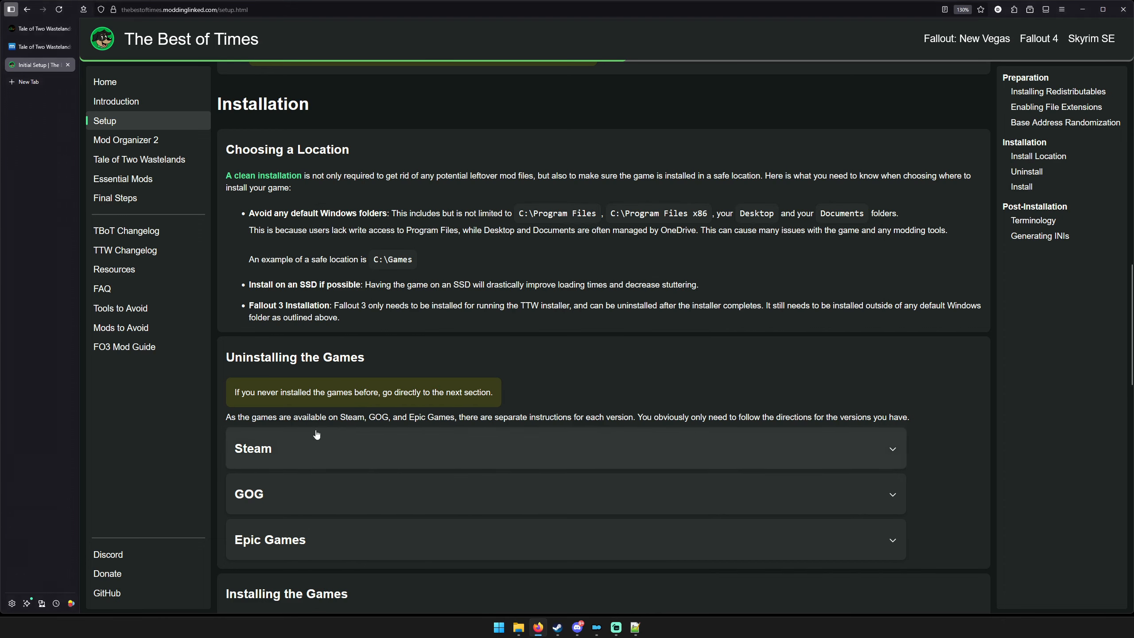
Switch to the Steam Settings window and show the storage overview of the PNY 3030 (C:) drive.
mouse_move(557, 628)
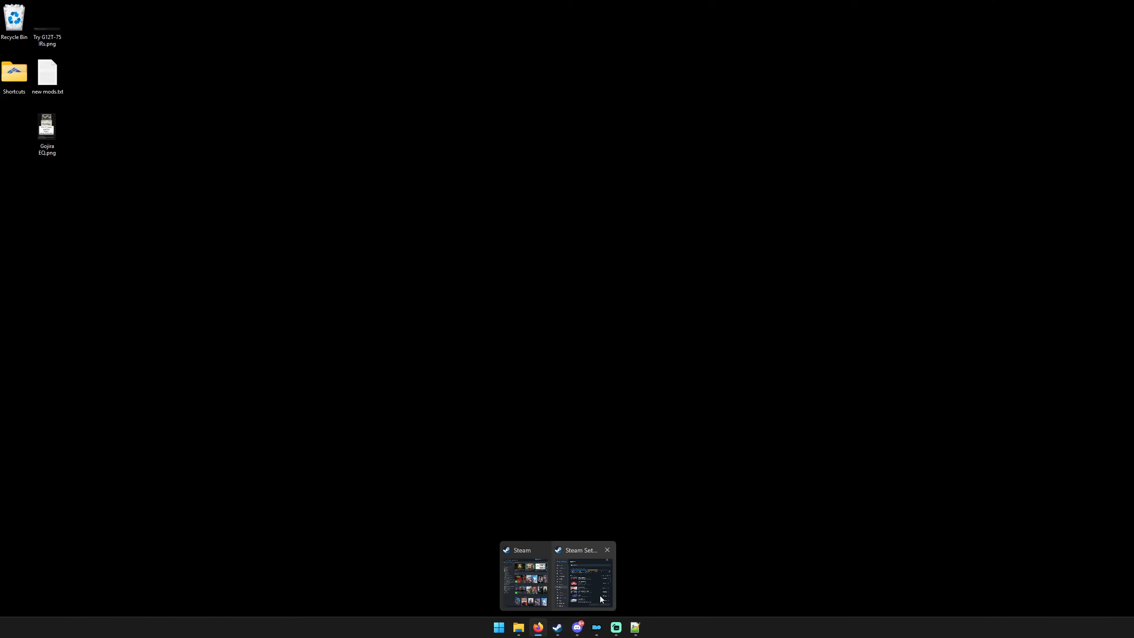
left_click(600, 596)
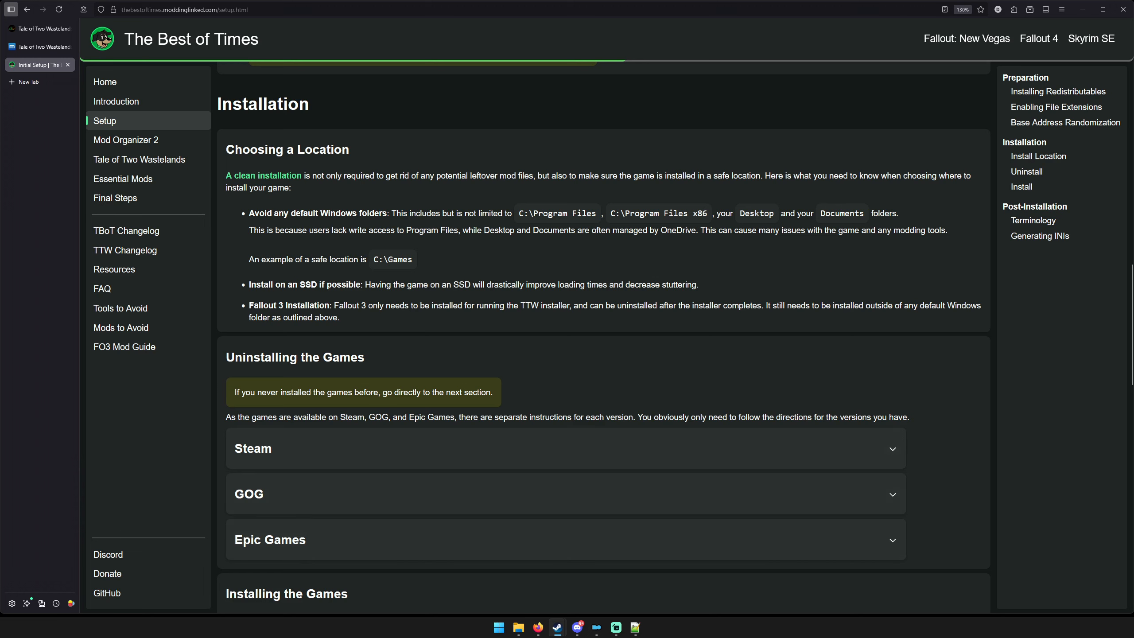
left_click_drag(626, 244, 629, 244)
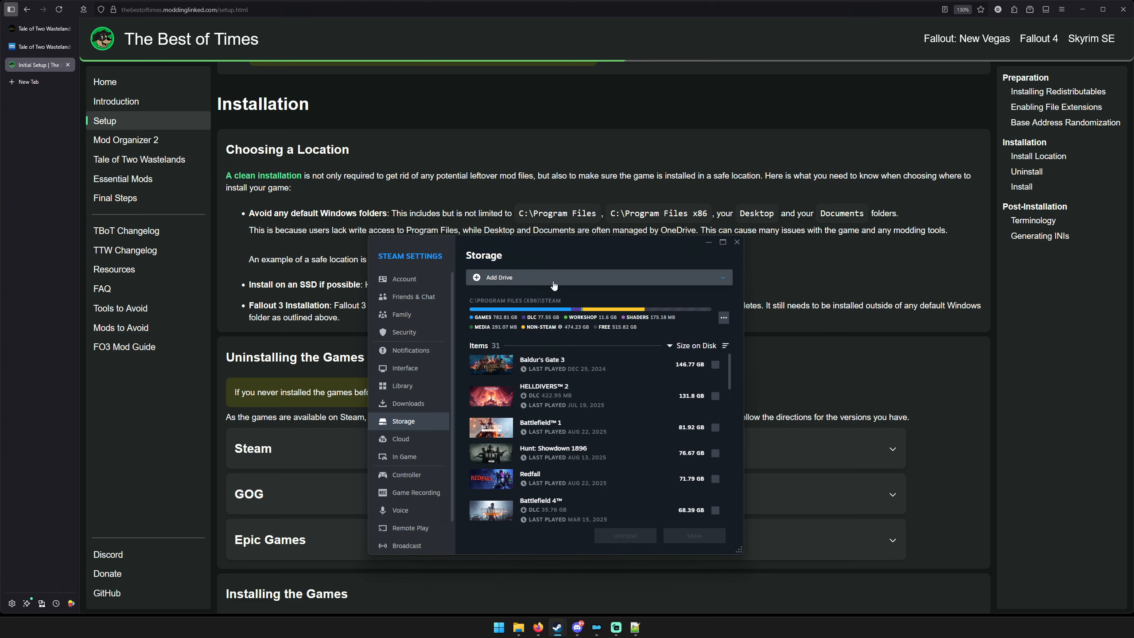
left_click(725, 278)
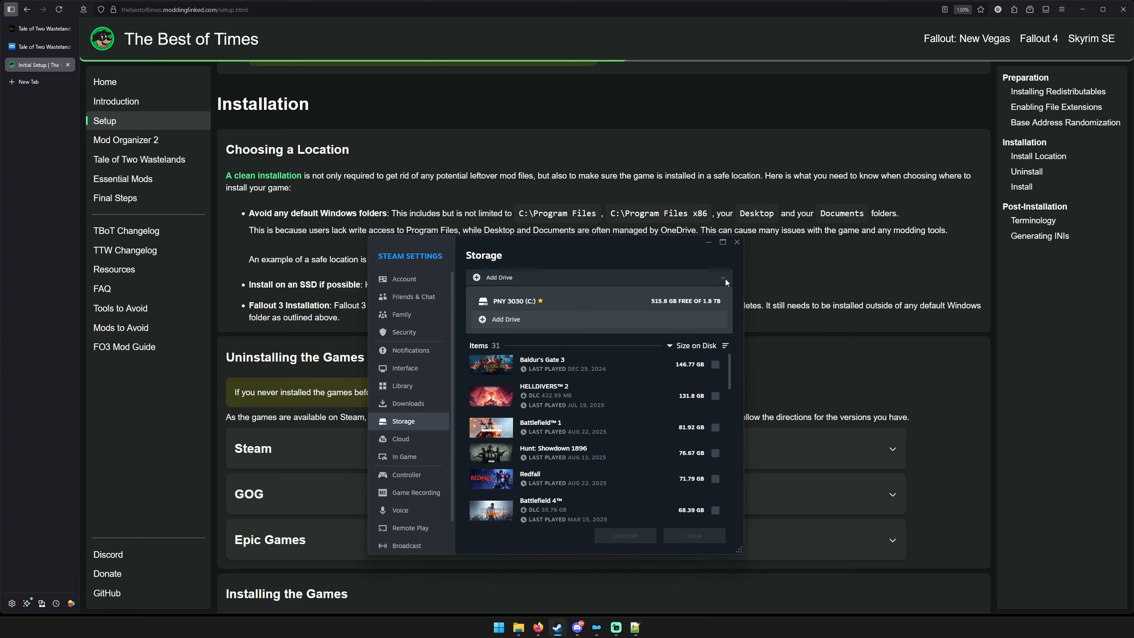
left_click(576, 298)
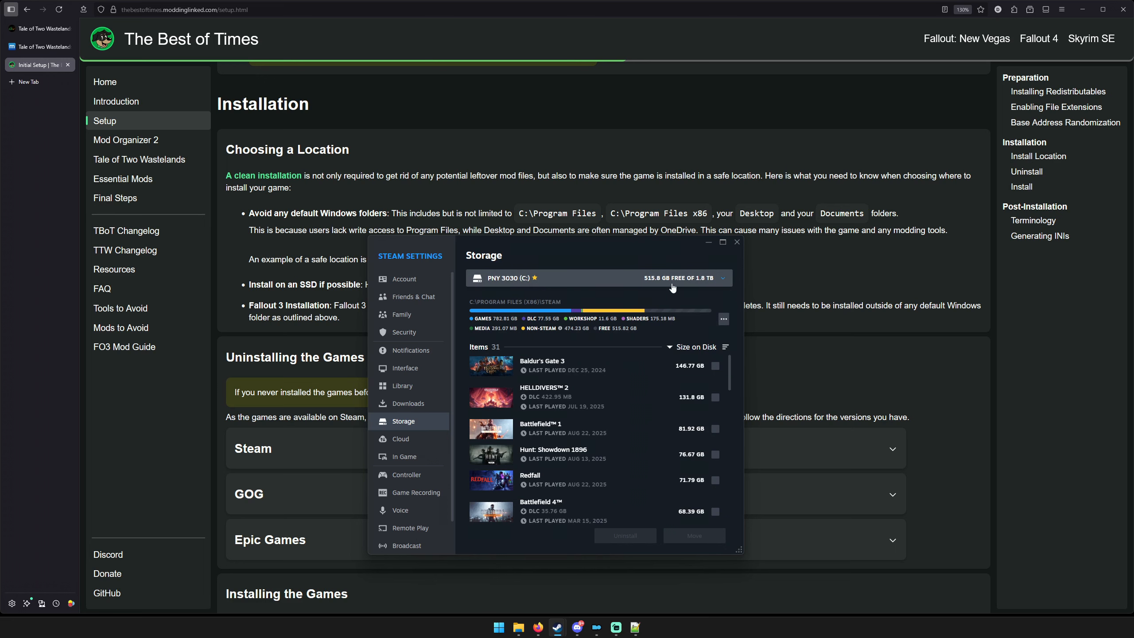
Try adding C:\Games\Steam as a new Steam library folder through a custom location, and close the Steam settings.
left_click(721, 281)
left_click(520, 324)
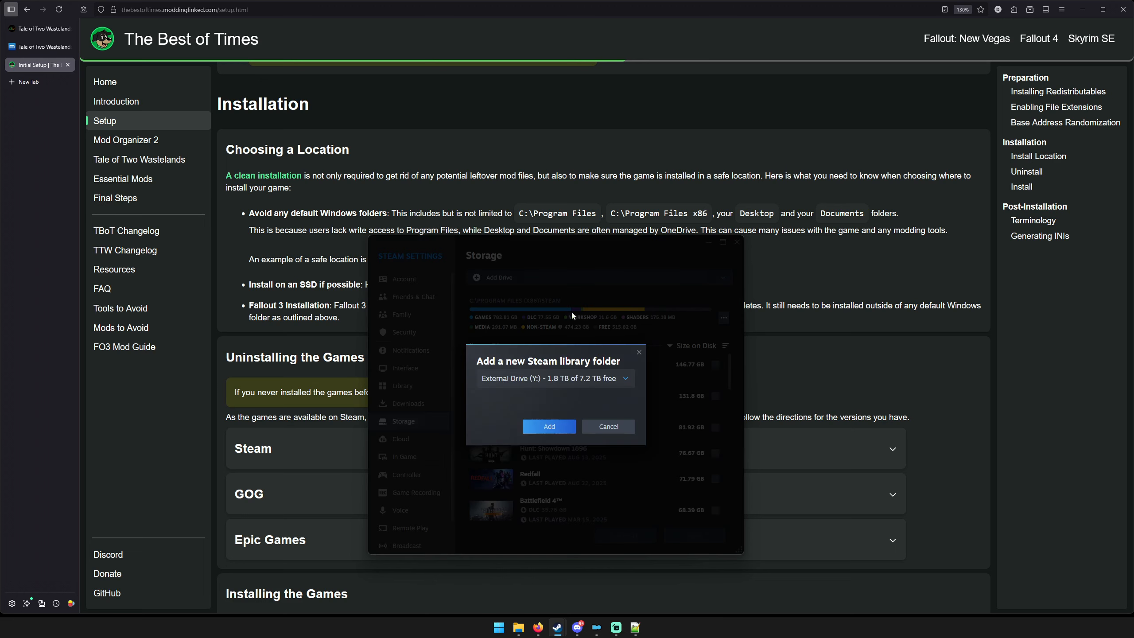
left_click(583, 379)
left_click(545, 427)
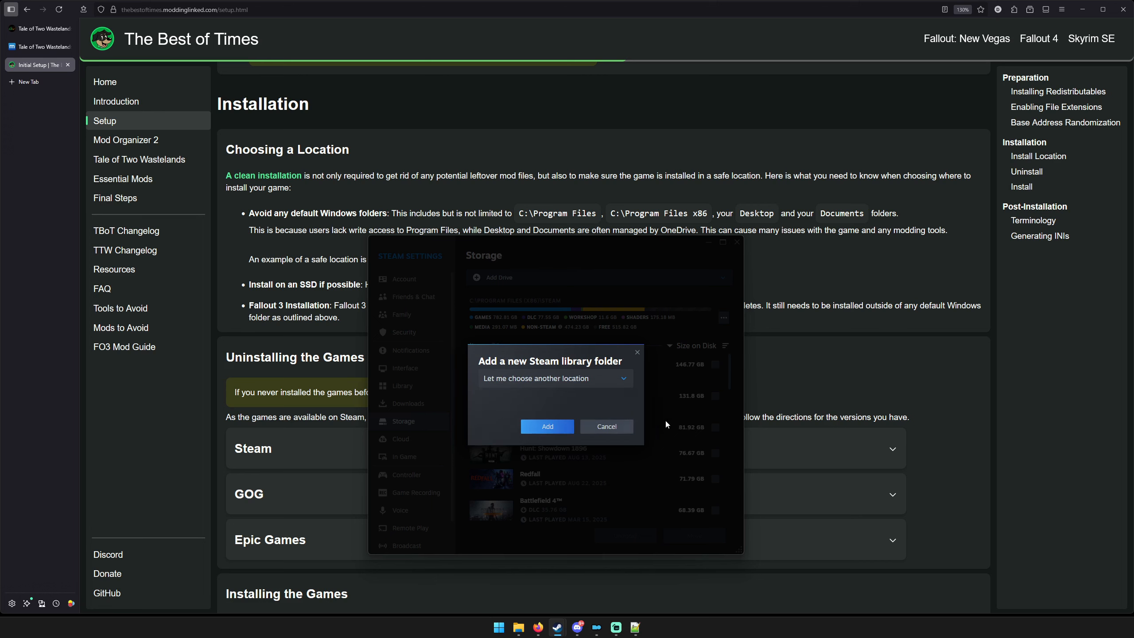
left_click(551, 429)
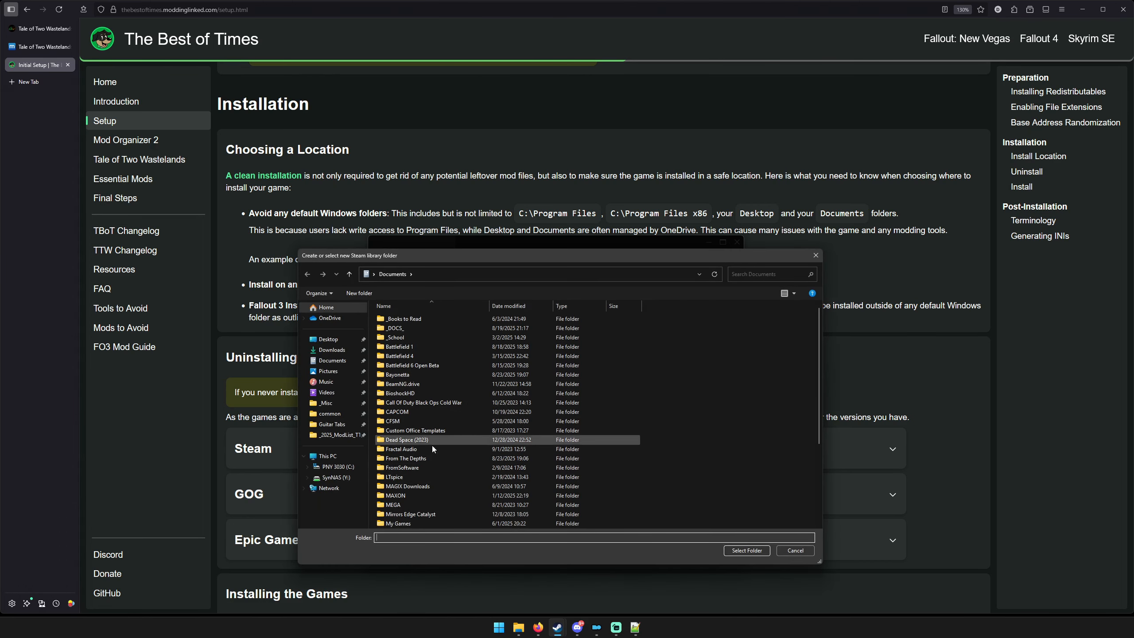
left_click(343, 466)
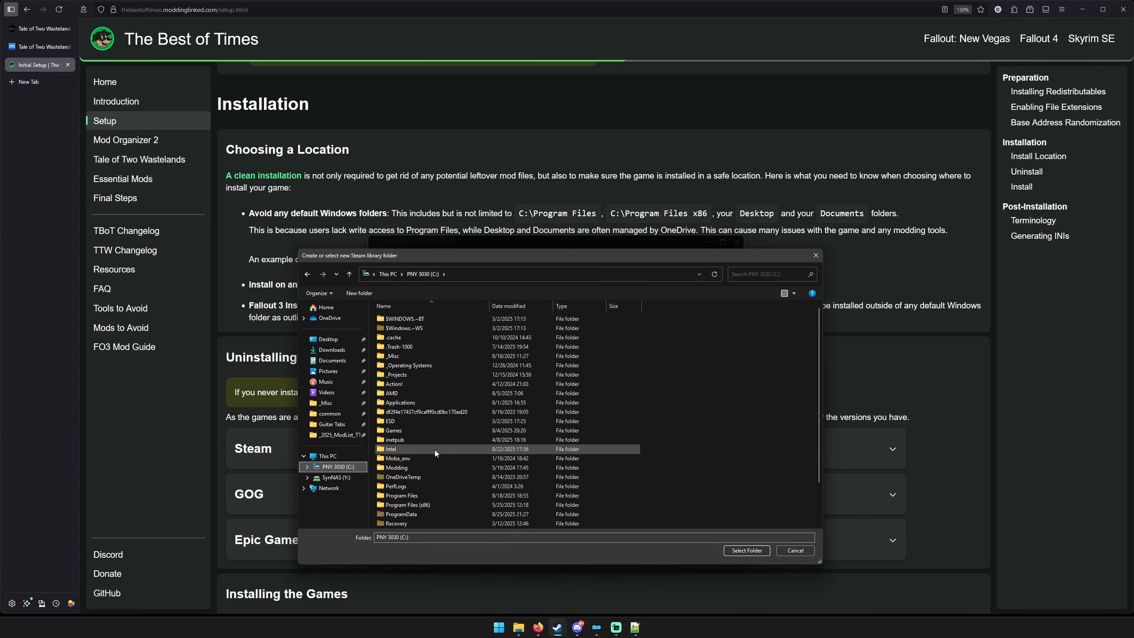
double_click(425, 432)
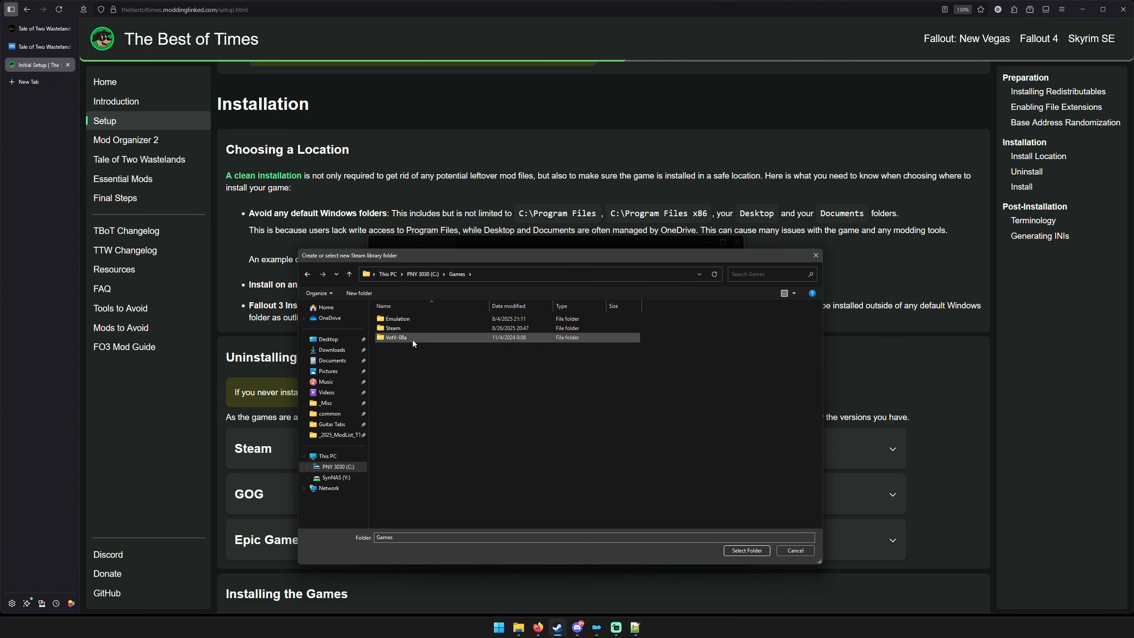
double_click(412, 328)
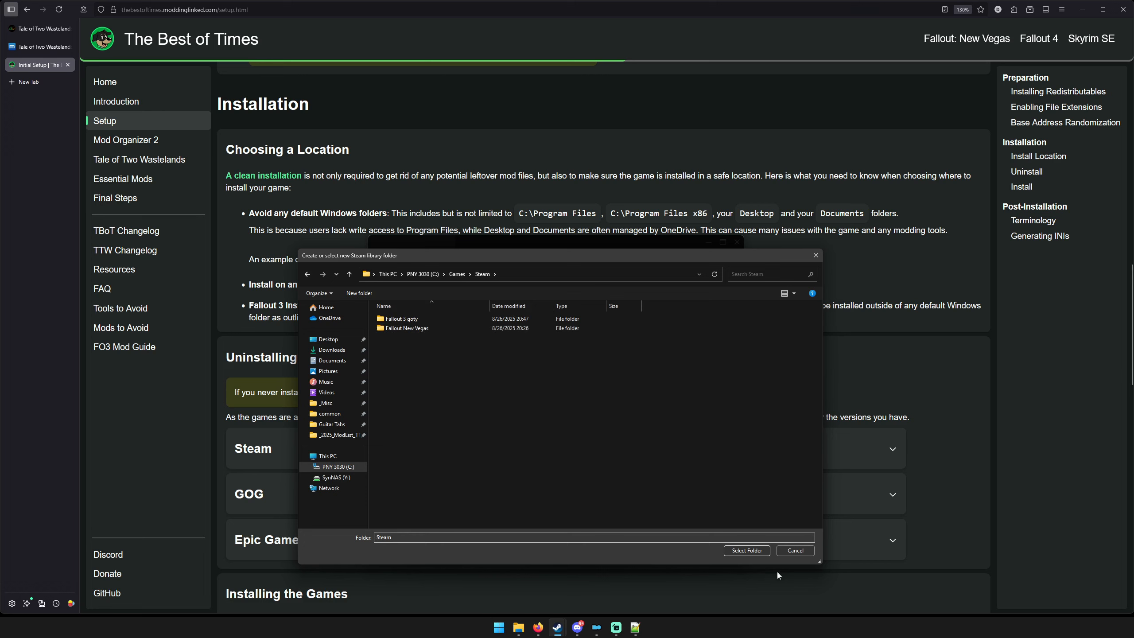
left_click(795, 550)
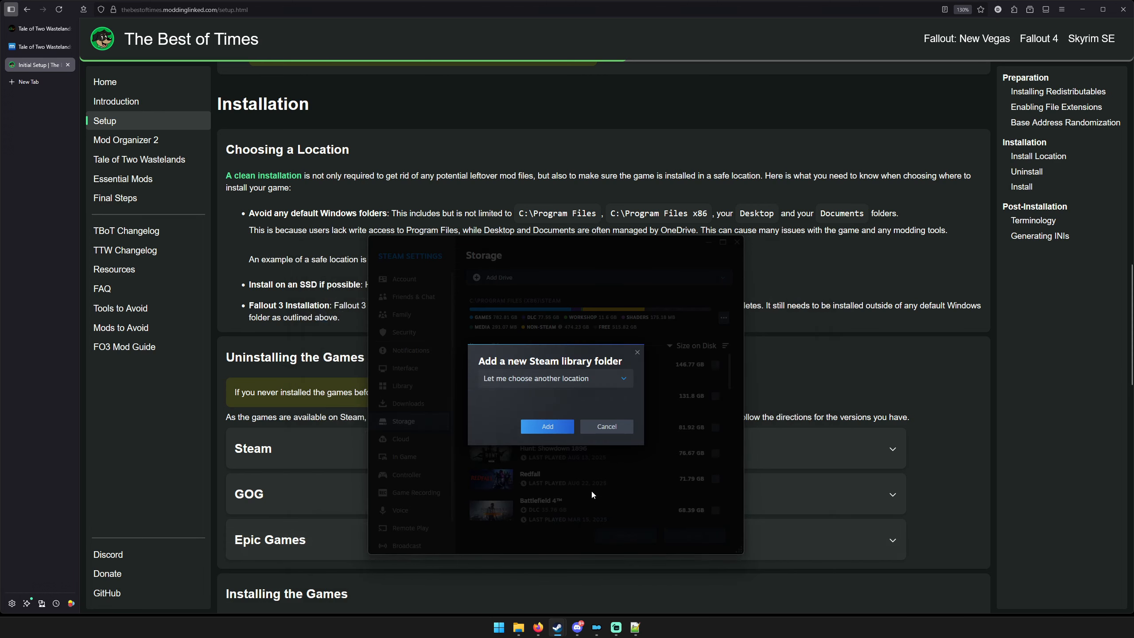
left_click(614, 426)
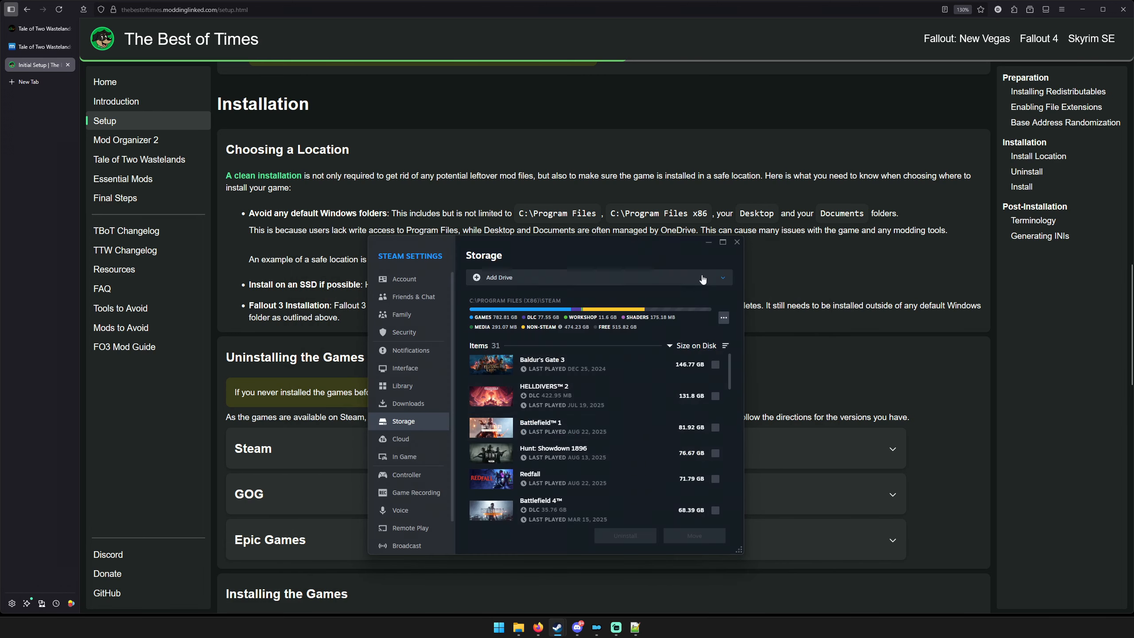
left_click(738, 242)
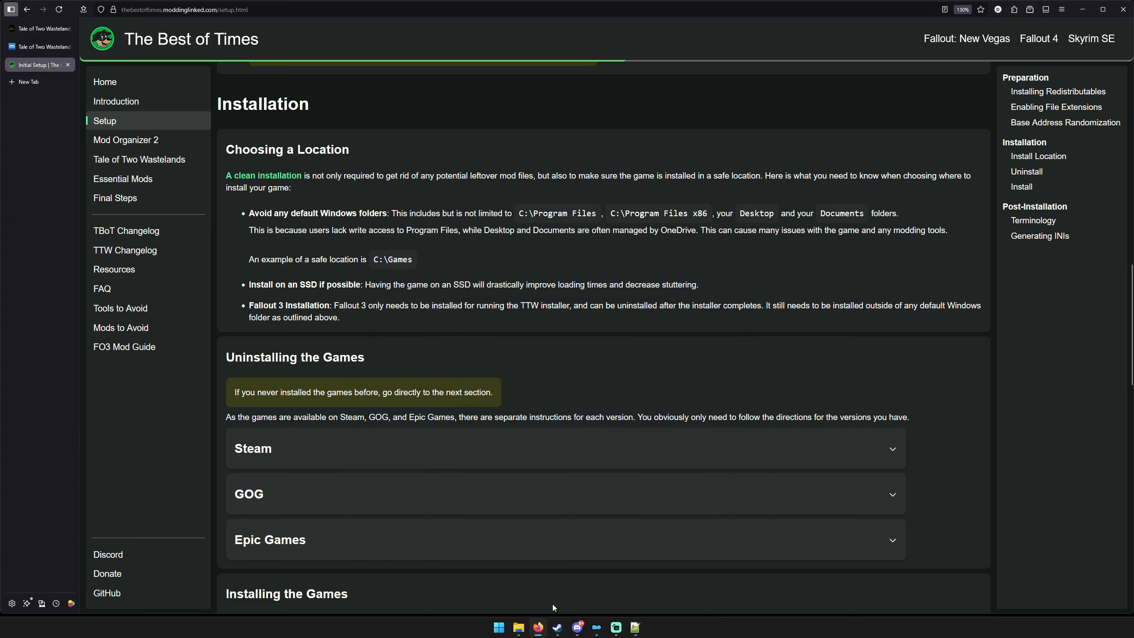
Review the C:\Games\Steam folder in File Explorer once more and return to the setup guide.
mouse_move(519, 627)
left_click(519, 630)
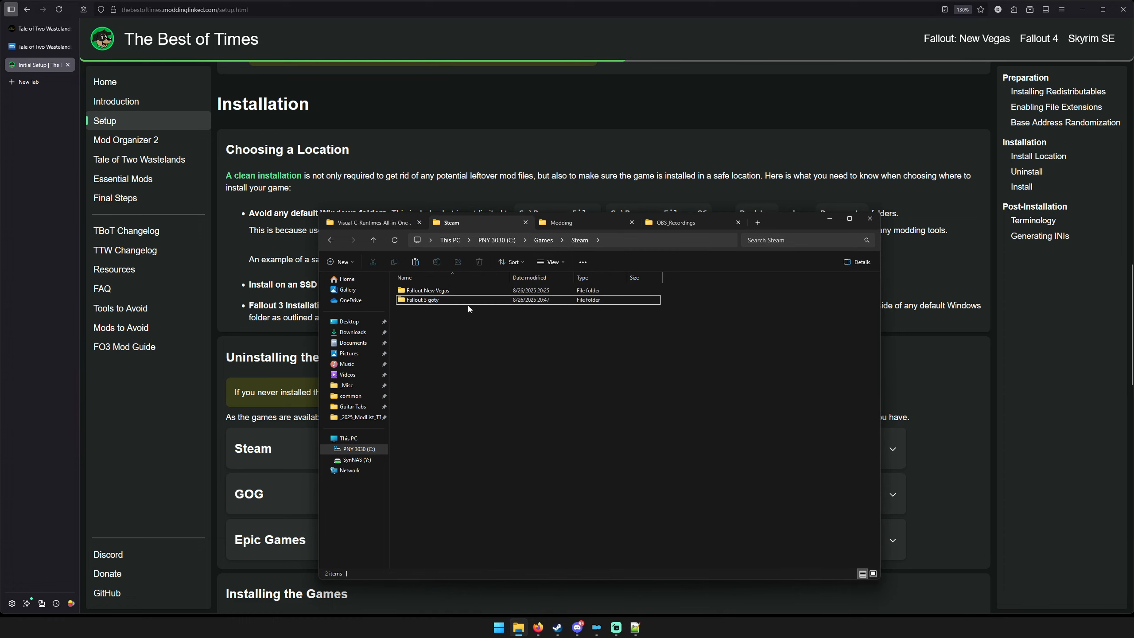
left_click(829, 218)
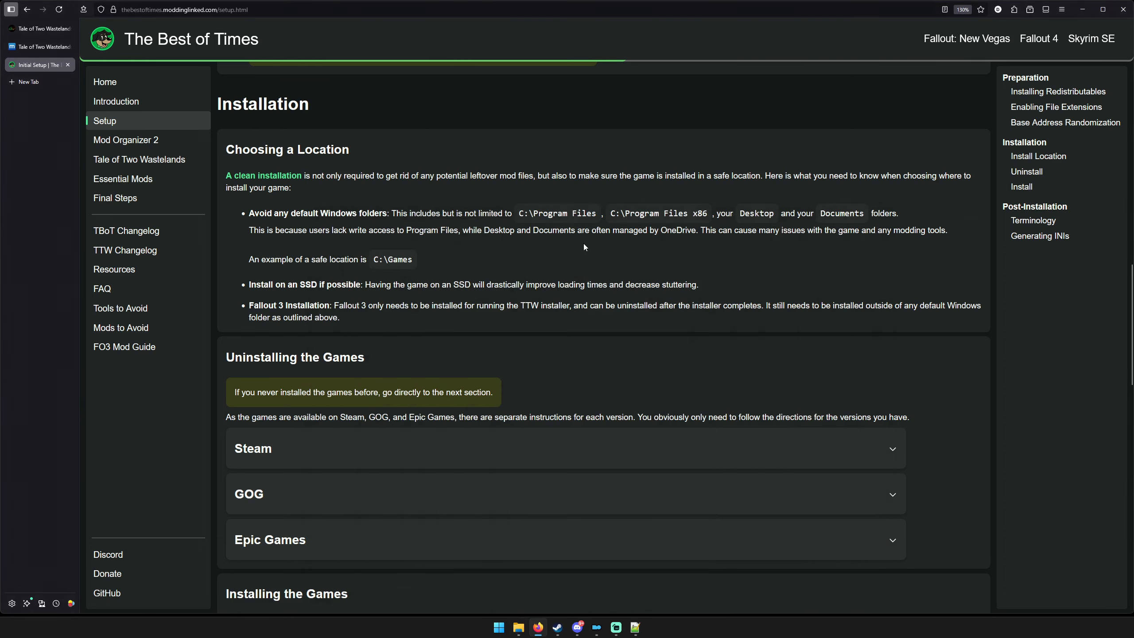
Open the guide's Mod Organizer 2 page from the end of the setup page and find its installation instructions.
scroll(584, 245, "down", 5)
scroll(588, 254, "down", 12)
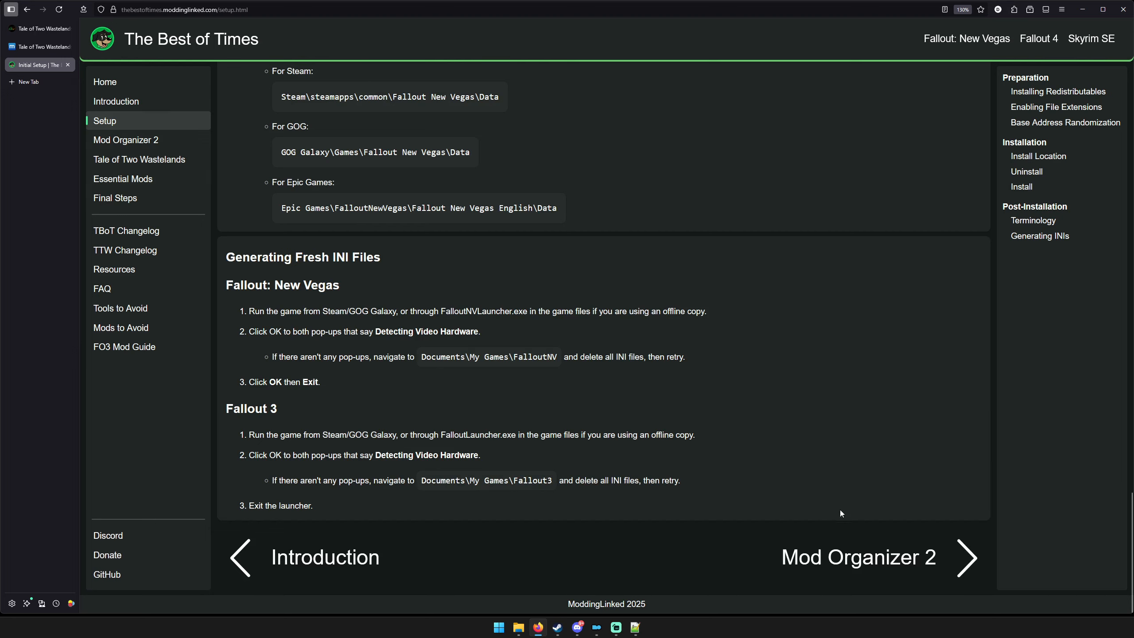
left_click(869, 565)
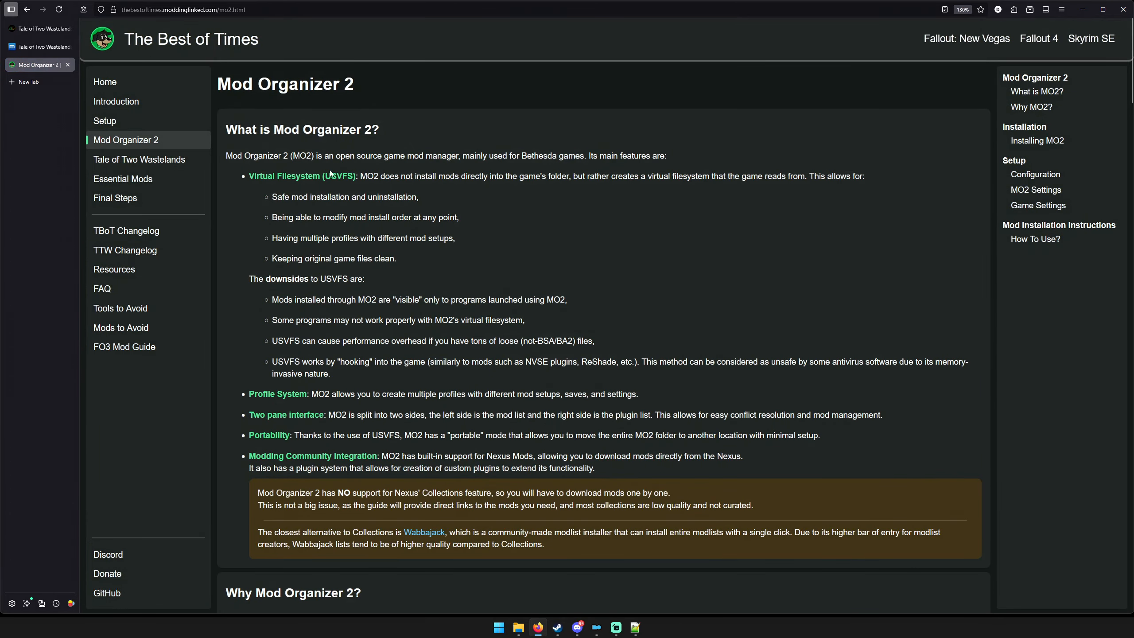
scroll(324, 204, "down", 5)
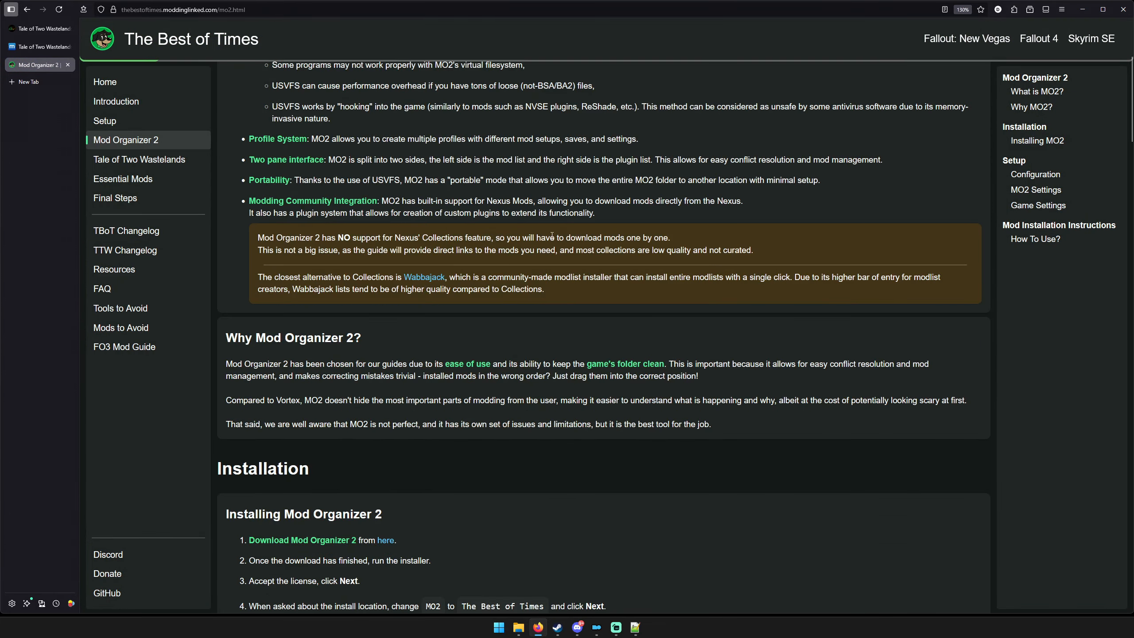
scroll(552, 234, "down", 5)
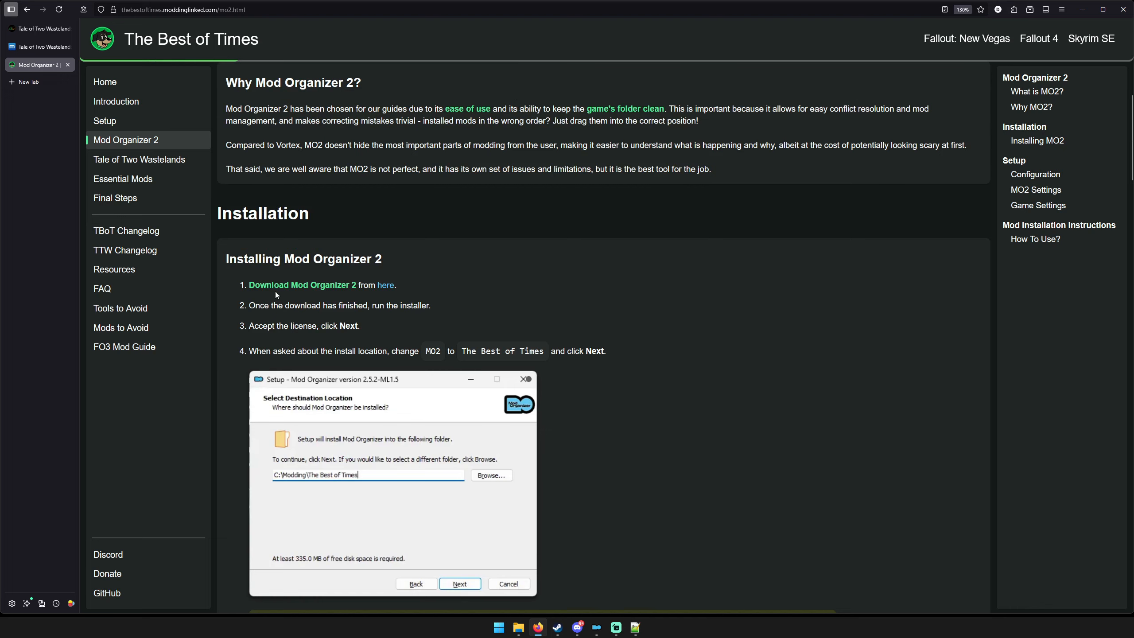
Open the linked Mod Organizer 2 download page in a new browser tab, view it and return to the guide.
middle_click(385, 285)
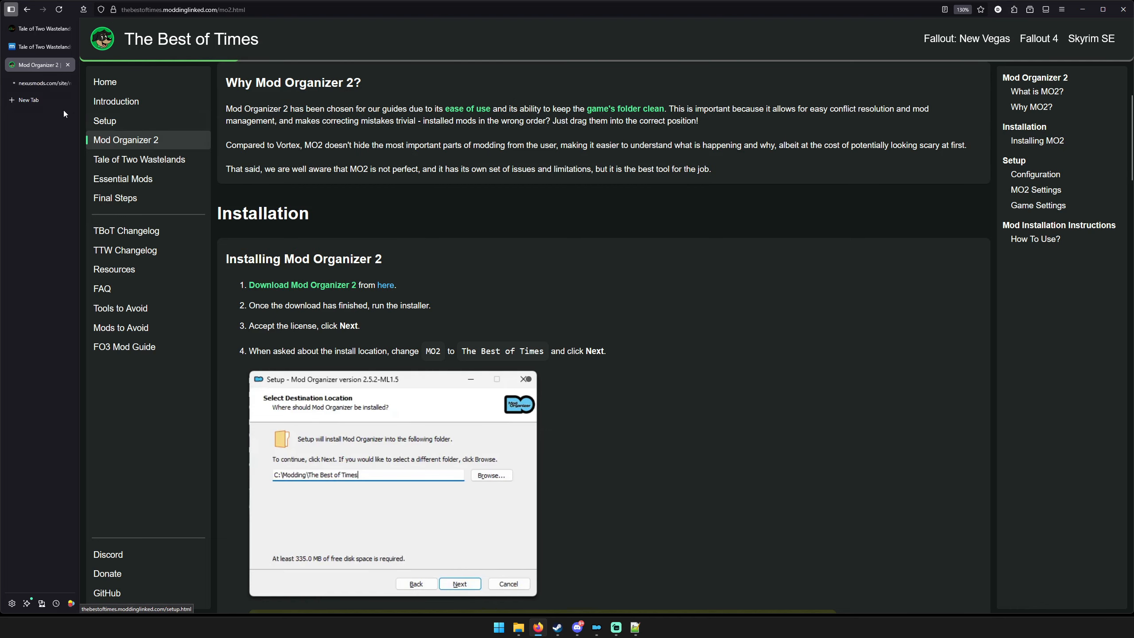
left_click(38, 88)
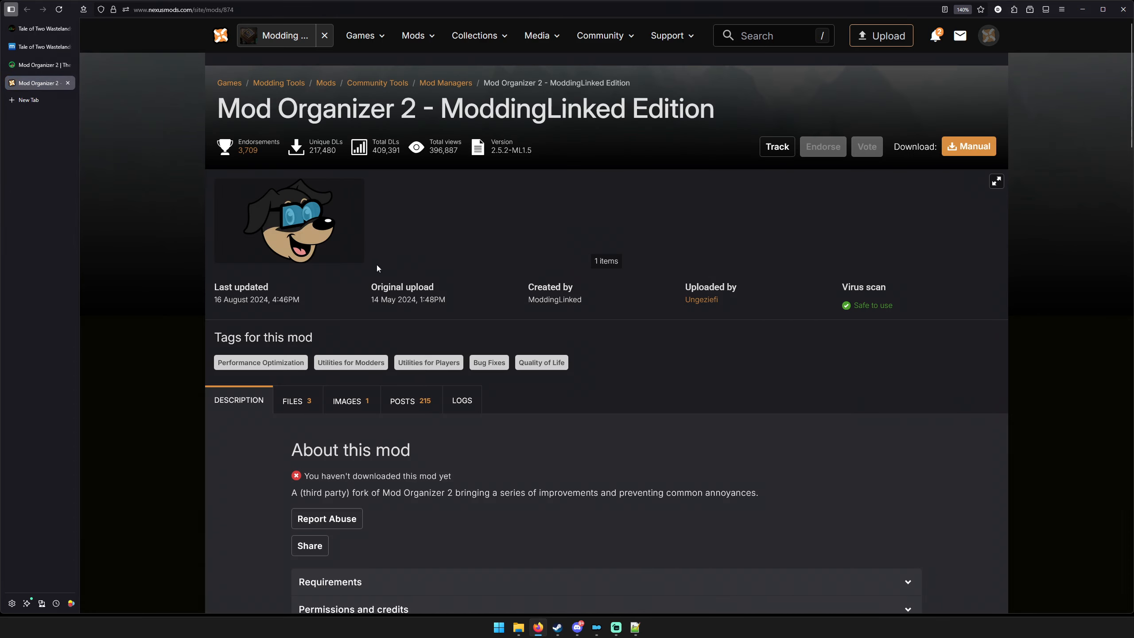
left_click(38, 64)
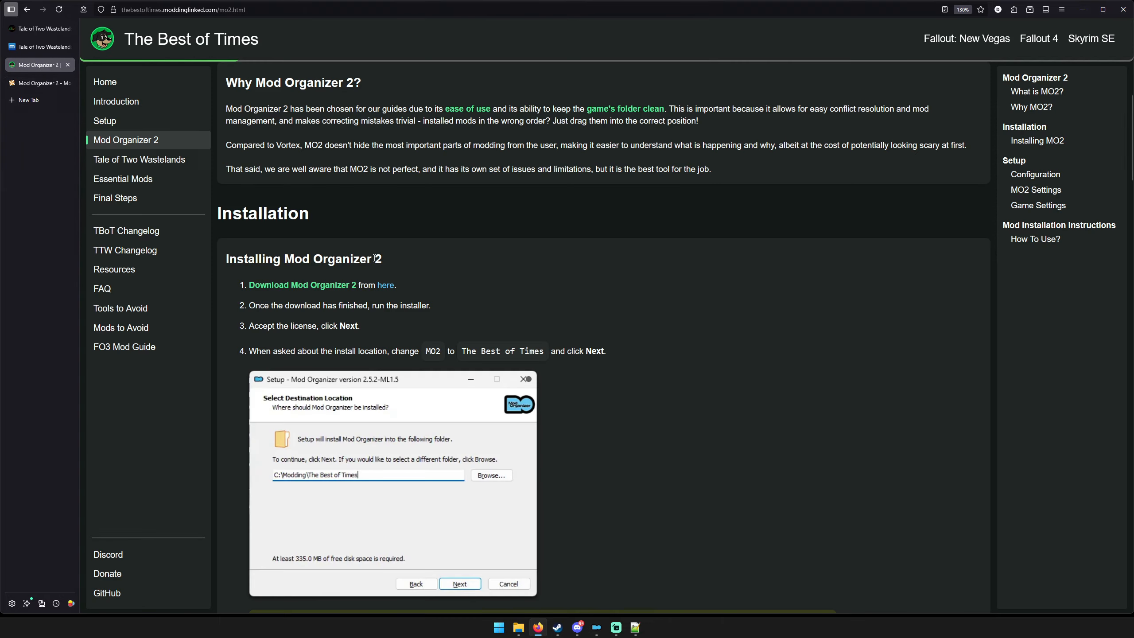
Read the guide's Mod Organizer 2 installation steps through to the section on configuring a portable instance.
scroll(721, 302, "down", 6)
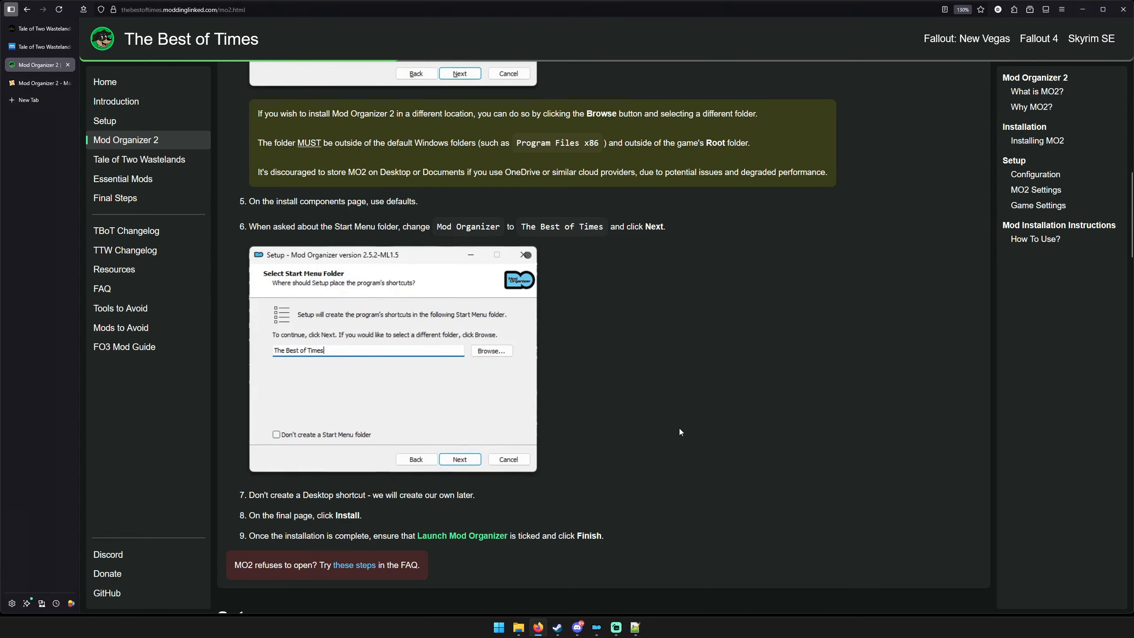
scroll(680, 423, "down", 3)
scroll(685, 422, "down", 9)
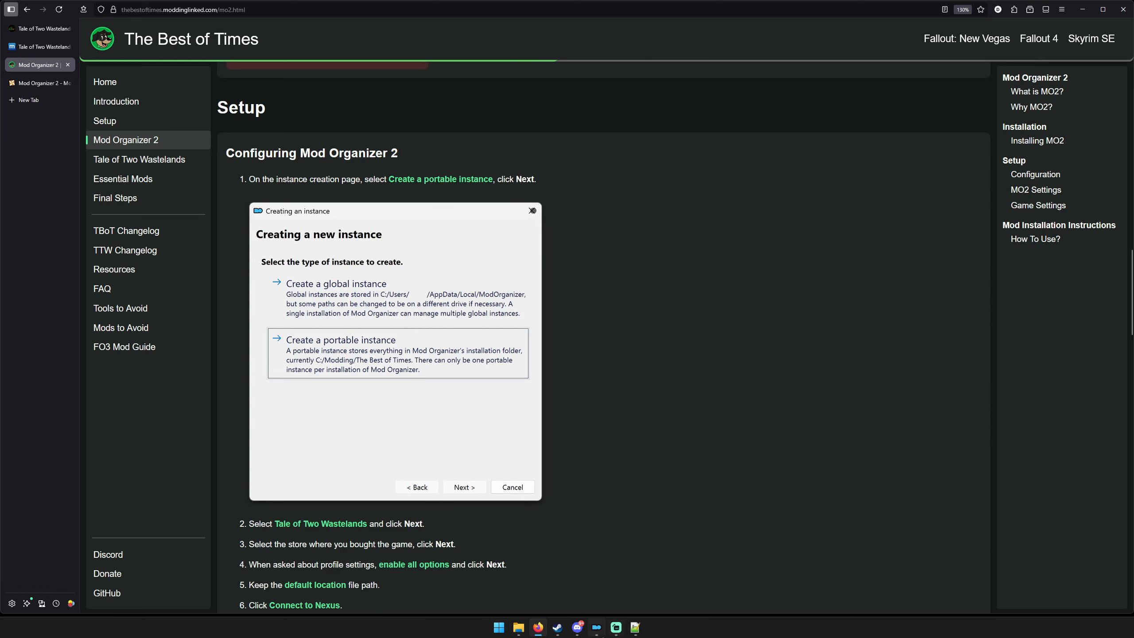
Switch to Mod Organizer, open its instance manager and arrange the windows beside the guide's instructions.
left_click(596, 633)
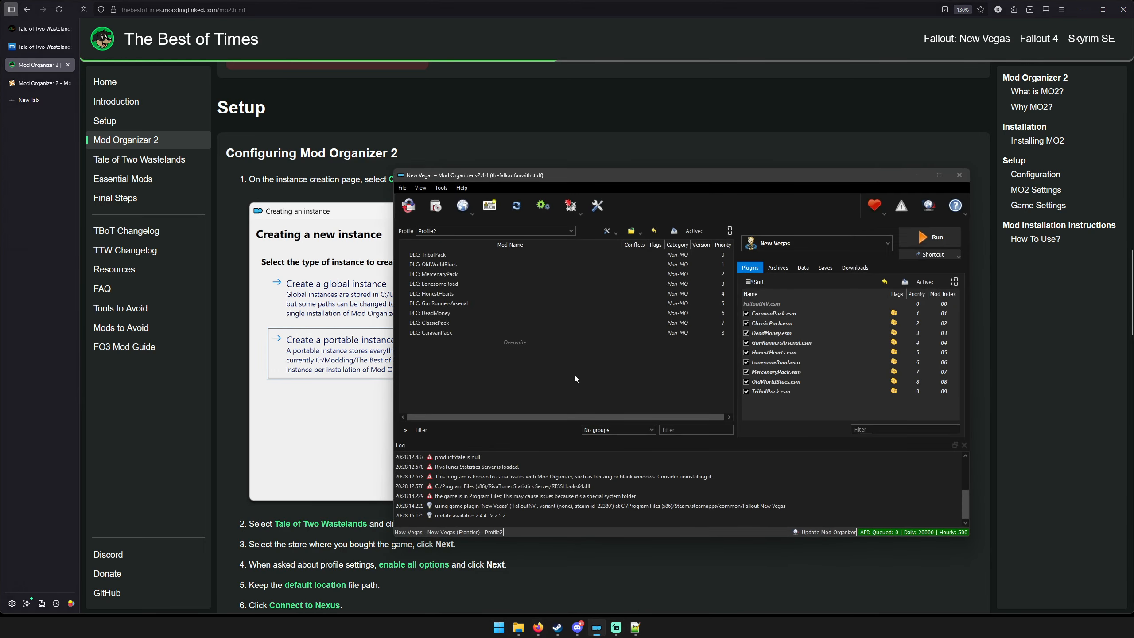
left_click_drag(620, 176, 821, 207)
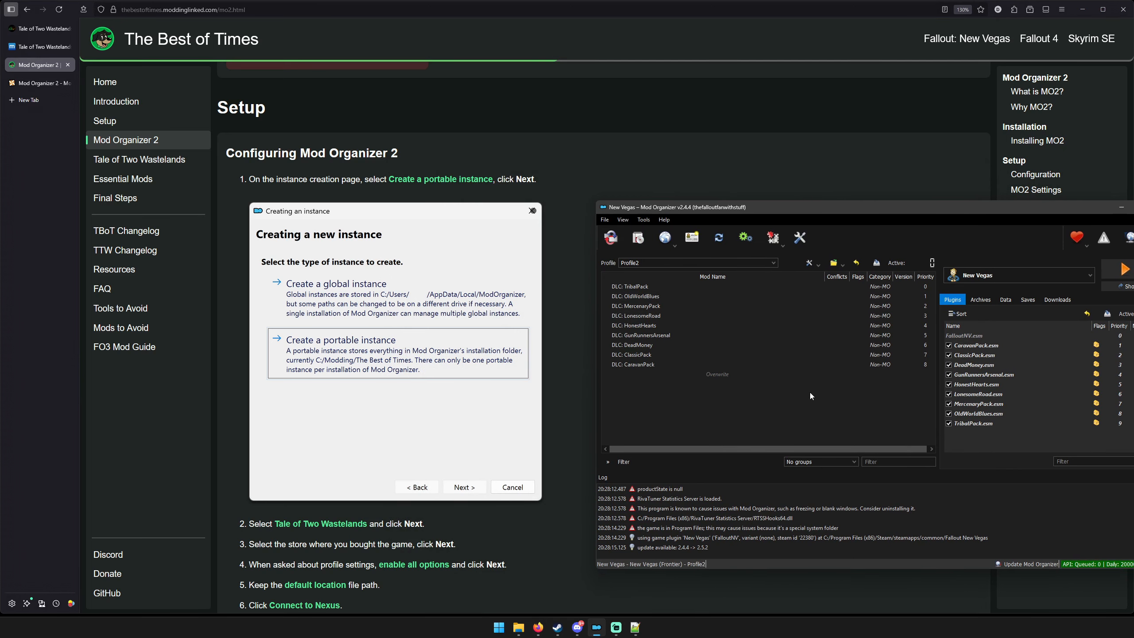
left_click(610, 238)
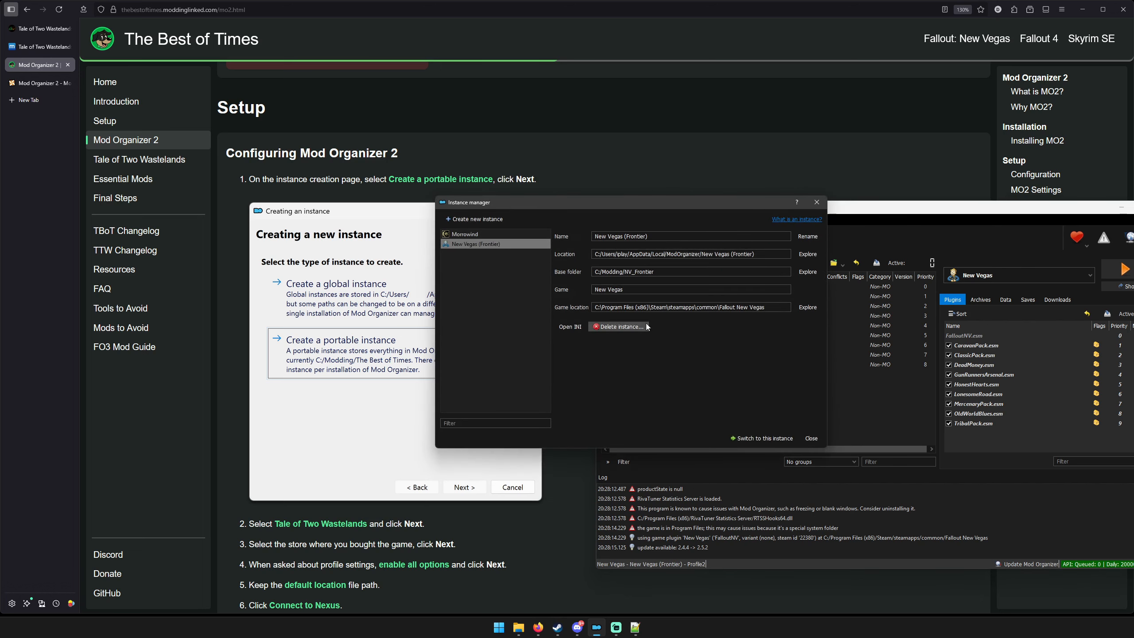
left_click_drag(576, 201, 723, 170)
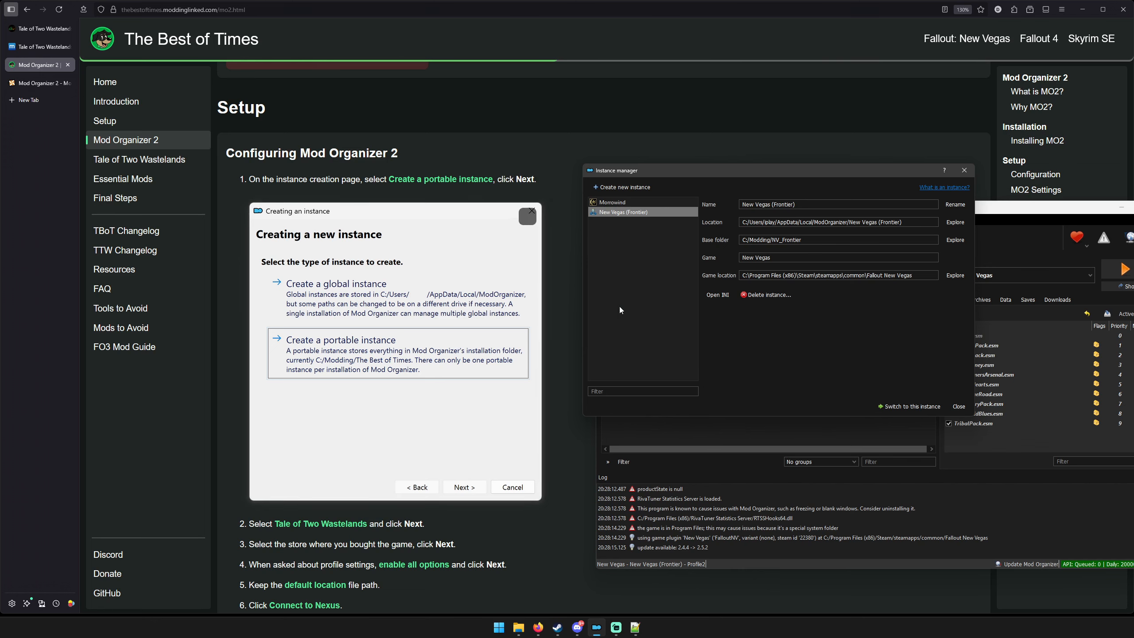
Start creating a new portable Mod Organizer instance with TTW as the managed game.
left_click(623, 189)
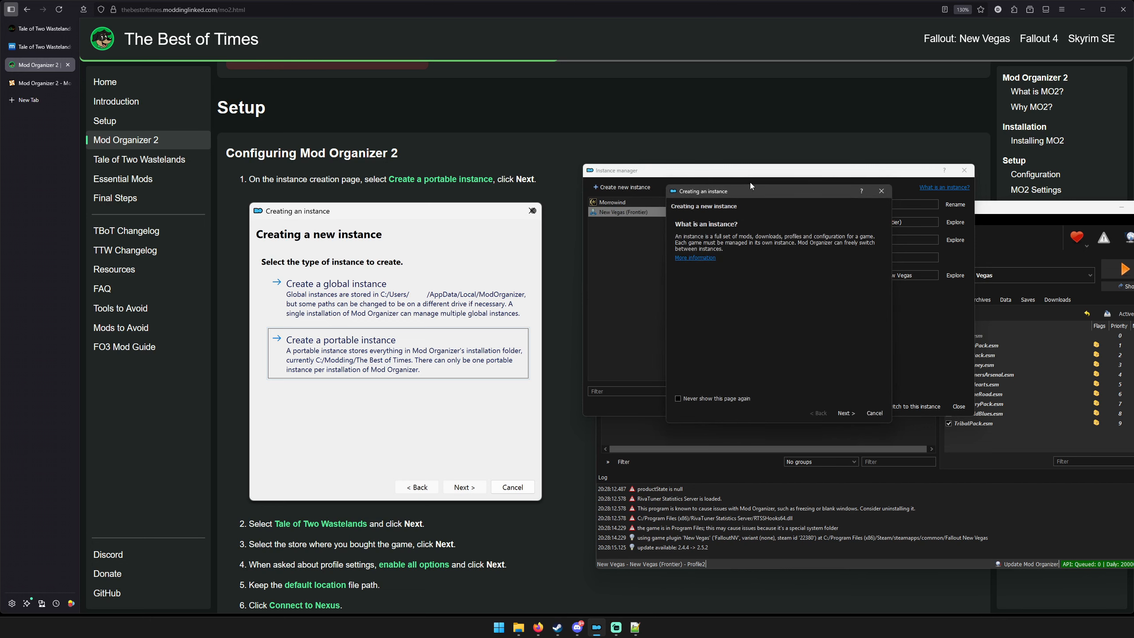
left_click_drag(759, 194, 742, 296)
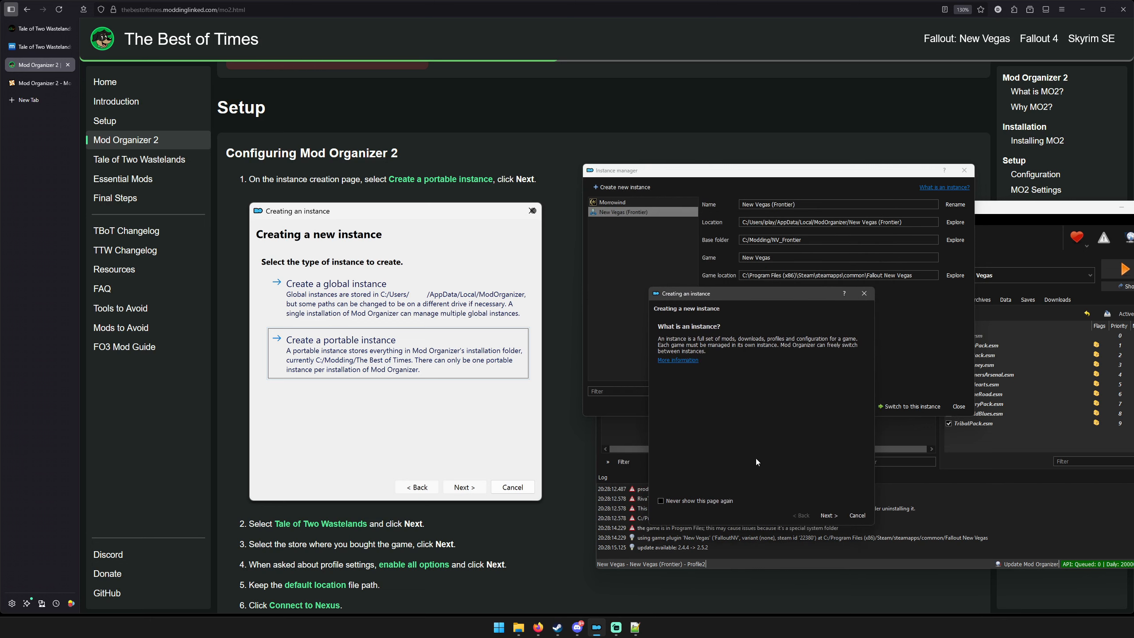
left_click(827, 518)
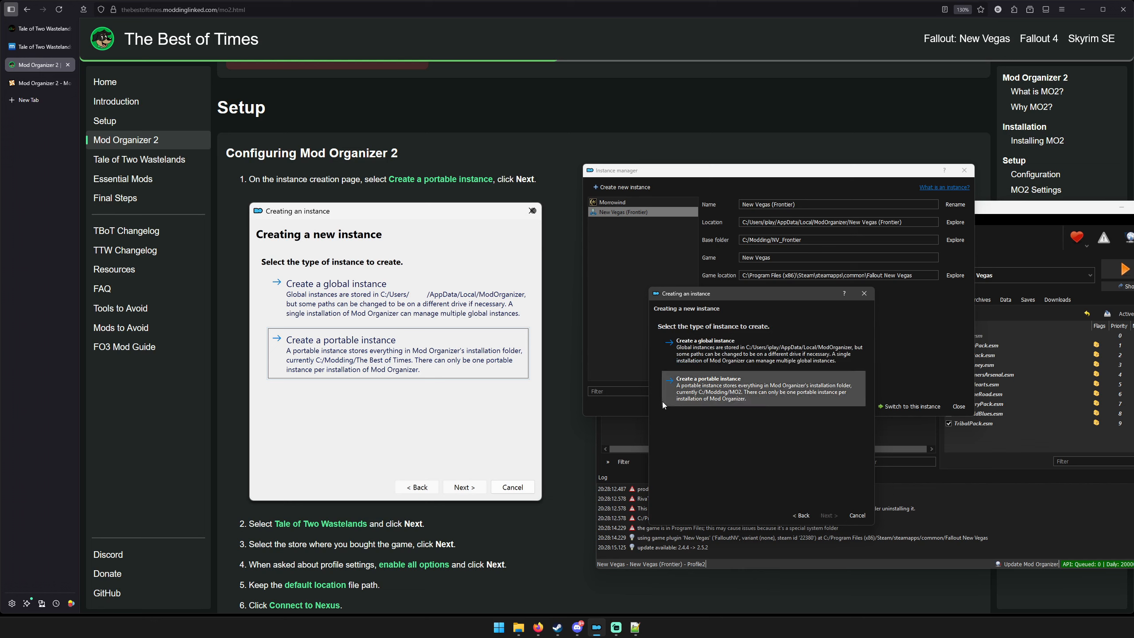
left_click(736, 403)
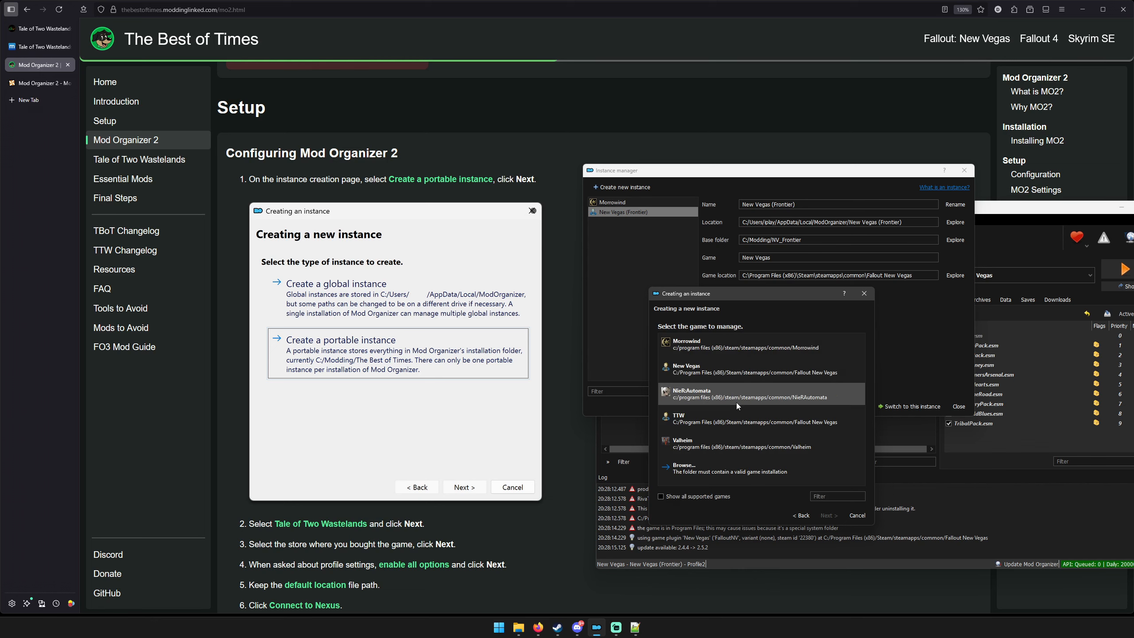
left_click(717, 420)
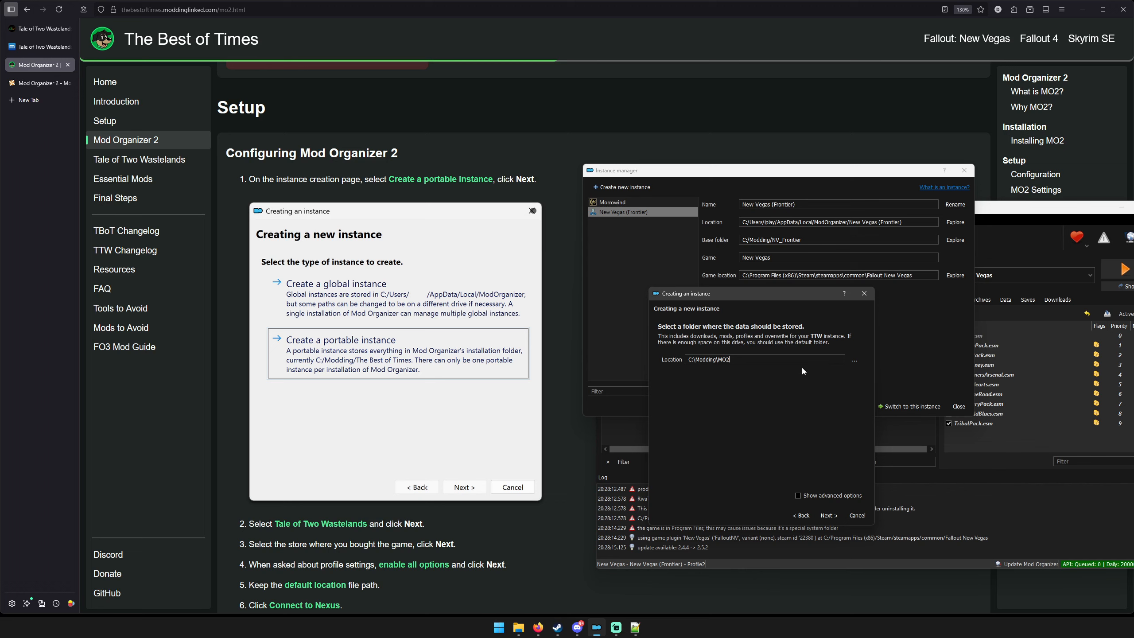
Set the instance's data location to the C:\Modding\TTW folder and proceed to the confirmation page.
left_click(855, 361)
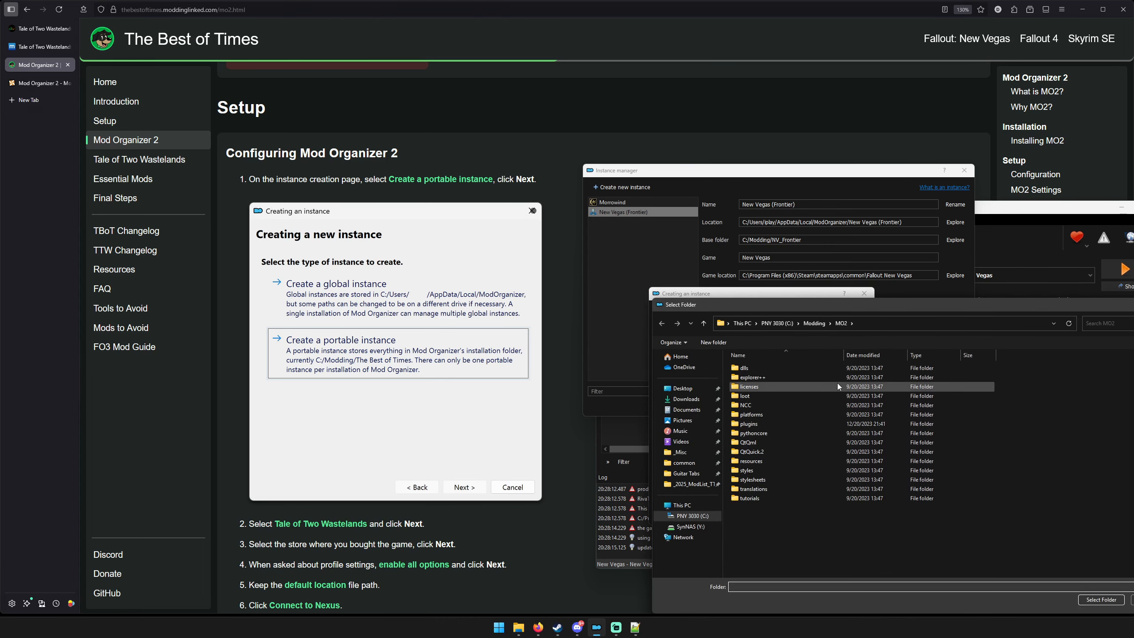
left_click(815, 322)
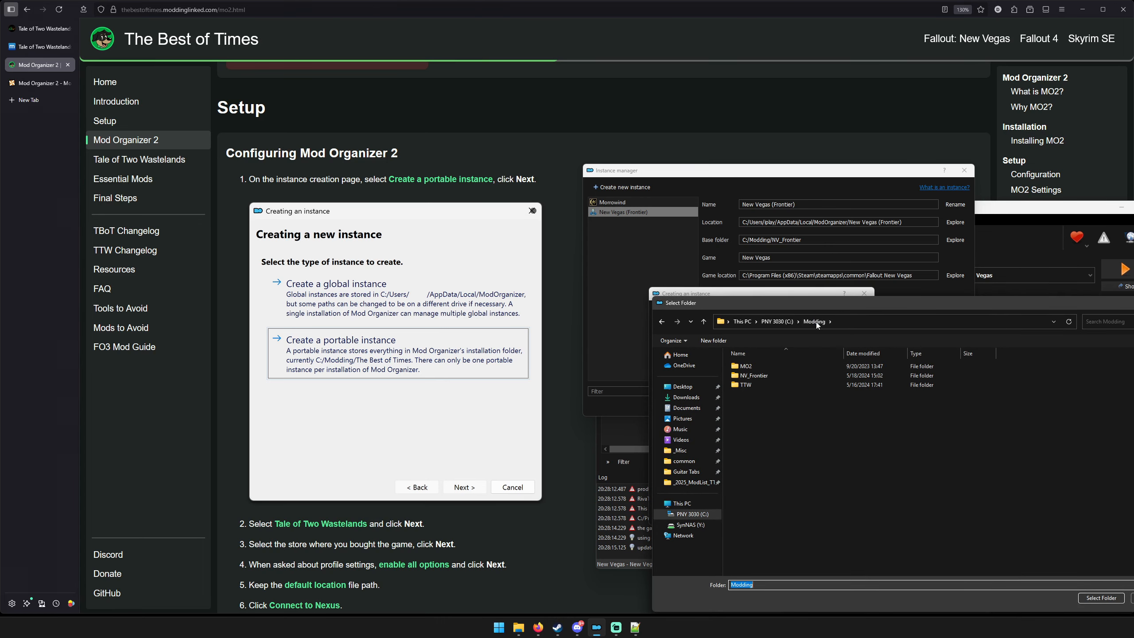
double_click(774, 384)
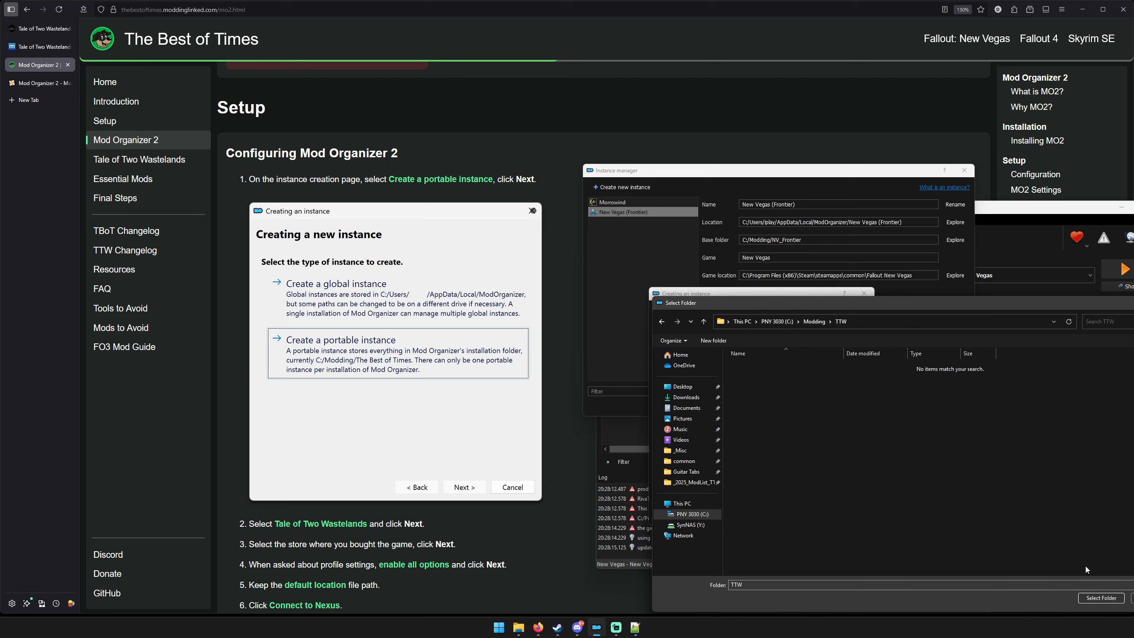
left_click(1090, 599)
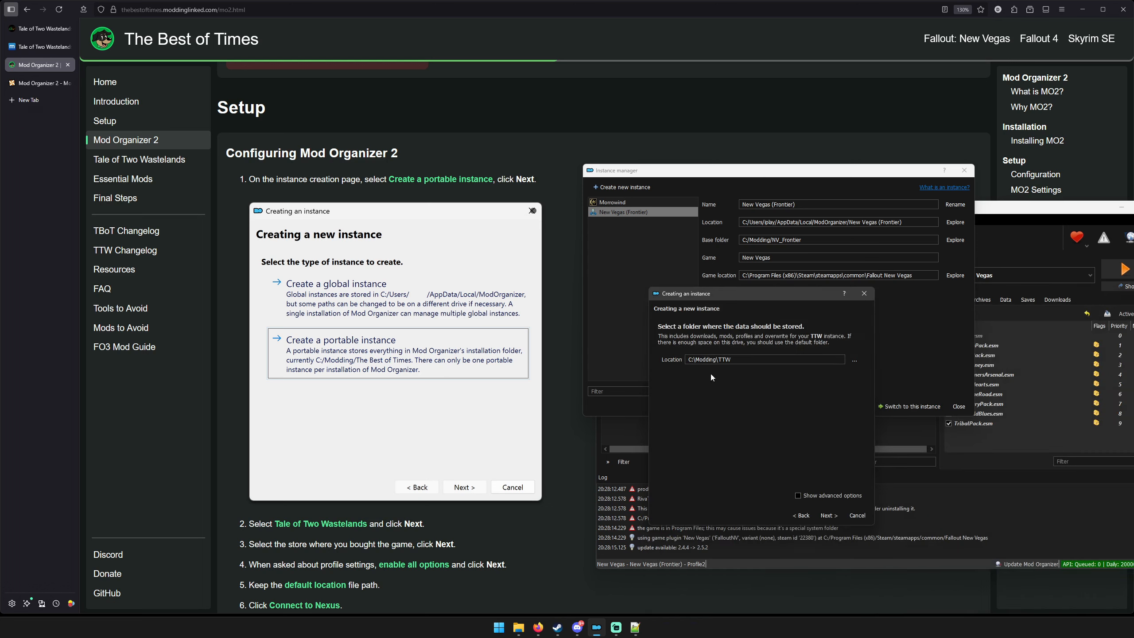
left_click(829, 515)
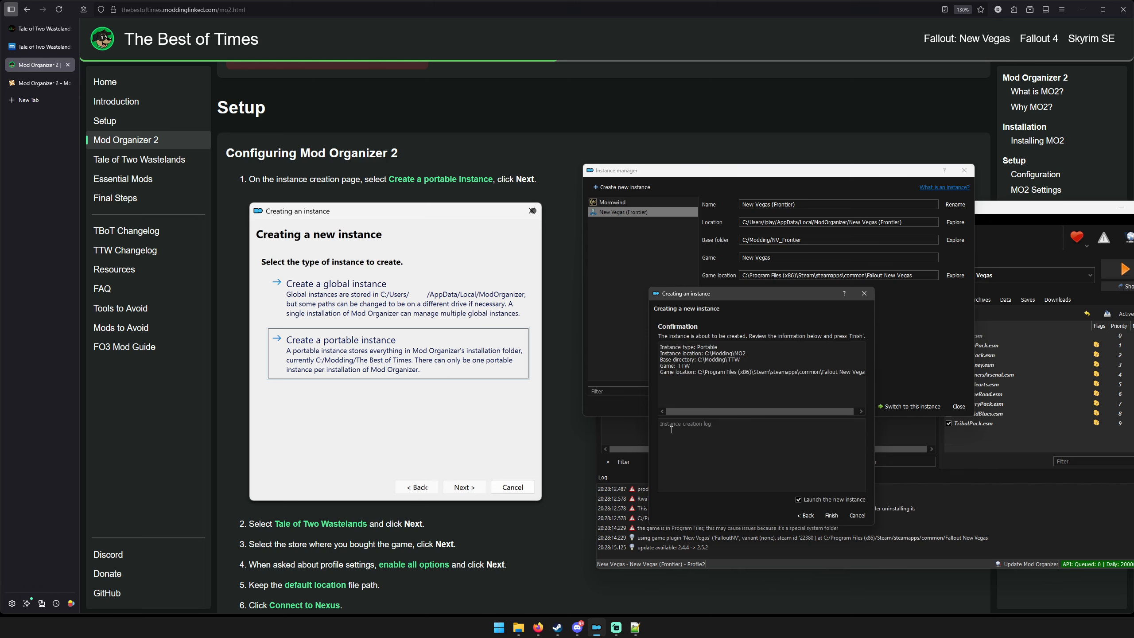
Finish creating and launch the portable instance with the tutorial, decline the Export to OpenMW plugin update, and place the window beside the guide.
left_click(831, 515)
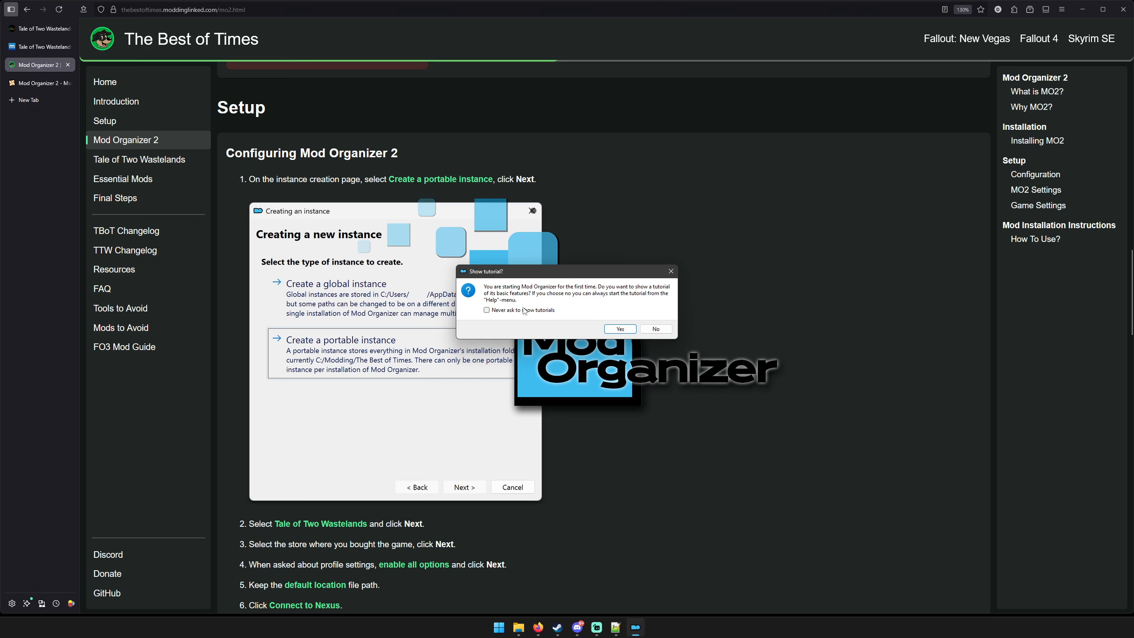
left_click(524, 310)
left_click(605, 328)
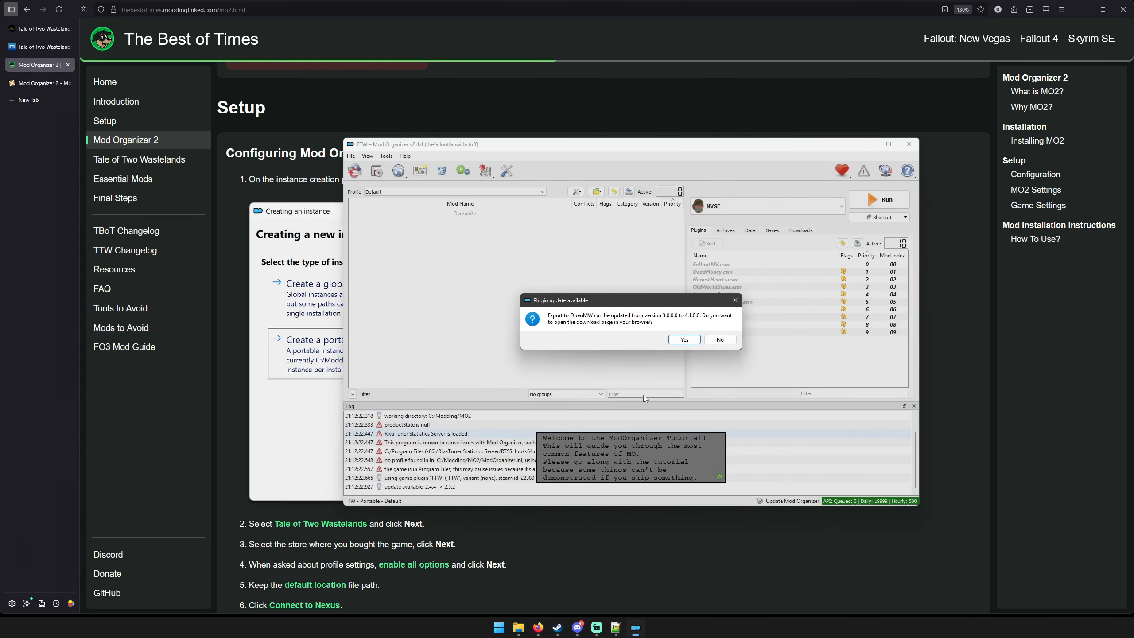
left_click(720, 339)
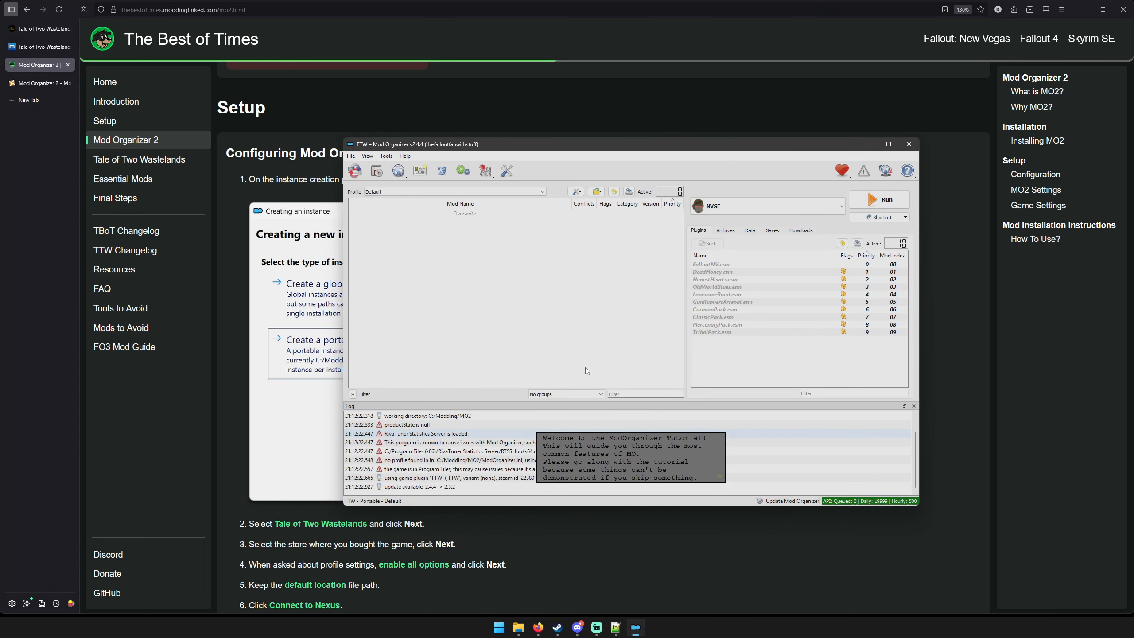
left_click_drag(569, 147, 782, 187)
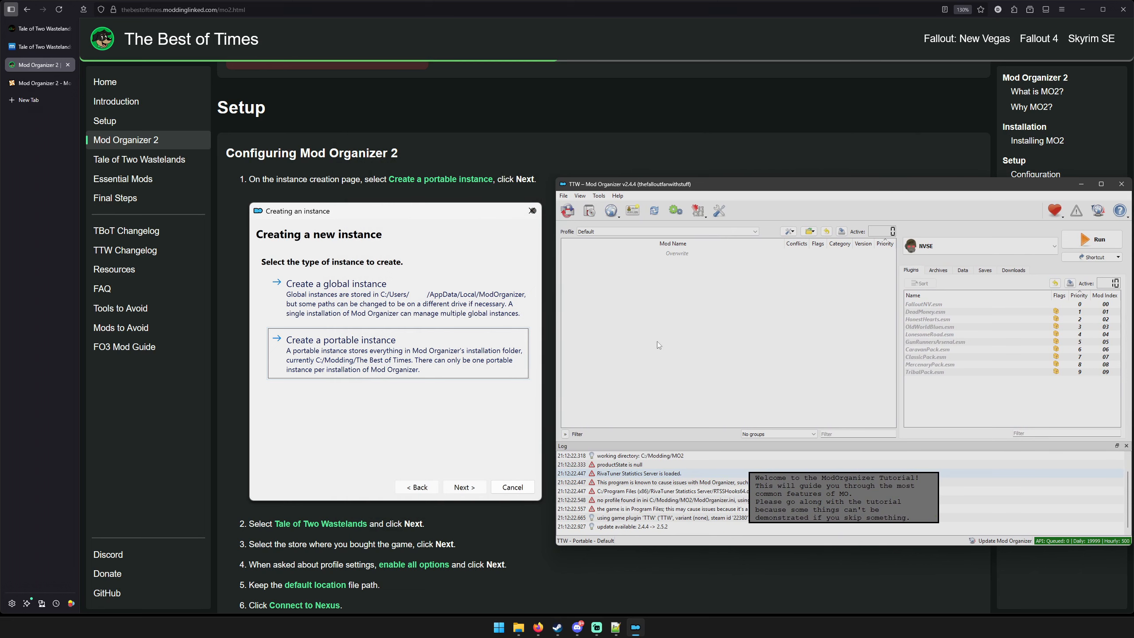
Advance the Mod Organizer tutorial and select Tale of Two Wastelands as the program to run.
scroll(443, 334, "down", 5)
scroll(443, 334, "down", 3)
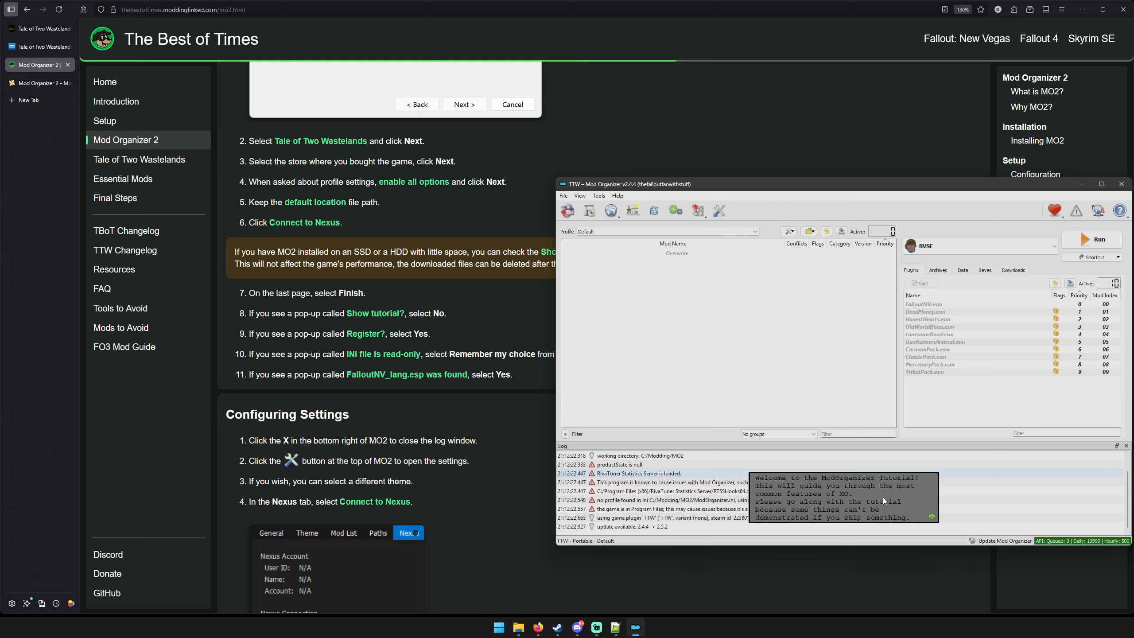
left_click(933, 516)
left_click(933, 516)
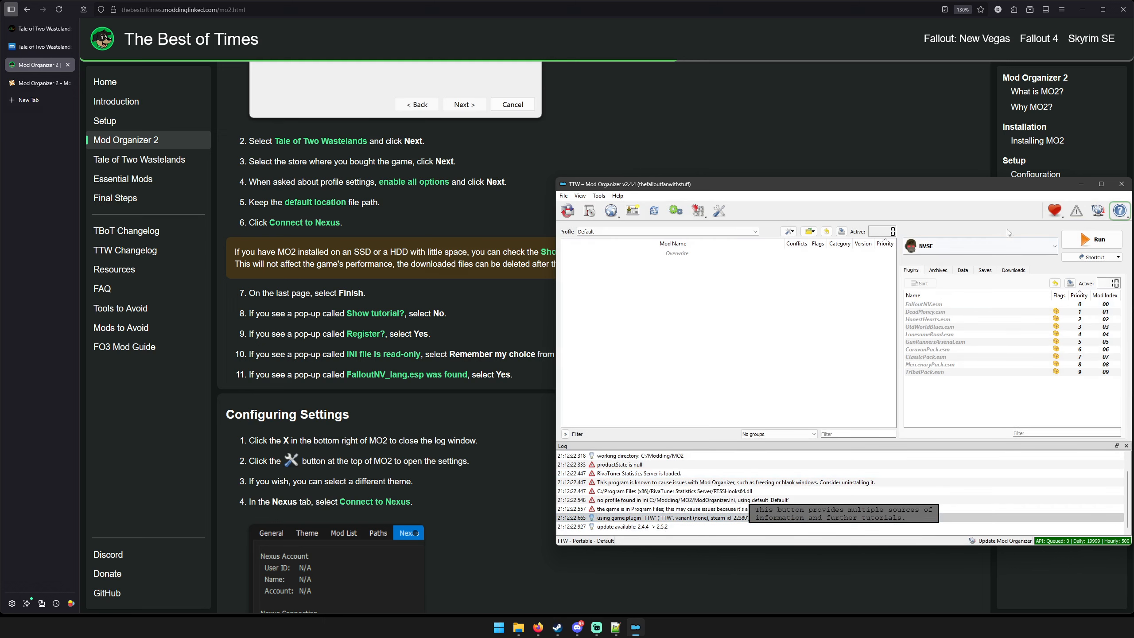
left_click(1000, 247)
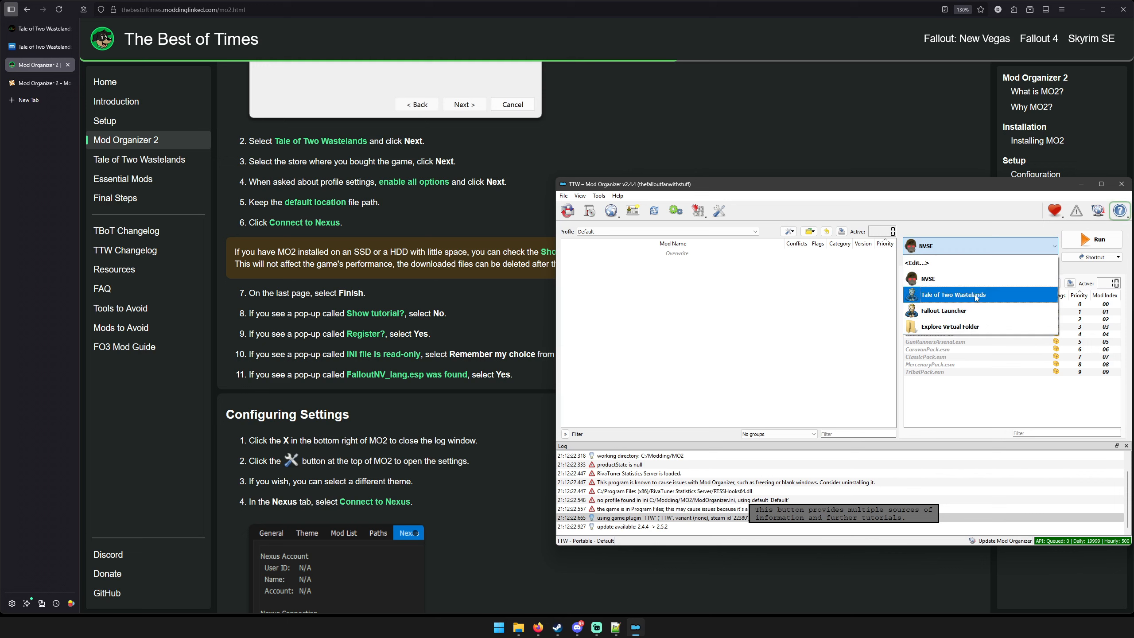
left_click(955, 295)
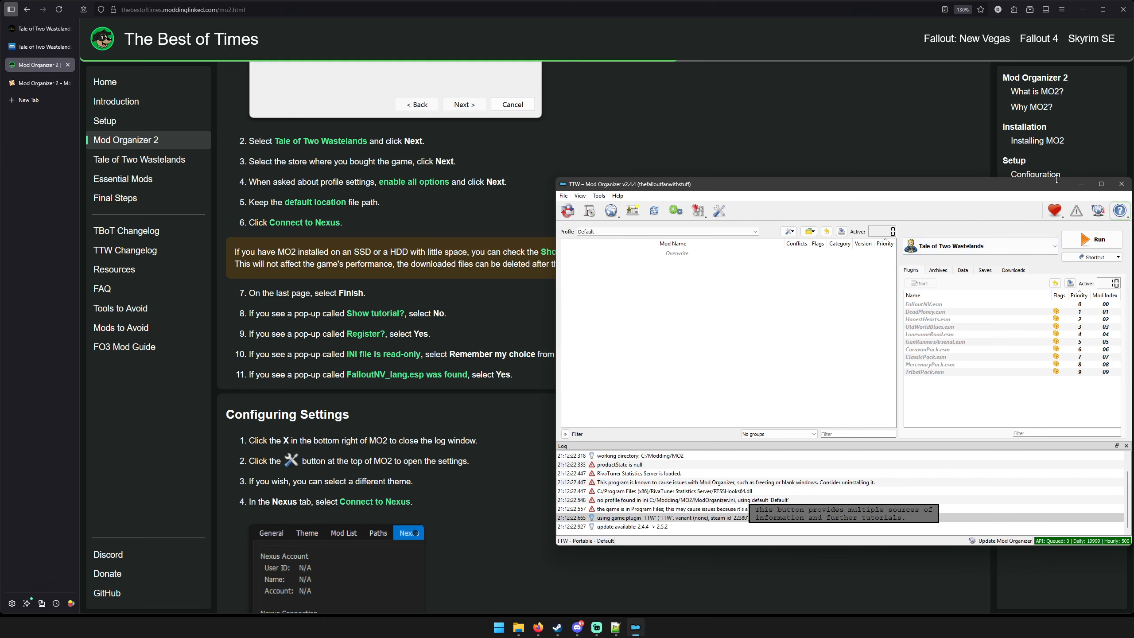
Minimize Mod Organizer and read the guide's Configuring Settings section on themes and connecting to Nexus.
left_click(1081, 183)
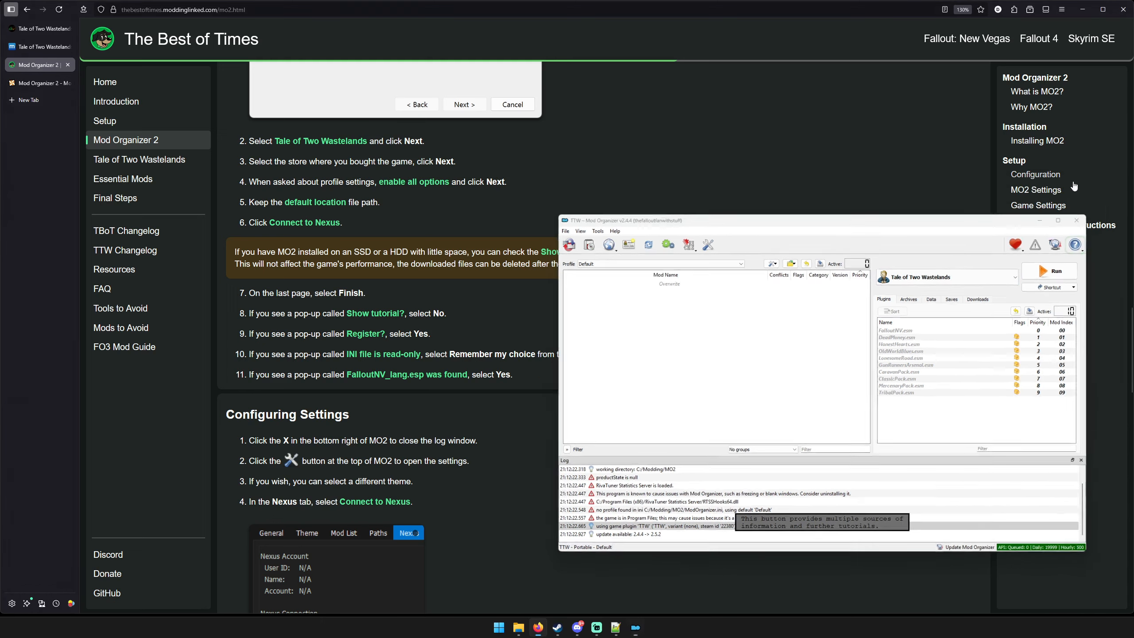
scroll(516, 305, "down", 5)
scroll(516, 308, "down", 3)
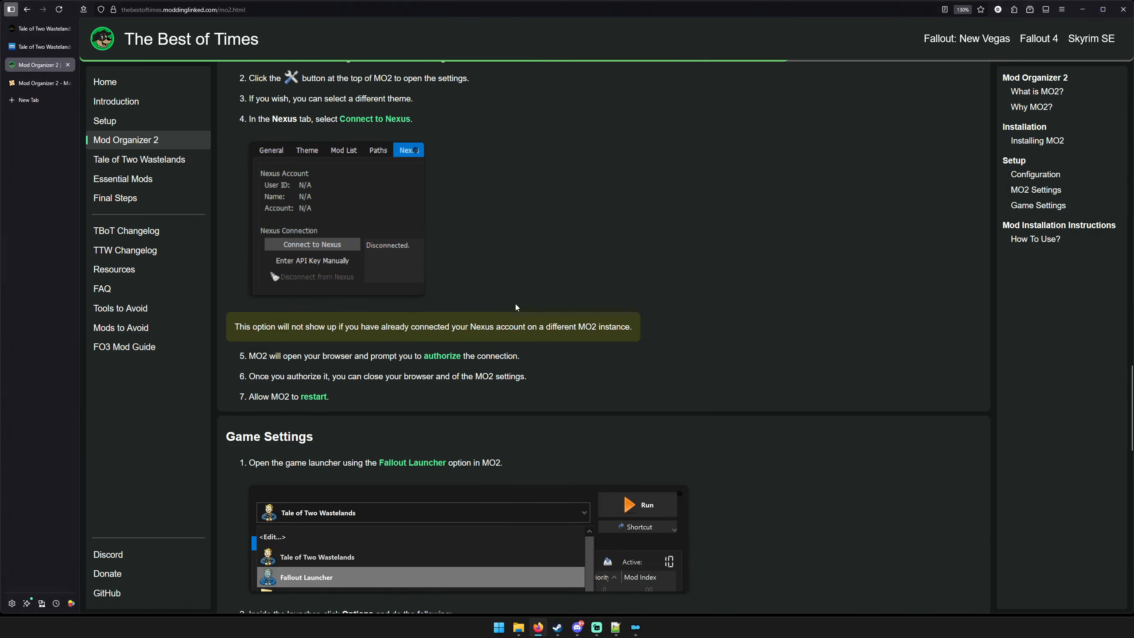
scroll(514, 301, "up", 3)
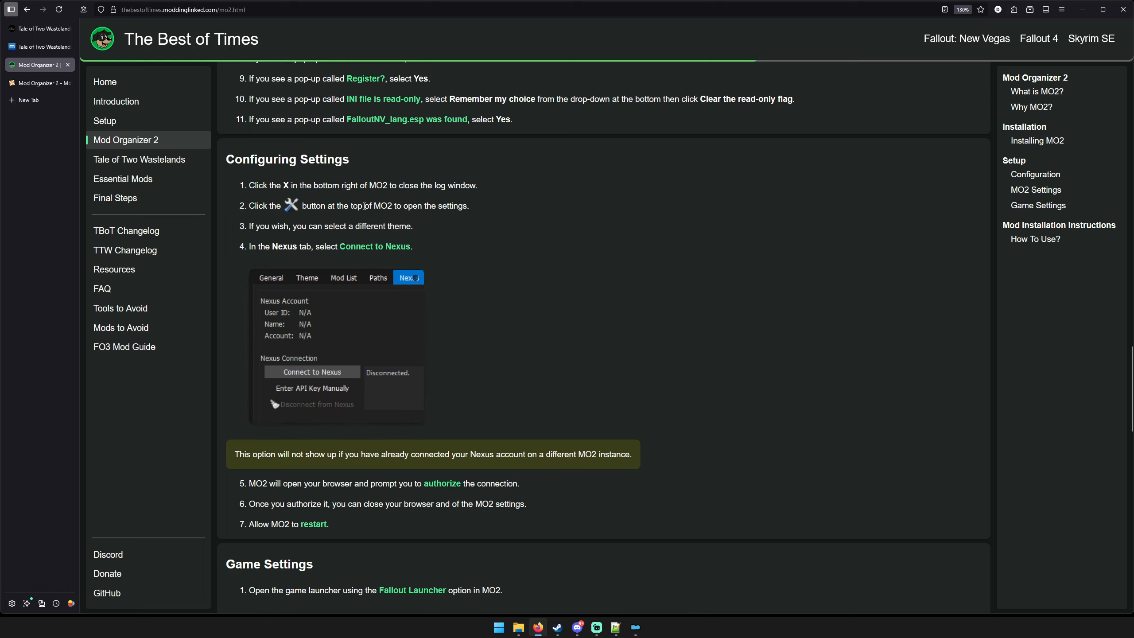
scroll(652, 352, "down", 6)
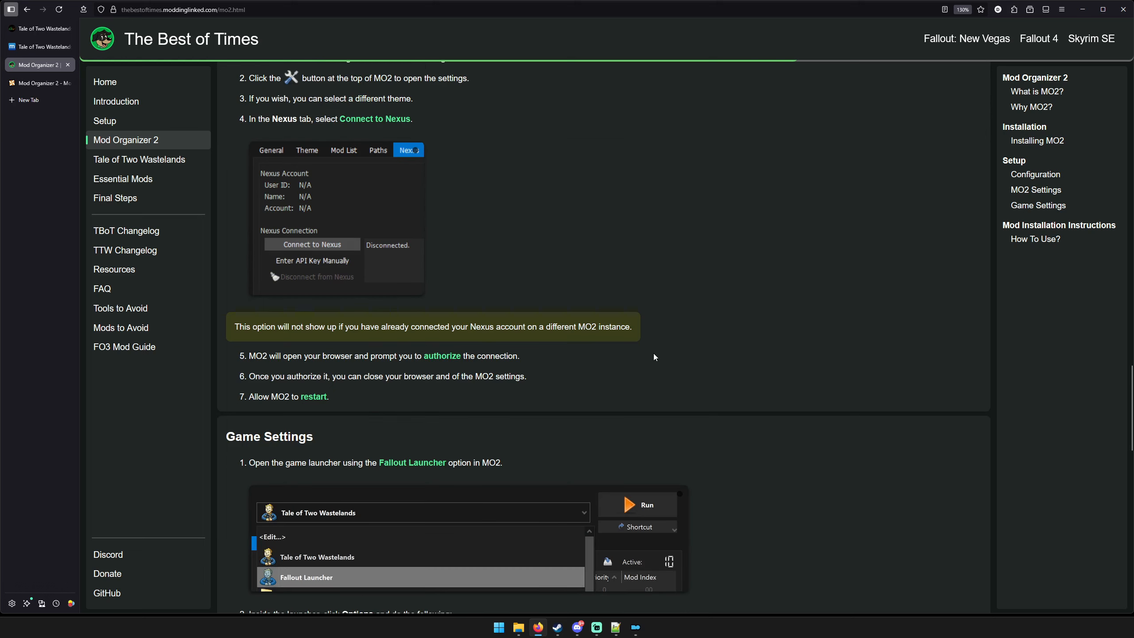
Bring Mod Organizer back, check the instance's downloads list and return to its plugins list.
left_click(643, 631)
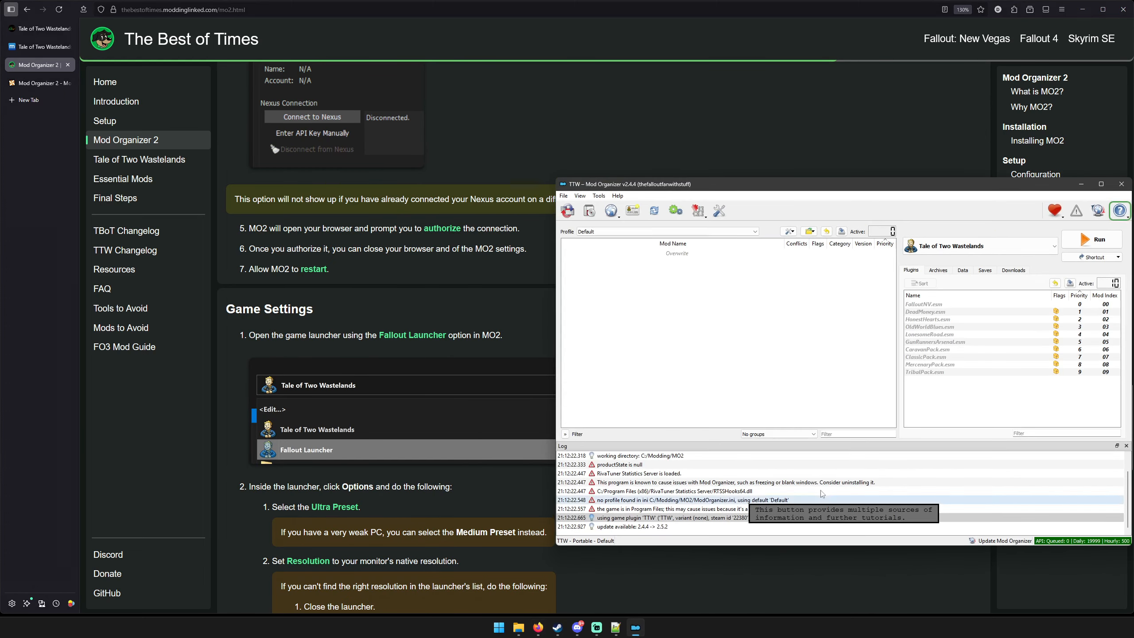
left_click(1012, 272)
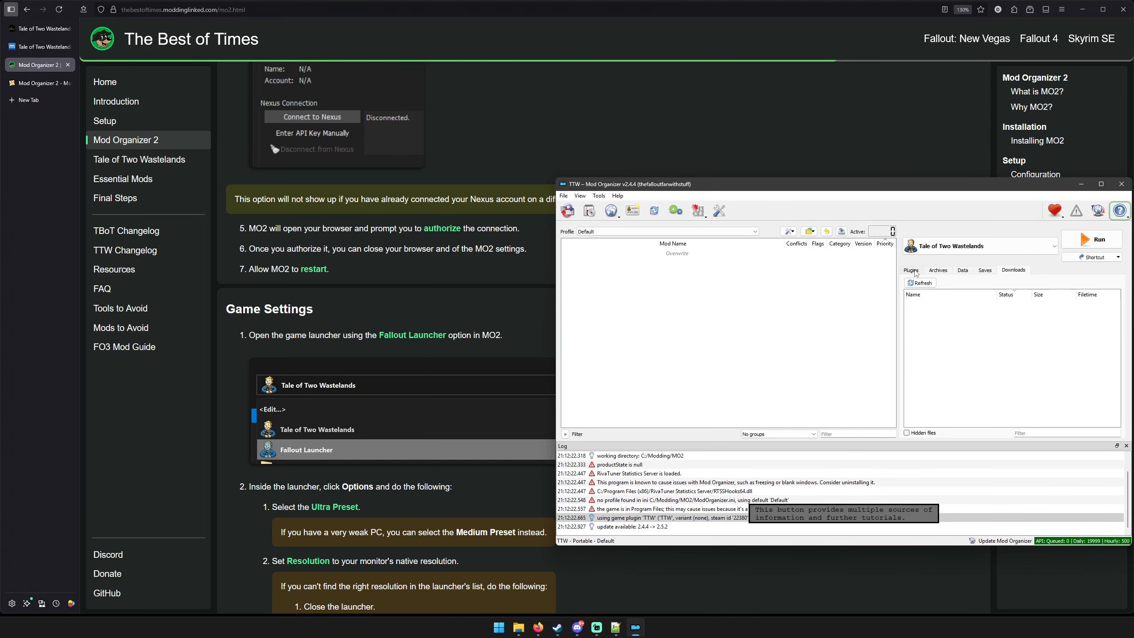
left_click(912, 271)
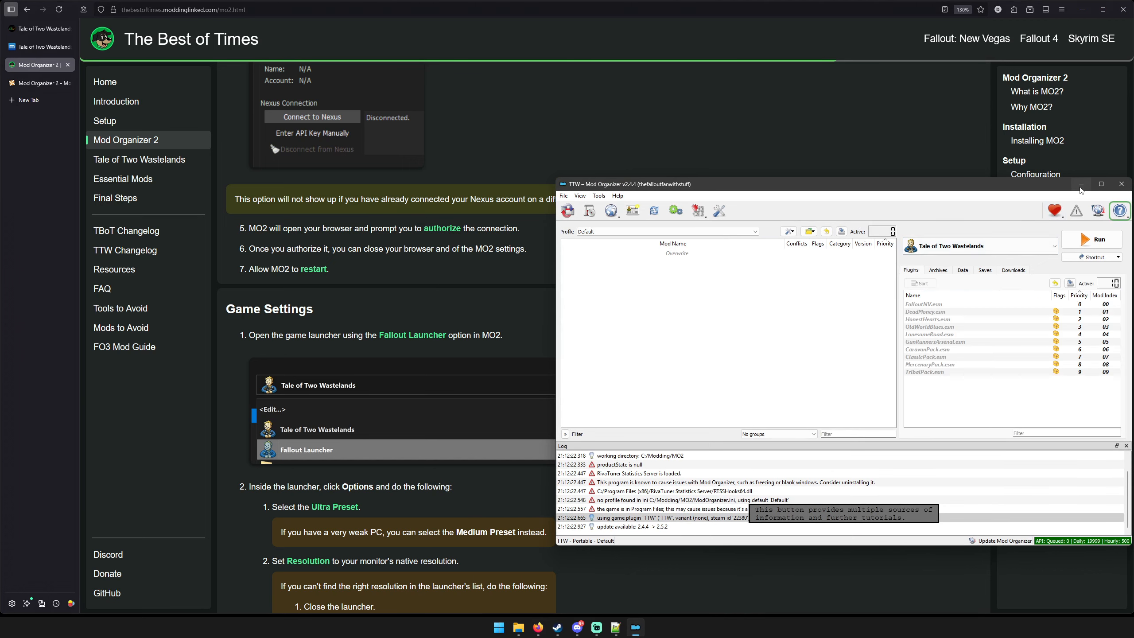
Minimize Mod Organizer and read the guide's Game Settings section on the launcher preset and resolution.
left_click(1080, 184)
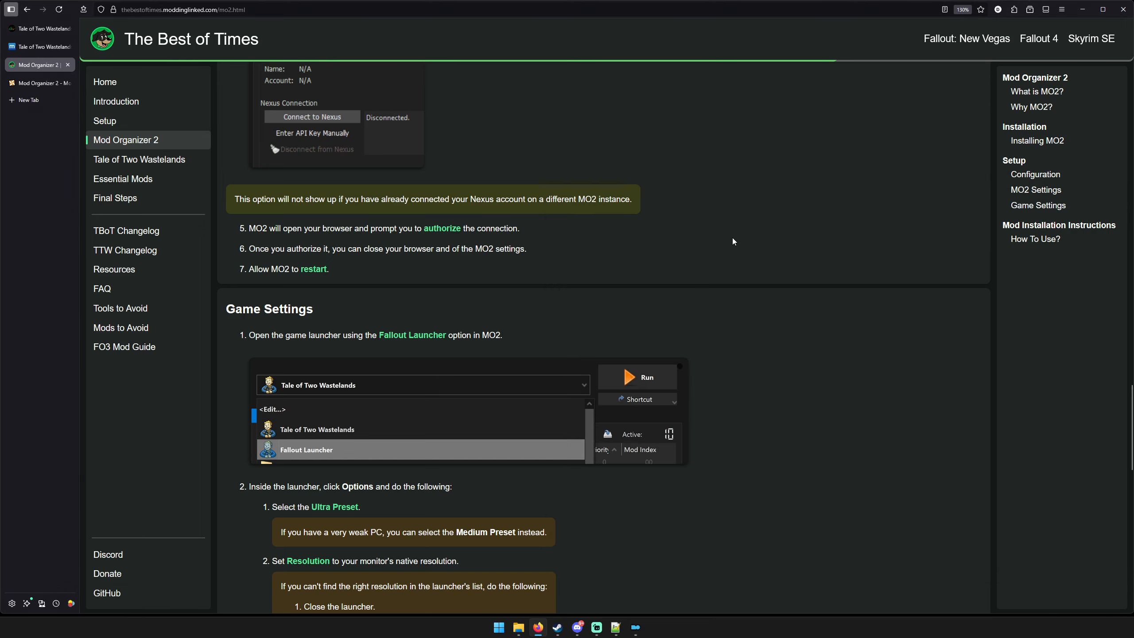
scroll(733, 242, "down", 3)
scroll(732, 242, "down", 3)
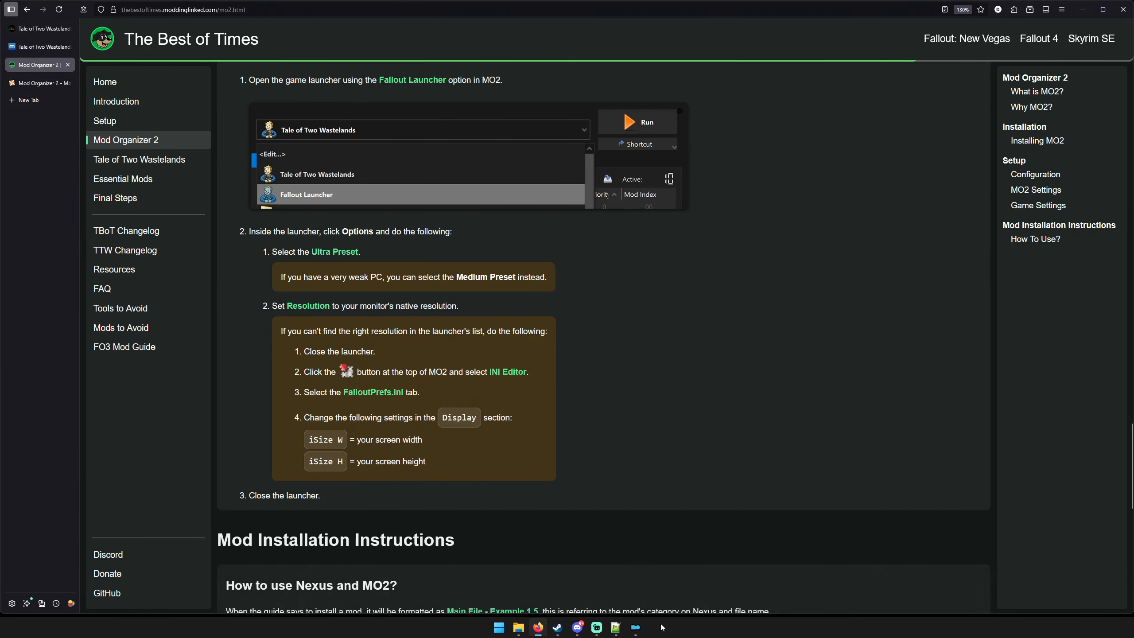
Restore Mod Organizer, select Fallout Launcher as the program to run and switch back to Tale of Two Wastelands.
left_click(636, 627)
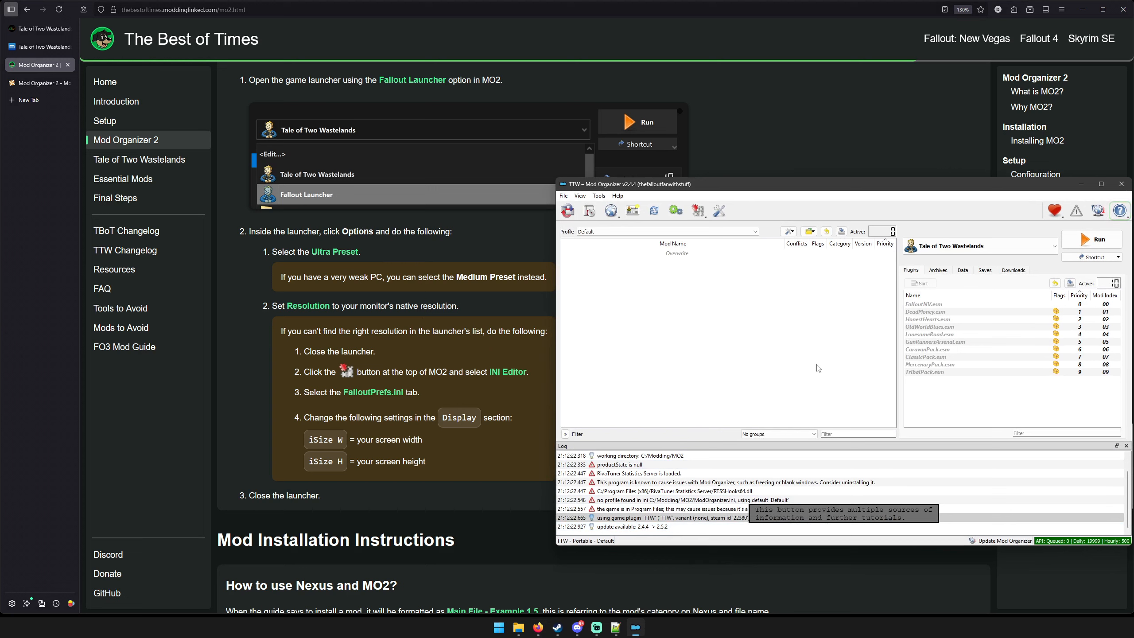
left_click(1030, 244)
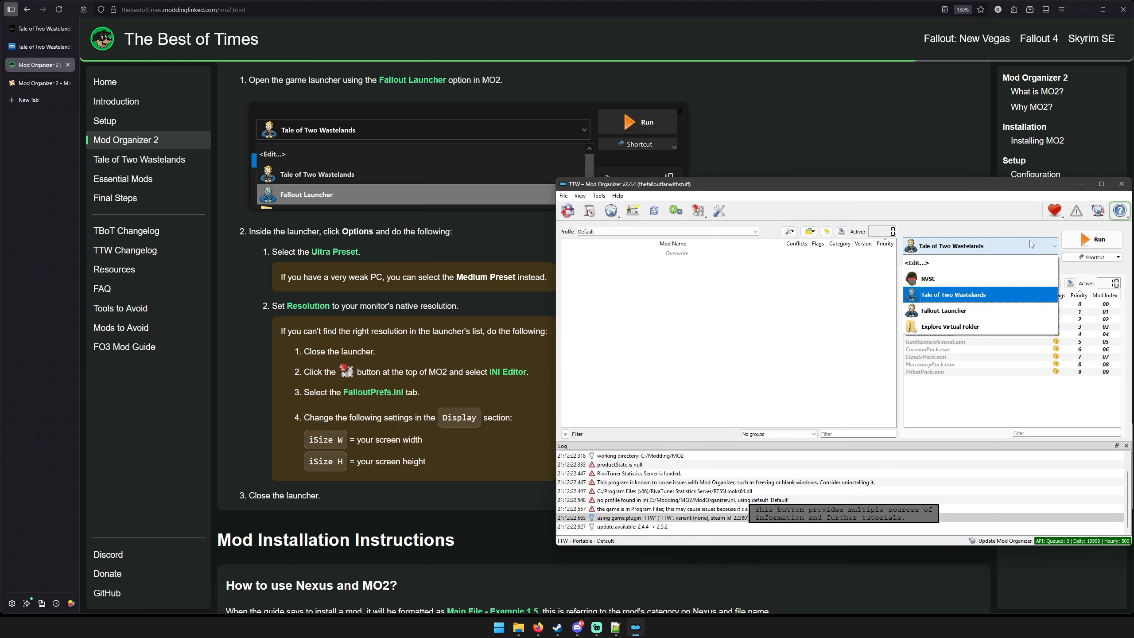
left_click(986, 314)
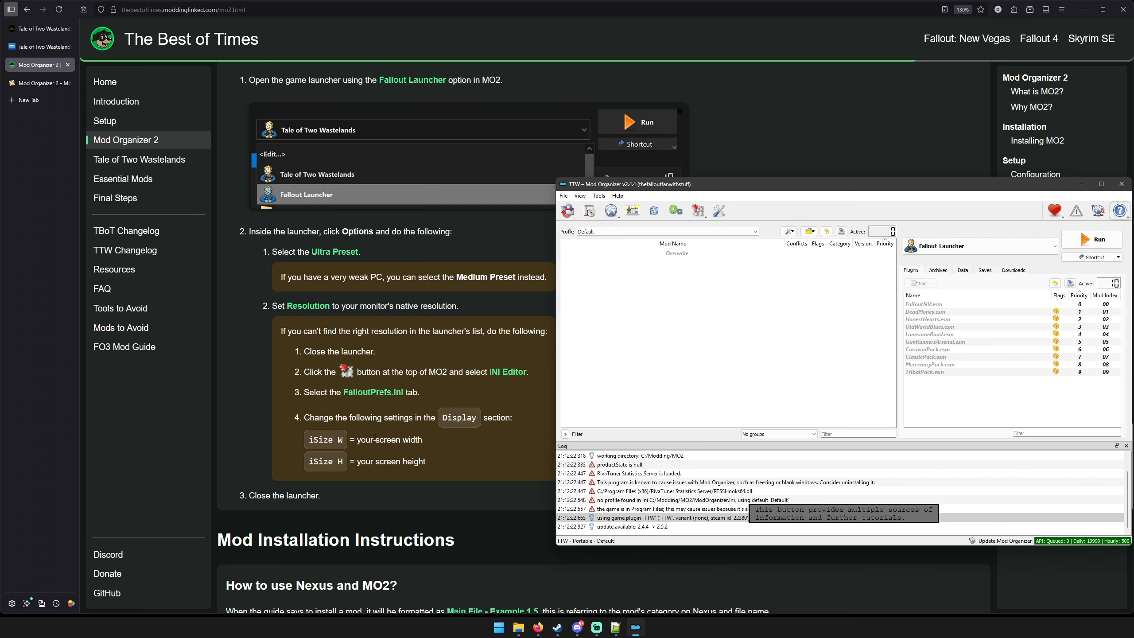
left_click(999, 243)
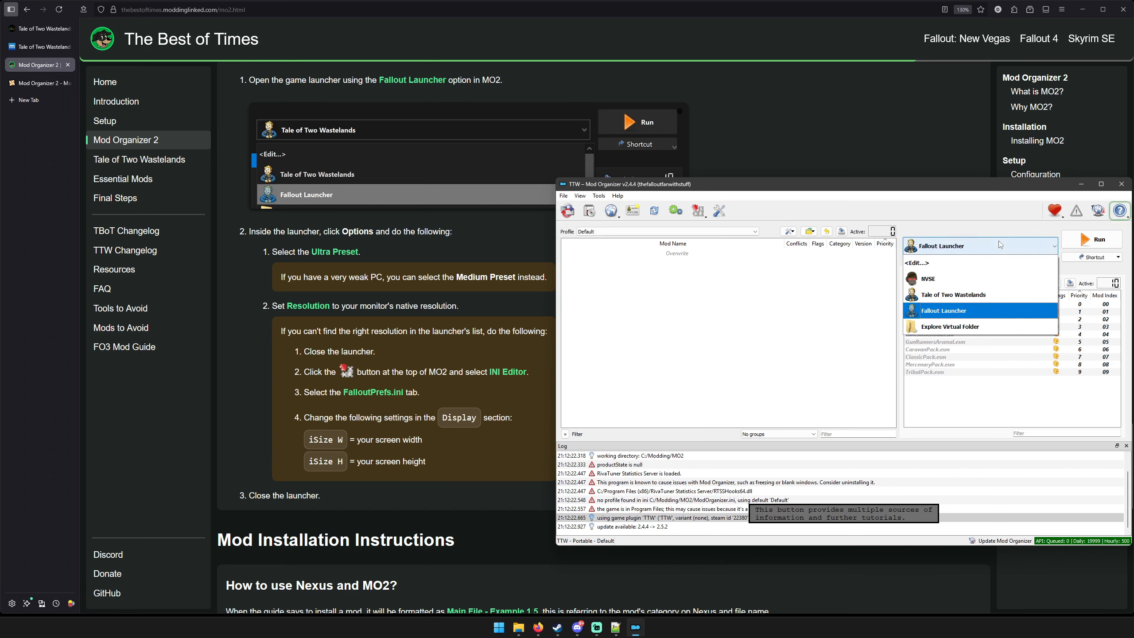
left_click(987, 294)
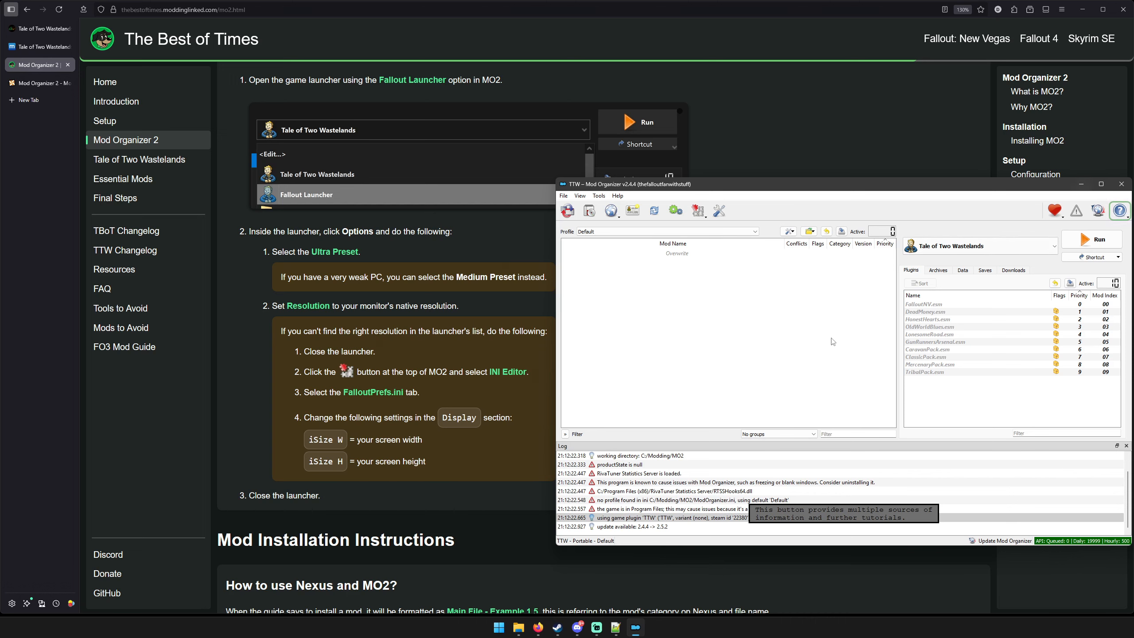
Read the guide's Mod Installation Instructions and proceed to its Tale of Two Wastelands page.
left_click(1081, 184)
scroll(700, 342, "down", 5)
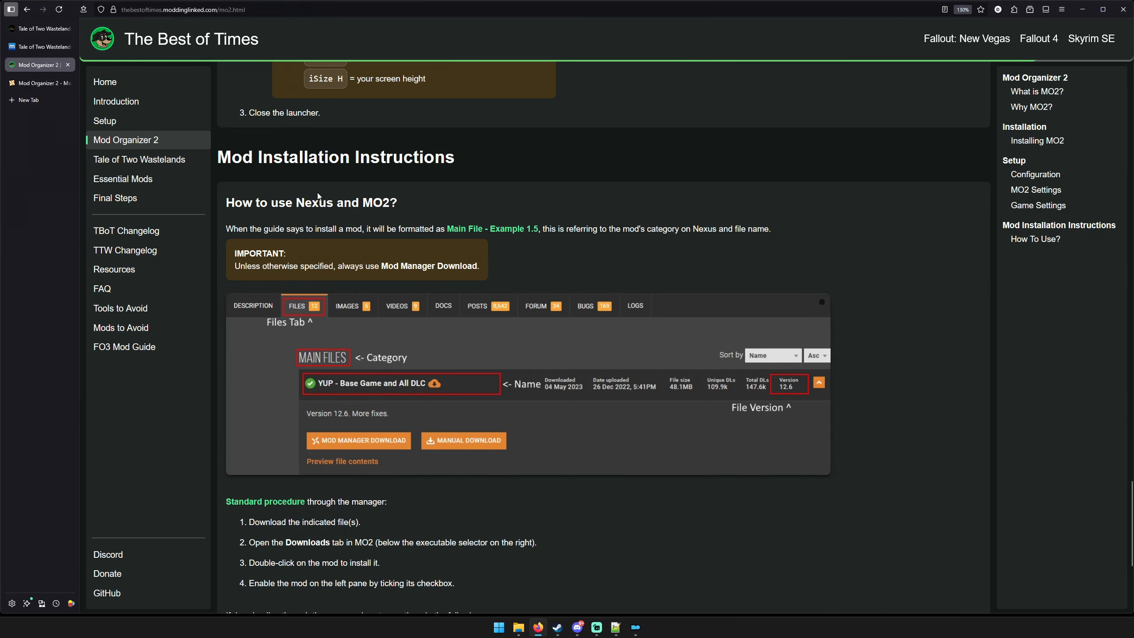
scroll(565, 300, "down", 4)
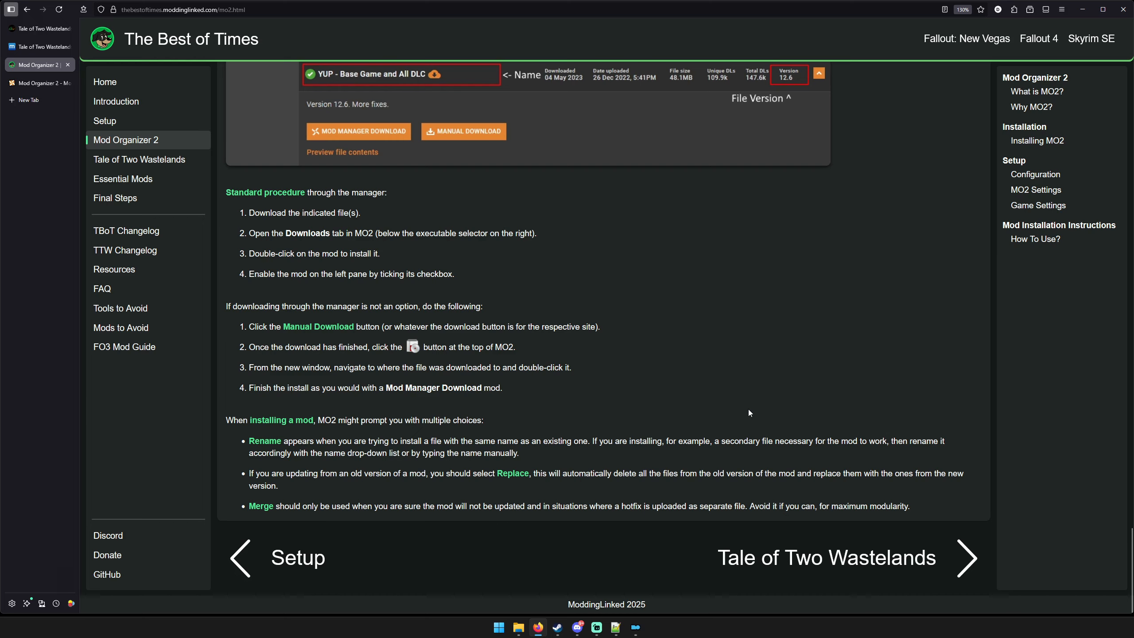
left_click(811, 550)
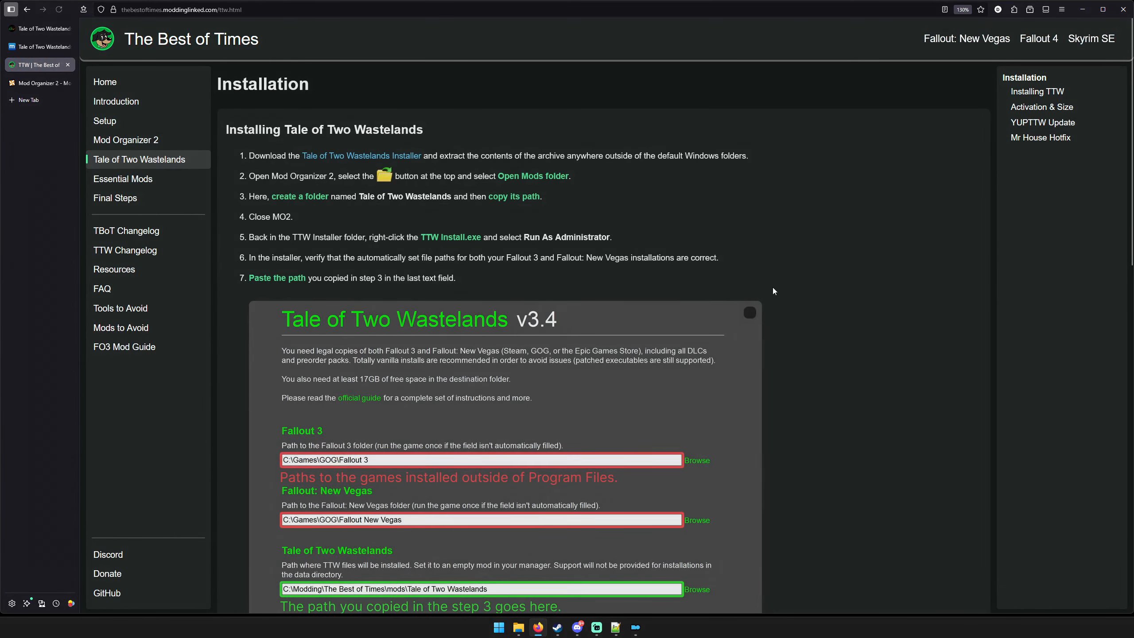
Read the guide's instructions for installing Tale of Two Wastelands, through to the Activating and Size Check section.
scroll(879, 378, "down", 2)
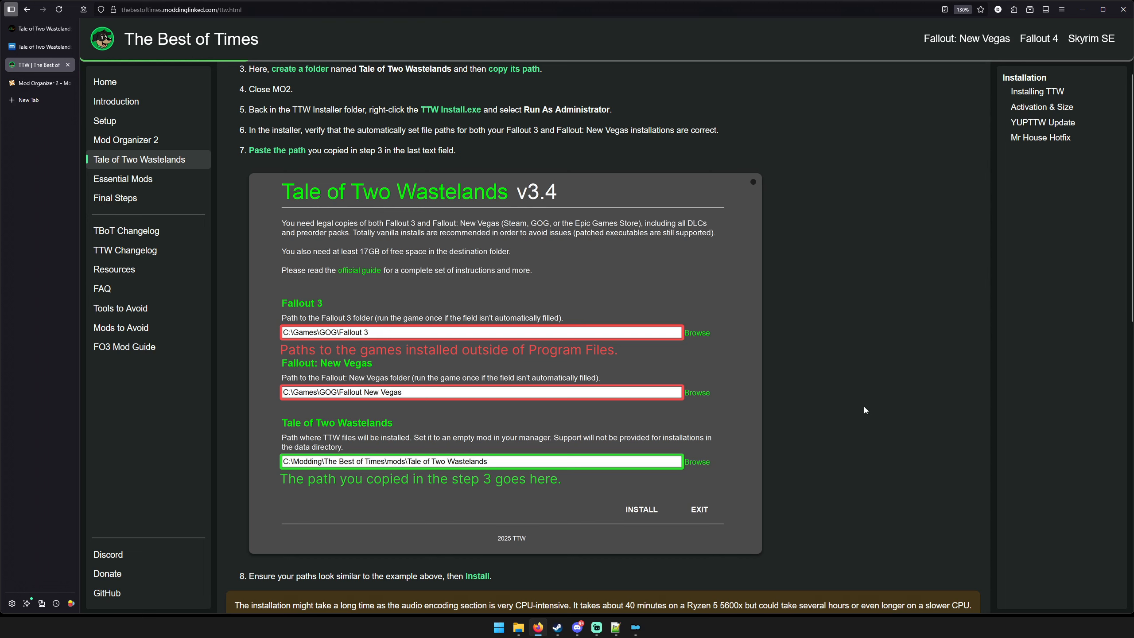
scroll(838, 356, "up", 3)
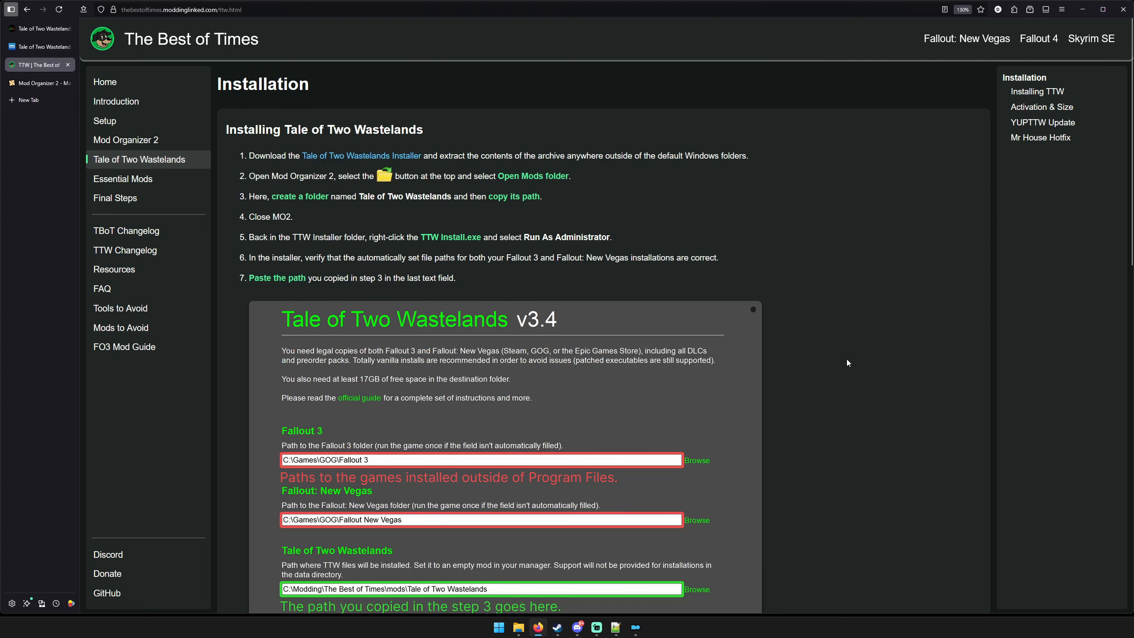
mouse_move(646, 630)
scroll(836, 397, "down", 3)
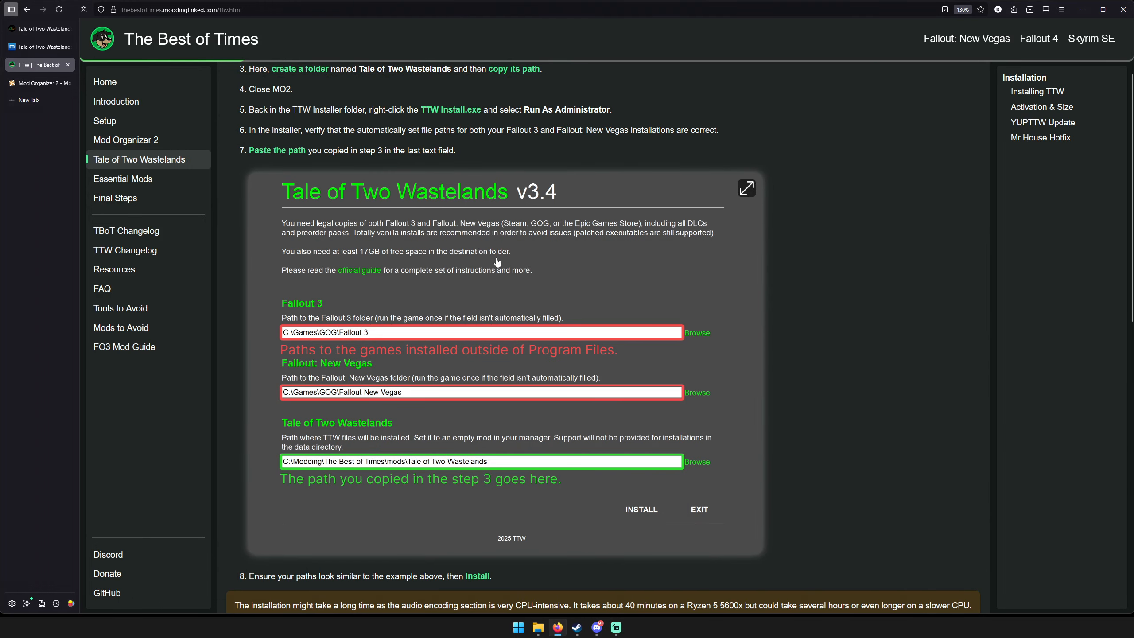
scroll(532, 291, "up", 3)
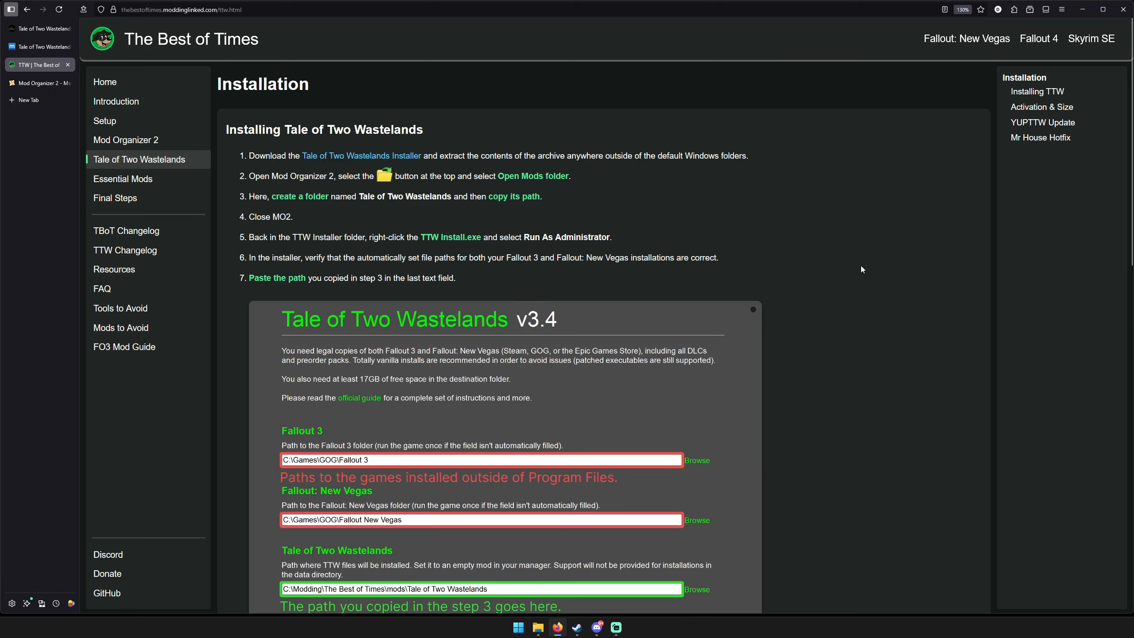
scroll(864, 262, "down", 9)
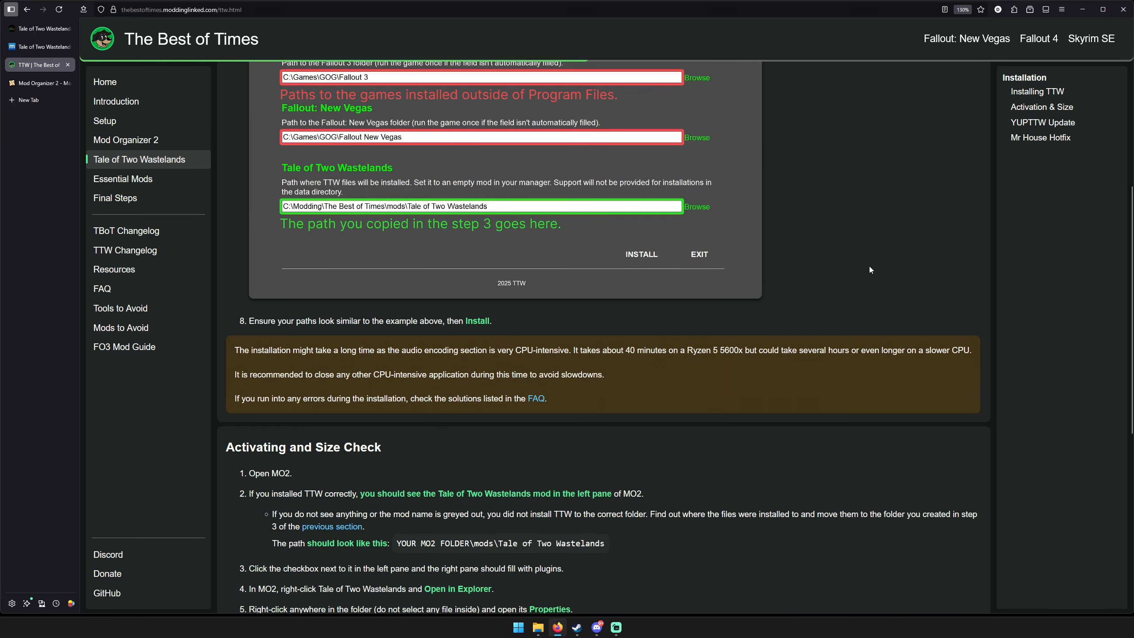
scroll(869, 266, "up", 9)
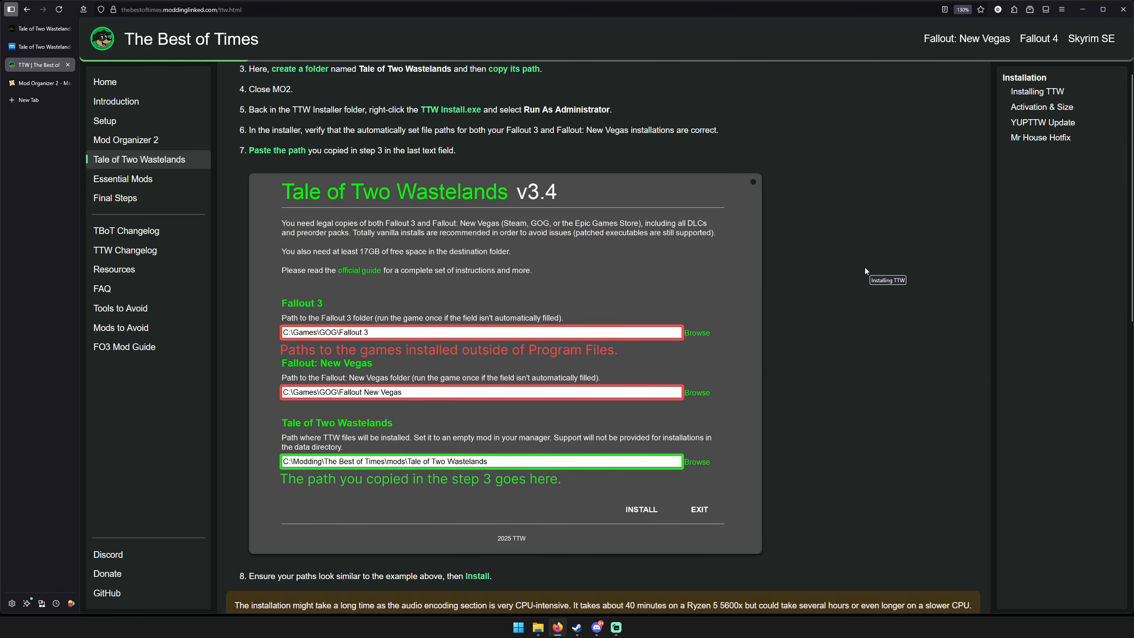
scroll(850, 348, "down", 3)
scroll(711, 428, "up", 3)
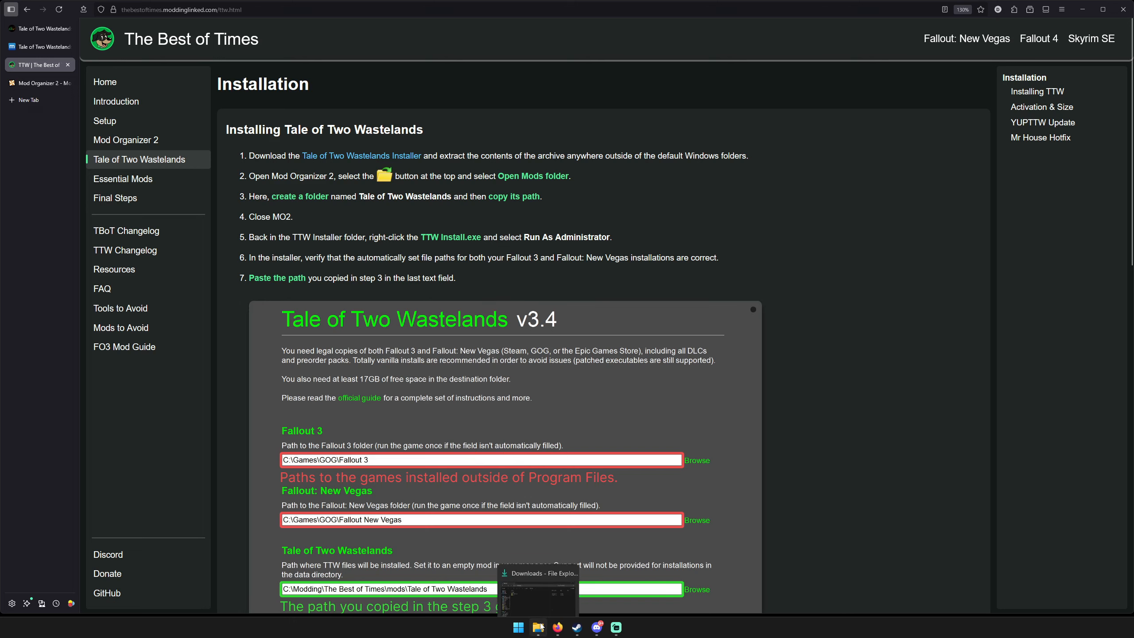
Switch to File Explorer, place its window beside the instructions and open the 2 TTW v3.4 folder inside Downloads\TTW.
left_click(540, 627)
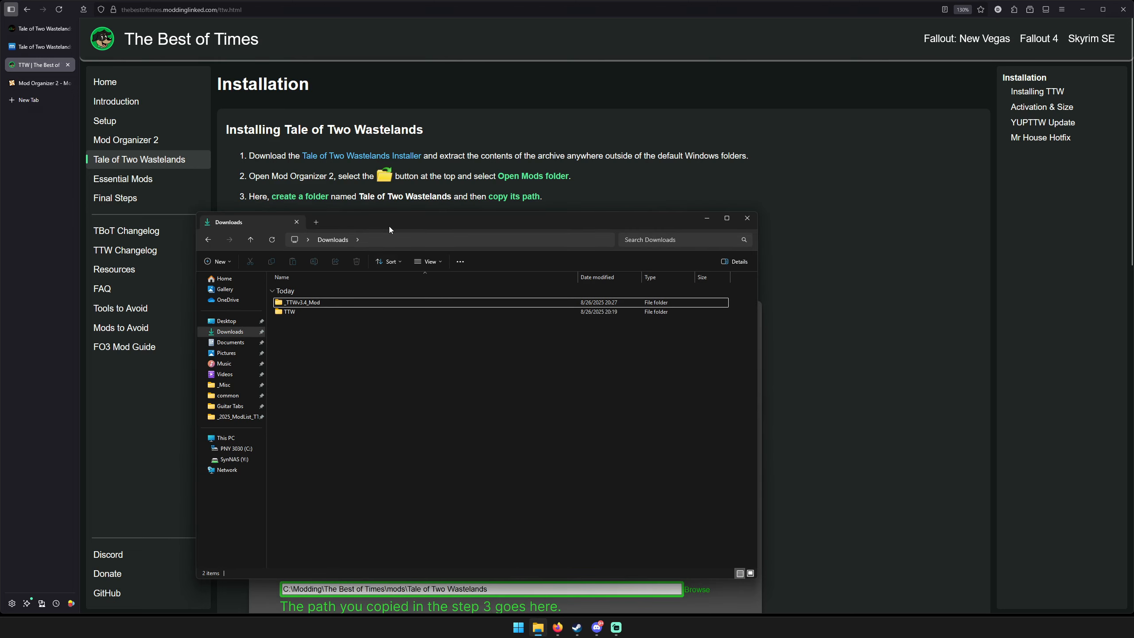
left_click_drag(389, 226, 573, 200)
double_click(506, 298)
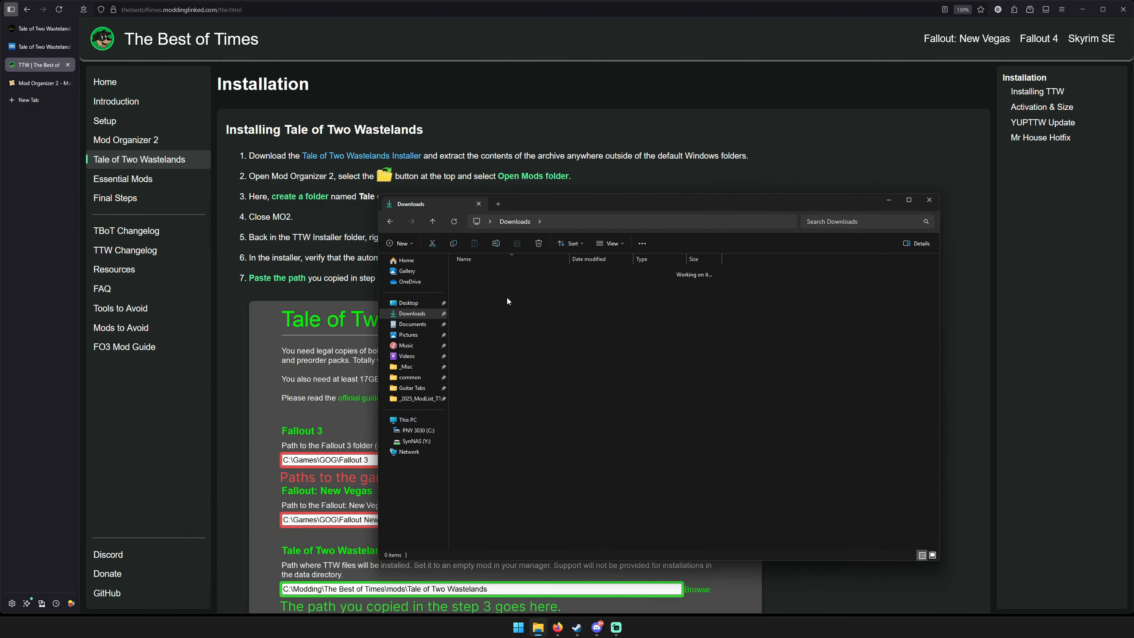
double_click(494, 292)
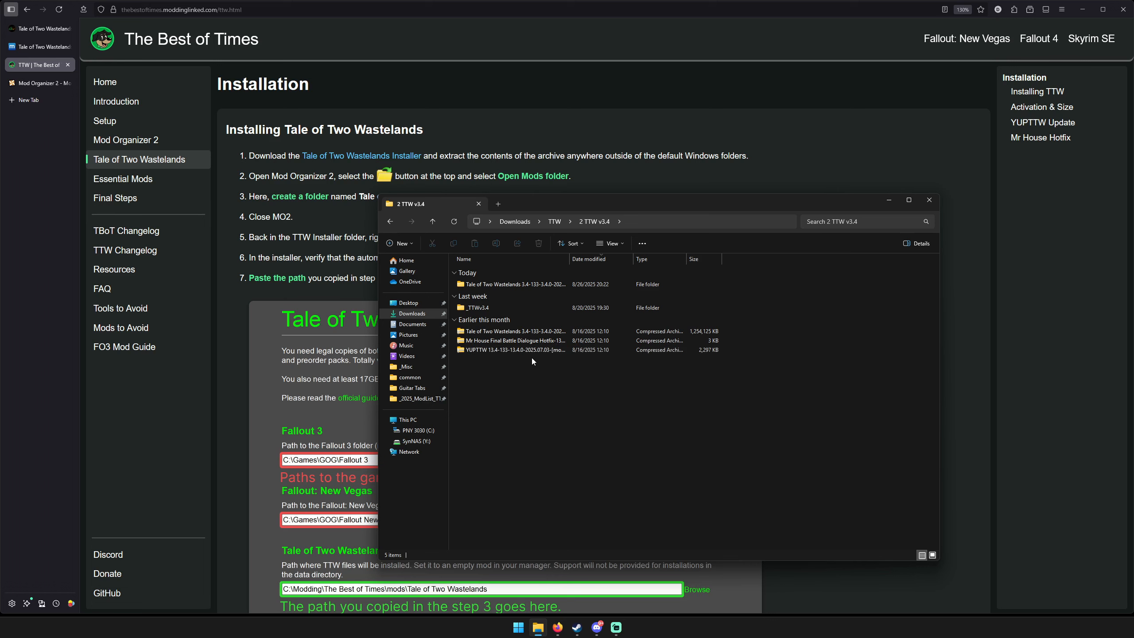
double_click(512, 286)
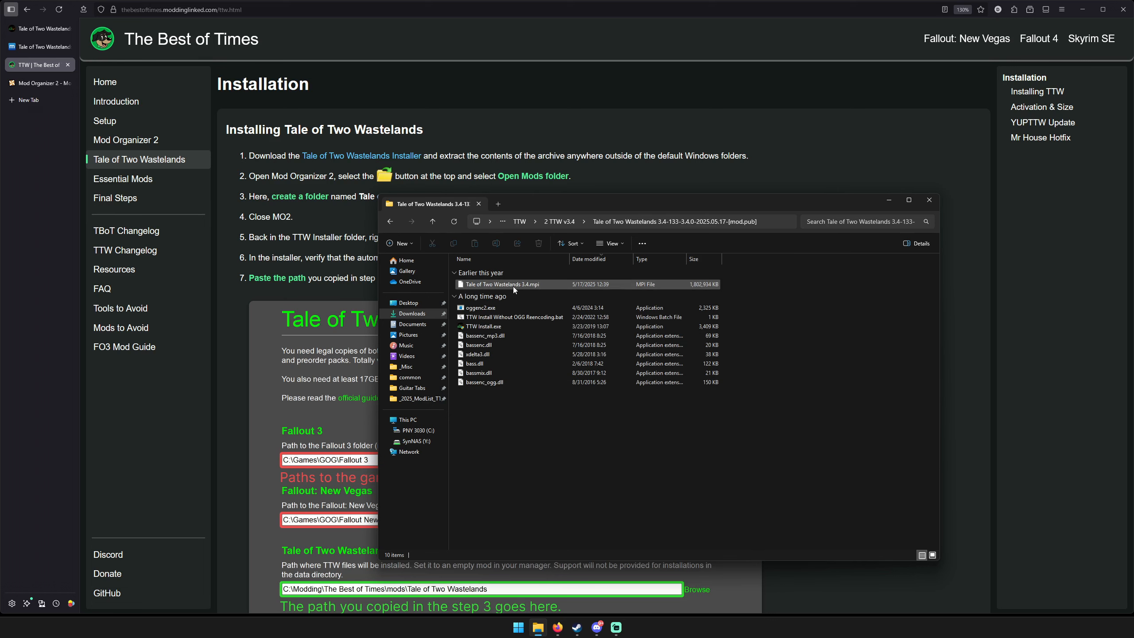
left_click(390, 221)
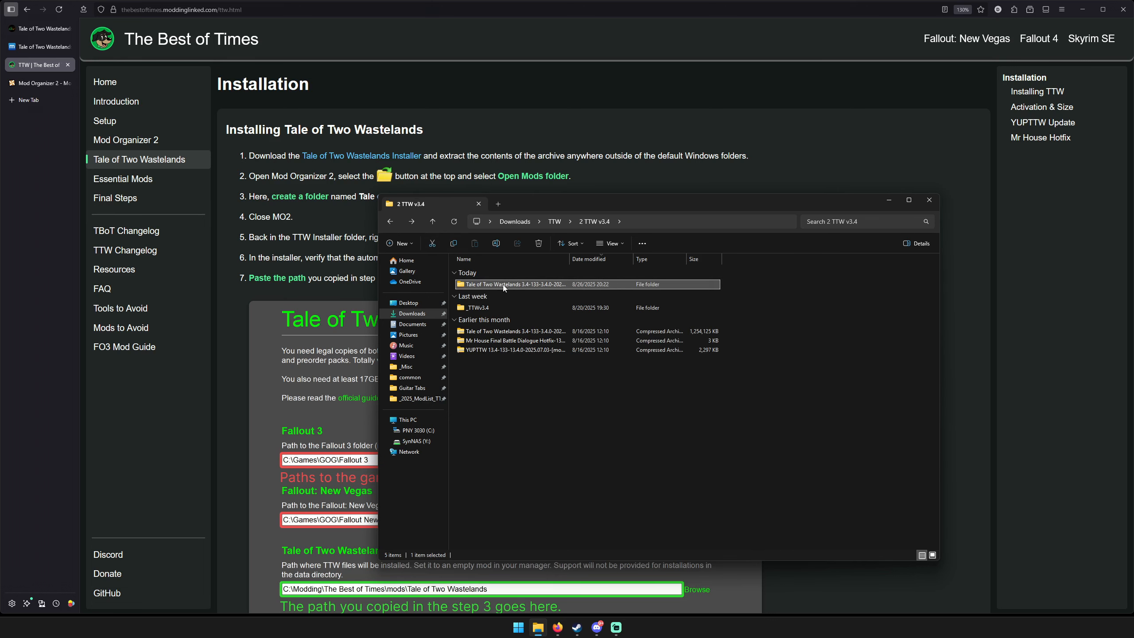
right_click(504, 286)
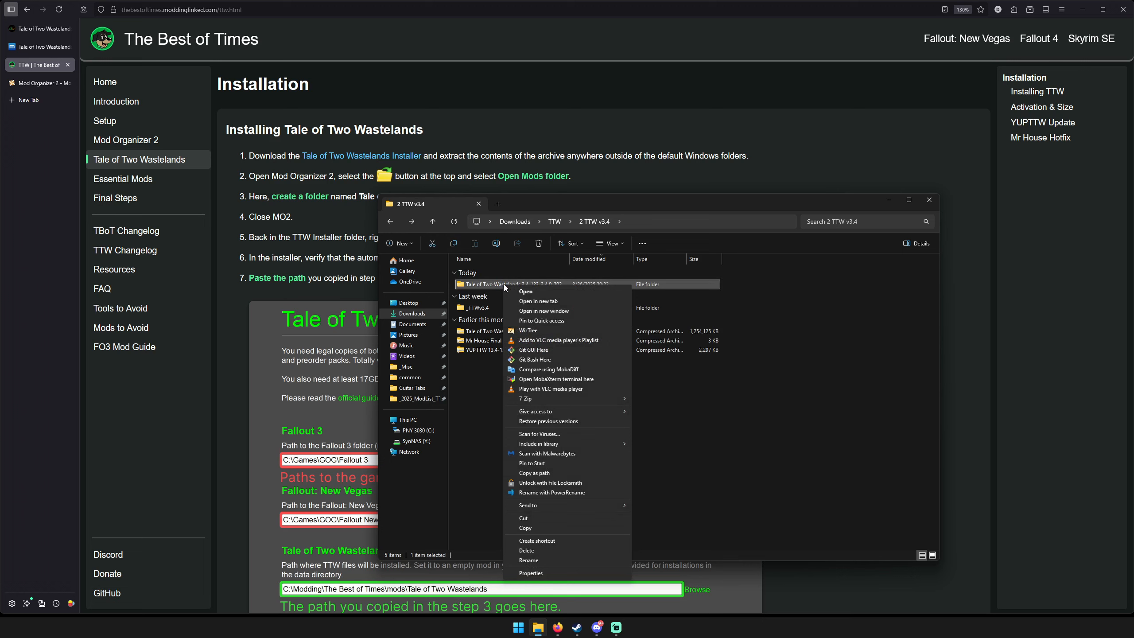
mouse_move(605, 400)
left_click(494, 427)
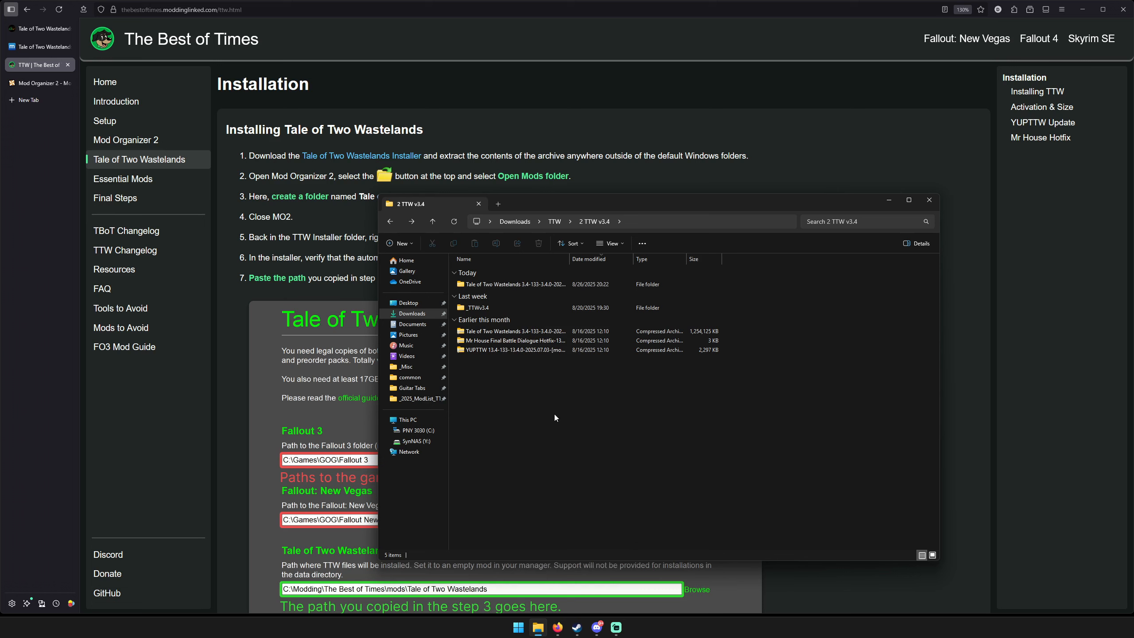
Open the extracted Tale of Two Wastelands 3.4 folder and run TTW Install.exe as administrator.
double_click(512, 285)
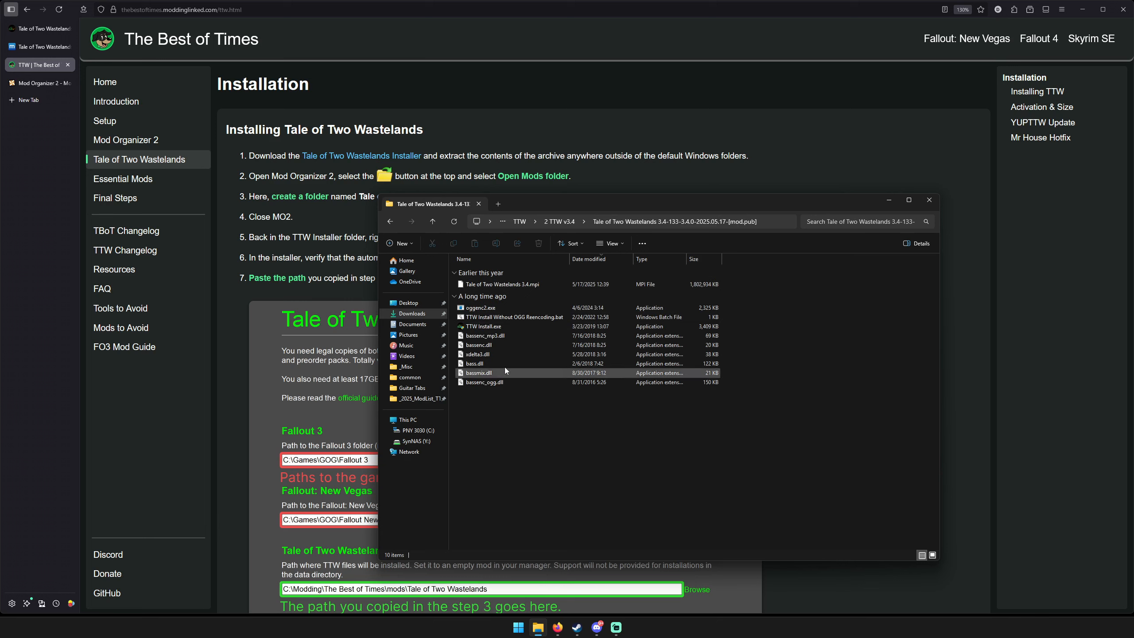
left_click(525, 327)
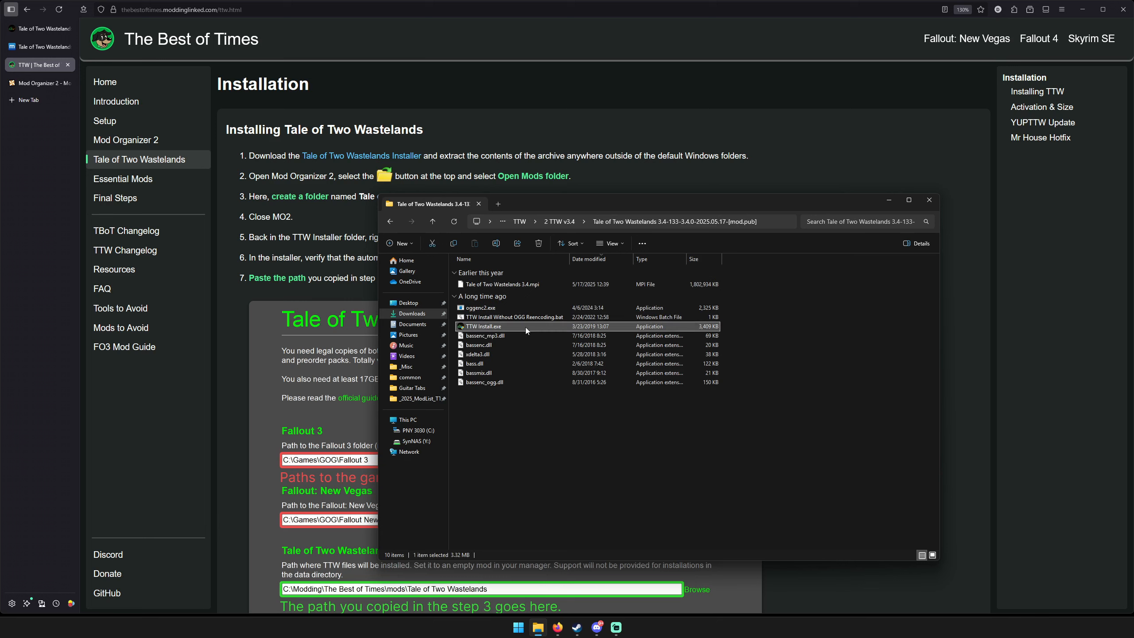
right_click(525, 326)
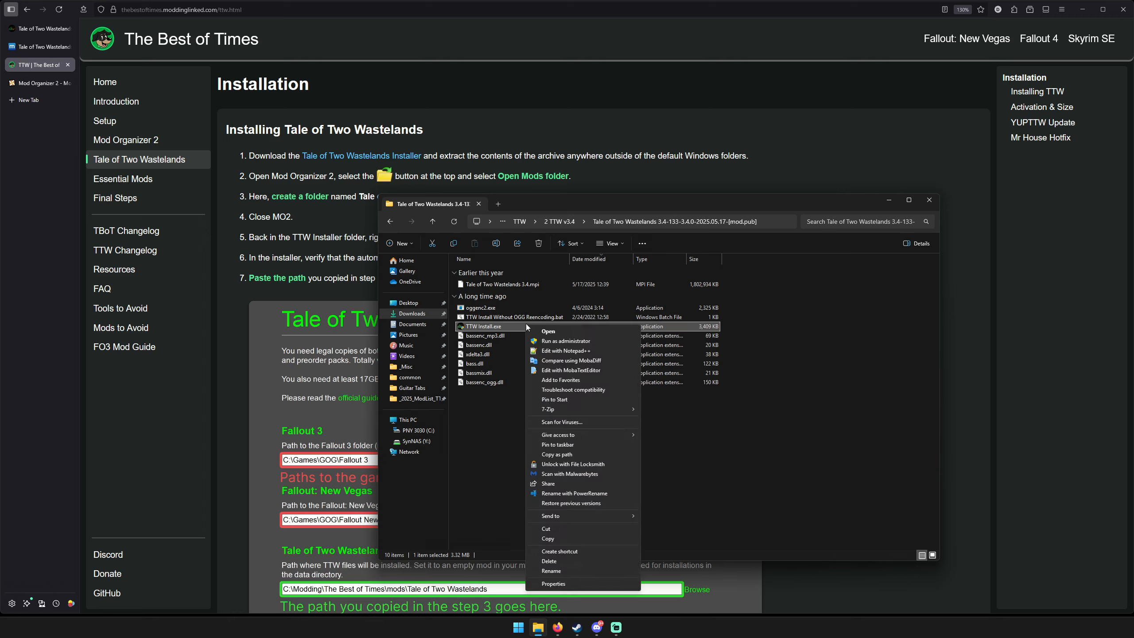
left_click(557, 340)
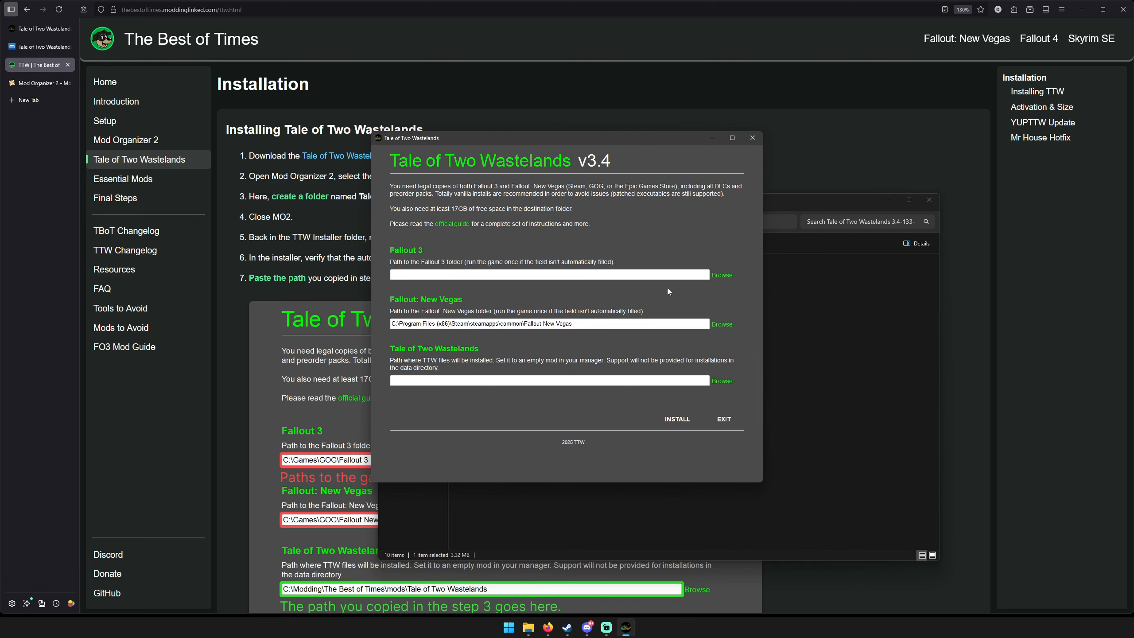
Return to File Explorer and browse to C:\Games\Steam in a new tab.
left_click(843, 403)
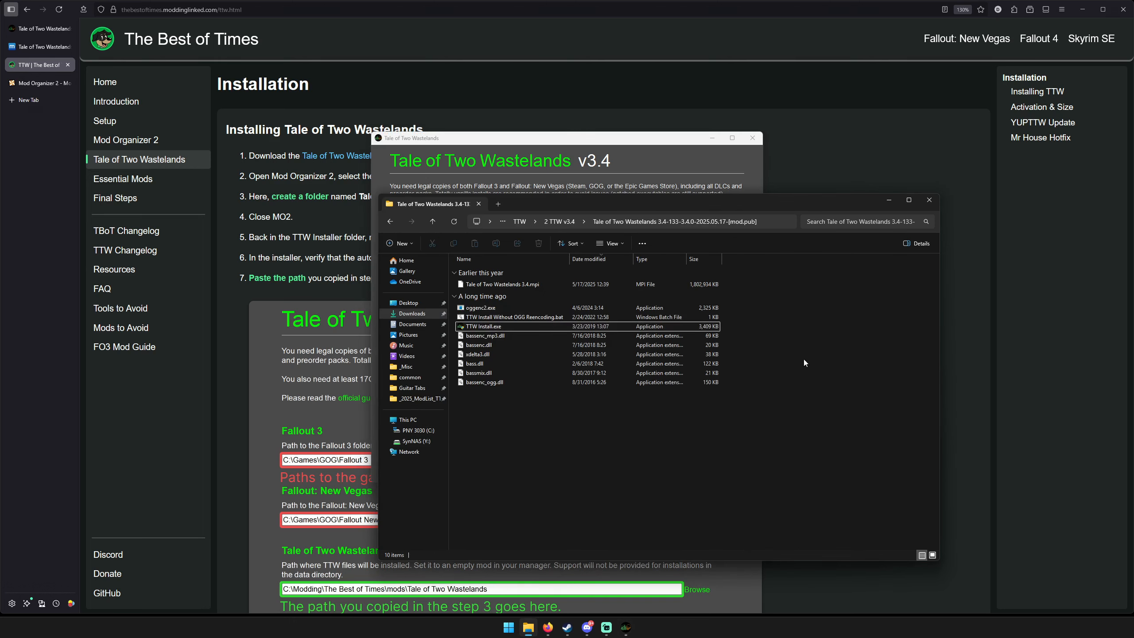
left_click(499, 204)
left_click(418, 430)
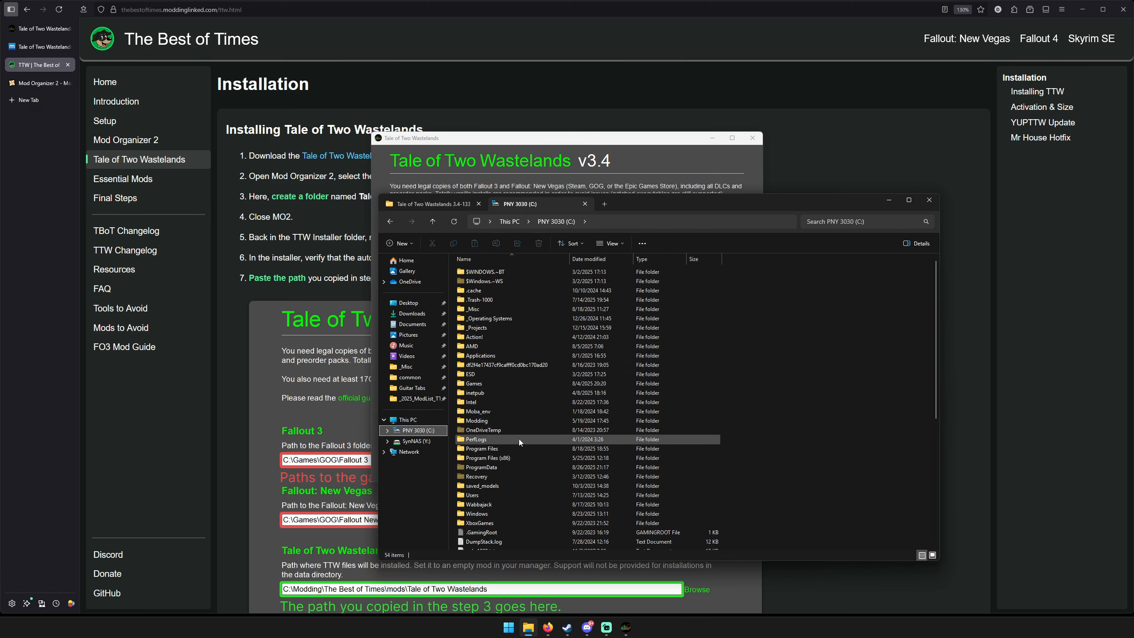
double_click(492, 384)
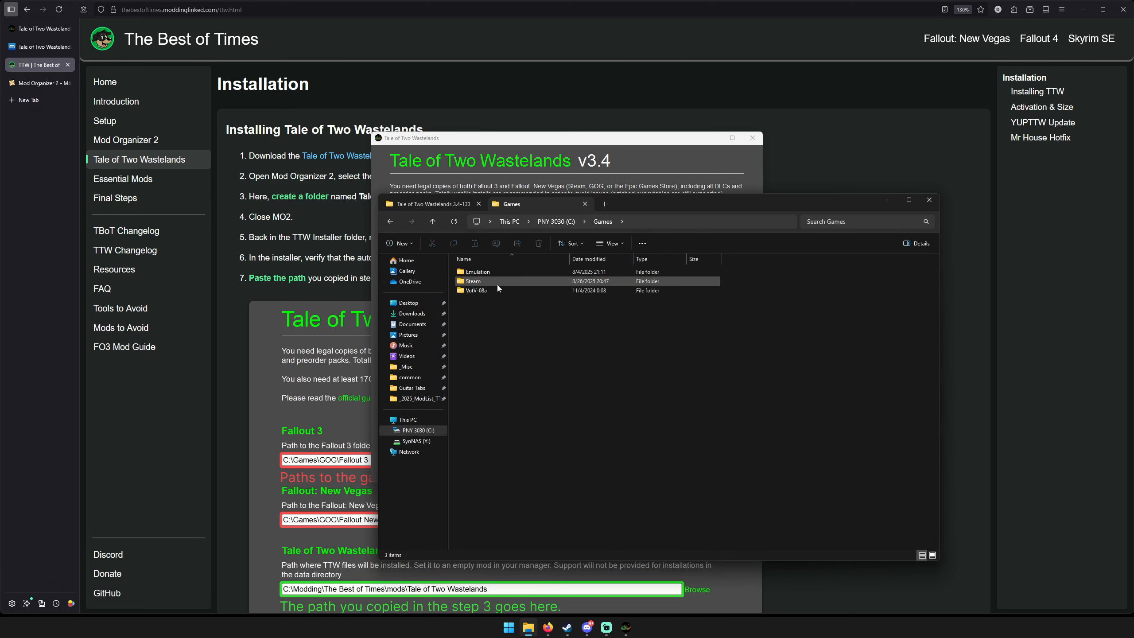
double_click(497, 284)
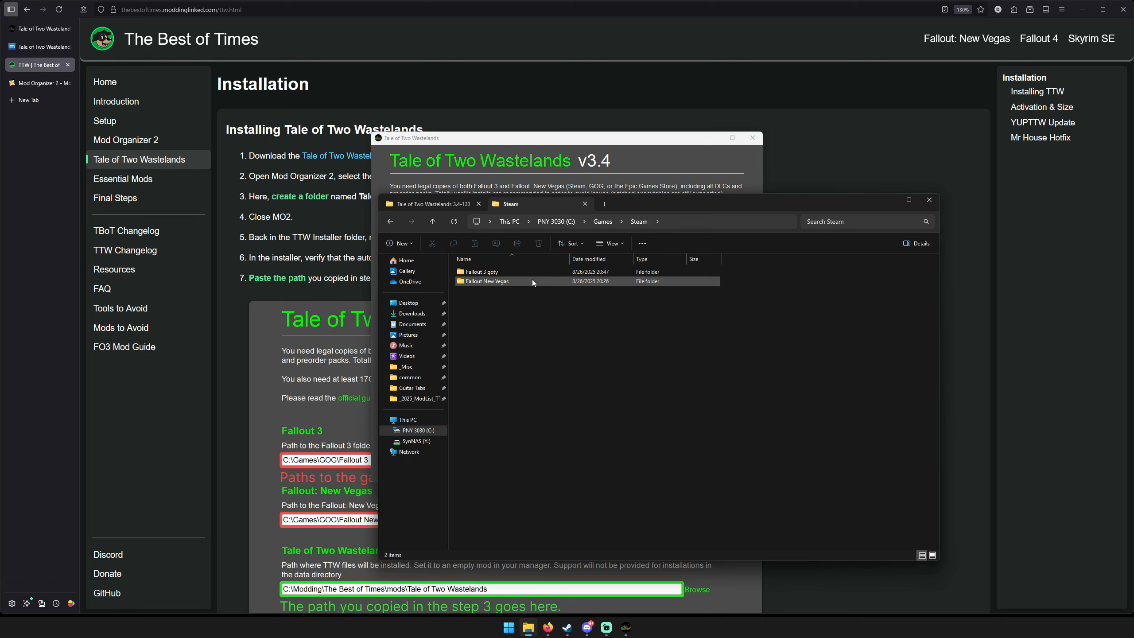
Copy the Fallout New Vegas folder's path and replace the installer's Fallout: New Vegas path with C:\Games\Steam\Fallout New Vegas.
double_click(531, 280)
left_click(754, 222)
key("ctrl+c")
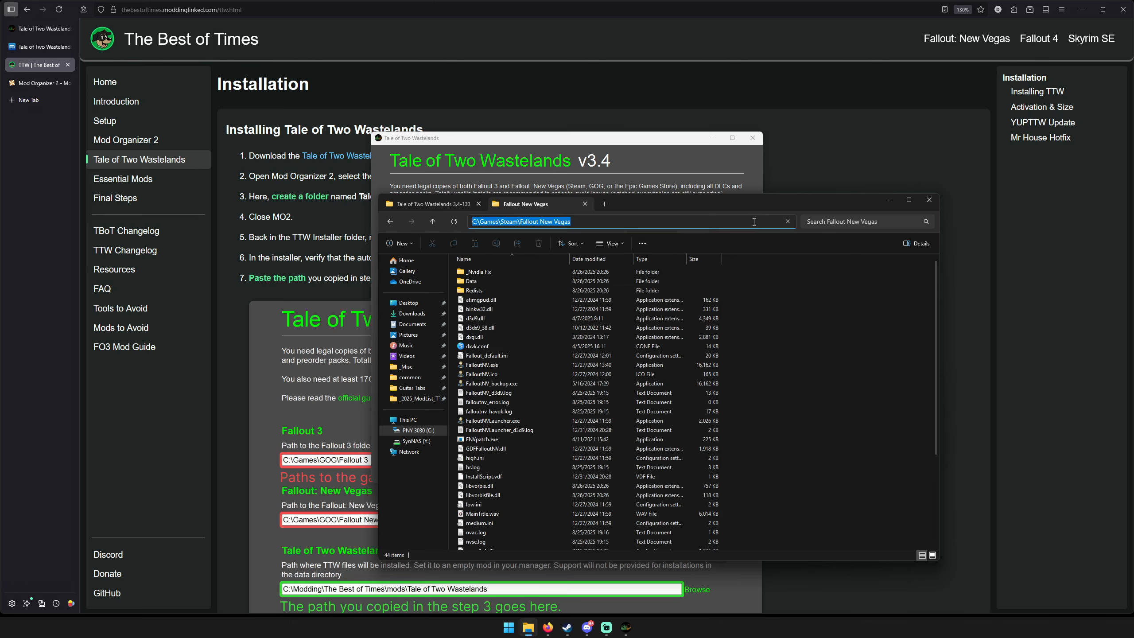
left_click(606, 140)
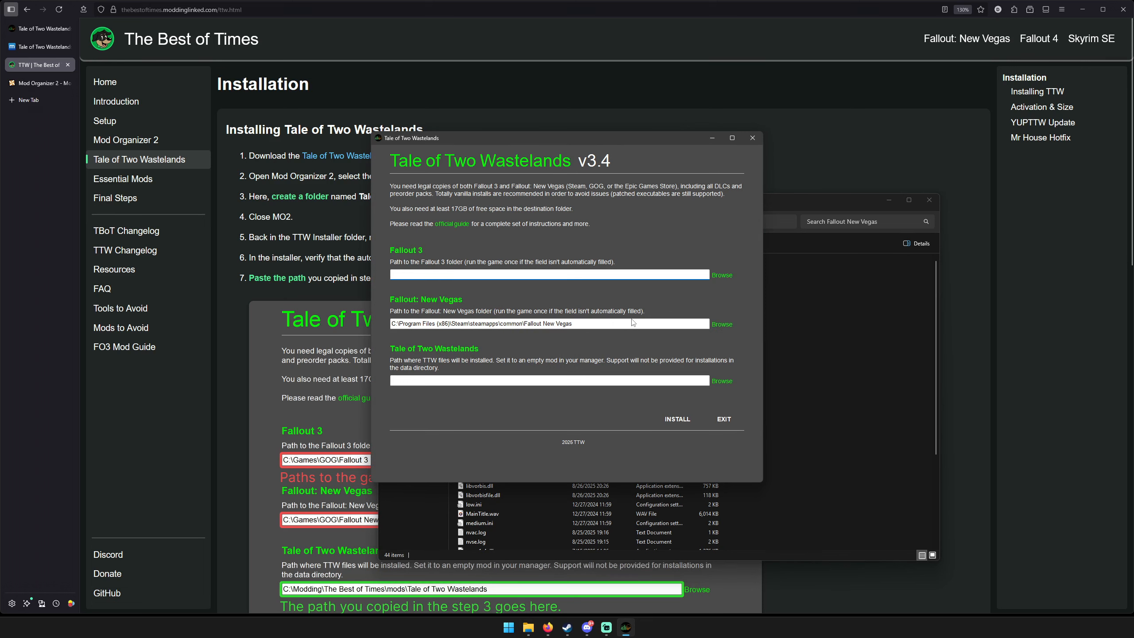
left_click_drag(632, 322, 393, 323)
key("ctrl+v")
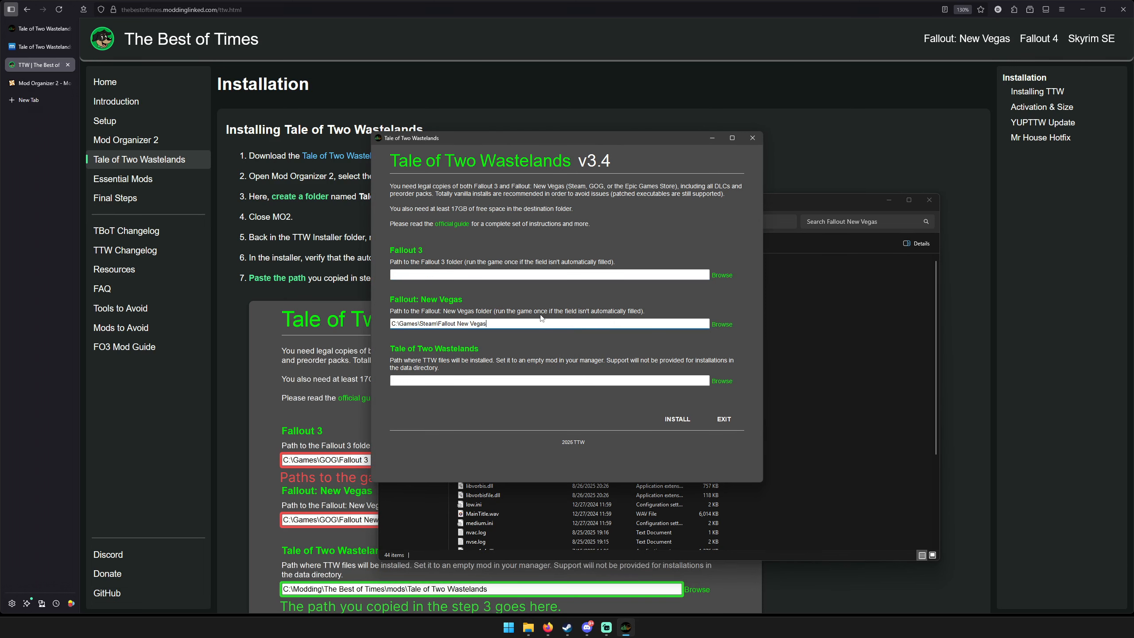
Copy the Fallout 3 goty folder's path and set the installer's Fallout 3 path to C:\Games\Steam\Fallout 3 goty.
left_click(898, 333)
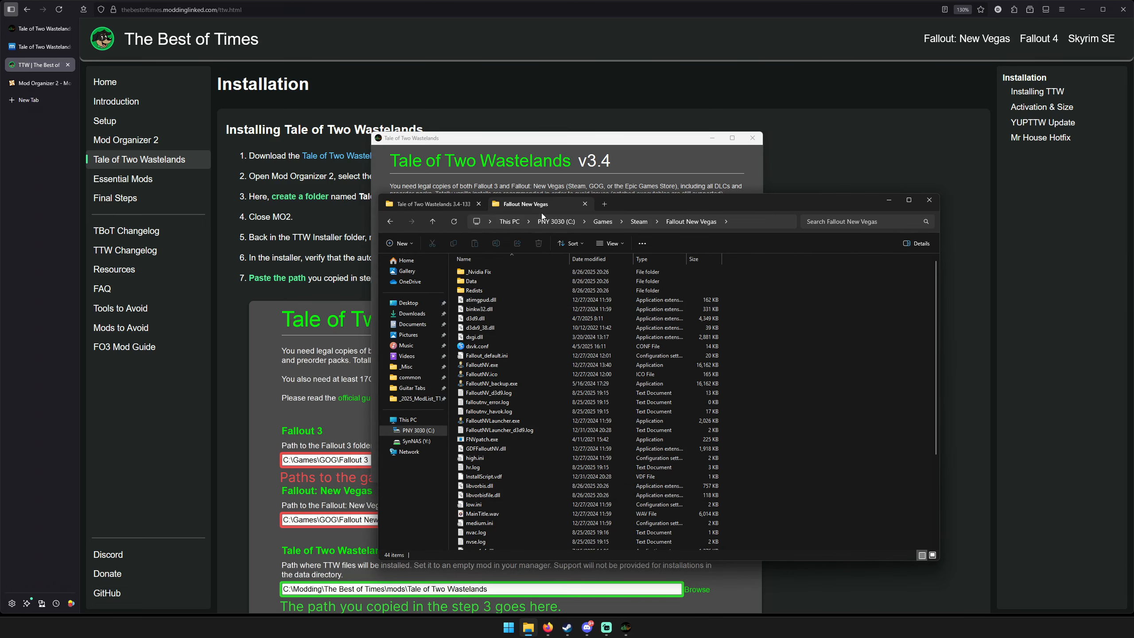
left_click(637, 224)
double_click(485, 272)
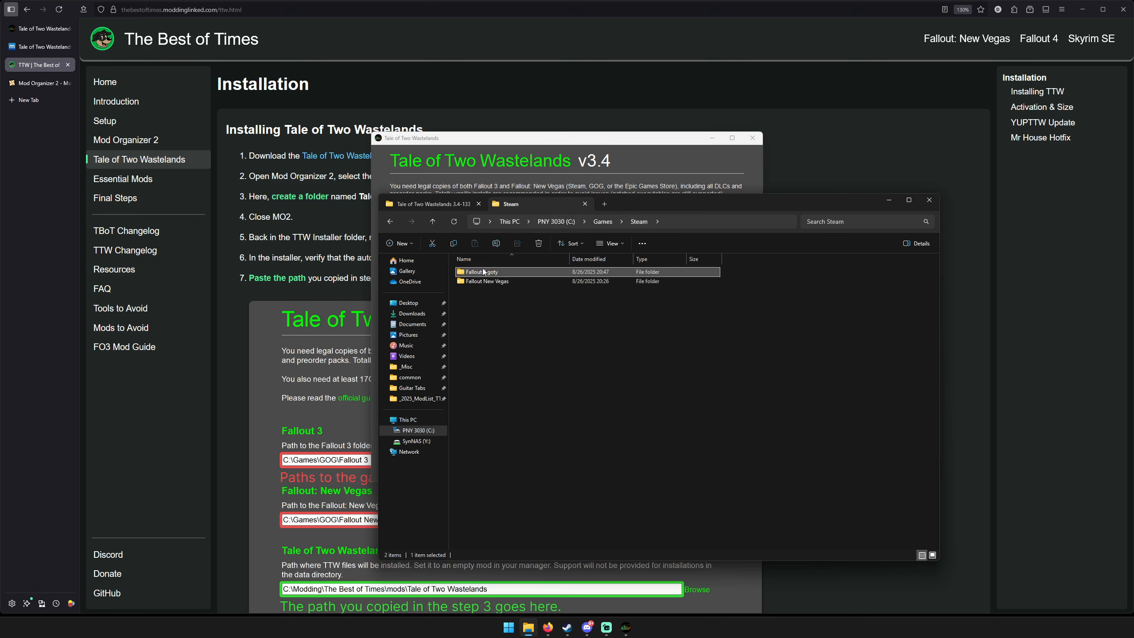
left_click(758, 219)
key("ctrl+c")
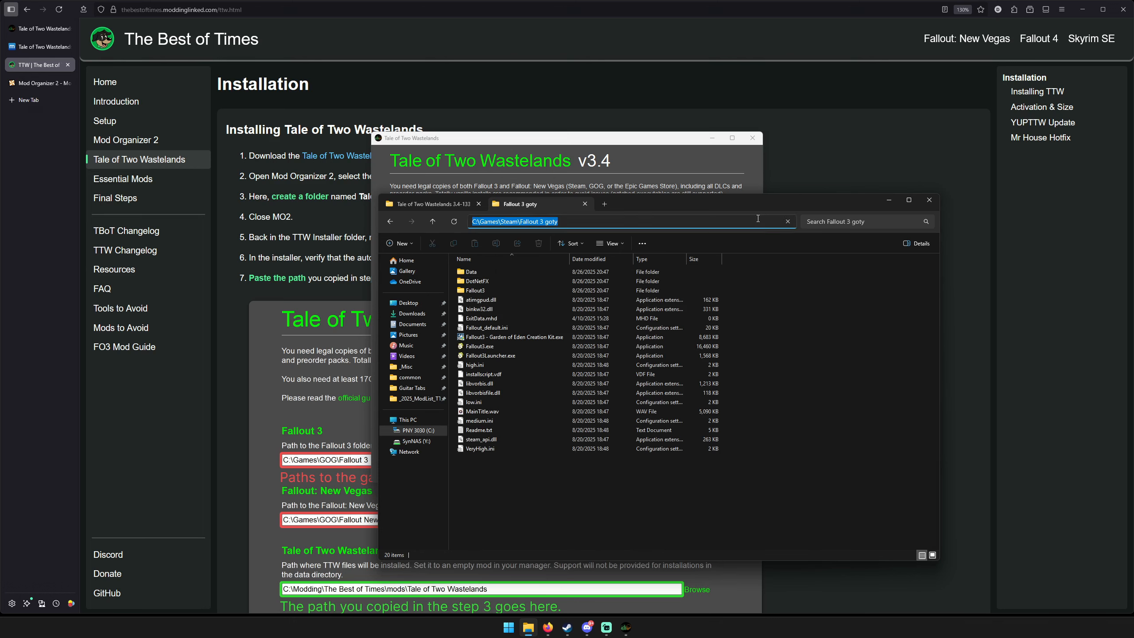
left_click(542, 143)
key("ctrl+v")
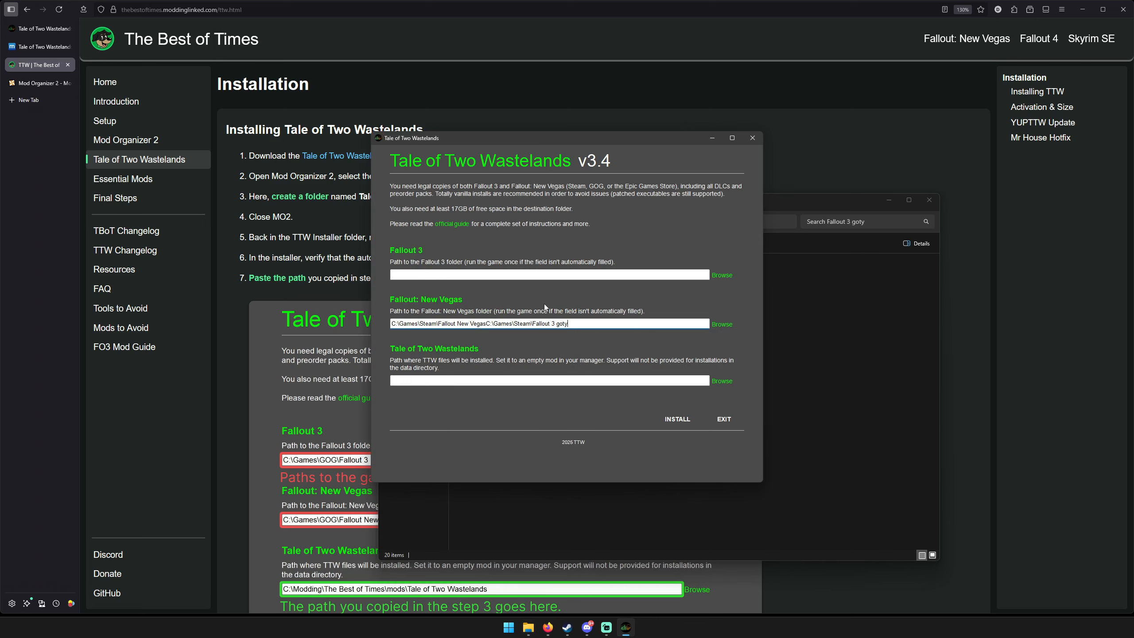
key("ctrl+z")
left_click(410, 274)
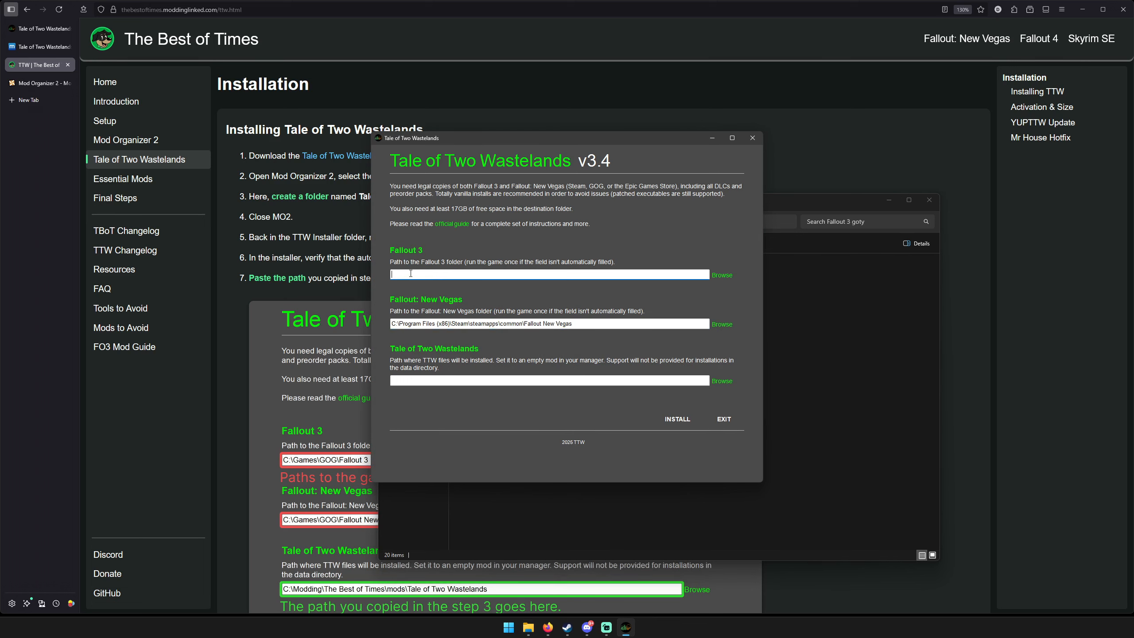
key("ctrl+v")
Copy the path C:\Games\Steam\Fallout New Vegas from File Explorer again and enter it as the installer's Fallout: New Vegas path.
left_click(855, 387)
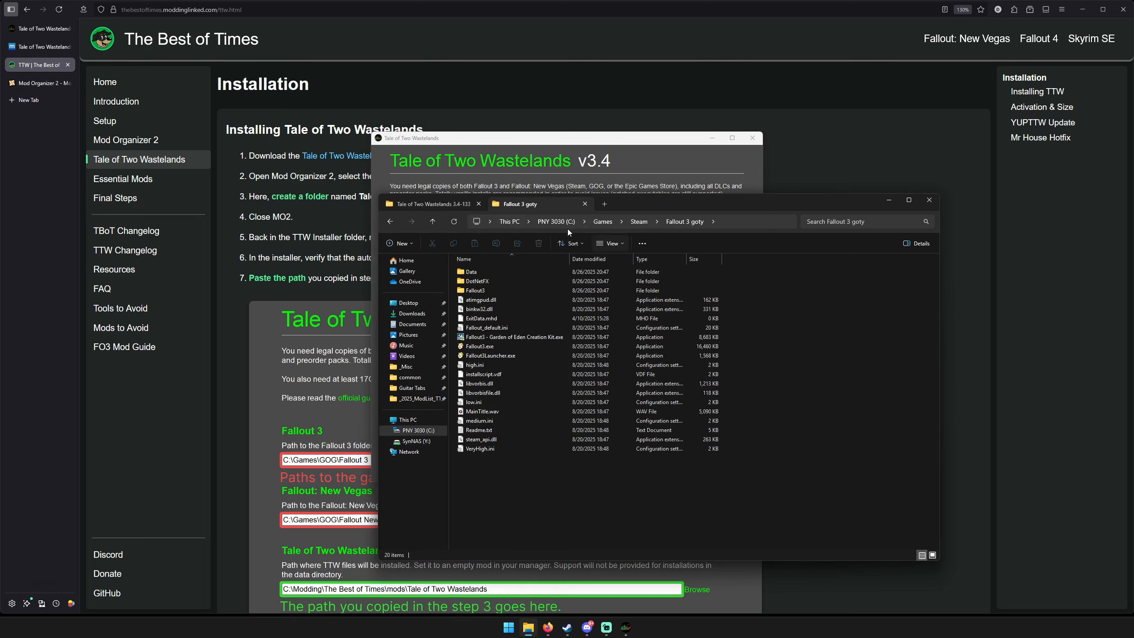
left_click(639, 222)
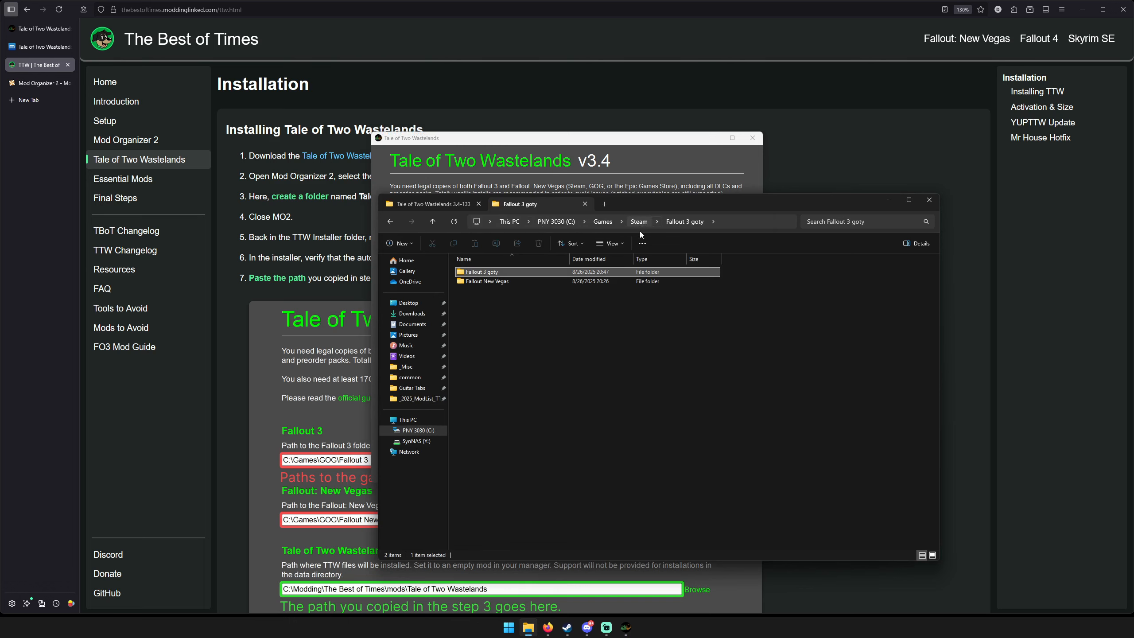
double_click(505, 282)
left_click(754, 222)
key("ctrl+c")
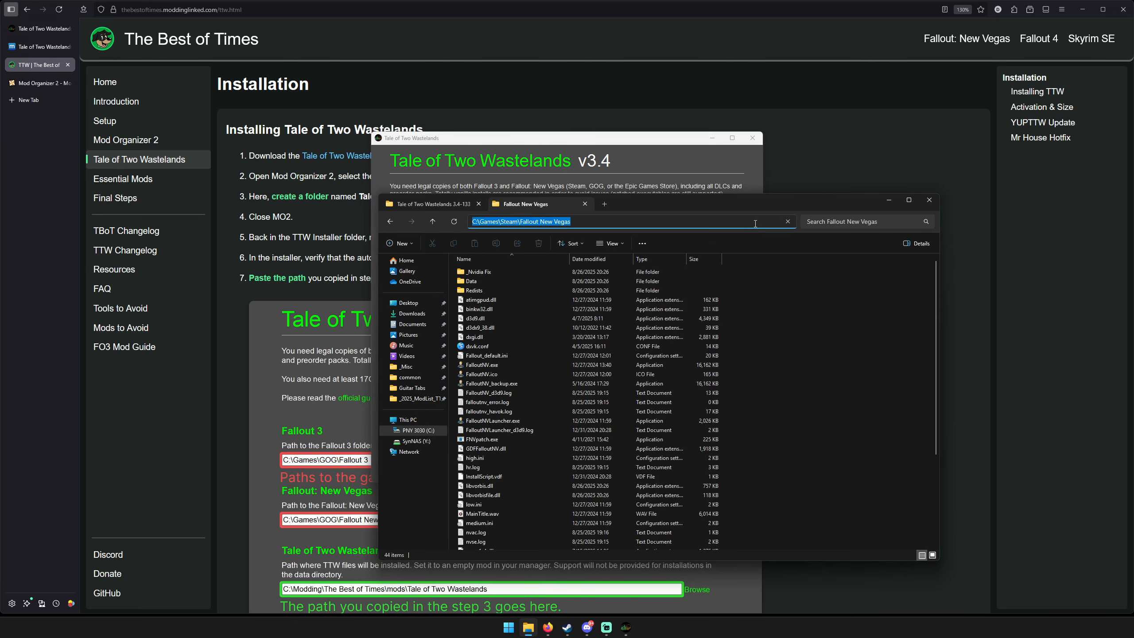
left_click(628, 146)
left_click(618, 322)
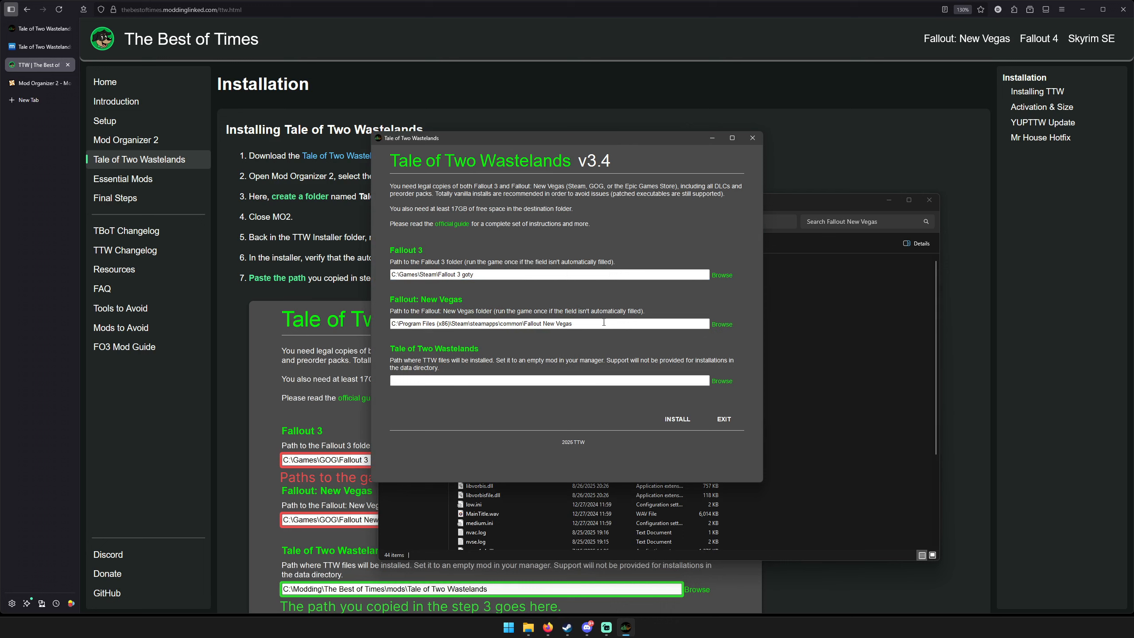
key("ctrl+a")
key("ctrl+v")
Choose Downloads\_TTWv3.4_Mod as the Tale of Two Wastelands destination folder and start the installation.
left_click(511, 380)
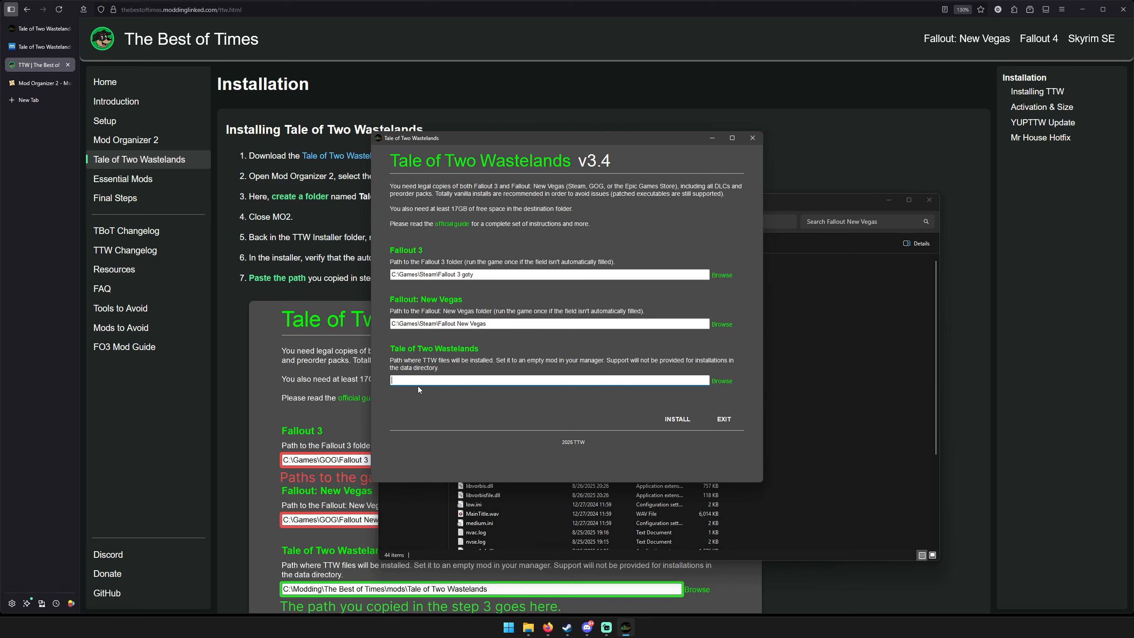
left_click(722, 381)
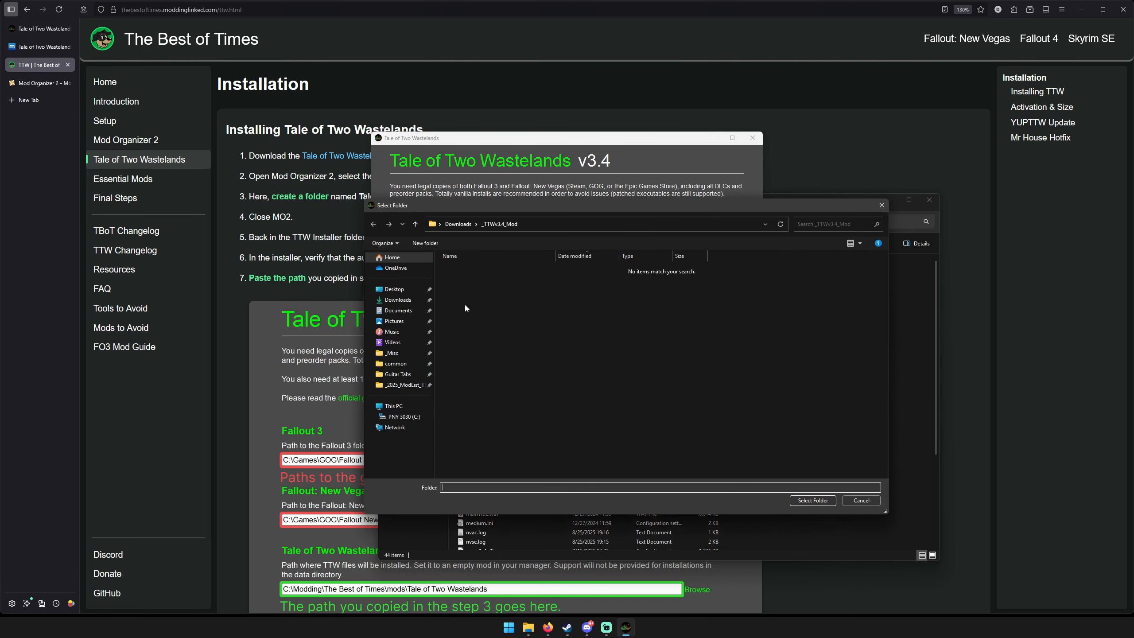
left_click(458, 224)
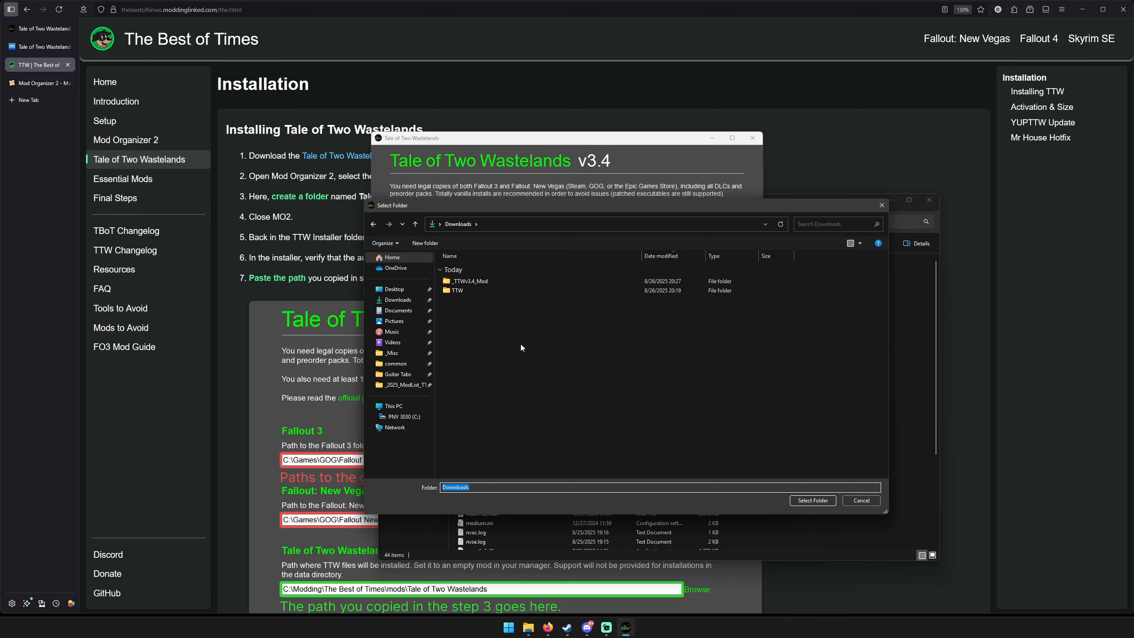
double_click(522, 282)
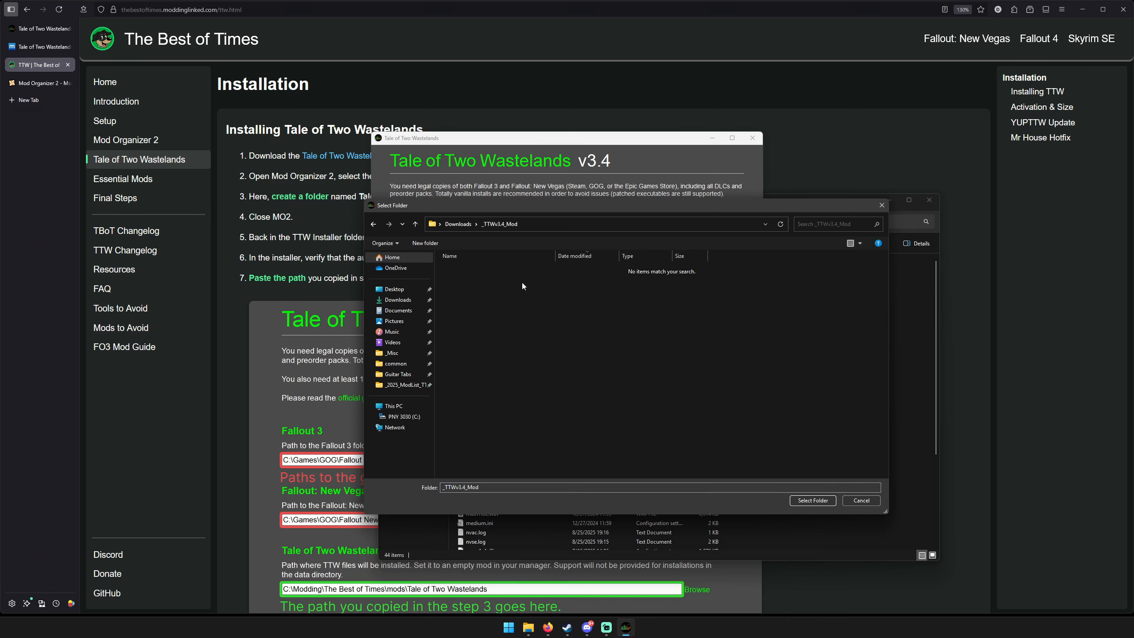
left_click(809, 498)
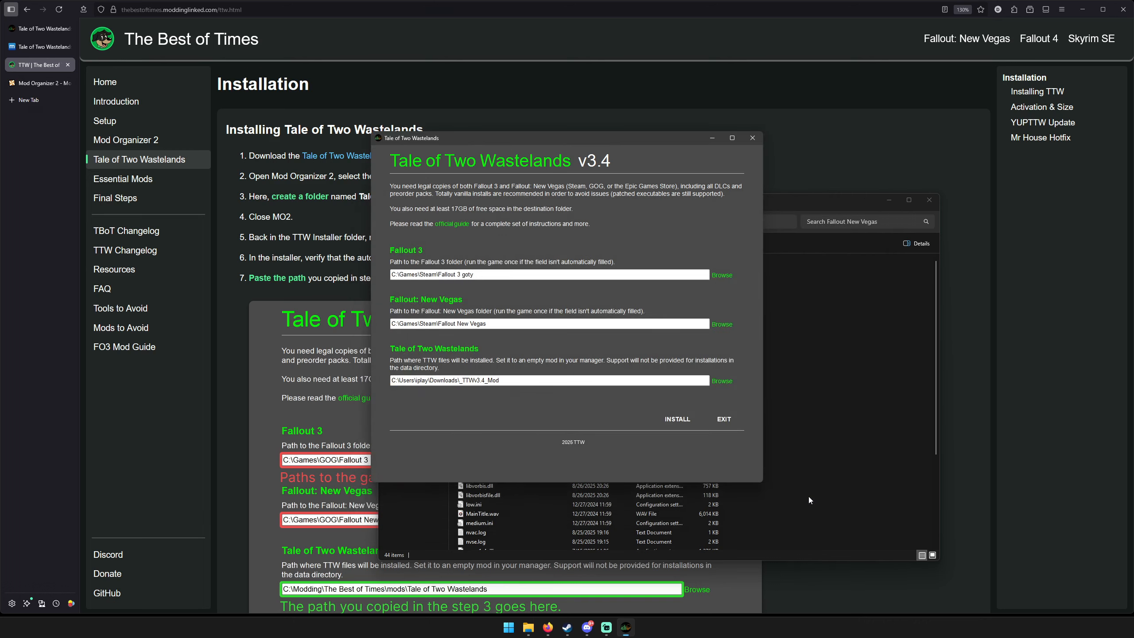
left_click(674, 428)
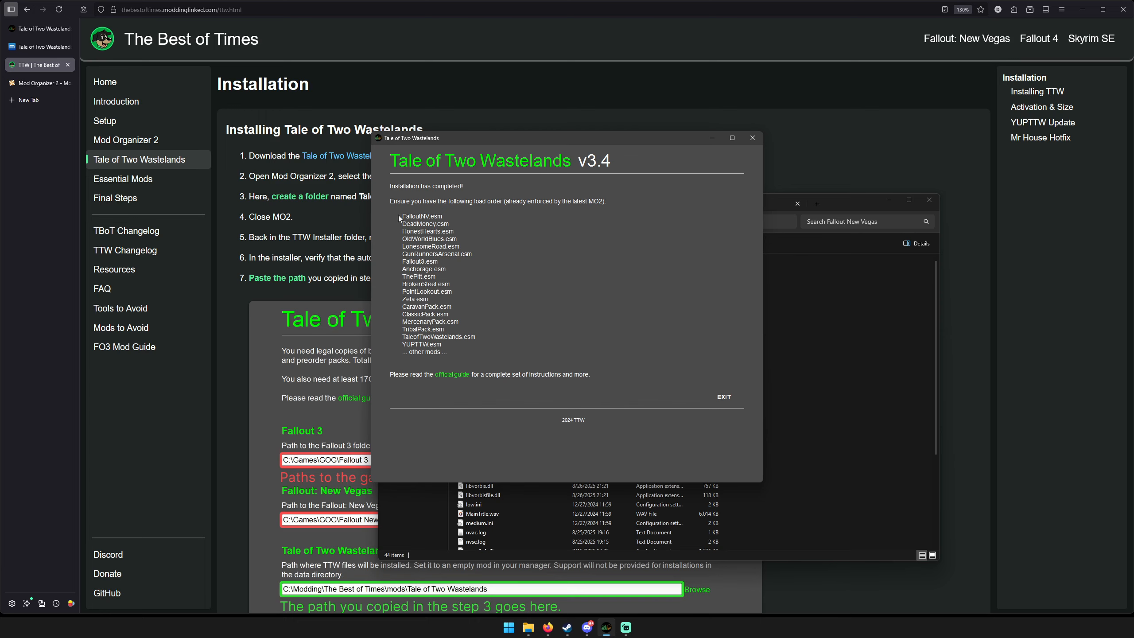
Take a screenshot of the installer's load order list, minimize Snipping Tool and exit the installer.
key("super+shift+s")
left_click_drag(356, 122, 785, 486)
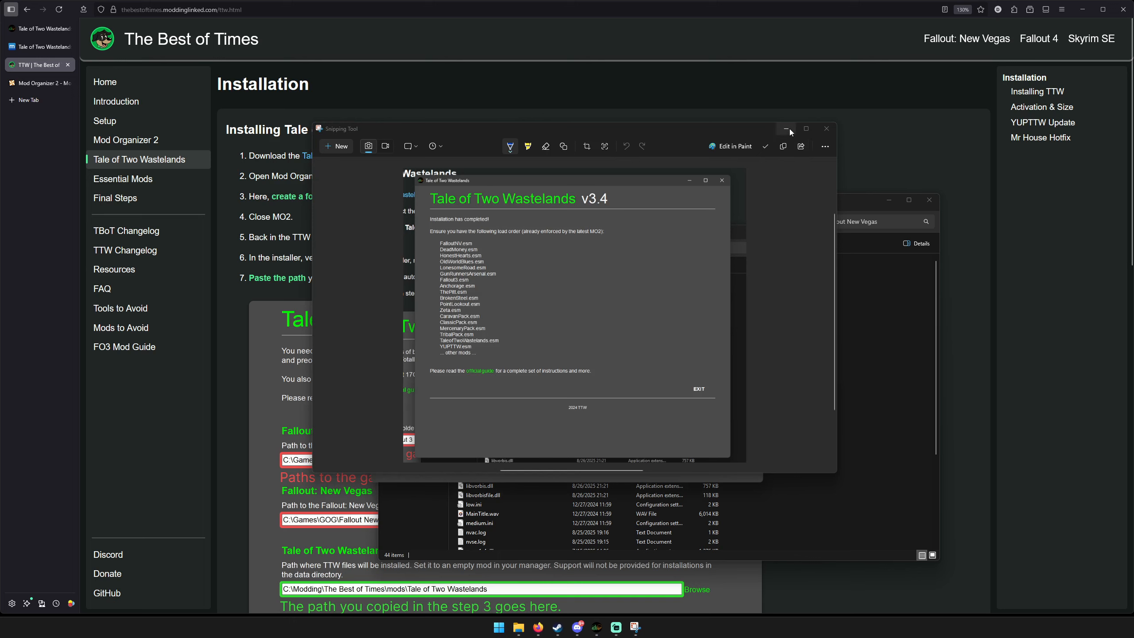
left_click(787, 129)
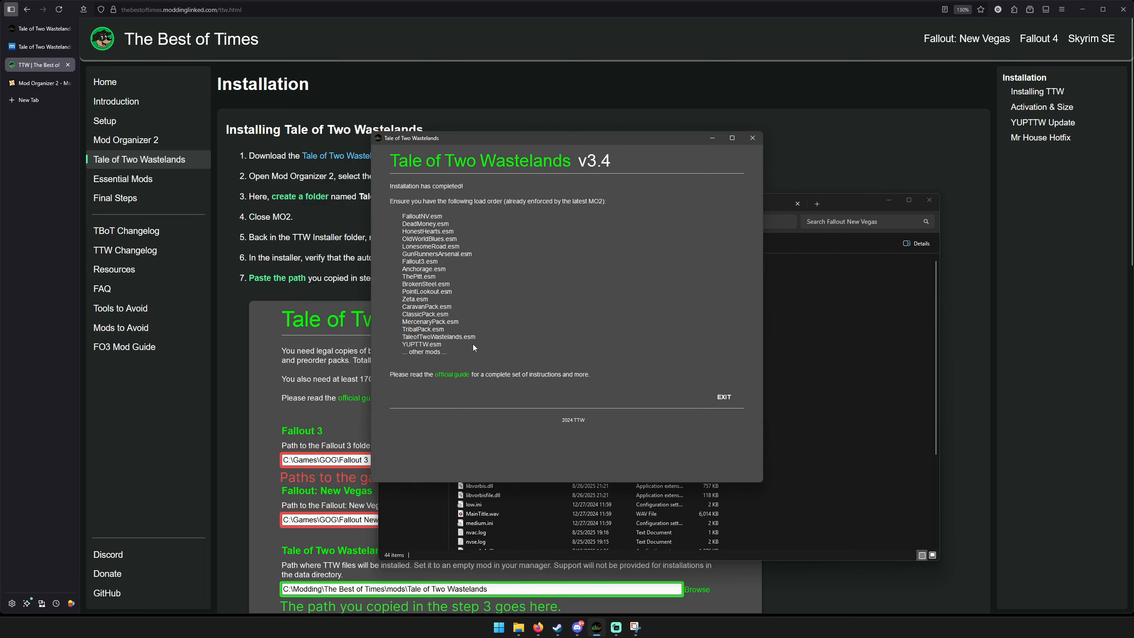
left_click(723, 396)
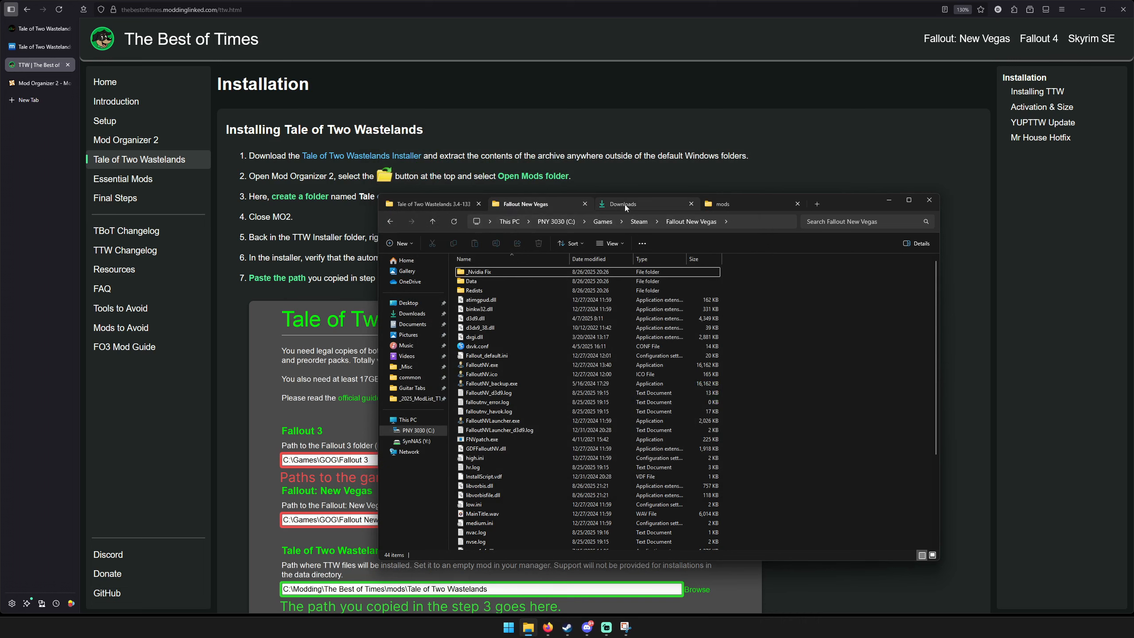
Open the _TTWv3.4_Mod folder in Downloads, examine the installed BSA and ESM files, and return to Downloads.
left_click(624, 204)
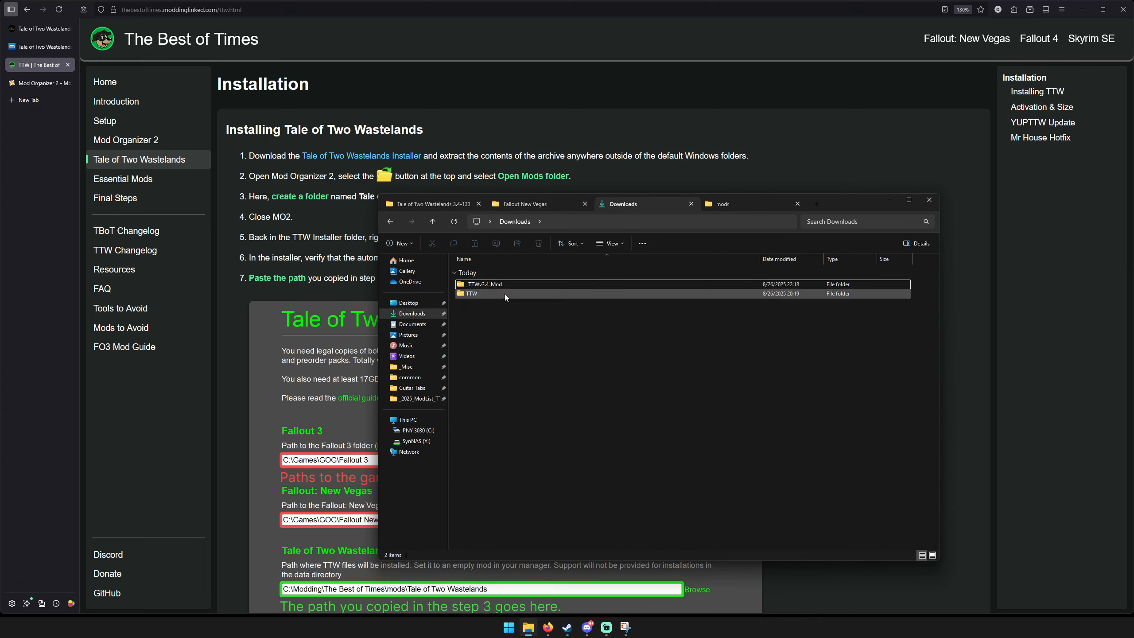
mouse_move(512, 284)
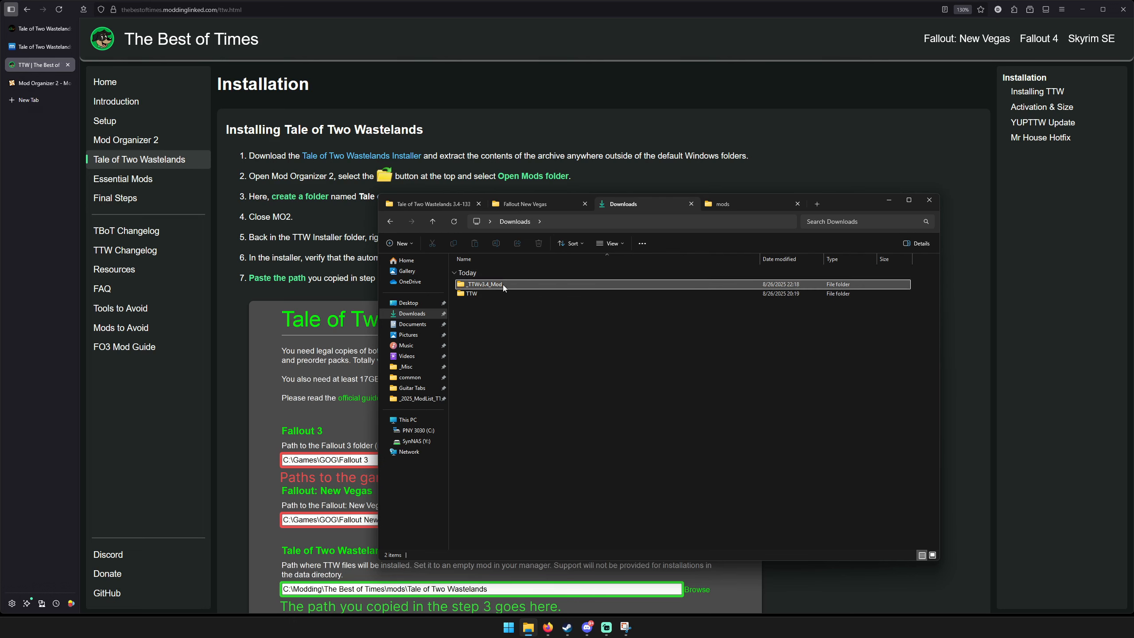
double_click(503, 284)
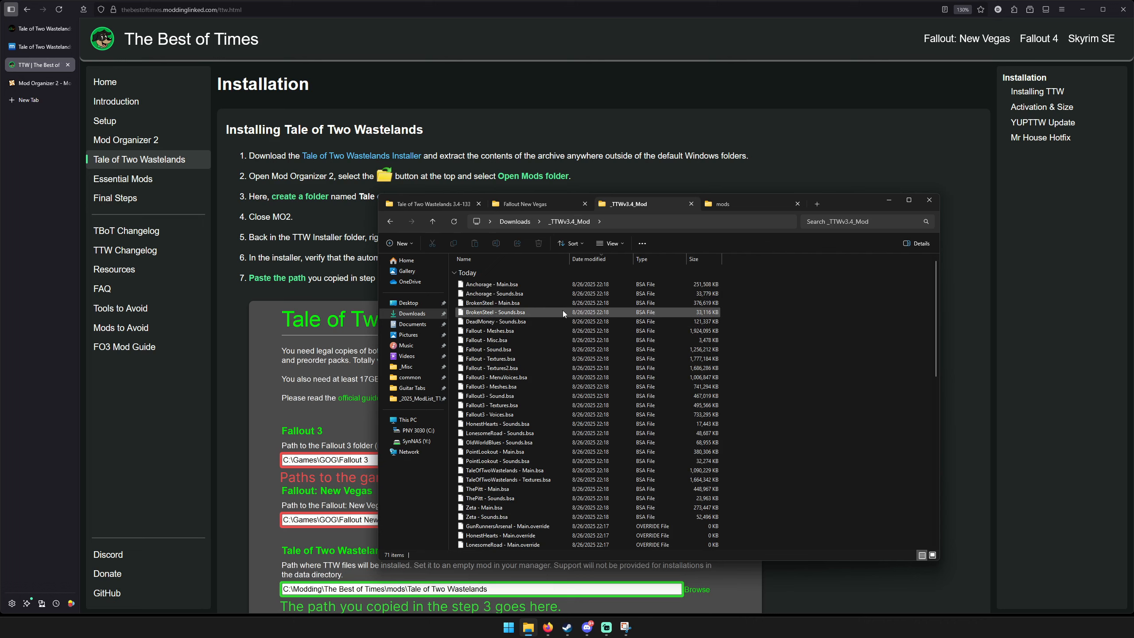
scroll(562, 312, "down", 10)
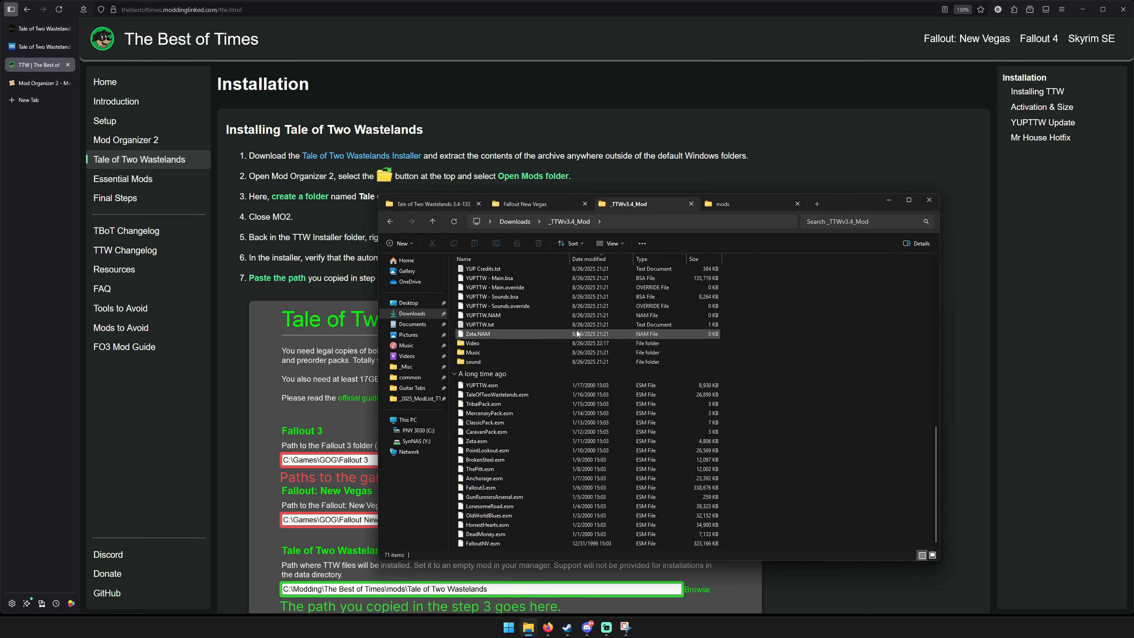
scroll(576, 330, "up", 10)
left_click(514, 222)
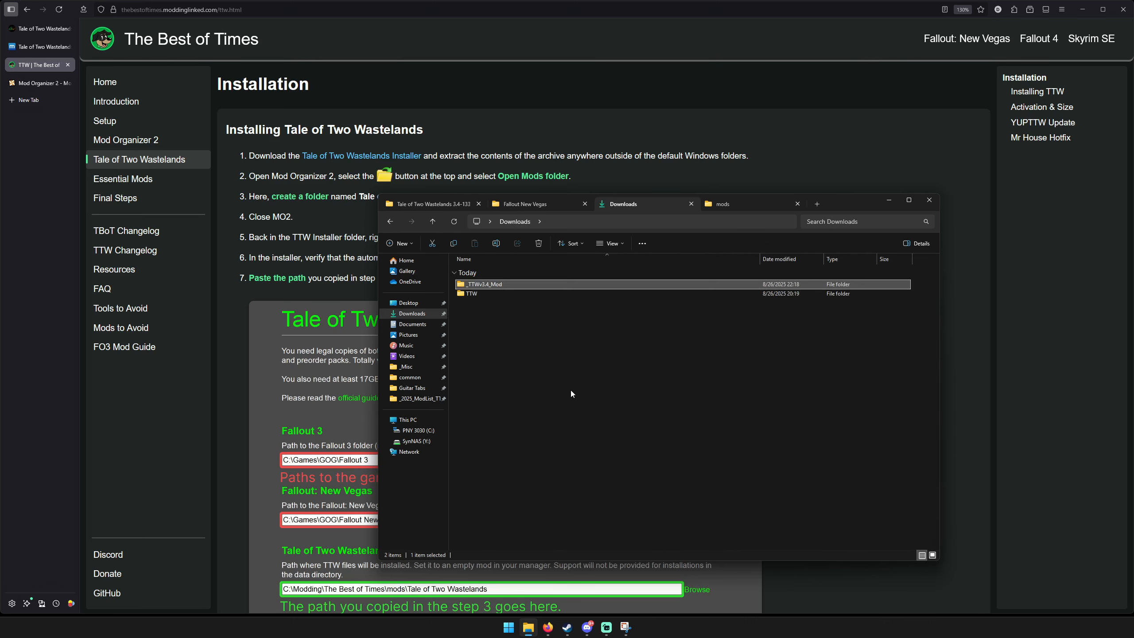
Rename the _TTWv3.4_Mod folder in Downloads as TTWv3.4.
left_click(507, 285)
left_click(512, 284)
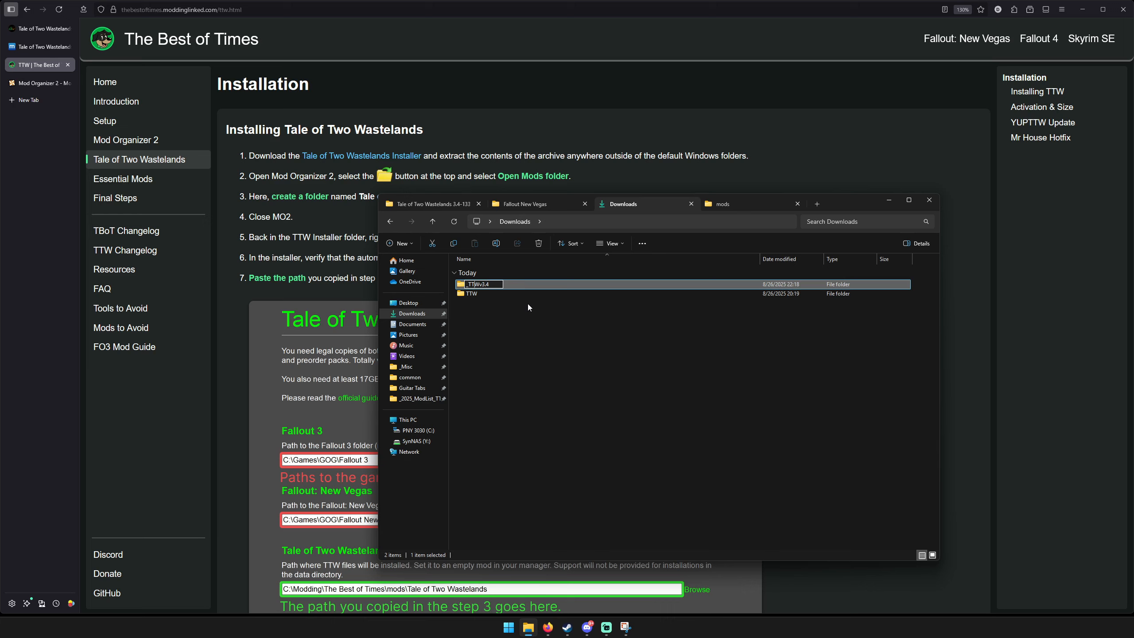
key("BackSpace")
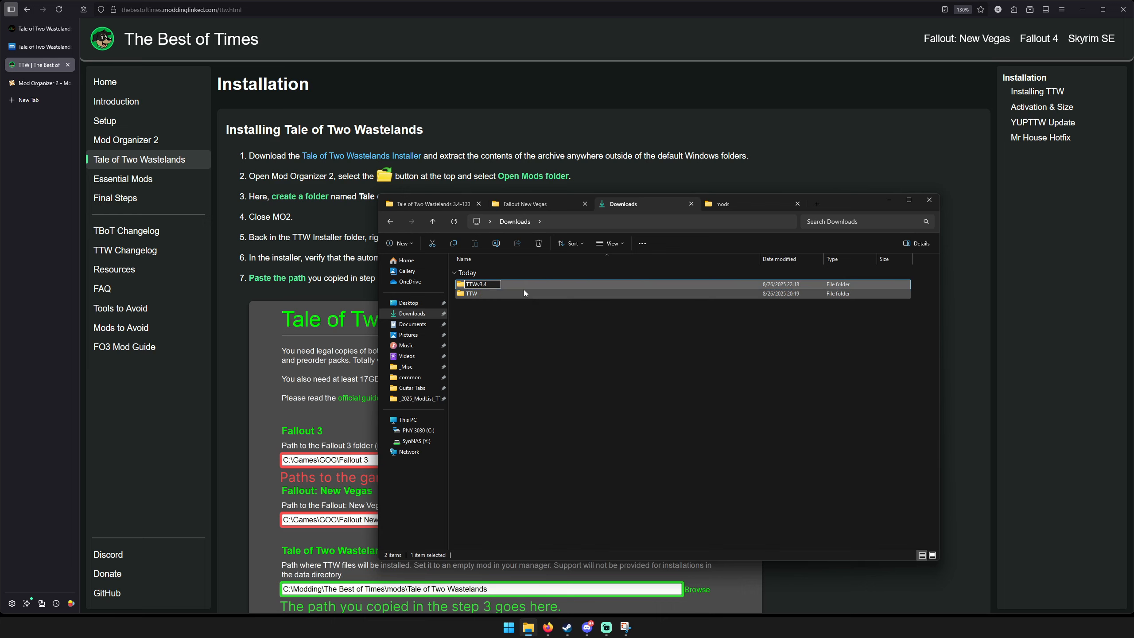
left_click(568, 387)
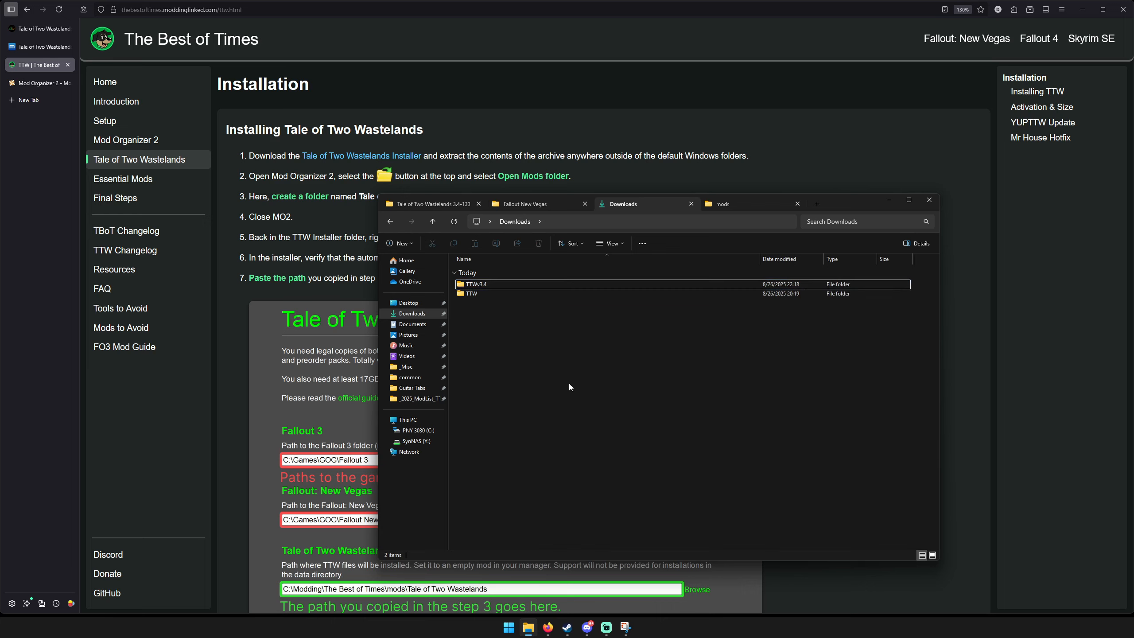
Move the TTWv3.4 folder from Downloads into C:\Modding\TTW\mods.
left_click(492, 282)
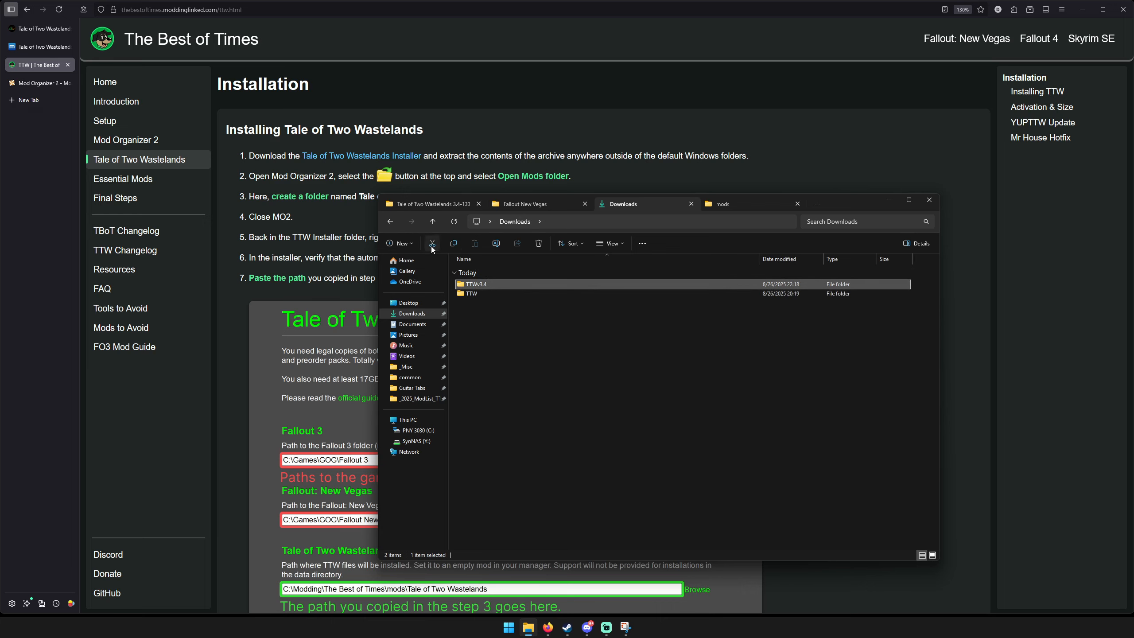
key("ctrl+x")
left_click(731, 208)
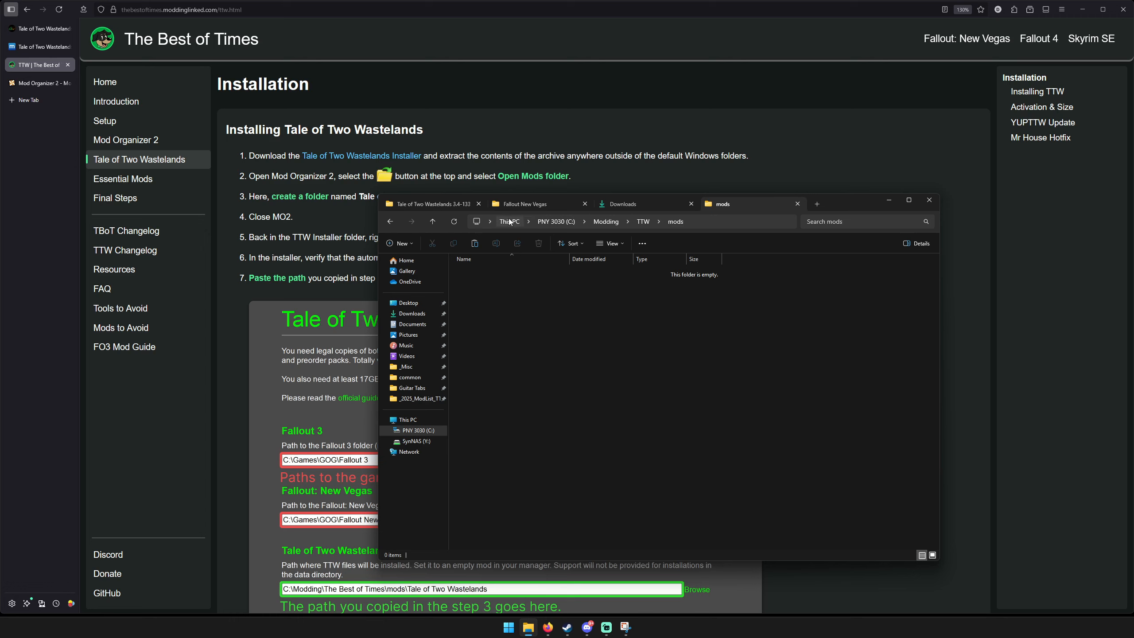
left_click(643, 222)
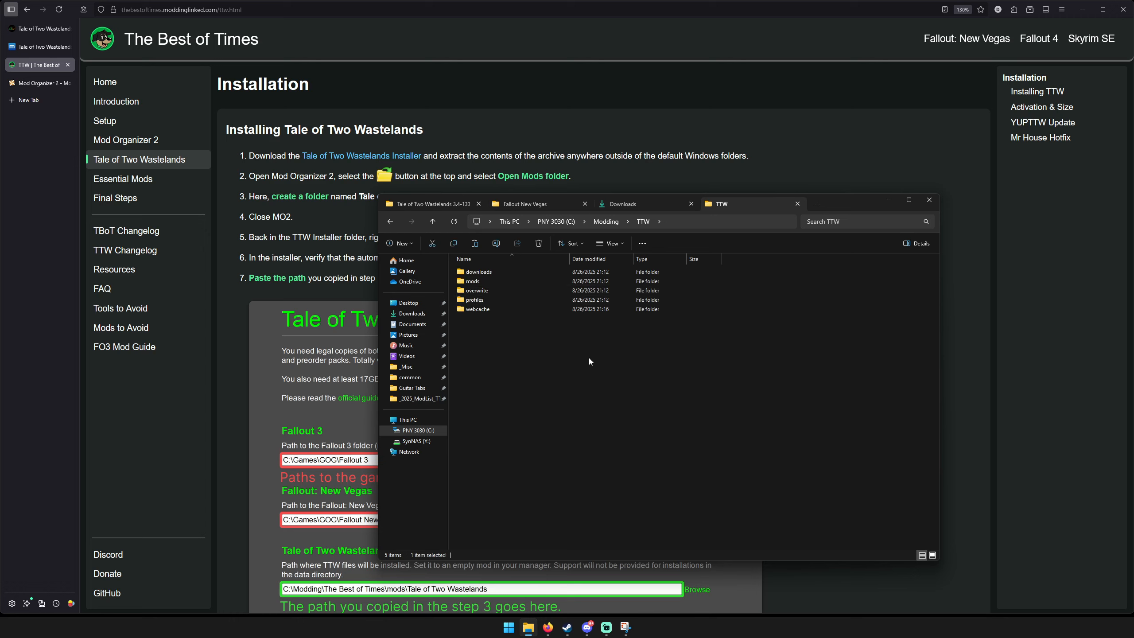
double_click(493, 280)
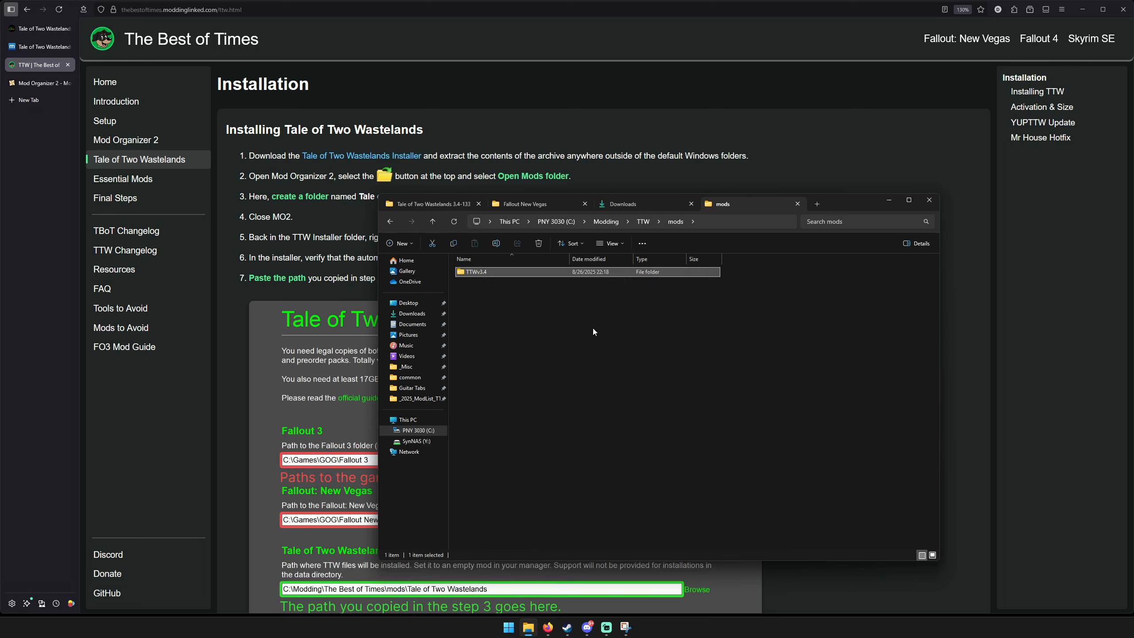
left_click(592, 328)
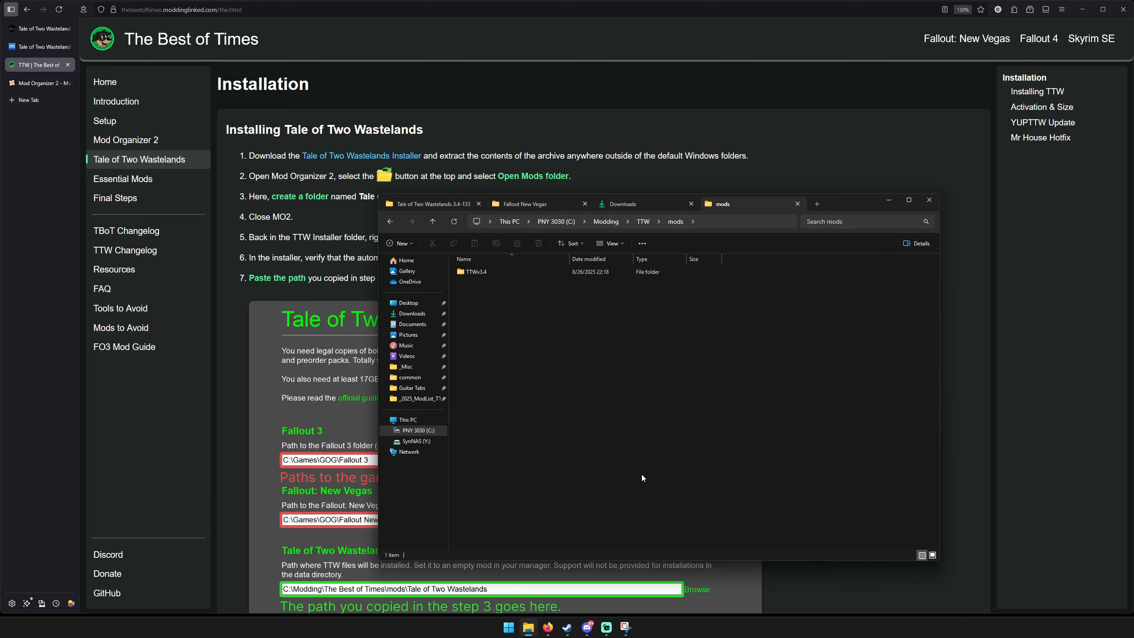
Launch Mod Organizer, enable the TTWv3.4 mod, and enlarge and reposition the window to show the whole plugin list.
key("super")
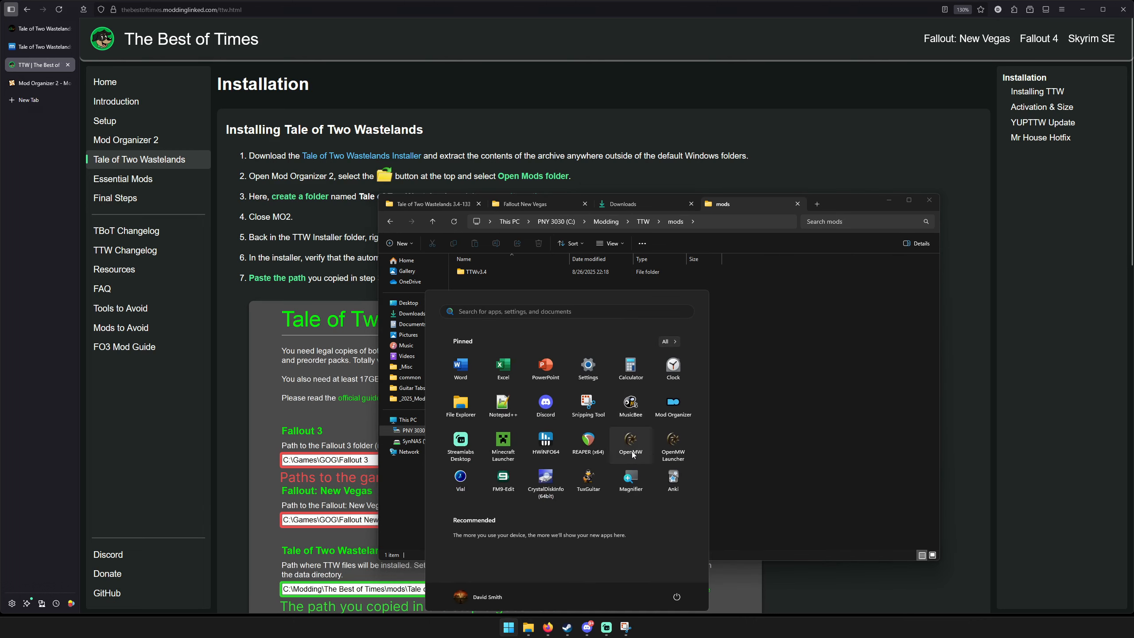
left_click(680, 406)
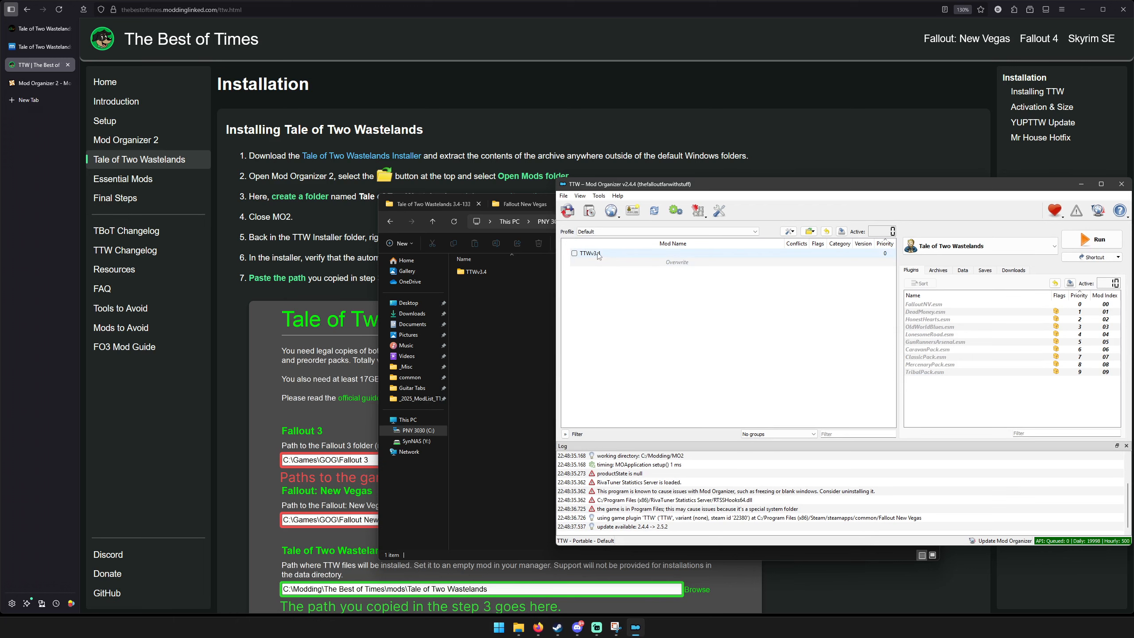
left_click(574, 253)
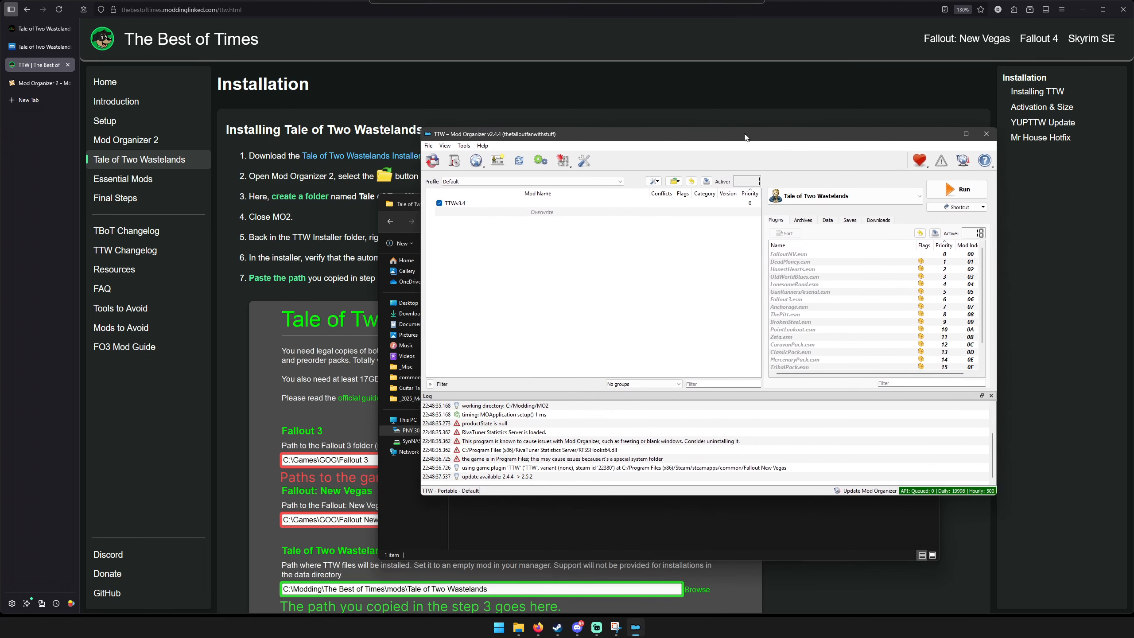
left_click_drag(734, 469, 749, 601)
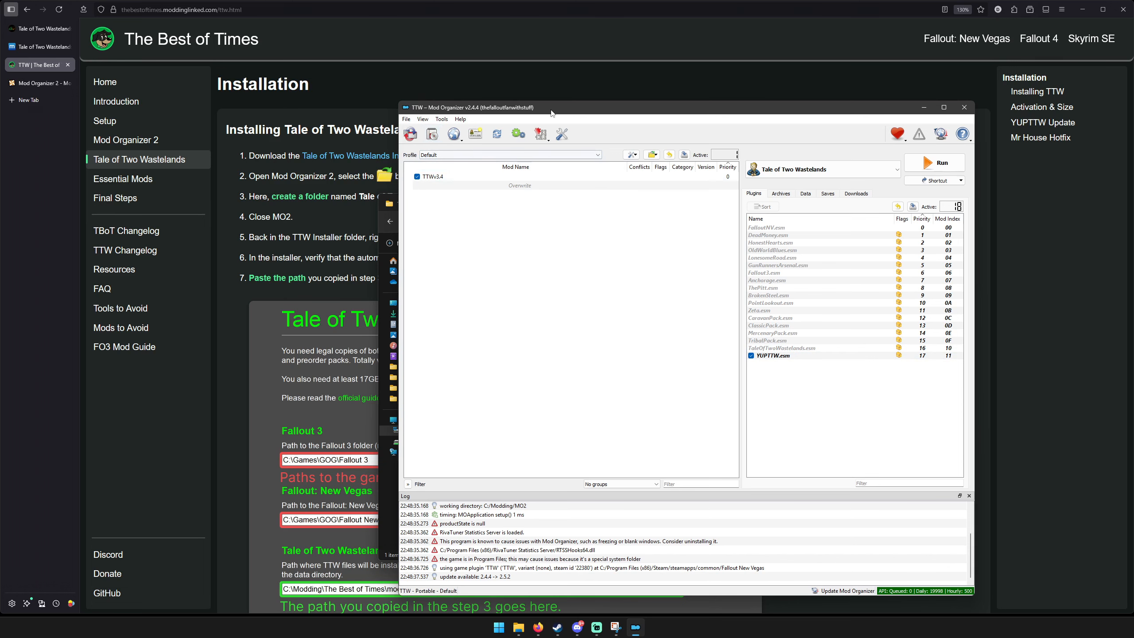
left_click_drag(554, 110, 715, 117)
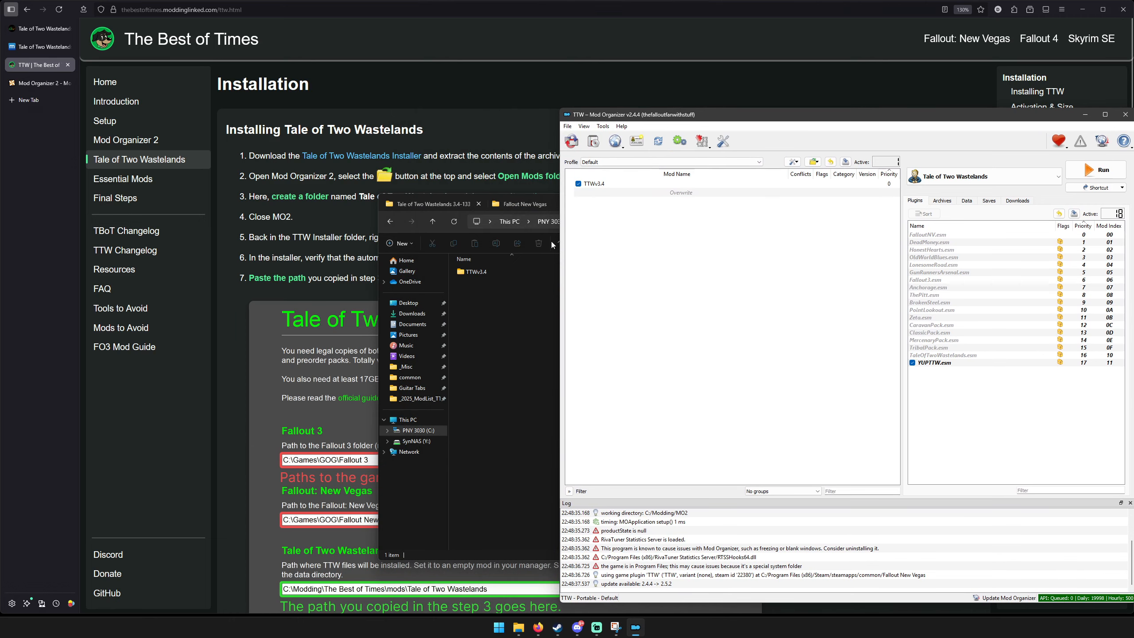
Review the main files on the Tale of Two Wastelands mod.pub page in the browser, then minimize the browser.
left_click(39, 46)
scroll(148, 121, "down", 3)
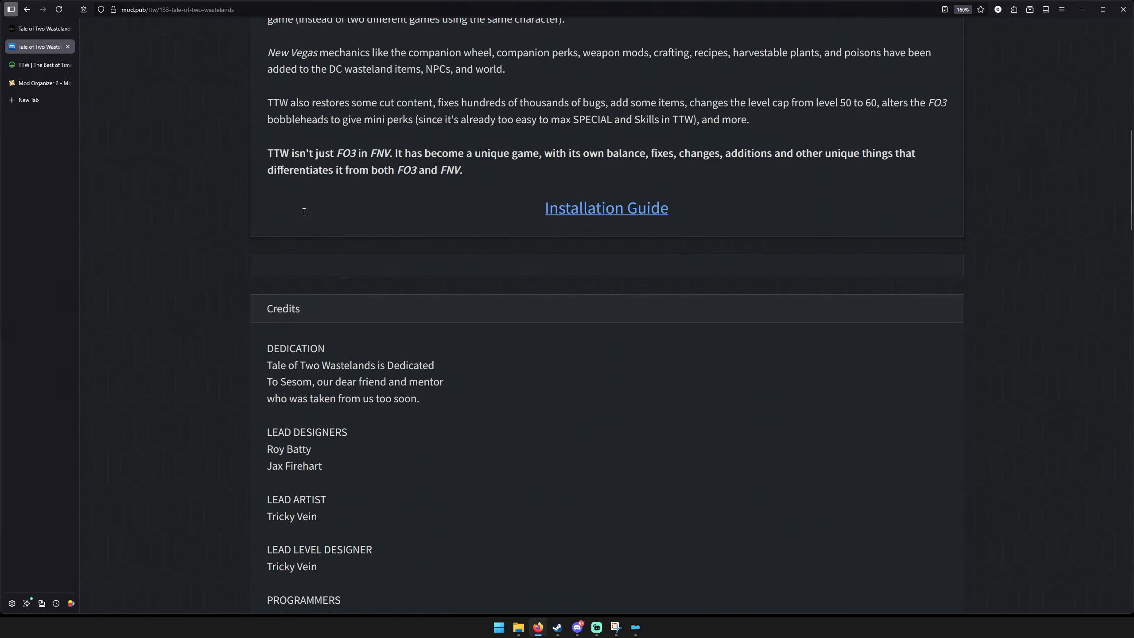
scroll(424, 241, "up", 10)
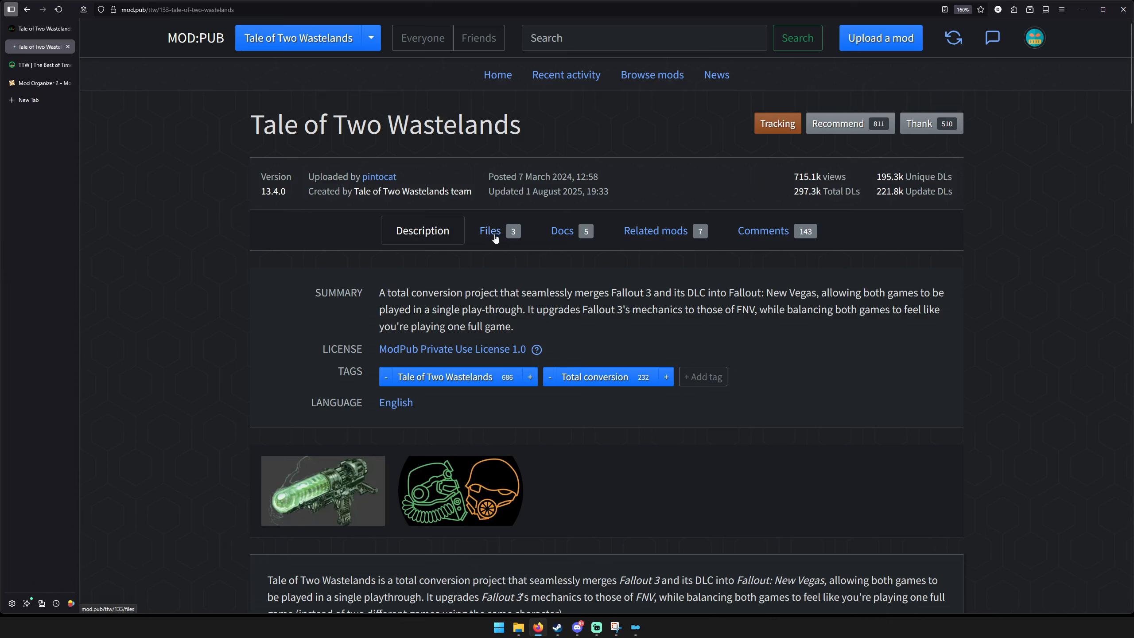
left_click(491, 231)
scroll(312, 294, "down", 3)
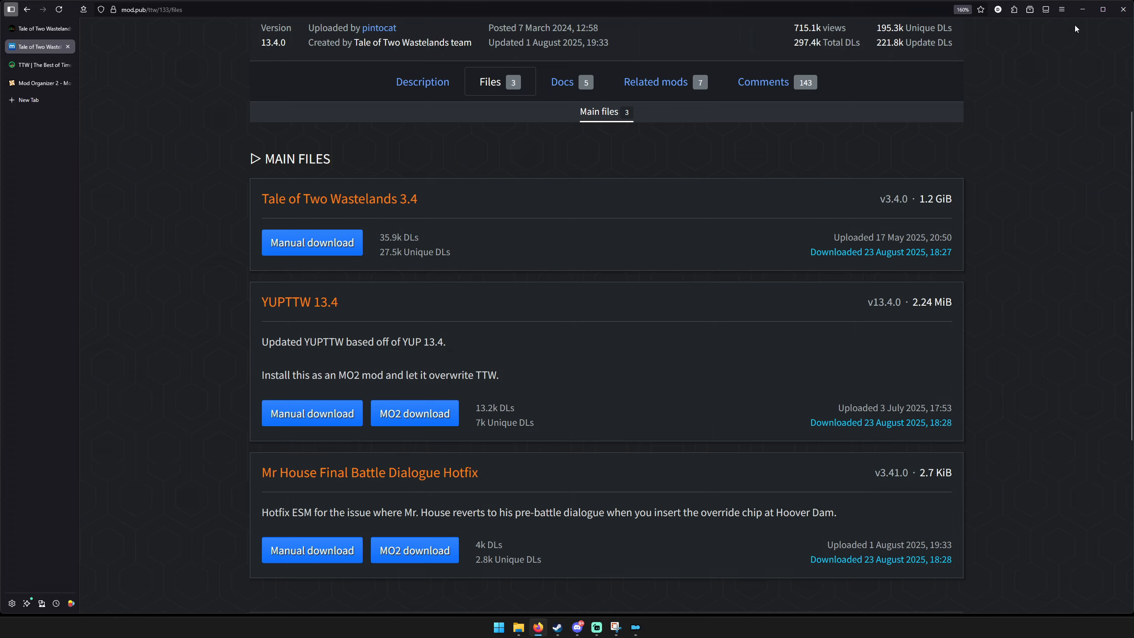
left_click(1081, 13)
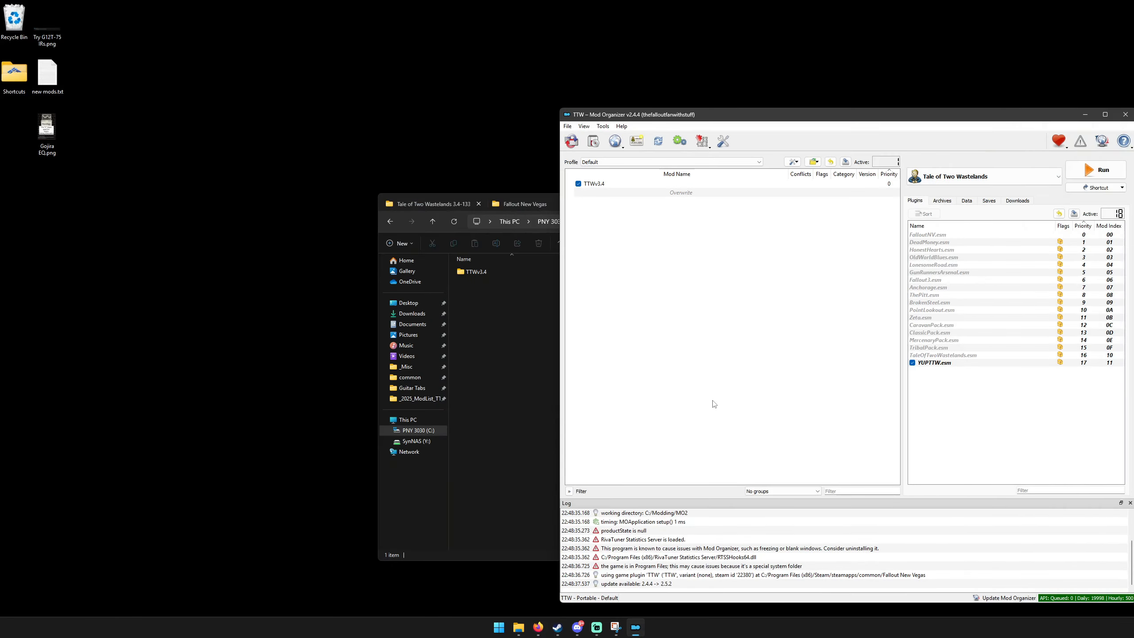
Install the YUPTTW 13.4 archive from Downloads\TTW\2 TTW v3.4 in Mod Organizer and enable it.
left_click(599, 144)
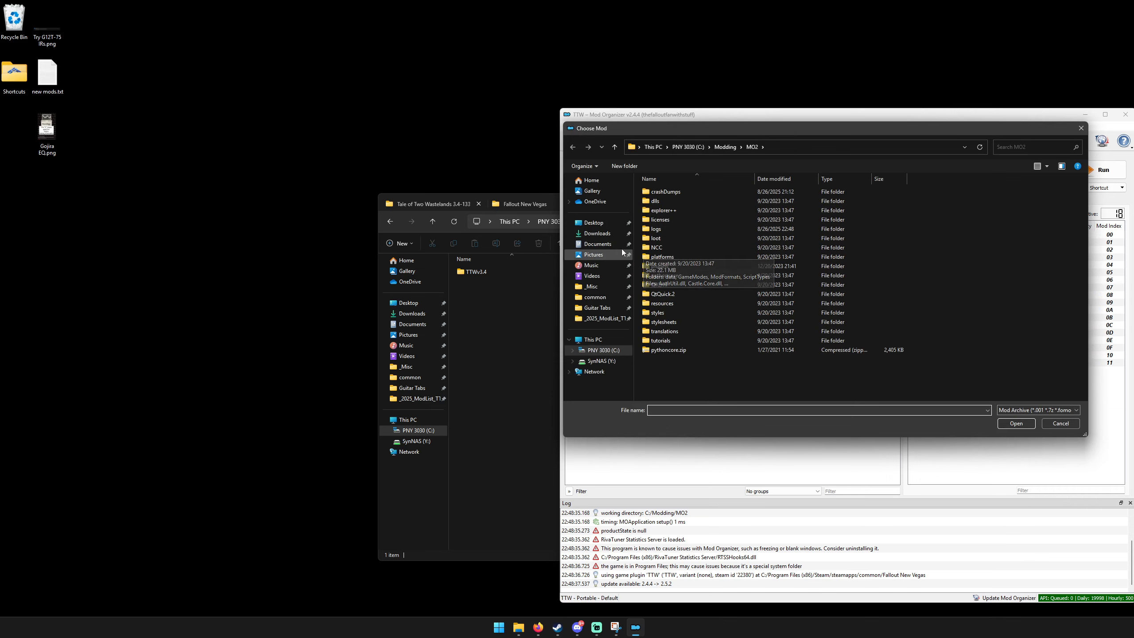
left_click(597, 234)
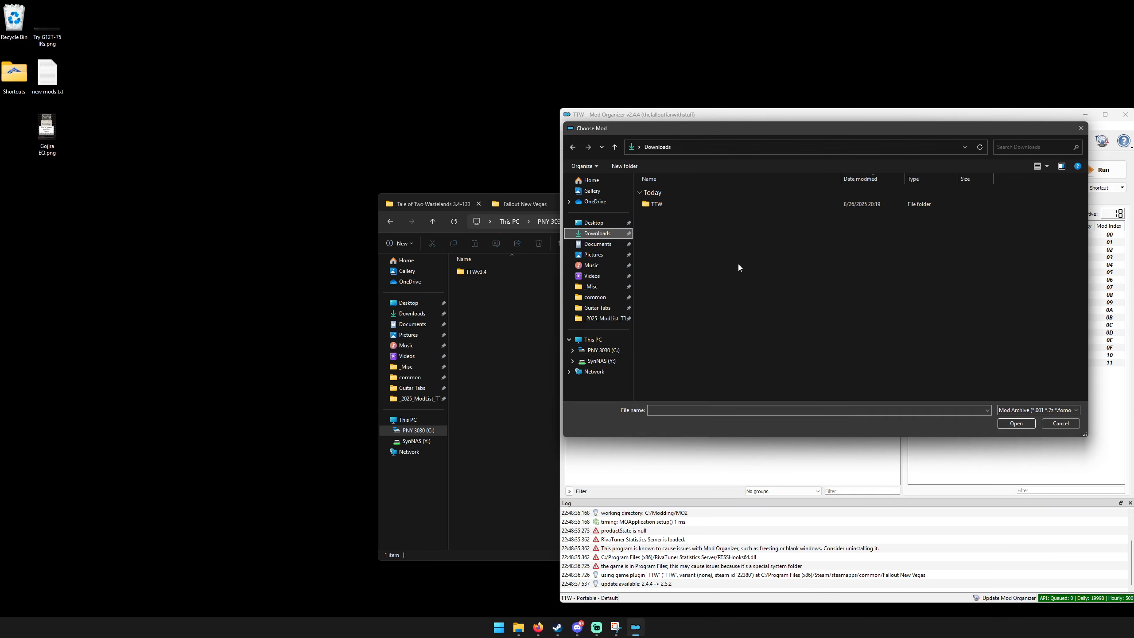
double_click(685, 203)
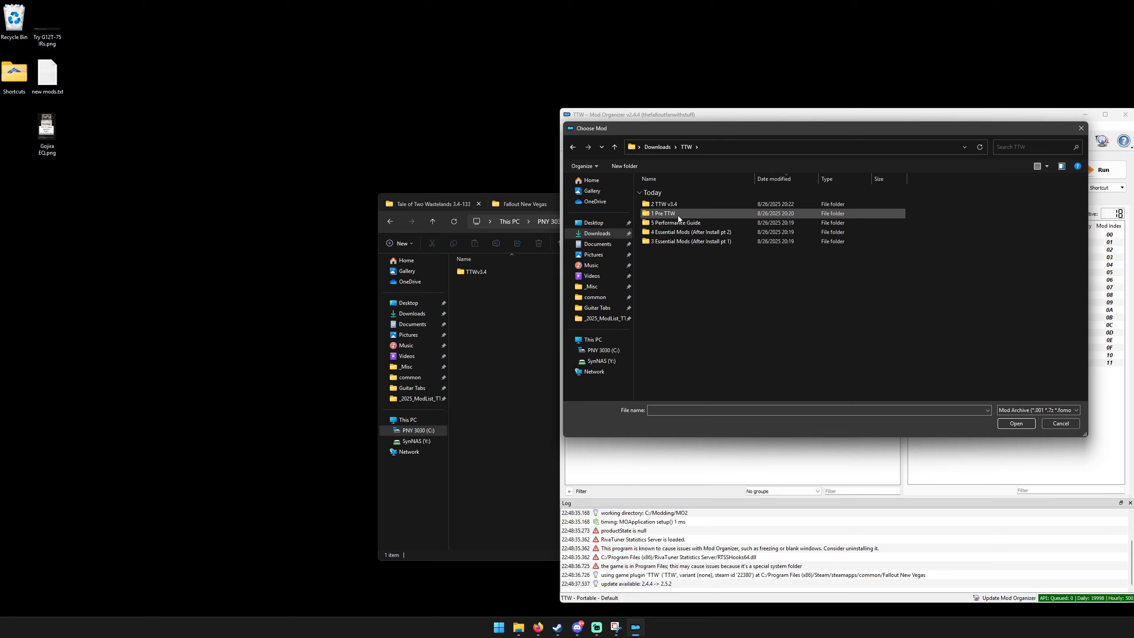
double_click(678, 215)
left_click(573, 147)
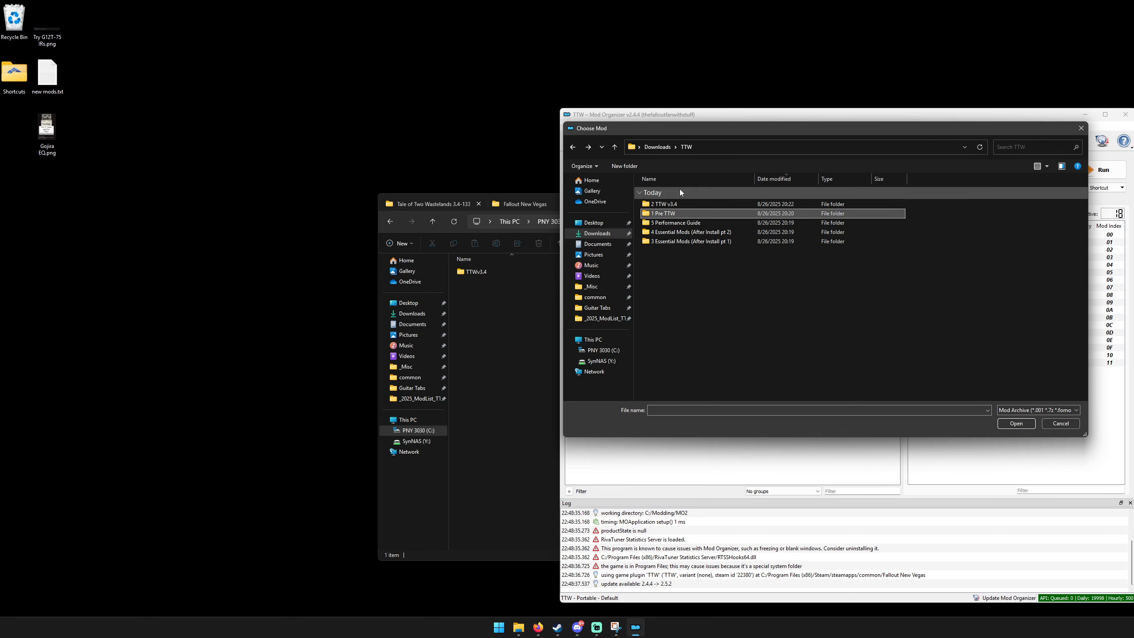
double_click(684, 203)
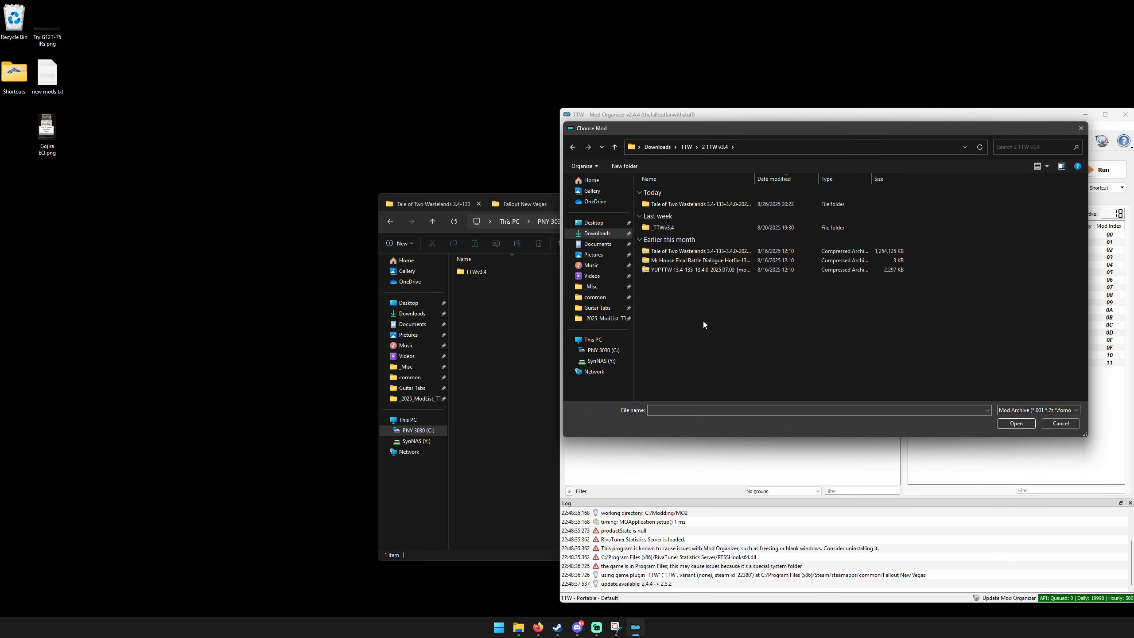
double_click(688, 271)
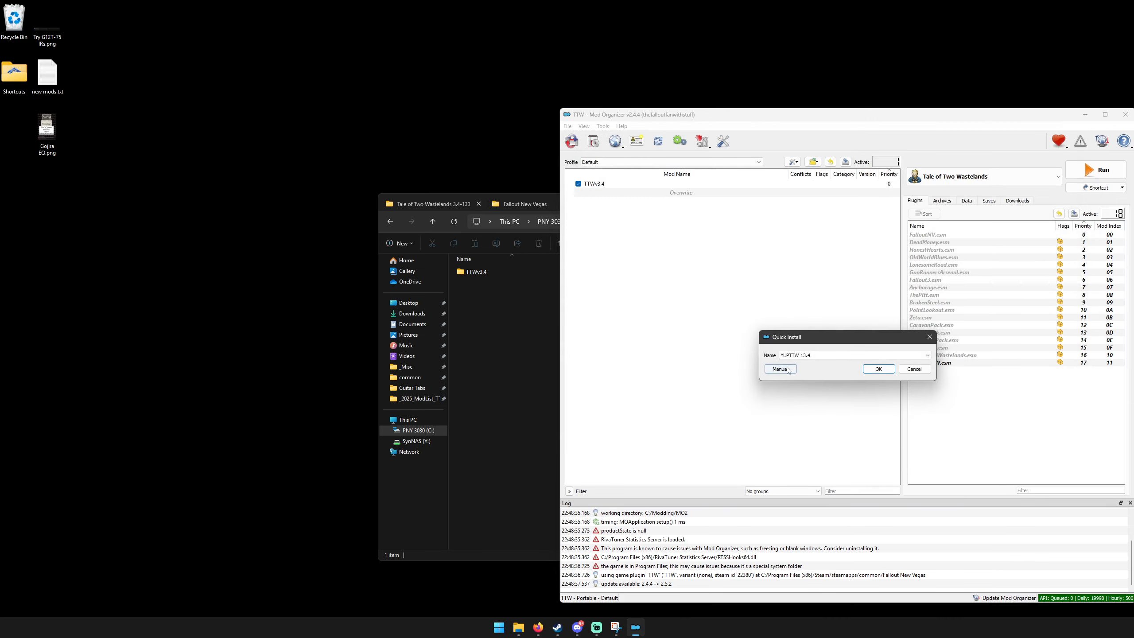
left_click(877, 369)
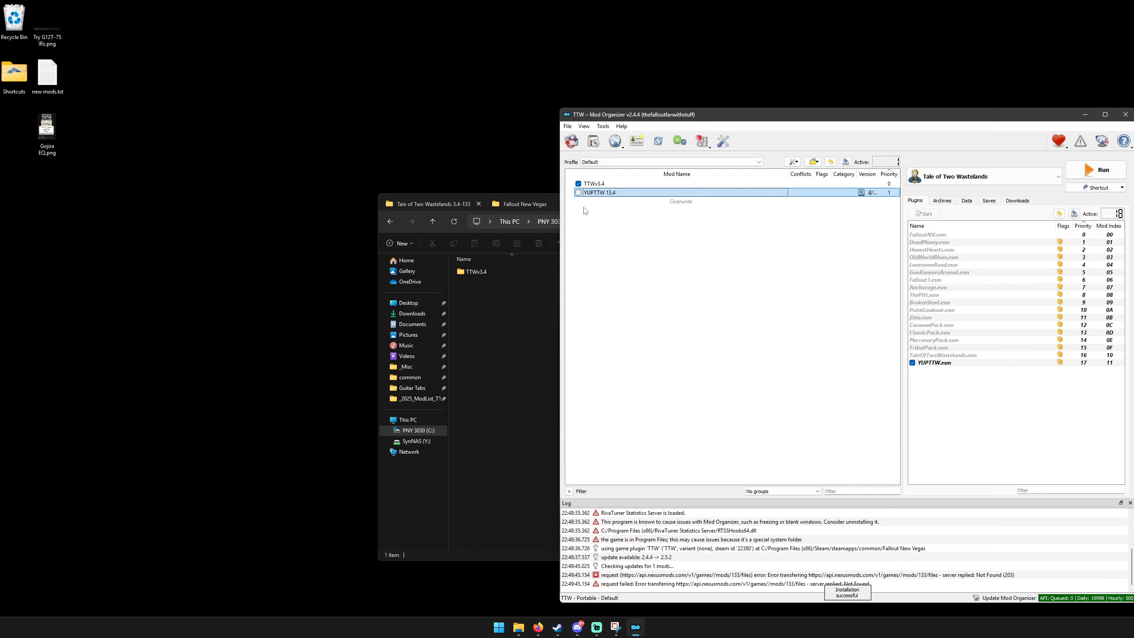
left_click(578, 193)
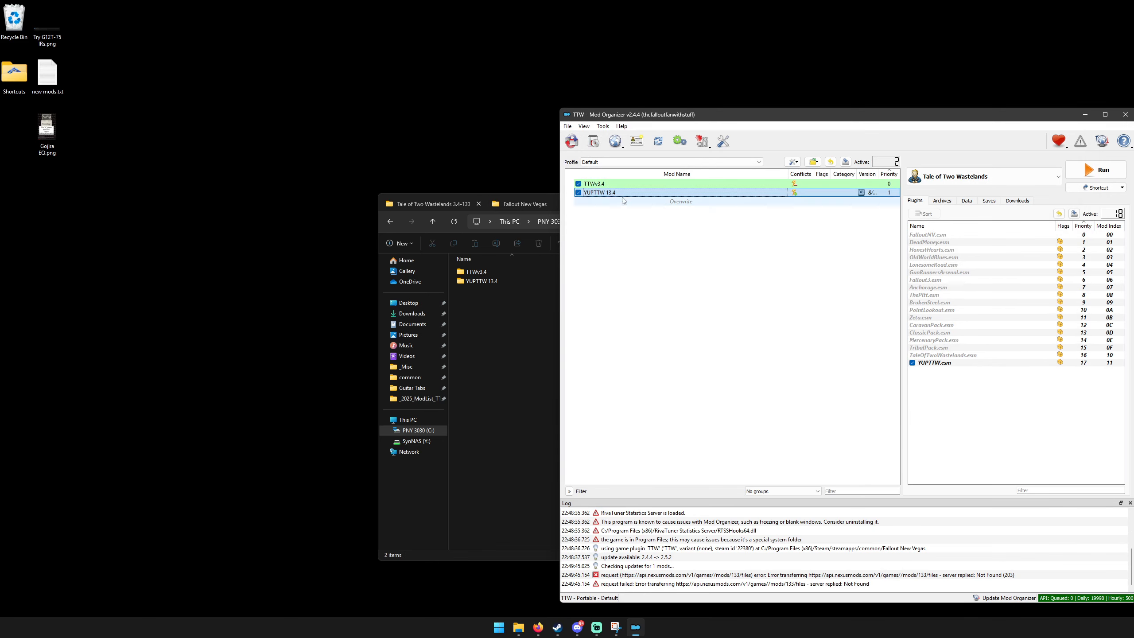
Install the Mr House Final Battle Dialogue Hotfix archive from the 2 TTW v3.4 folder and enable it.
left_click(593, 141)
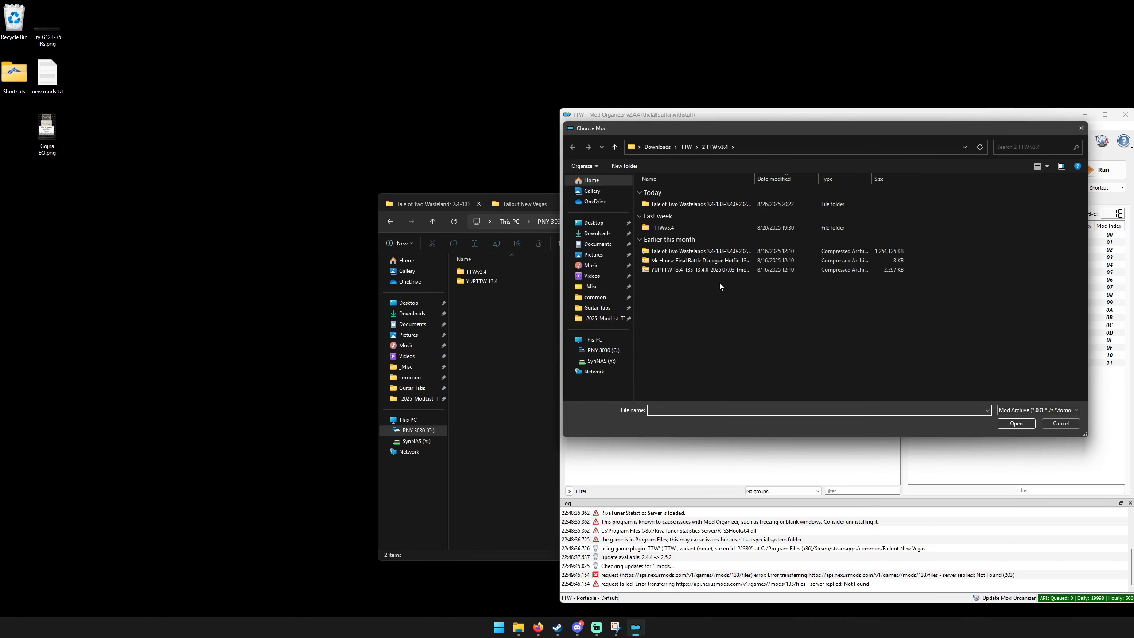
double_click(686, 266)
left_click(882, 372)
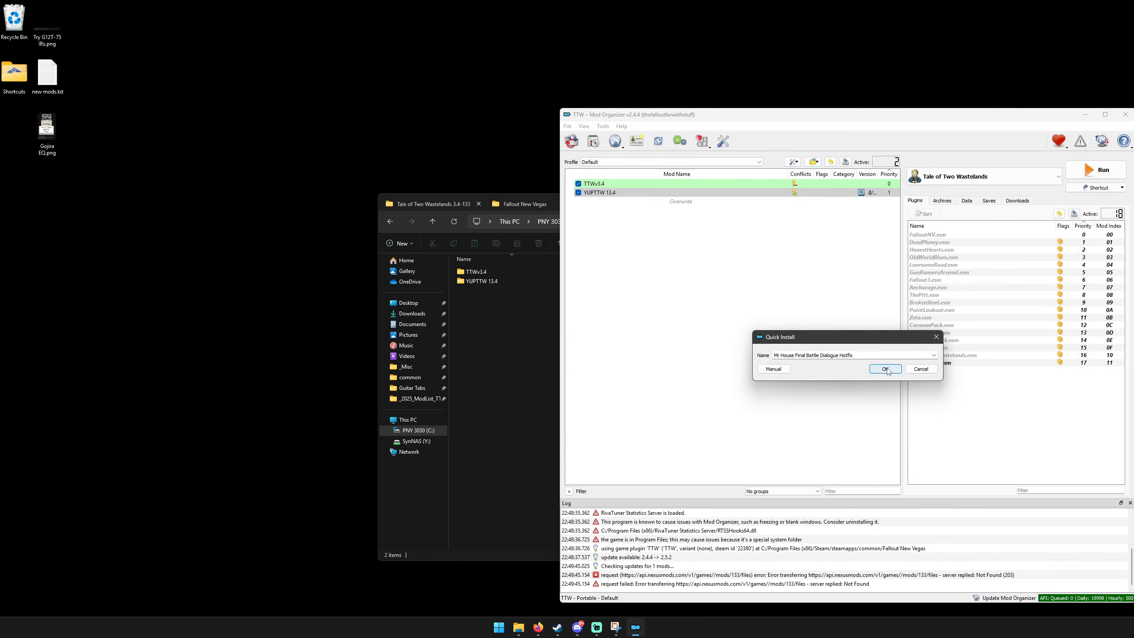
left_click(578, 202)
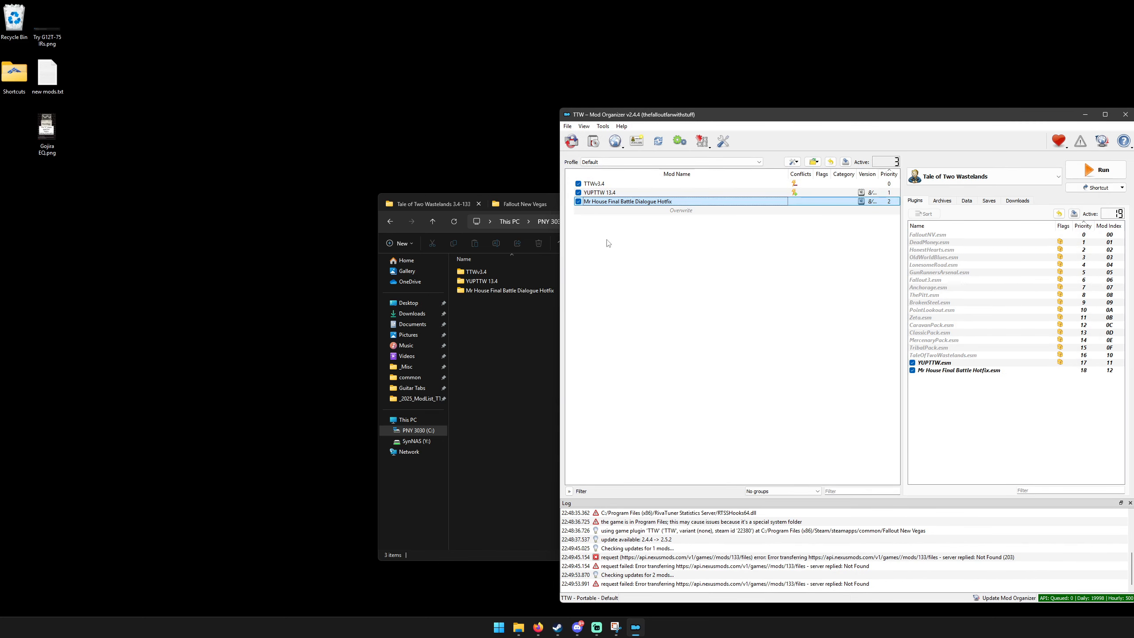
left_click(627, 261)
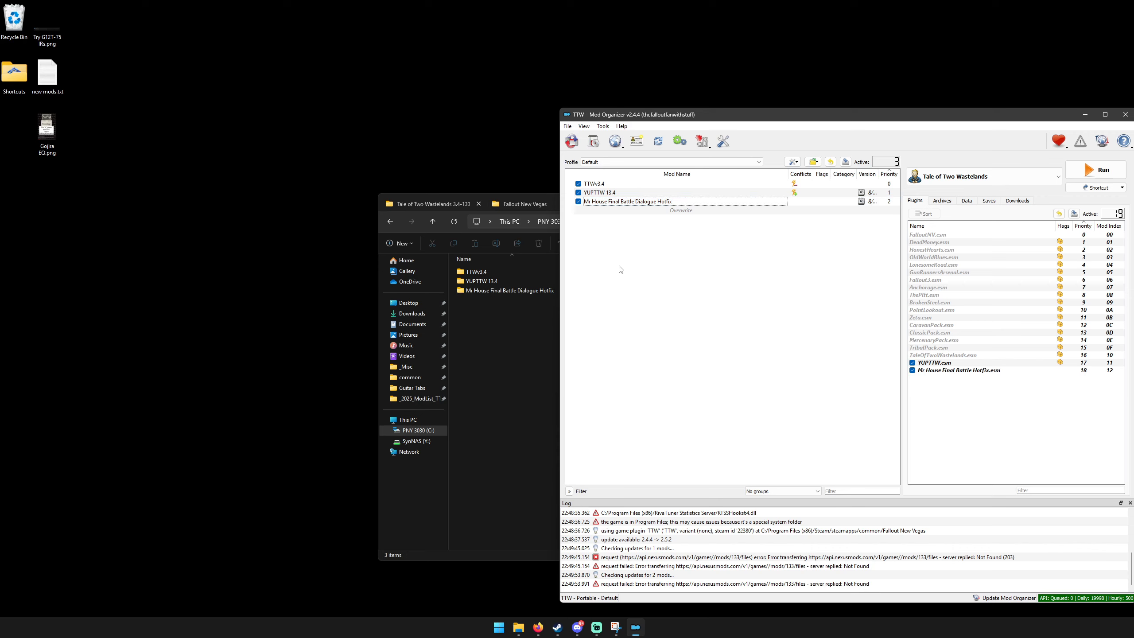
Create a separator named Utilities at the end of the mod list.
right_click(642, 237)
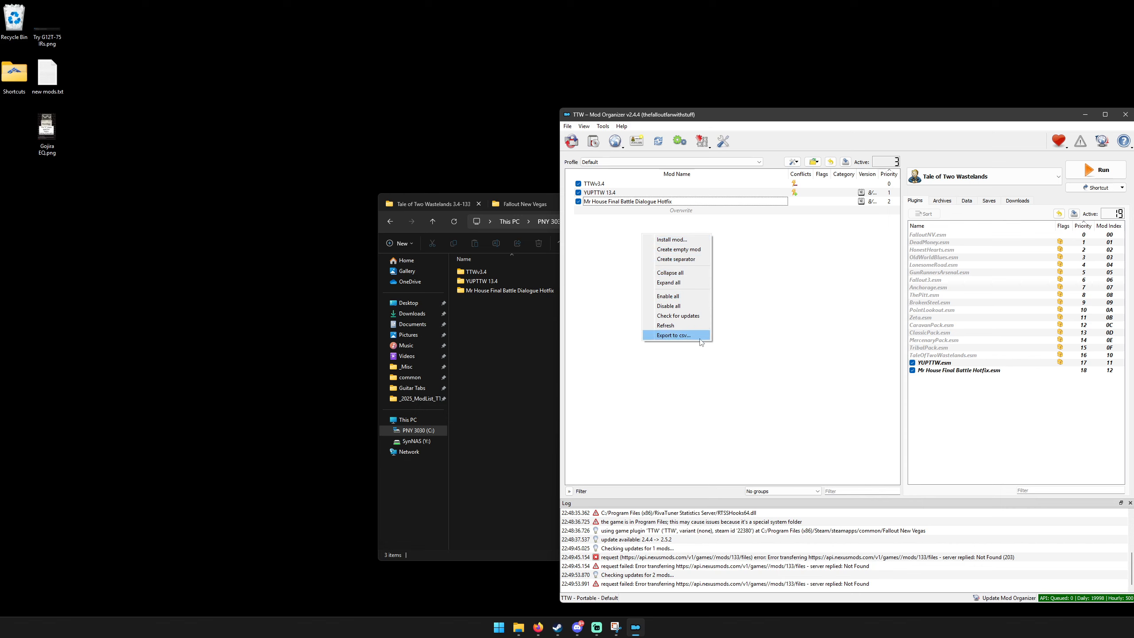
left_click(685, 261)
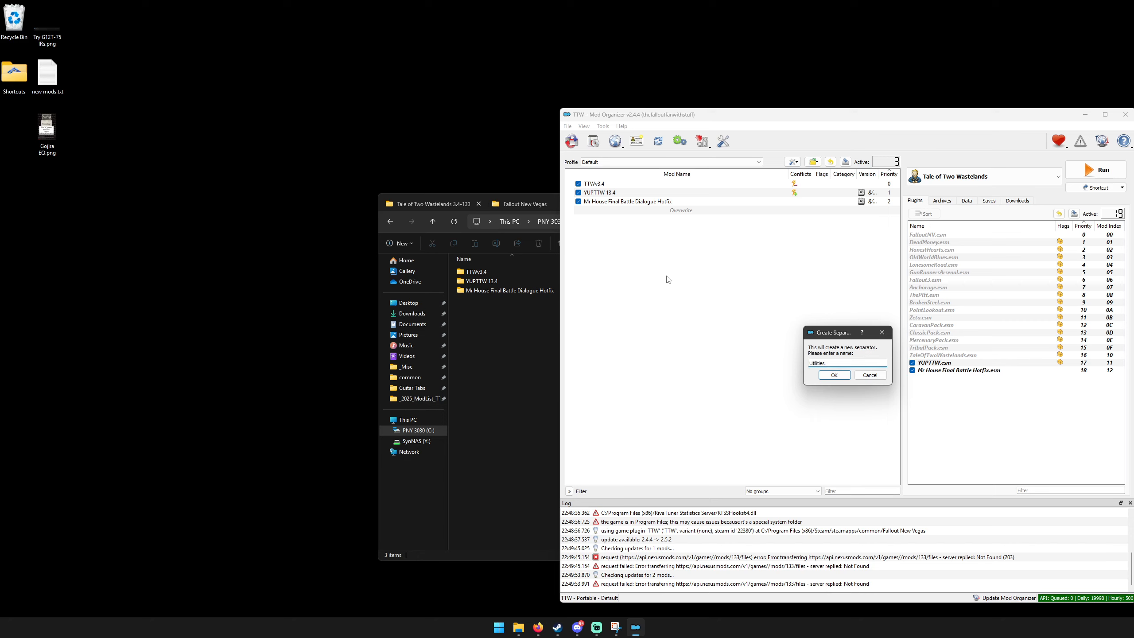
key("Return")
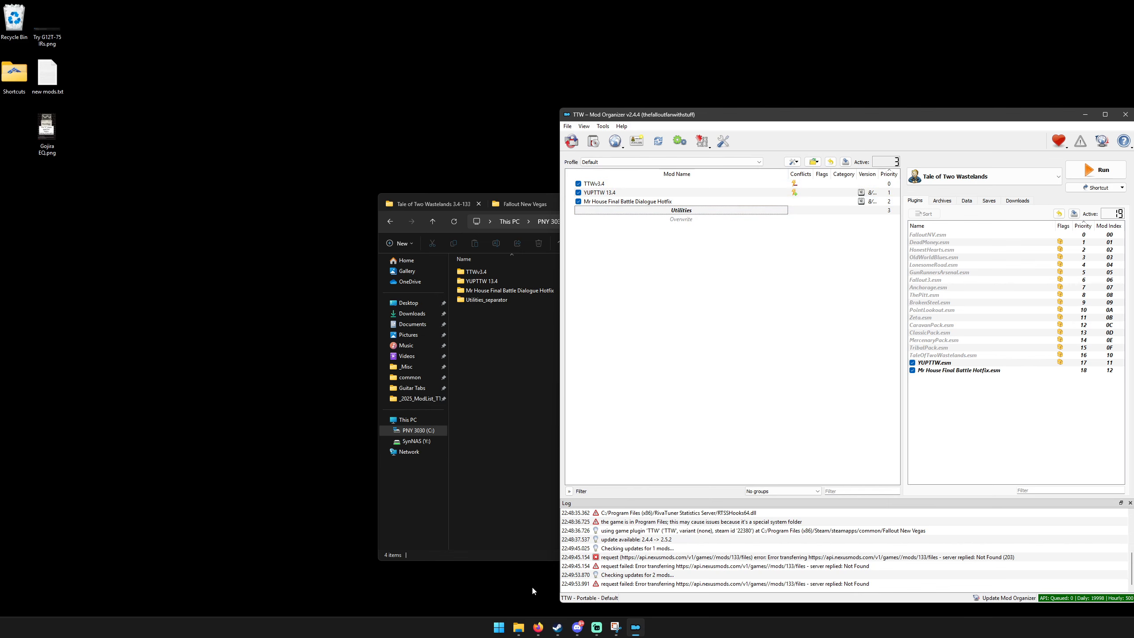
Switch to the browser and review the manual downloads and game patchers on The Best of Times guide's Essential Mods page.
left_click(538, 627)
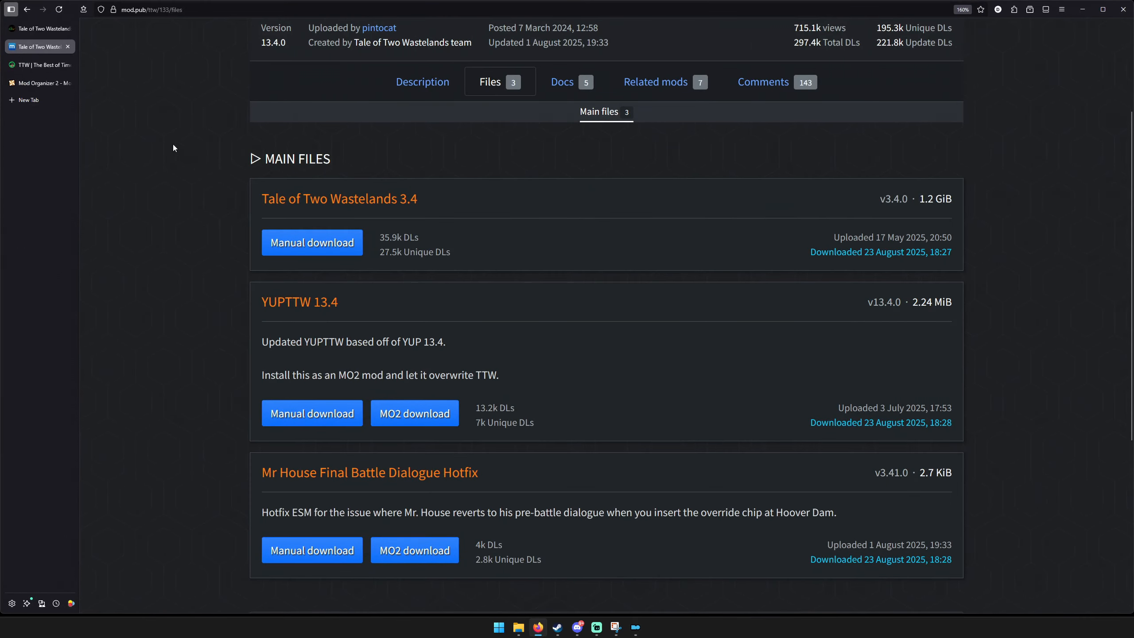
left_click(45, 66)
scroll(629, 235, "down", 3)
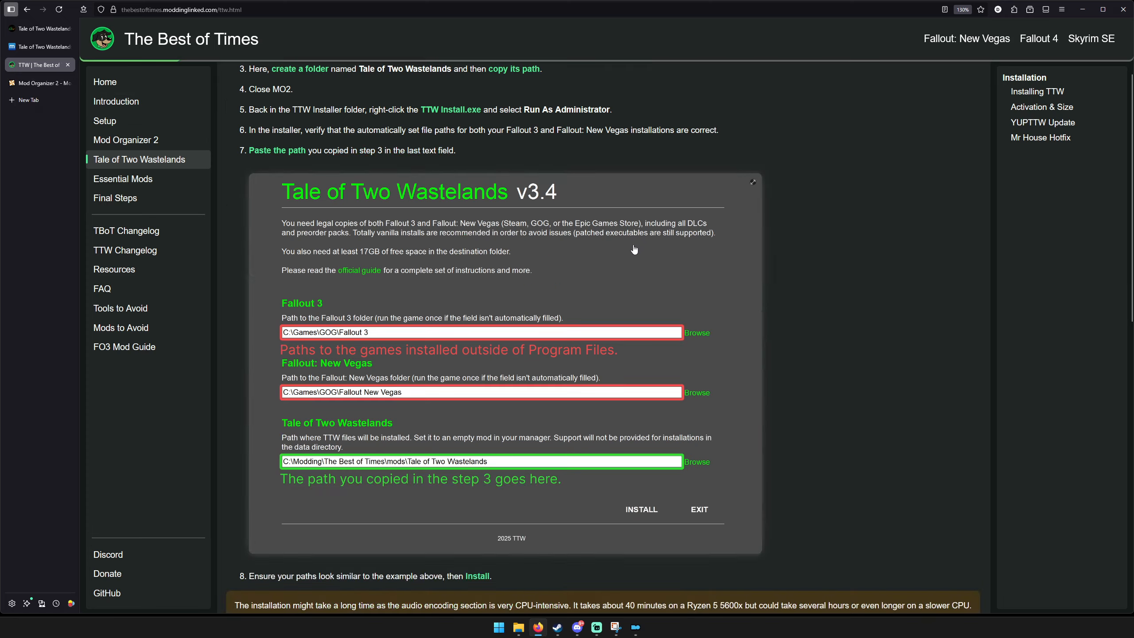
scroll(634, 249, "down", 10)
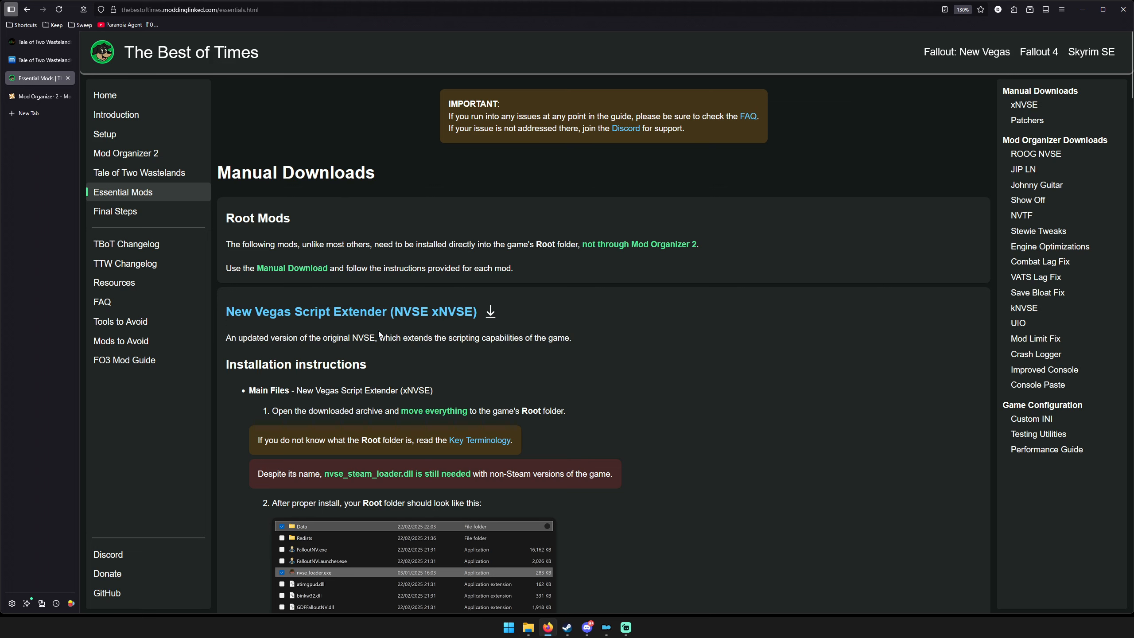
scroll(643, 331, "down", 10)
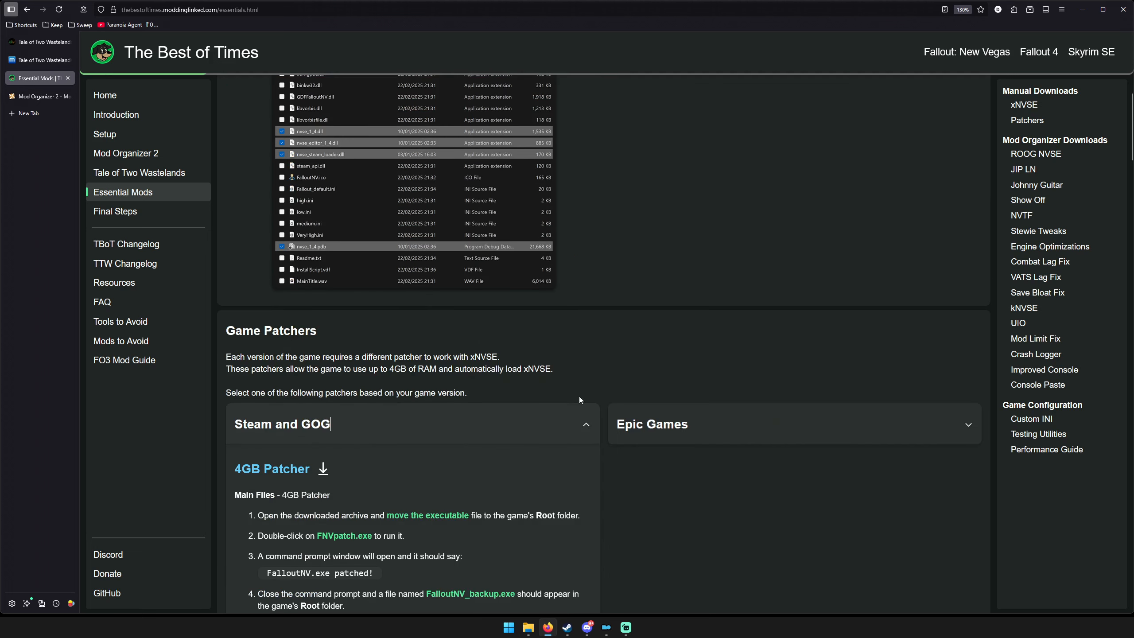
scroll(579, 396, "down", 3)
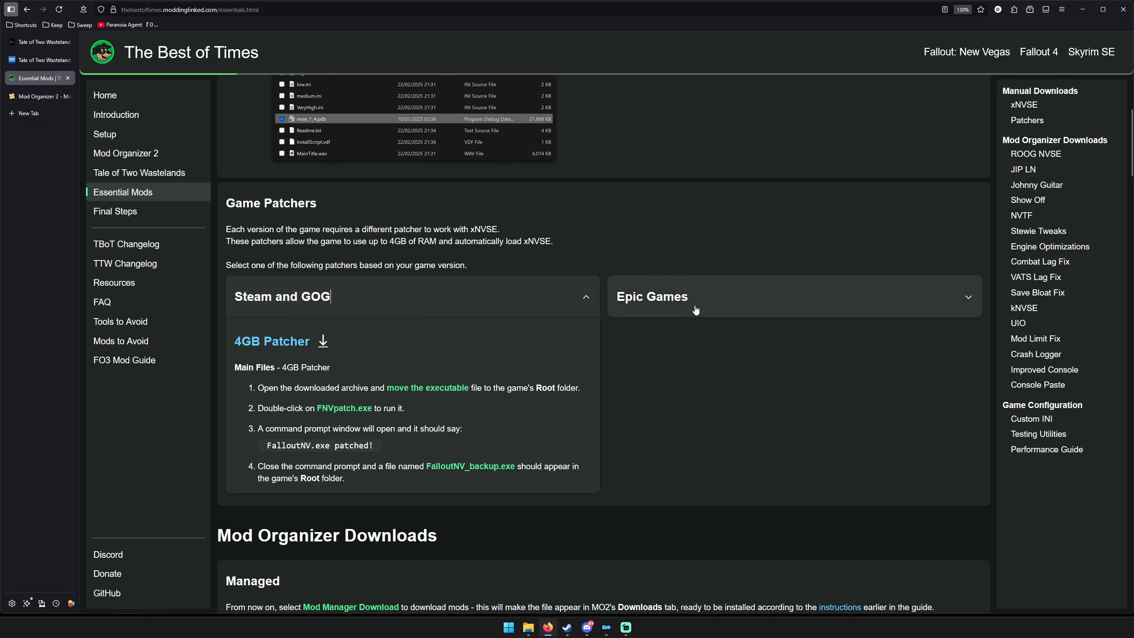
scroll(555, 328, "up", 15)
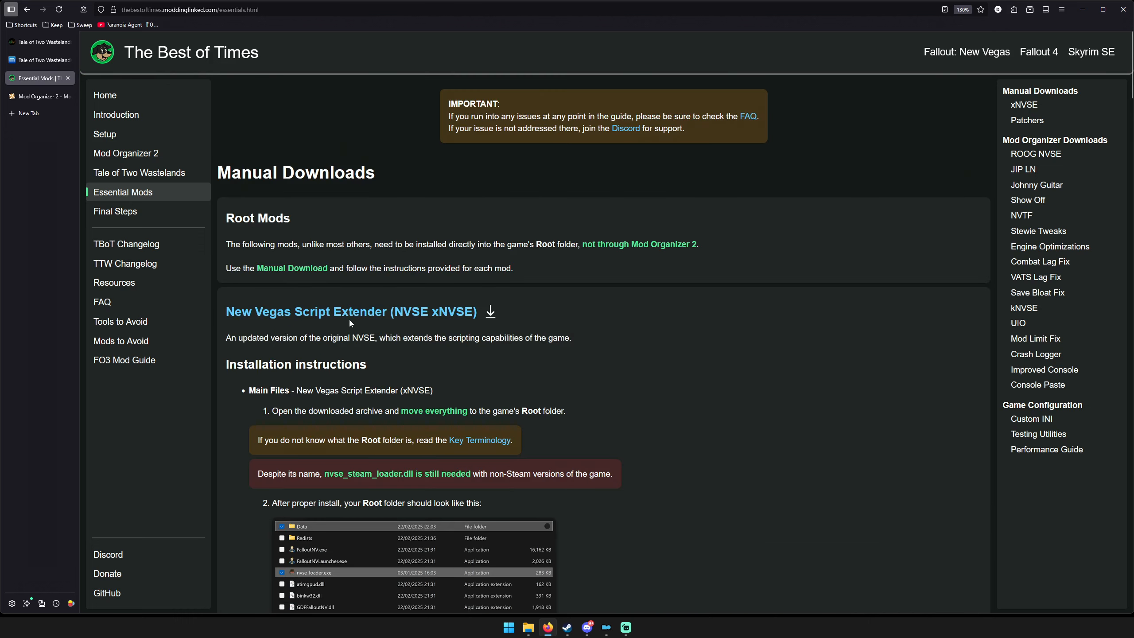
In File Explorer, open the extracted New Vegas Script Extender folder in 3 Essential Mods and copy all its files.
left_click_drag(1133, 208, 686, 217)
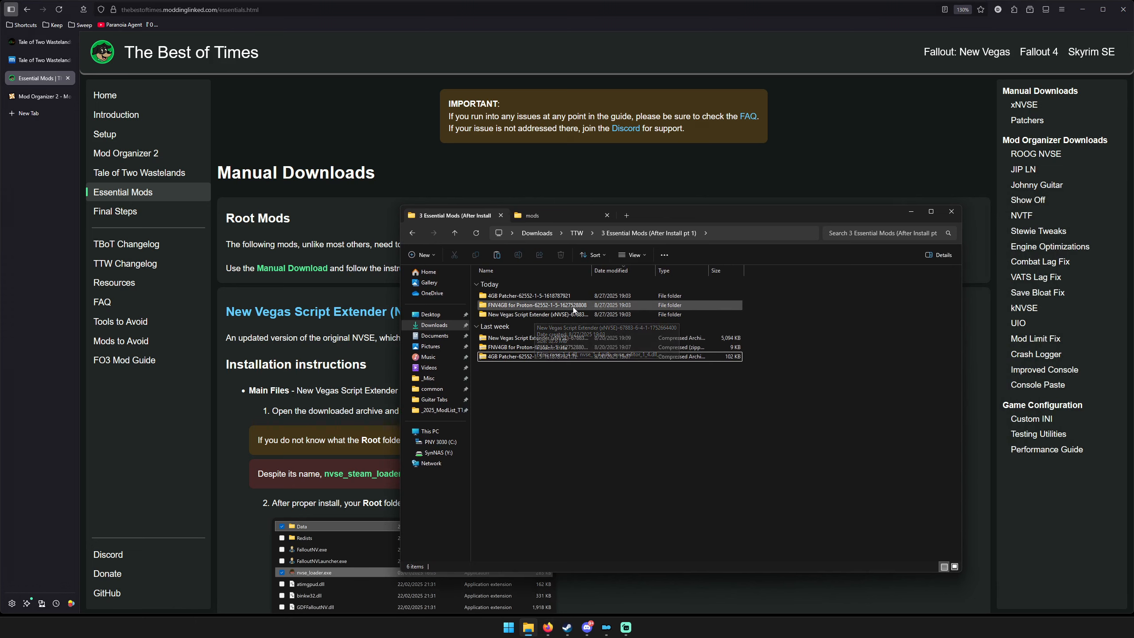
left_click_drag(591, 270, 625, 265)
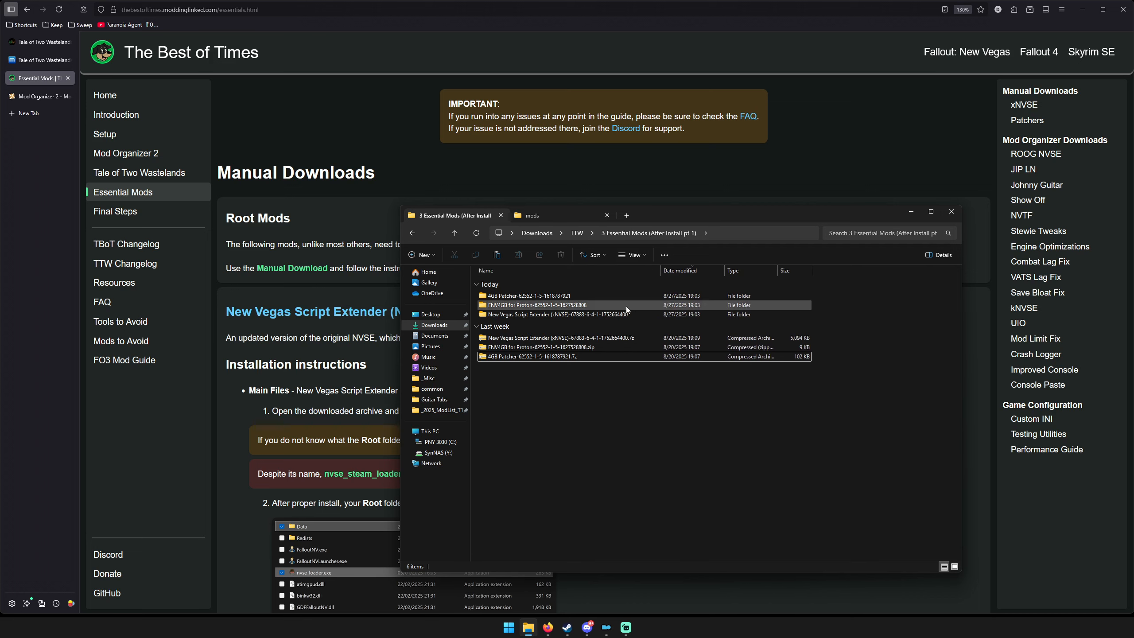
double_click(555, 315)
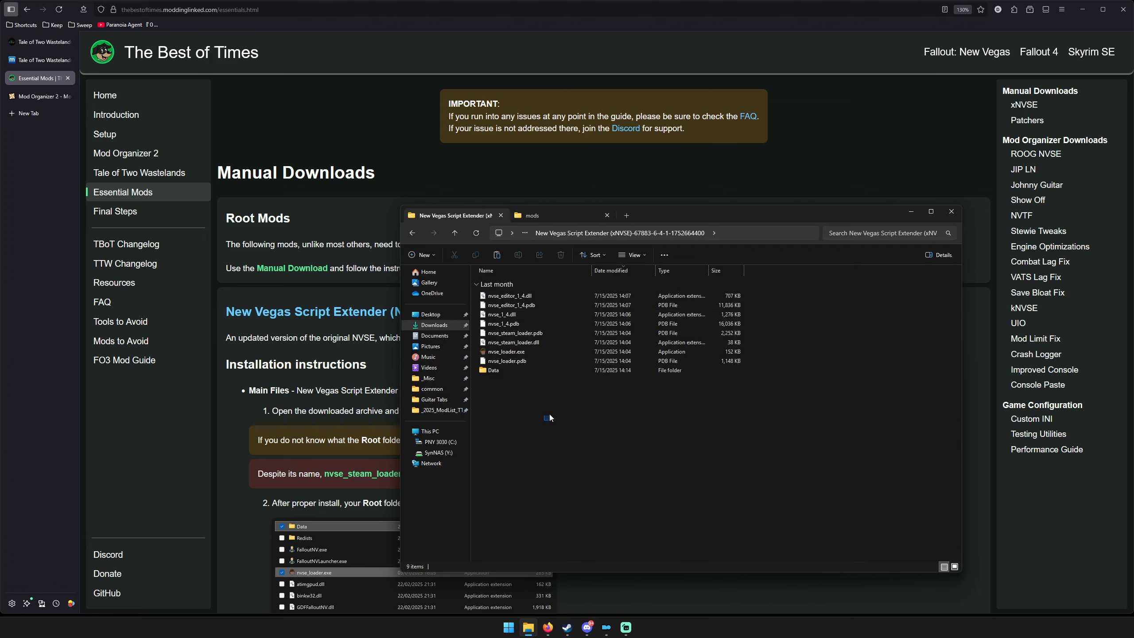
left_click_drag(549, 414, 555, 284)
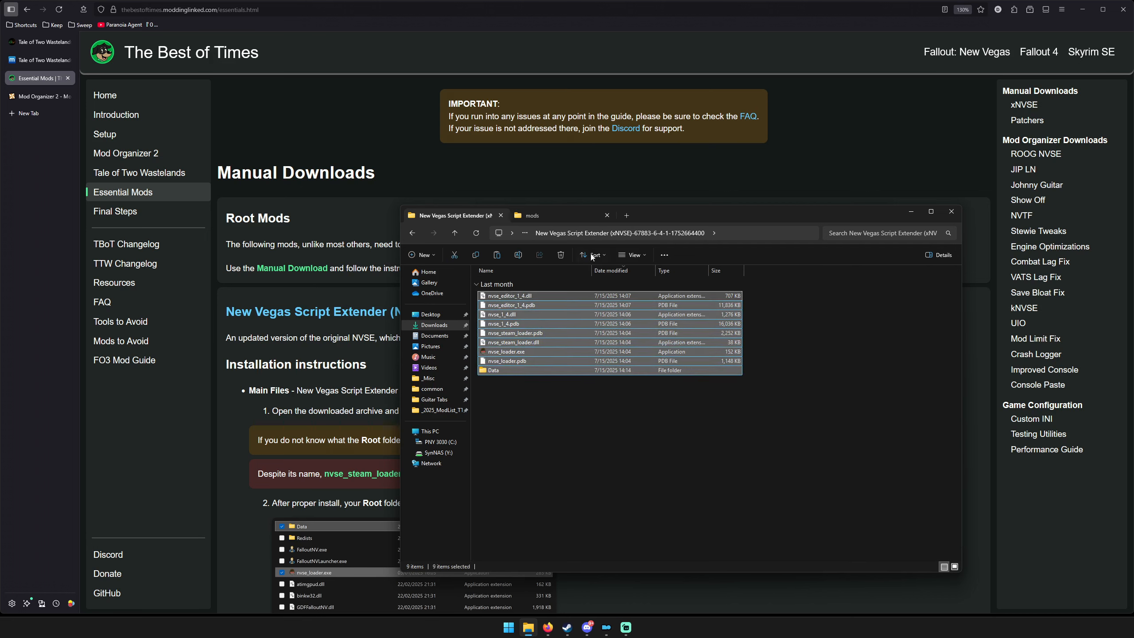
Paste the script extender files into C:\Program Files (x86)\Steam\steamapps\common\Fallout New Vegas using a new File Explorer tab, replacing the existing files.
left_click(626, 216)
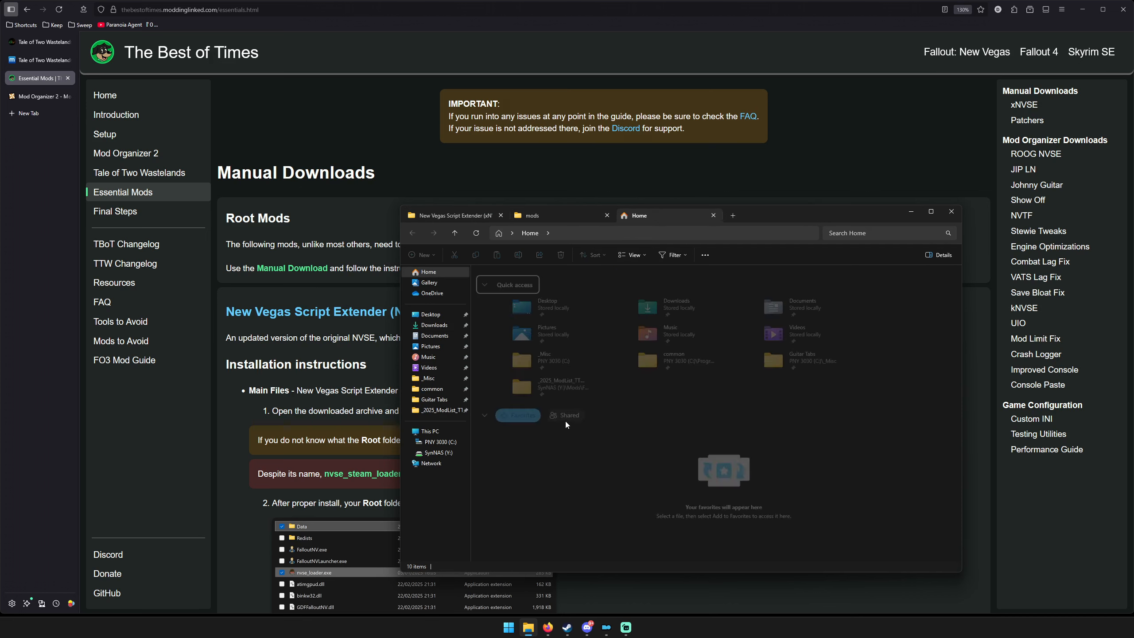
left_click(440, 441)
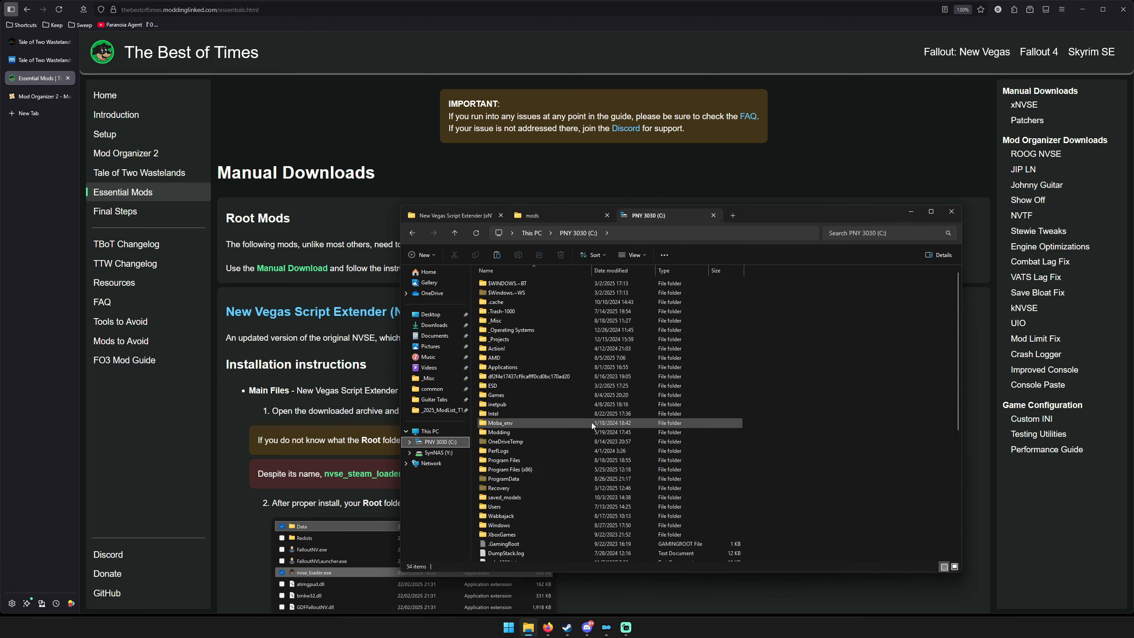
double_click(527, 470)
scroll(603, 404, "down", 6)
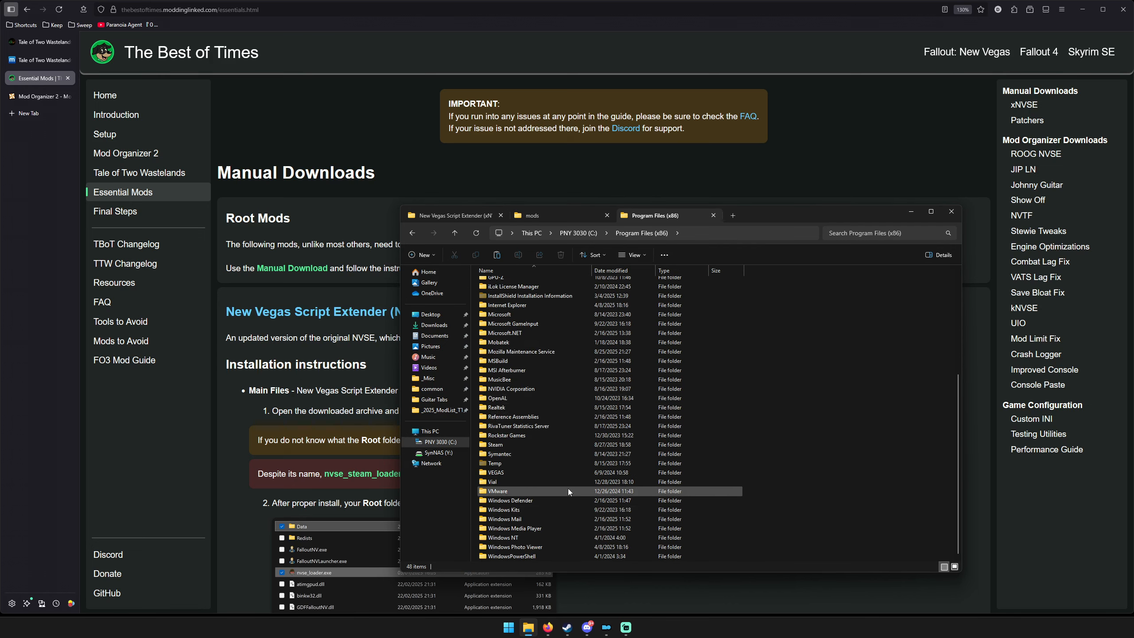
double_click(549, 444)
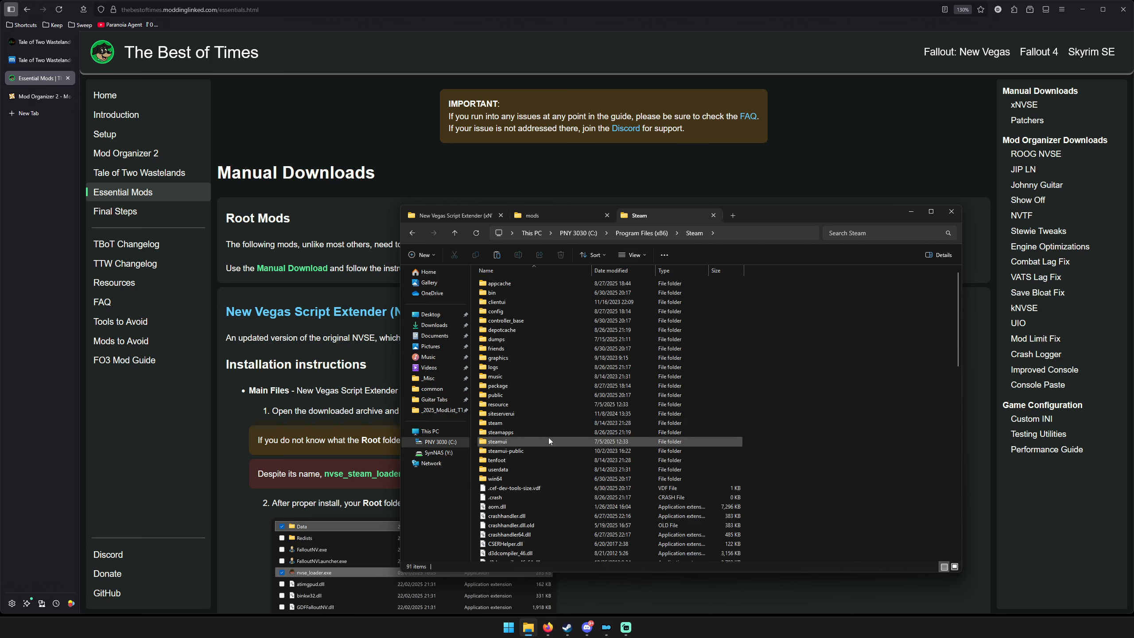
double_click(544, 433)
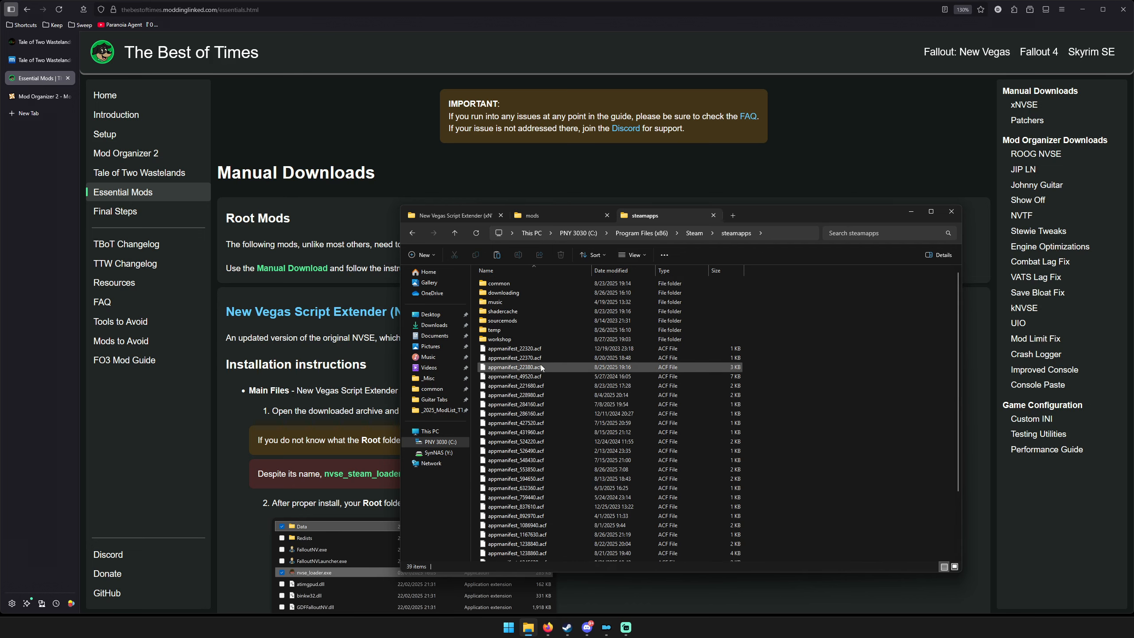
double_click(509, 283)
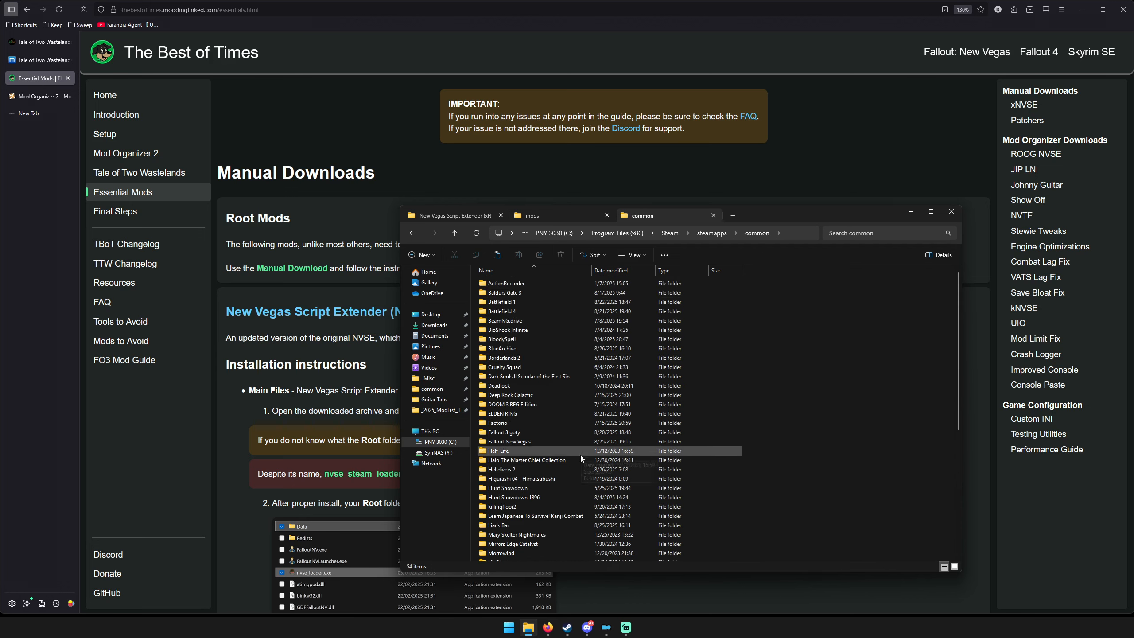
double_click(528, 443)
key("ctrl+v")
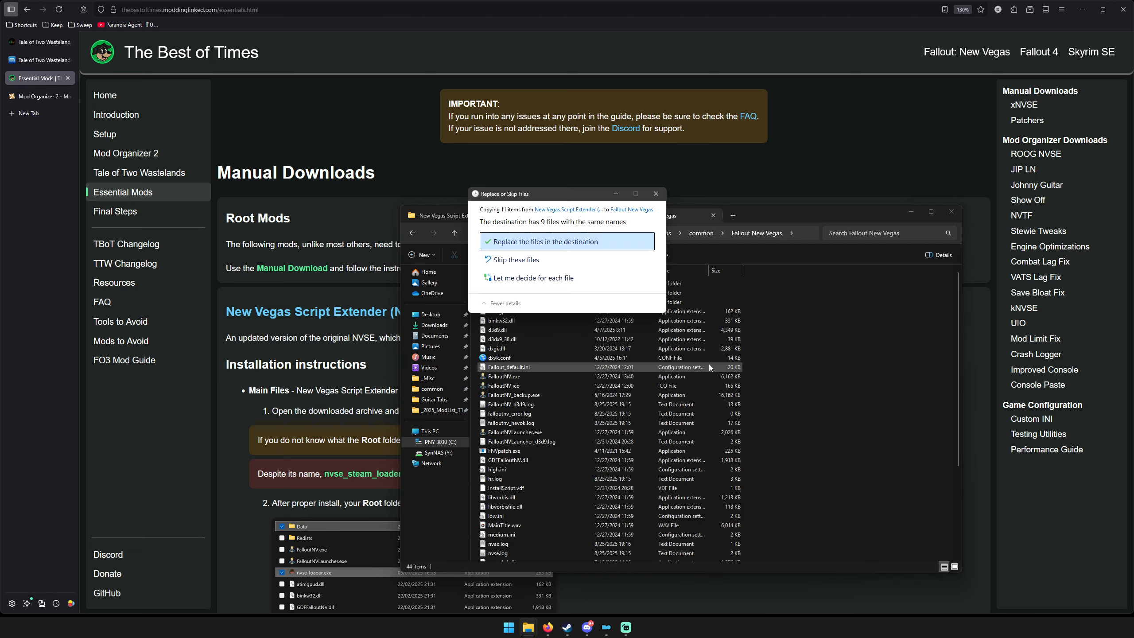
key("Return")
left_click_drag(842, 373, 842, 378)
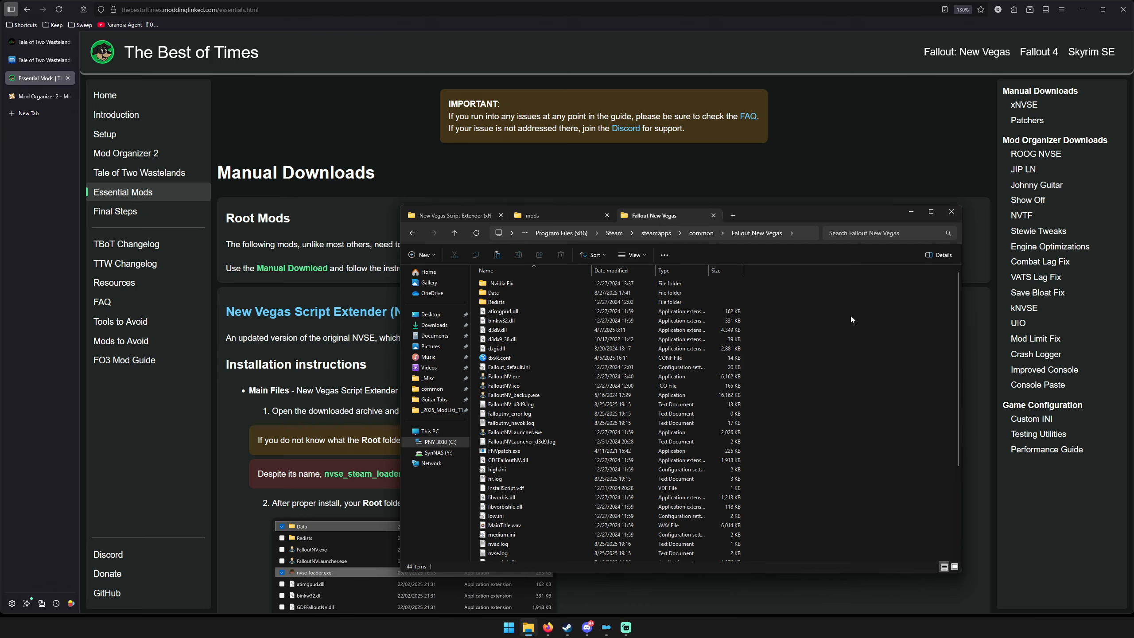
Check the guide's Steam and GOG patcher instructions, and return File Explorer to the 3 Essential Mods folder.
left_click_drag(818, 212, 1043, 169)
scroll(537, 312, "down", 10)
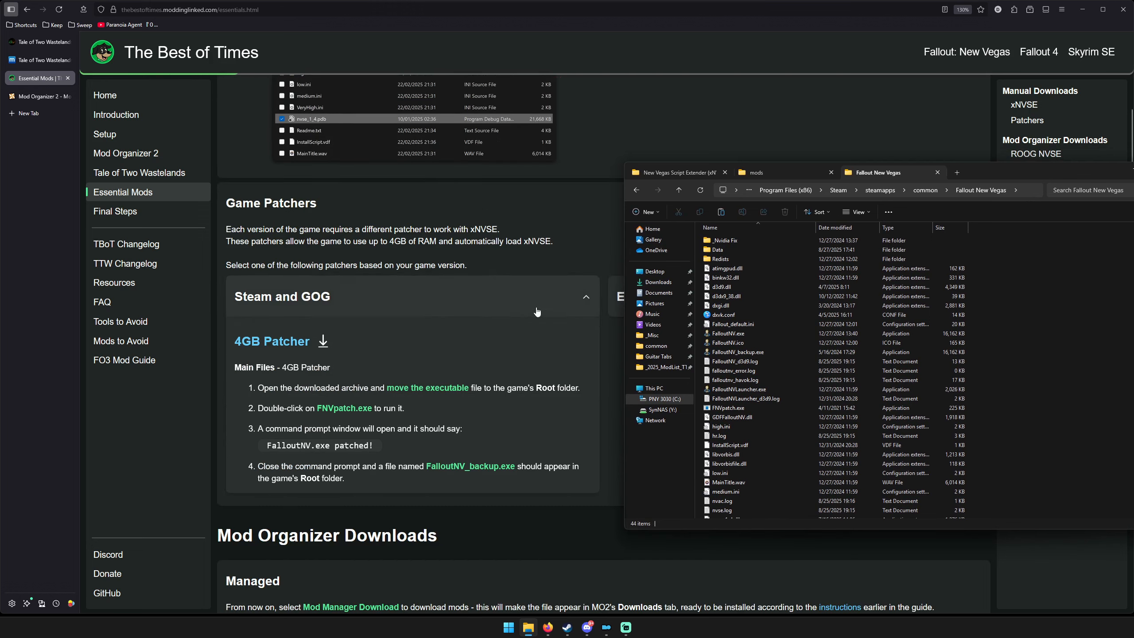
left_click_drag(1044, 169, 587, 187)
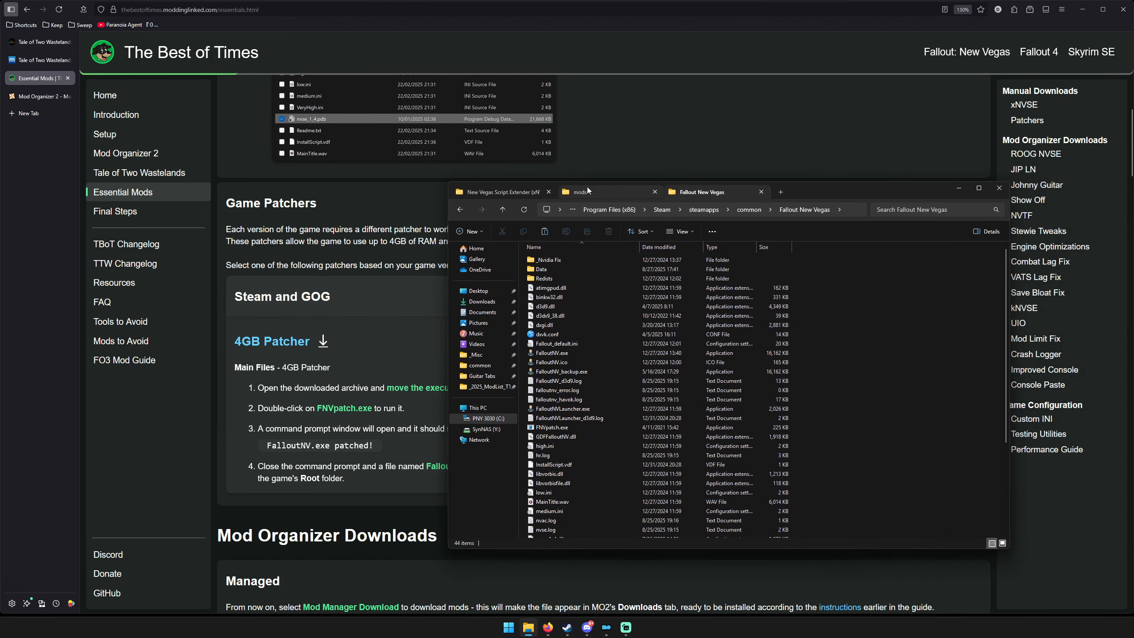
left_click(496, 192)
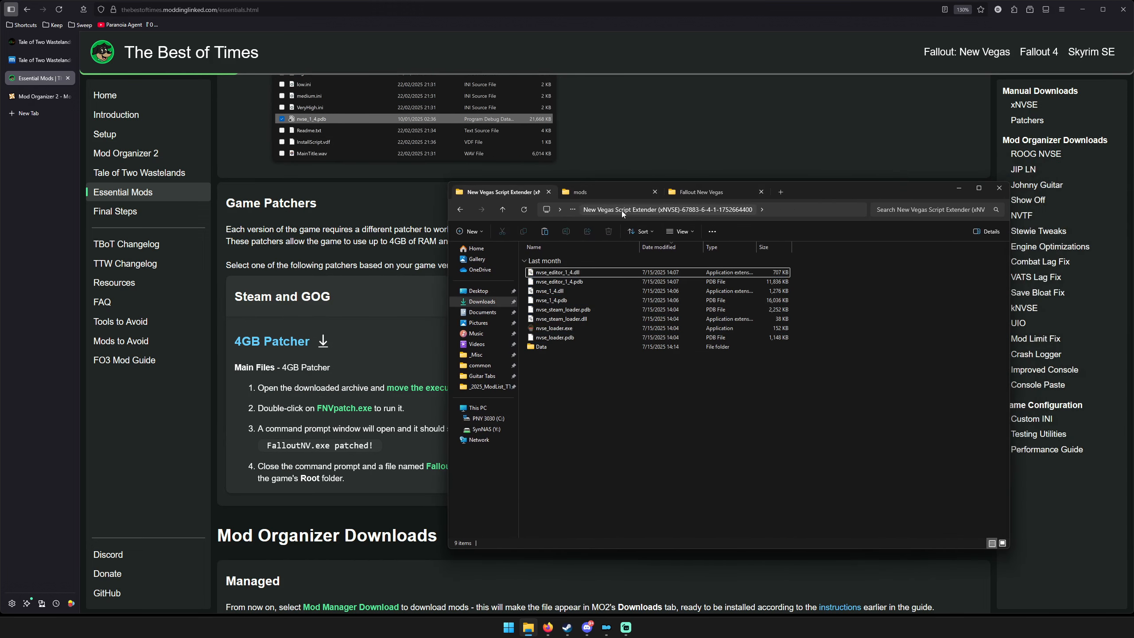
left_click(460, 209)
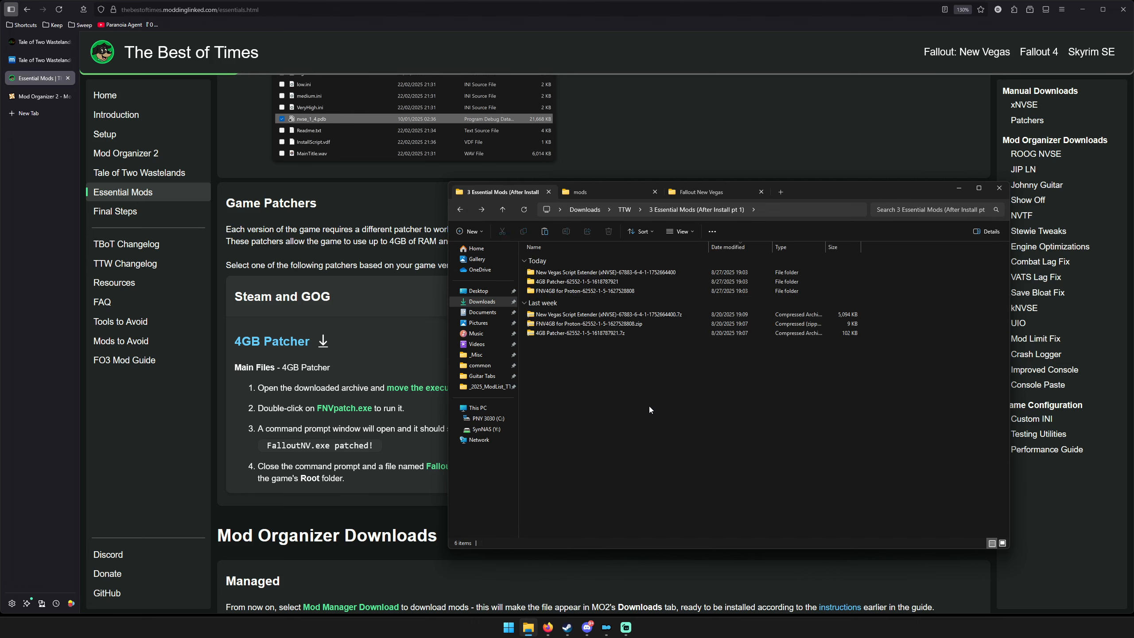
Review the main files on the FNV 4GB Patcher Nexus page, then close it and the Mod Organizer 2 page.
middle_click(269, 347)
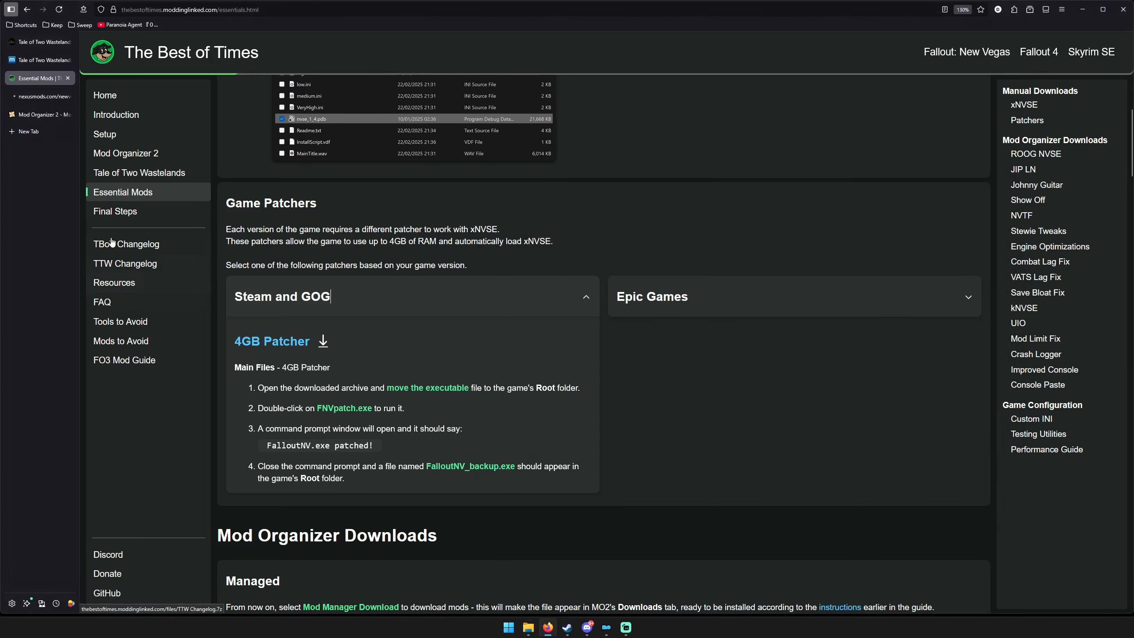
left_click(41, 97)
scroll(390, 427, "down", 3)
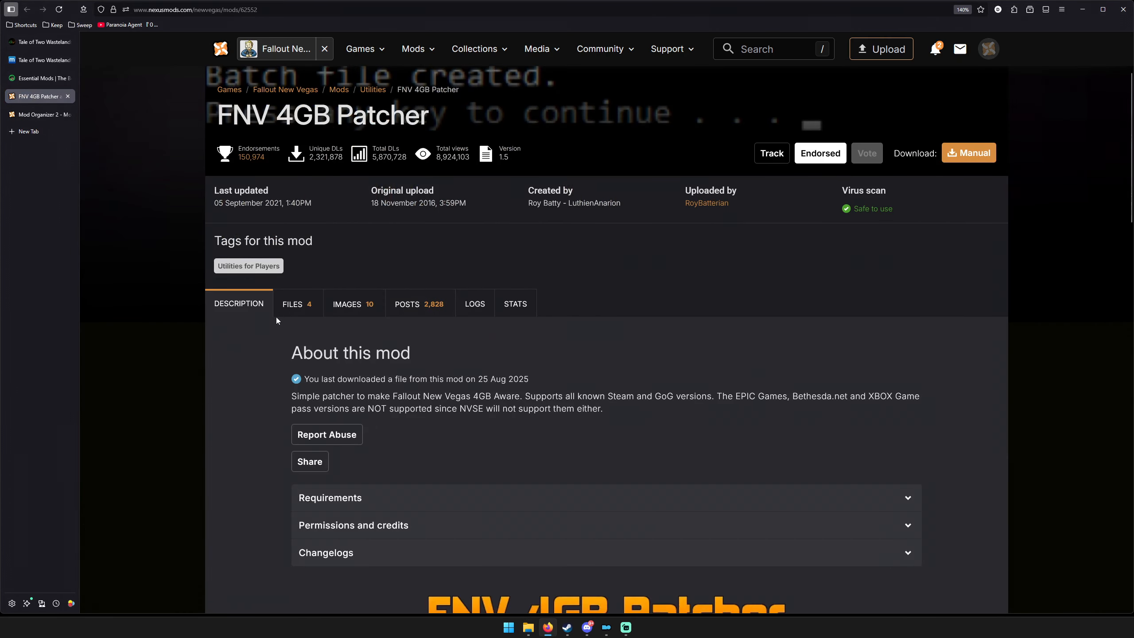
left_click(279, 308)
scroll(342, 247, "down", 6)
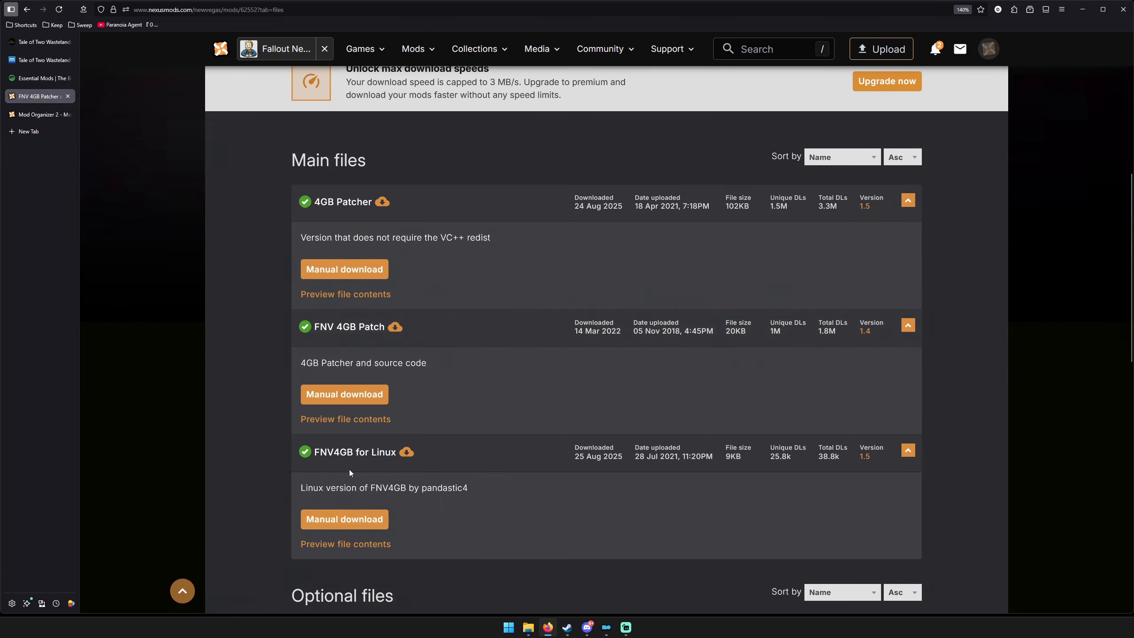
key("ctrl+w")
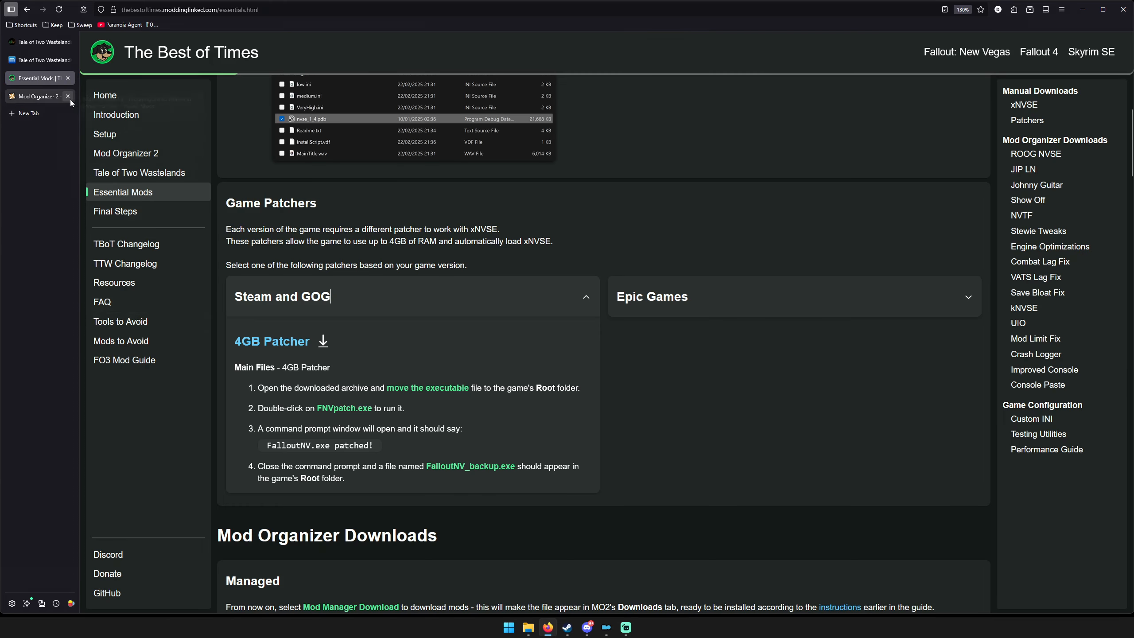
left_click(67, 96)
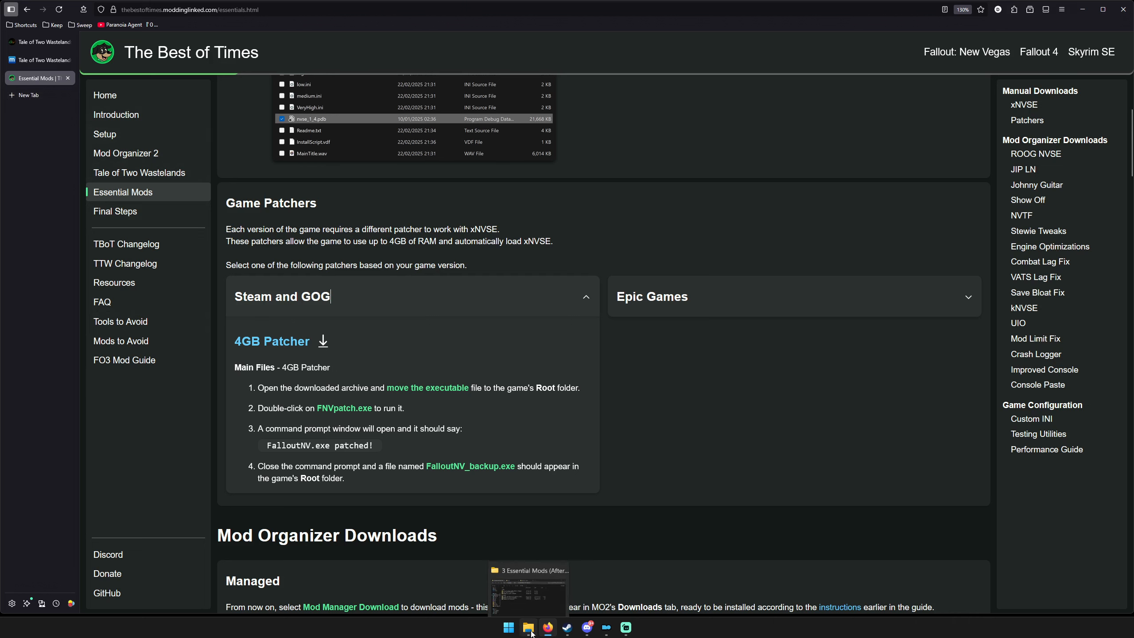
Copy FNVpatch.exe from the extracted 4GB Patcher folder into the Fallout New Vegas folder, replacing the existing file, and run it.
left_click(531, 585)
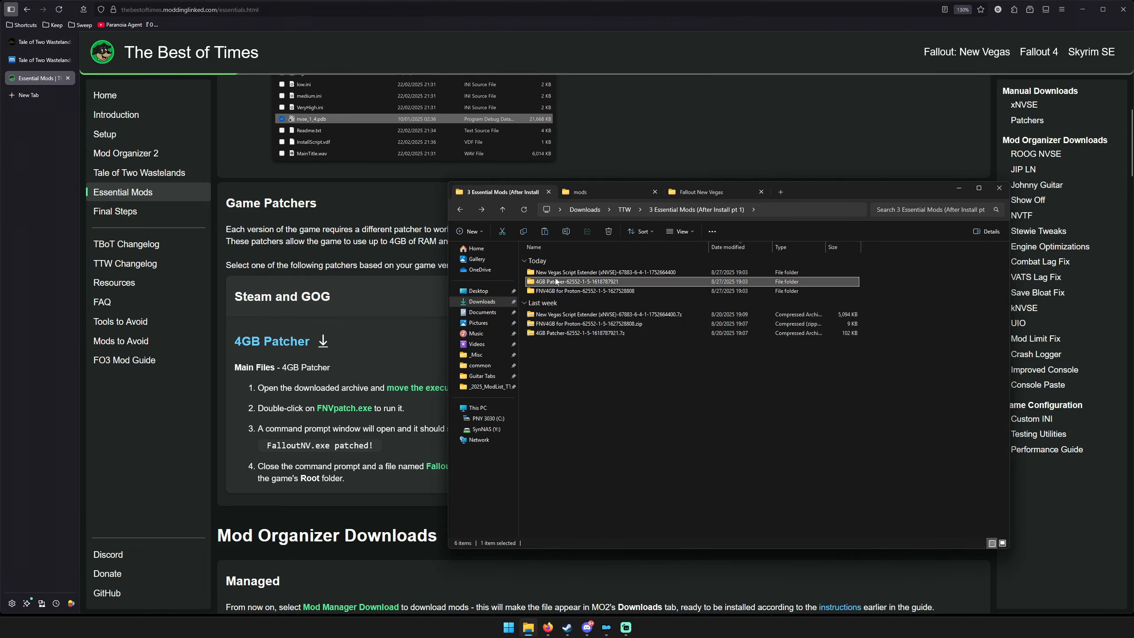
double_click(576, 282)
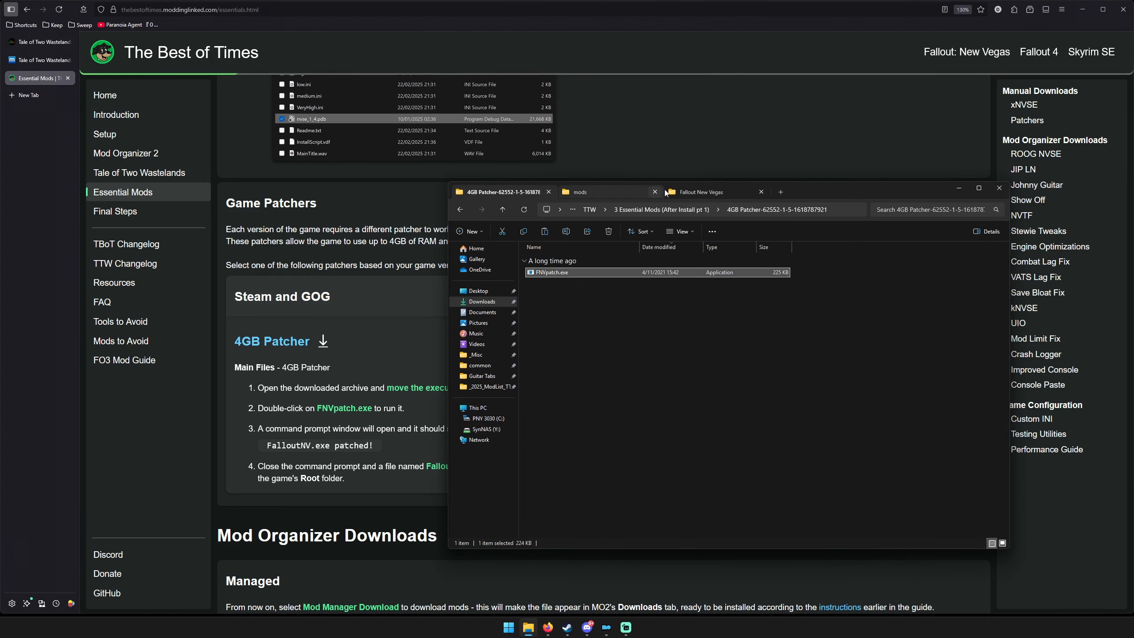
left_click(701, 191)
key("ctrl+v")
key("Return")
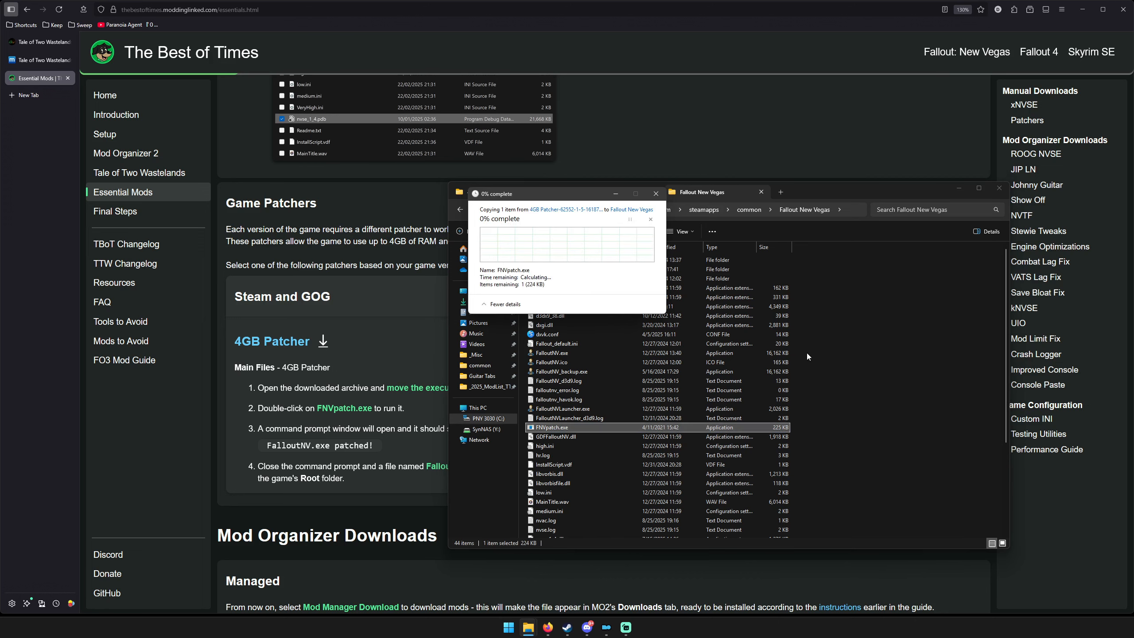
double_click(548, 427)
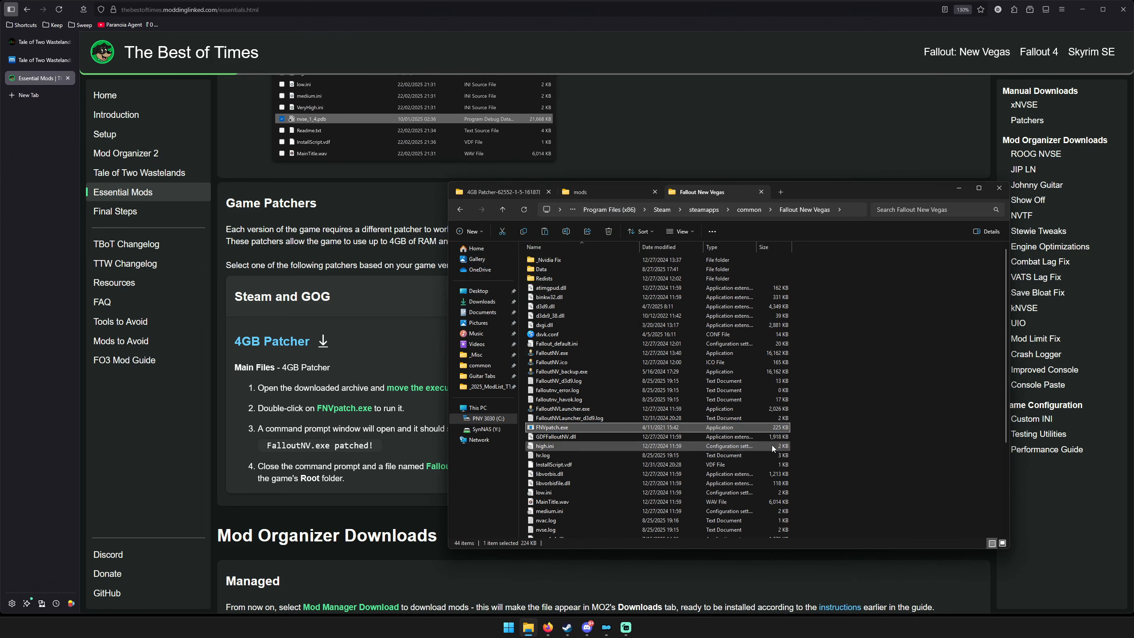
left_click_drag(577, 130, 731, 222)
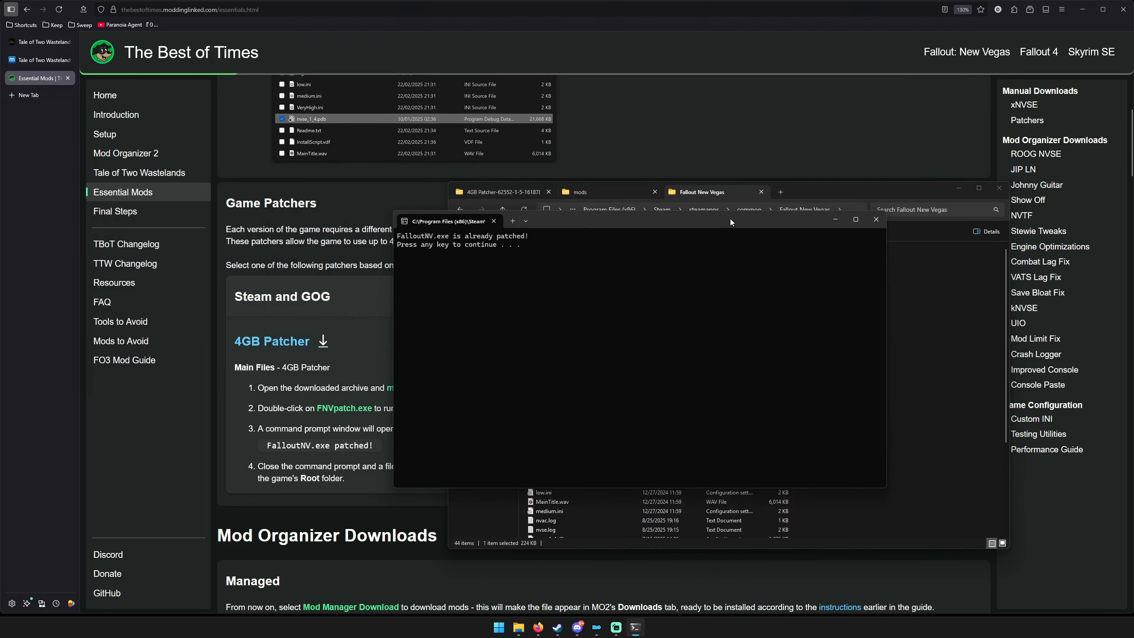
Dismiss the 4GB patcher's command prompt, clear the file selection in the Fallout New Vegas folder and minimize File Explorer.
key("Return")
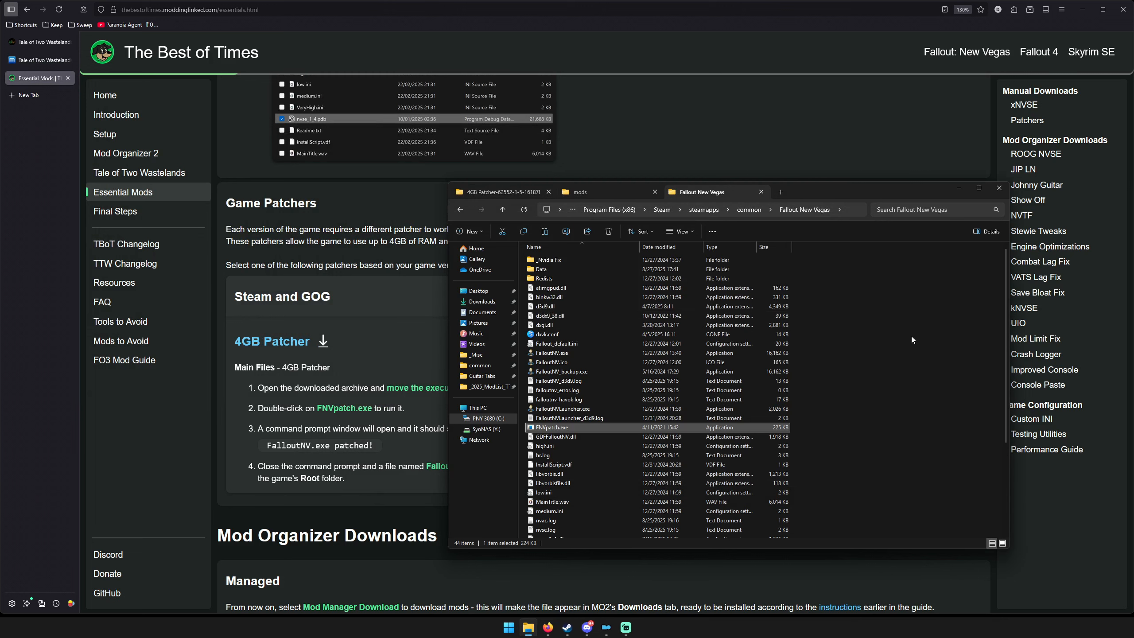
left_click(910, 336)
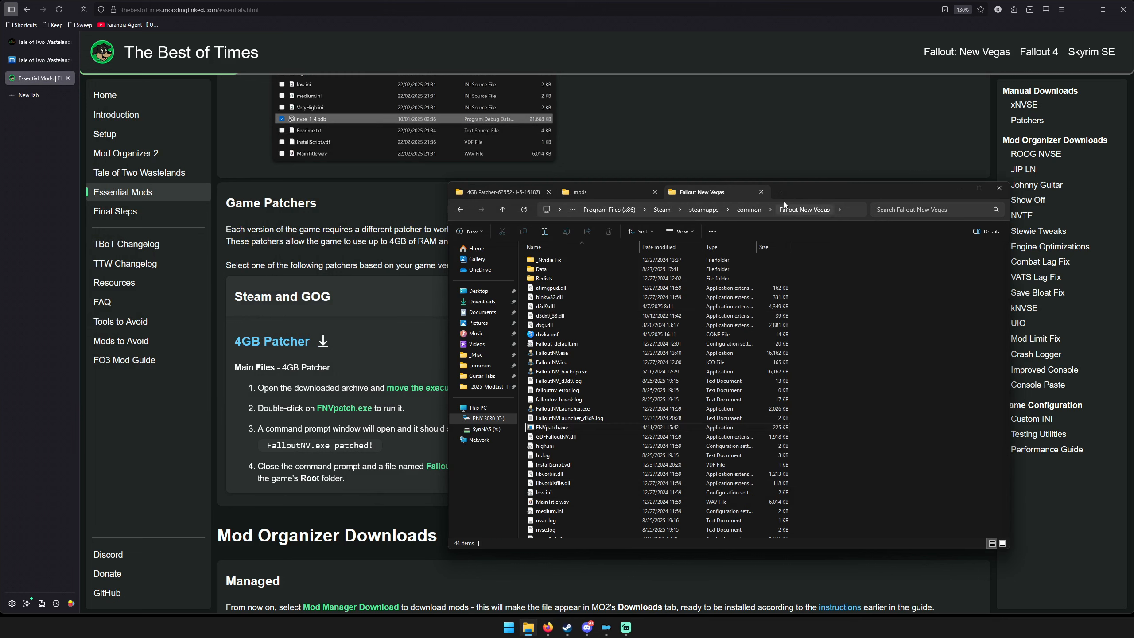
left_click(956, 188)
Read the guide's Mod Organizer Downloads section up to the first plugins, and bring up Mod Organizer 2.
scroll(738, 308, "down", 5)
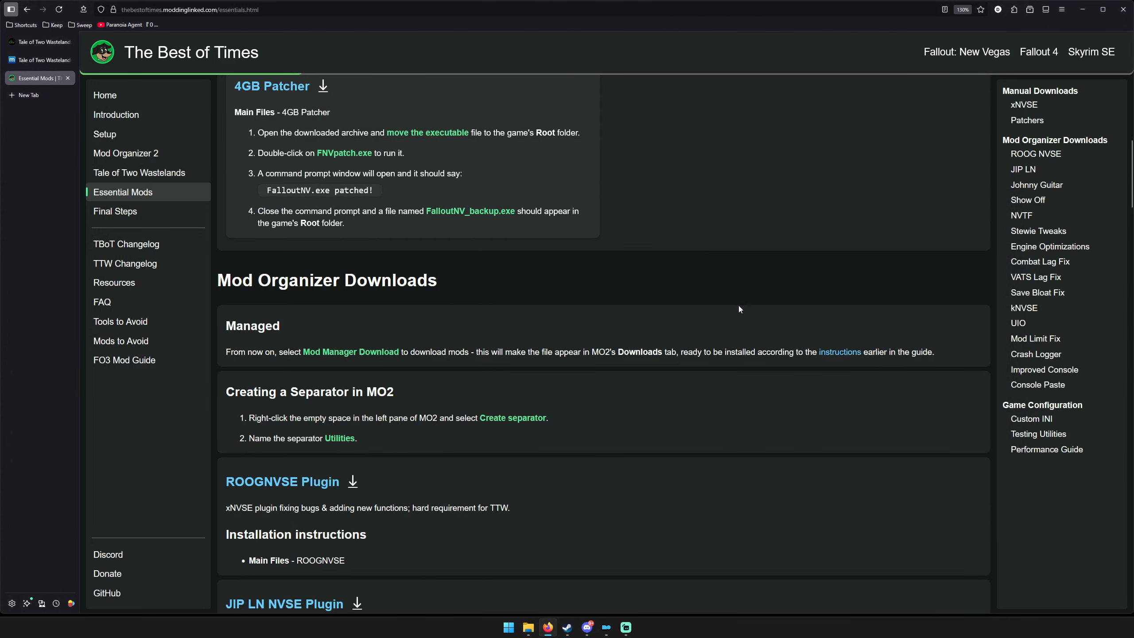
scroll(739, 308, "down", 3)
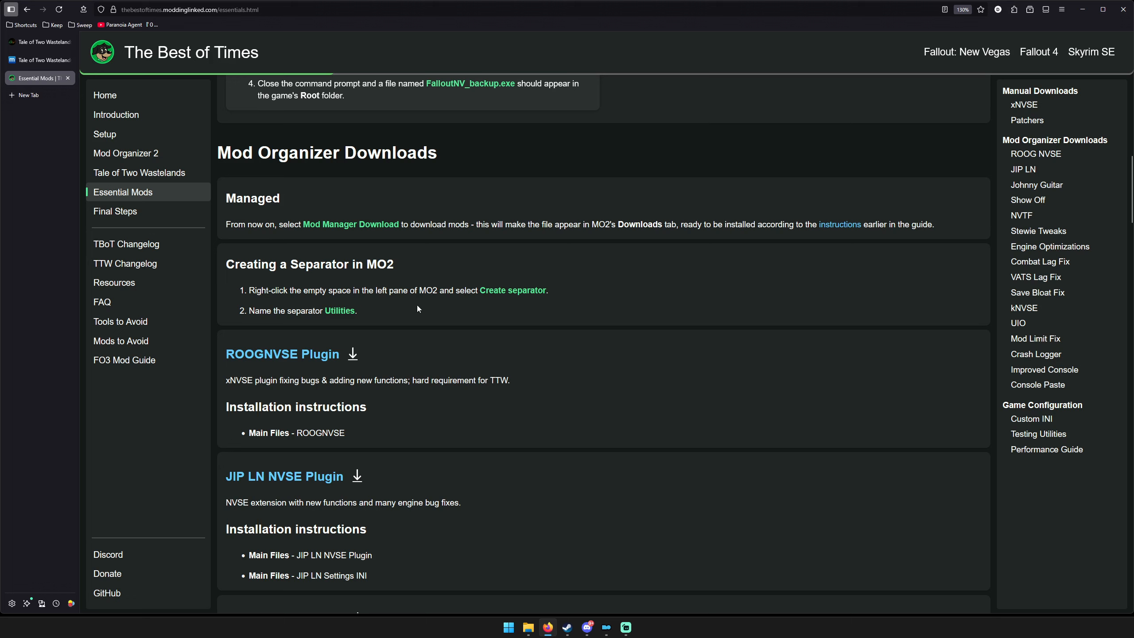
scroll(688, 461, "down", 3)
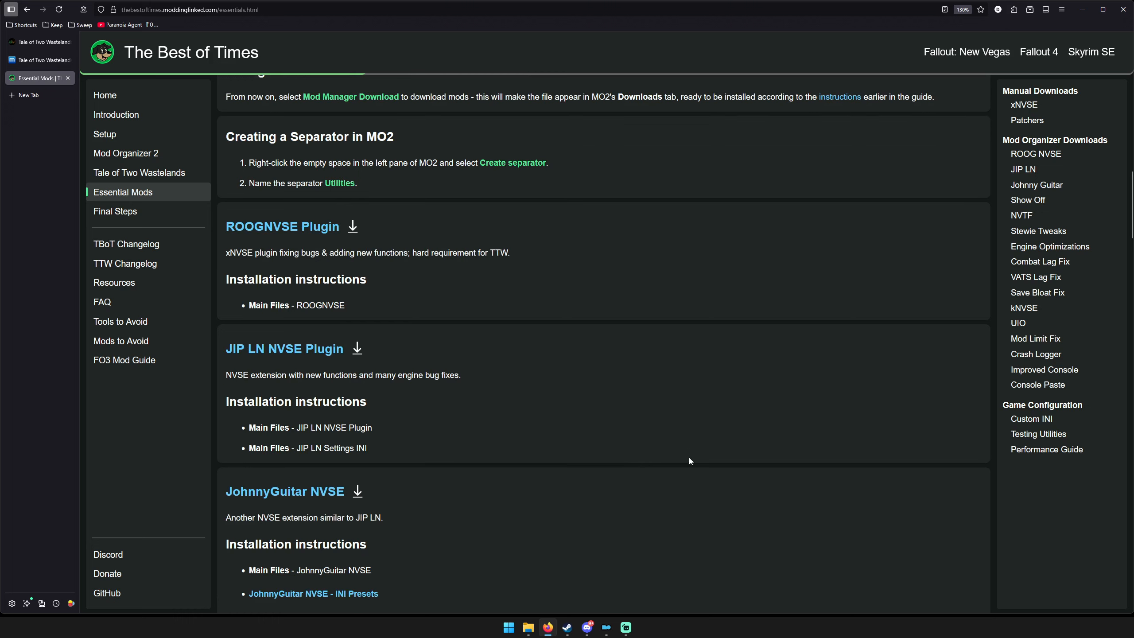
left_click(606, 628)
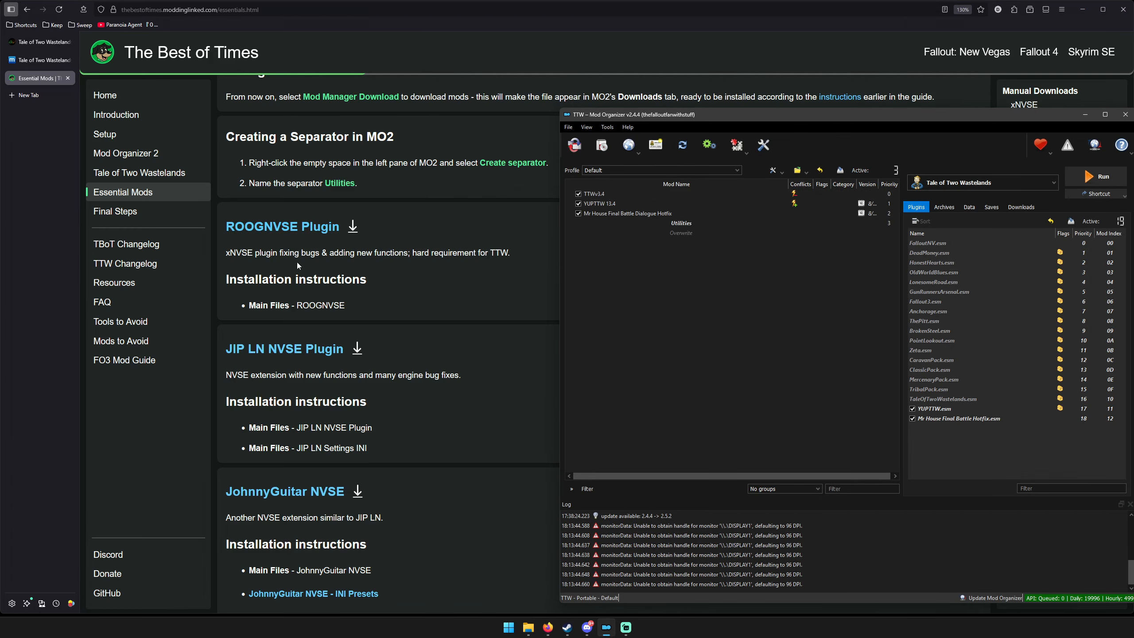
Open the ROOGNVSE Plugin page on Nexus Mods from the guide and review its main files.
left_click(290, 237)
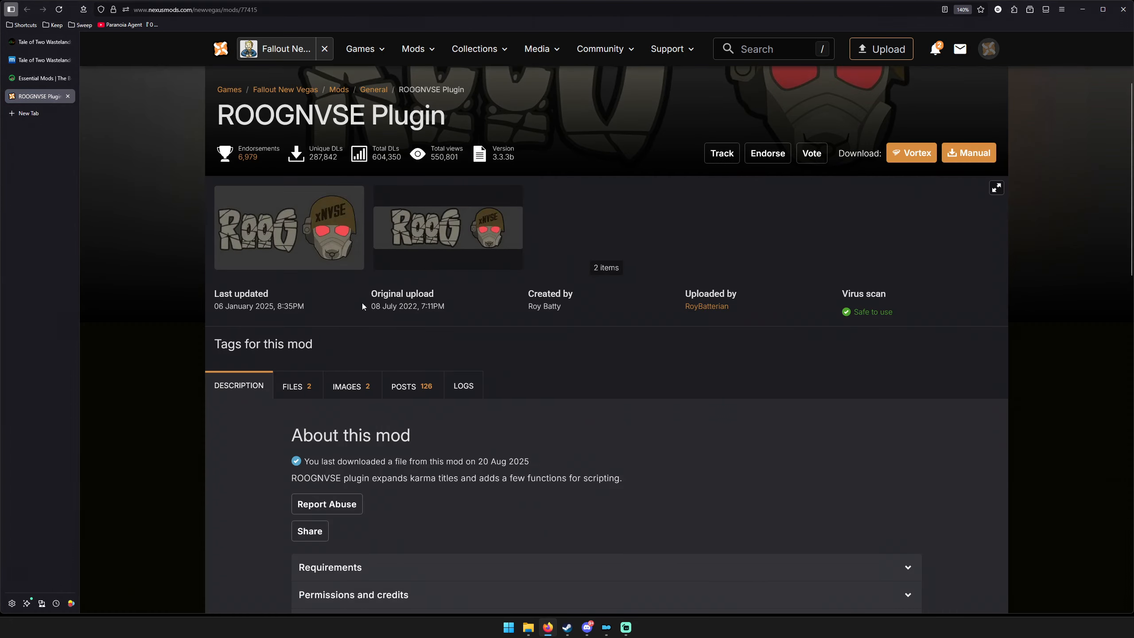
left_click(297, 385)
scroll(172, 324, "down", 5)
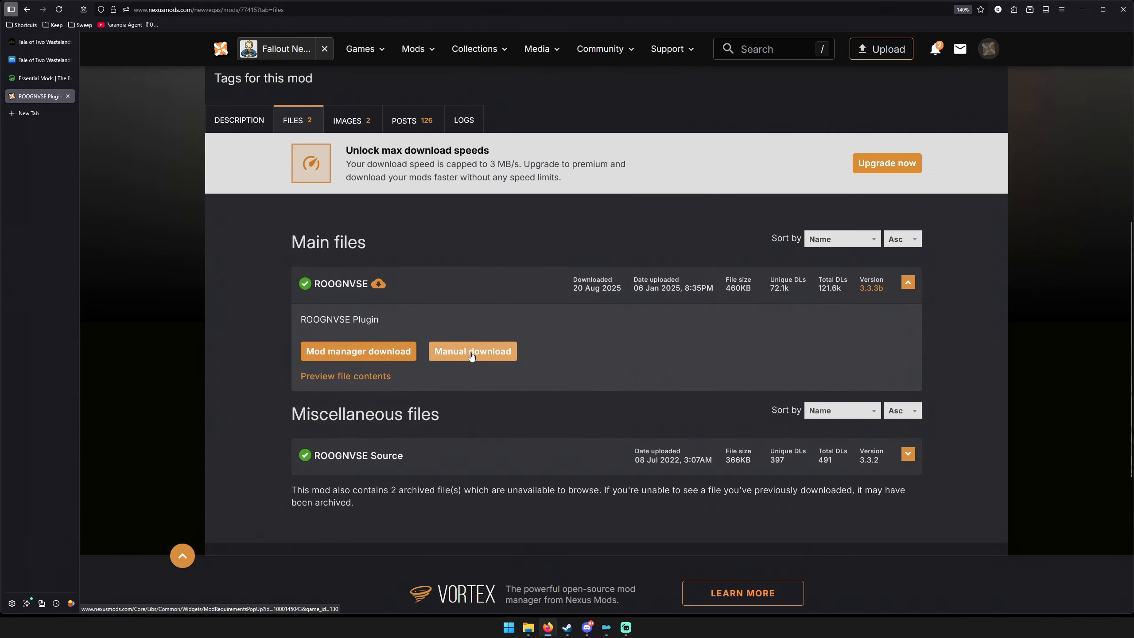
Check the Downloads folder in a new File Explorer tab, close that tab and show the mods folder.
left_click(528, 628)
left_click(781, 192)
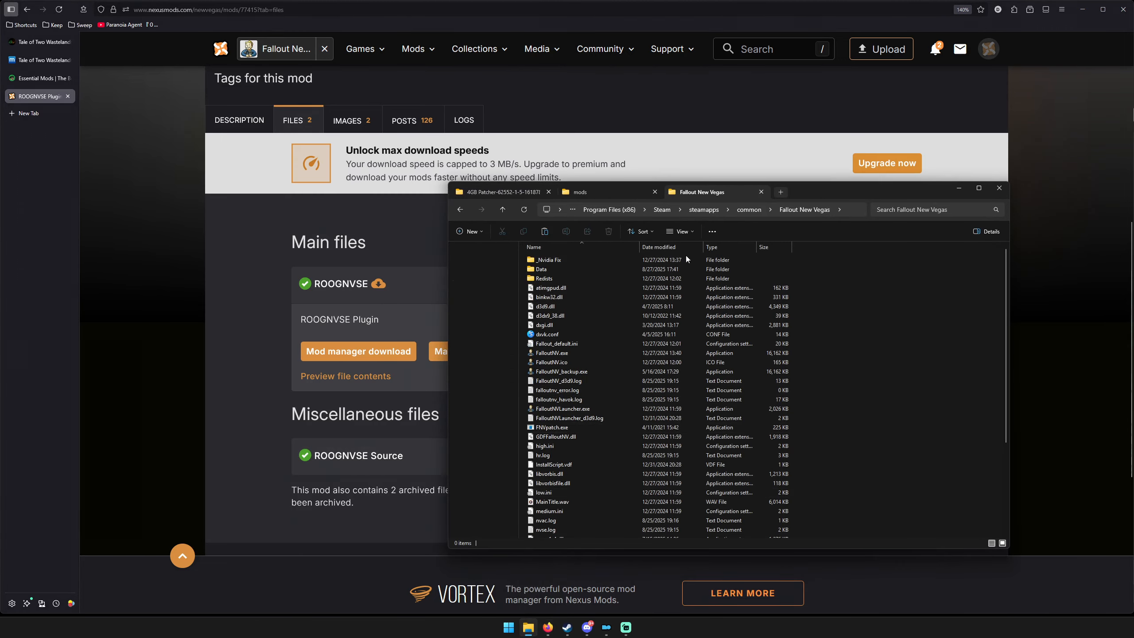
left_click(485, 301)
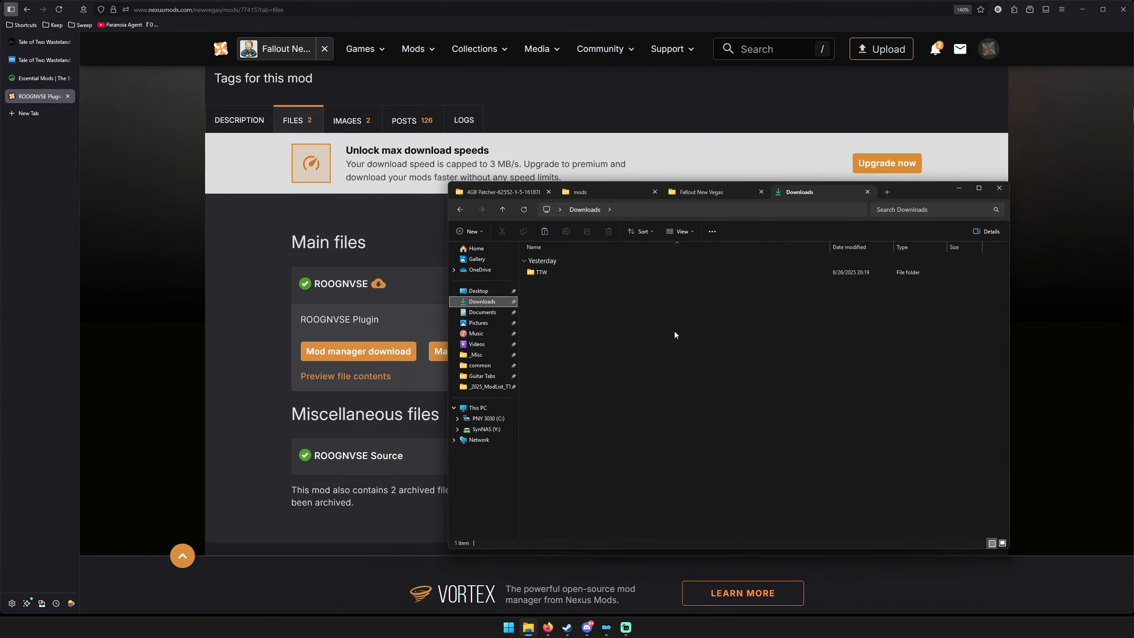
left_click(867, 192)
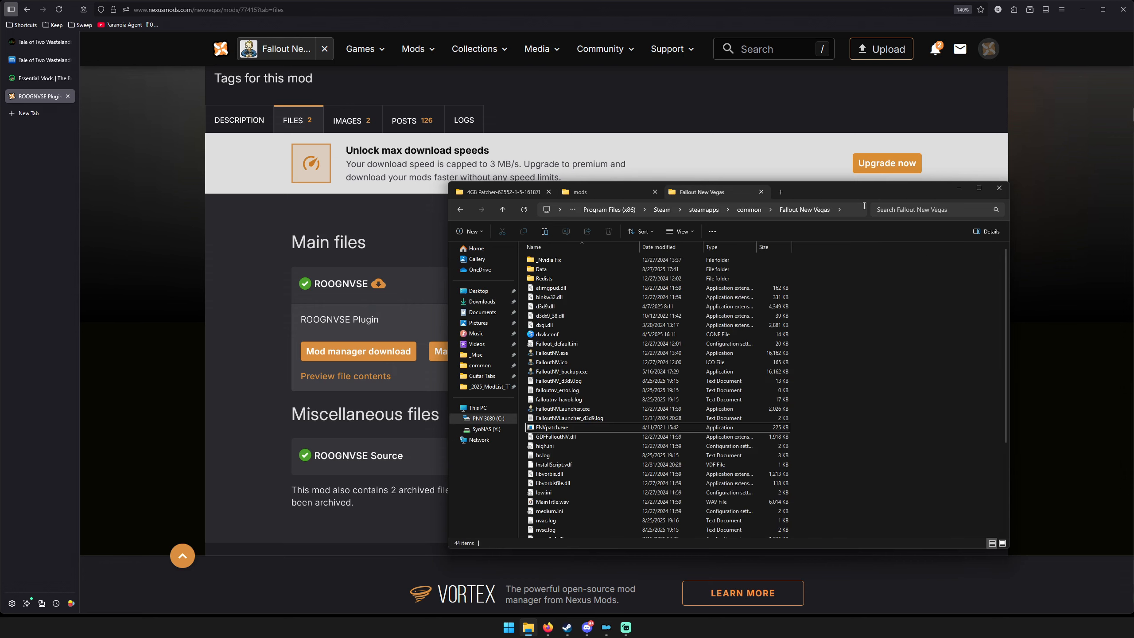
left_click(597, 191)
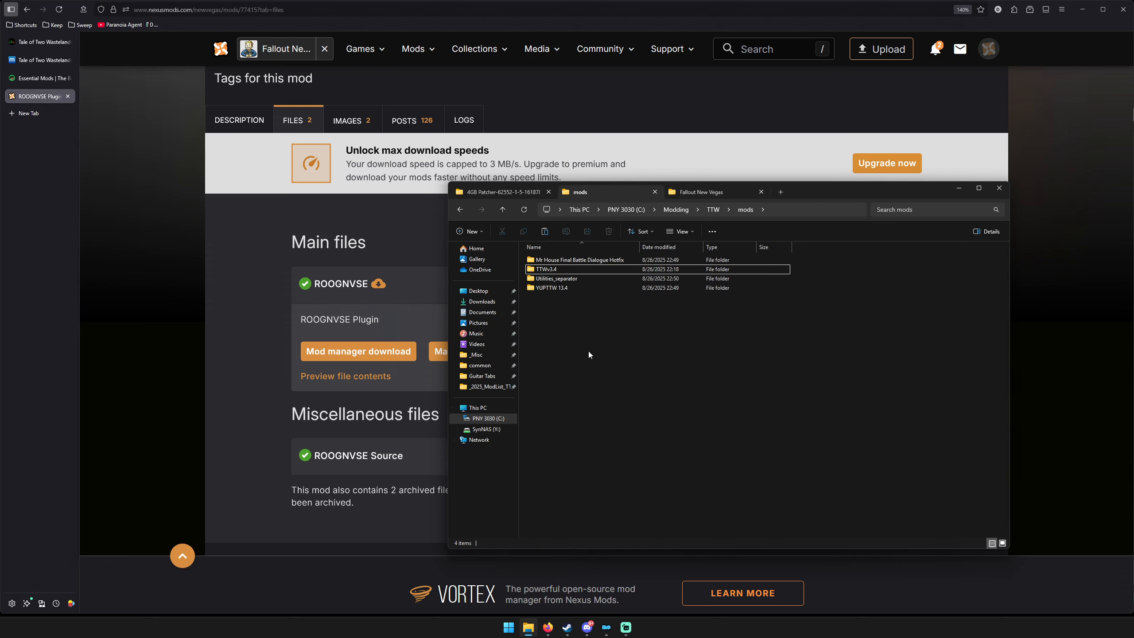
Return to the guide's Essential Mods page and browse File Explorer to the 4 Essential Mods (After Install pt 2) folder in Downloads\TTW.
left_click(29, 80)
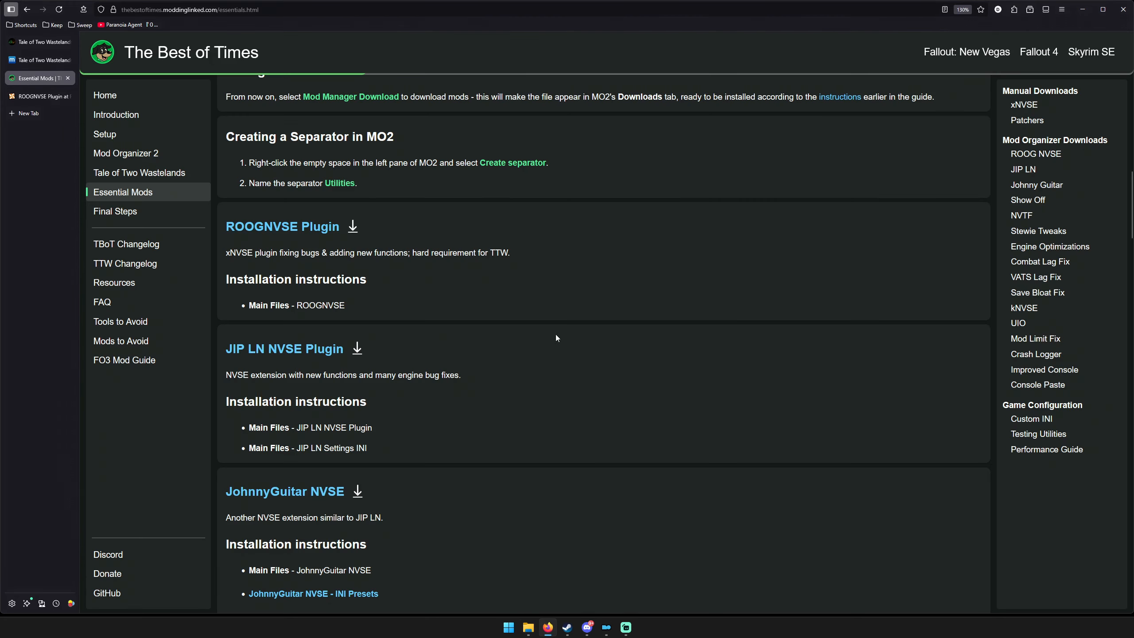
left_click(528, 627)
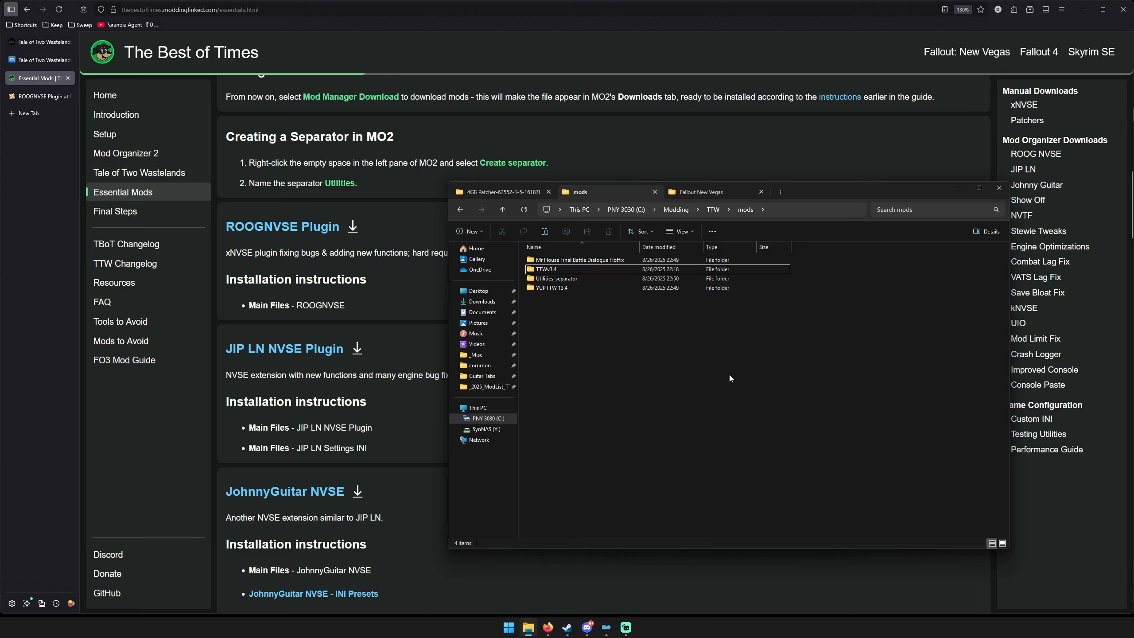
left_click(503, 192)
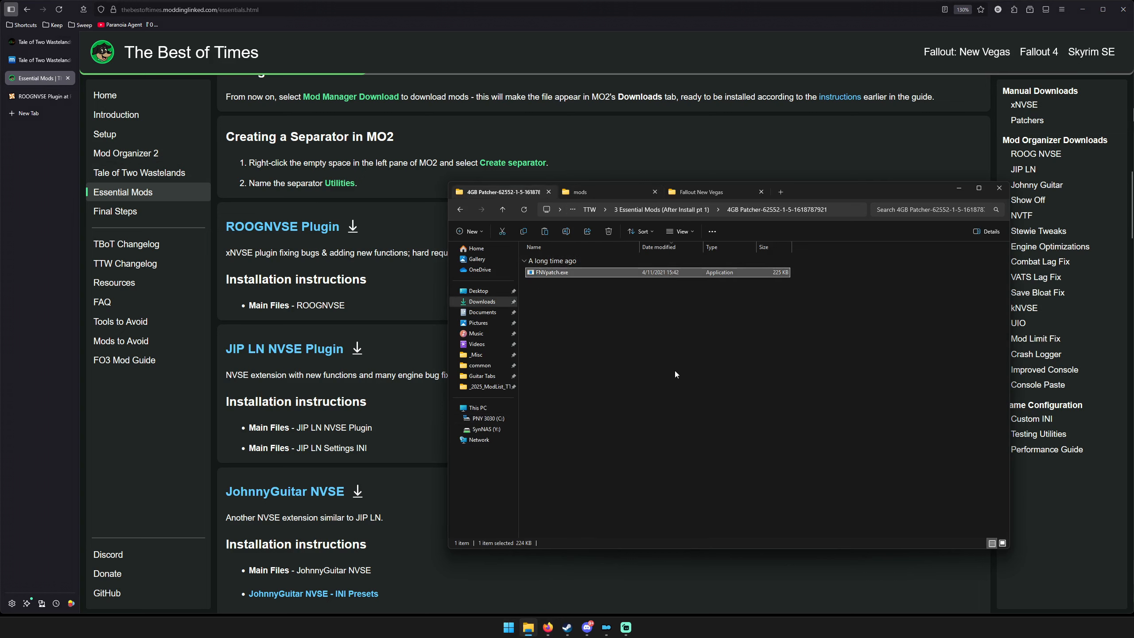
left_click(645, 210)
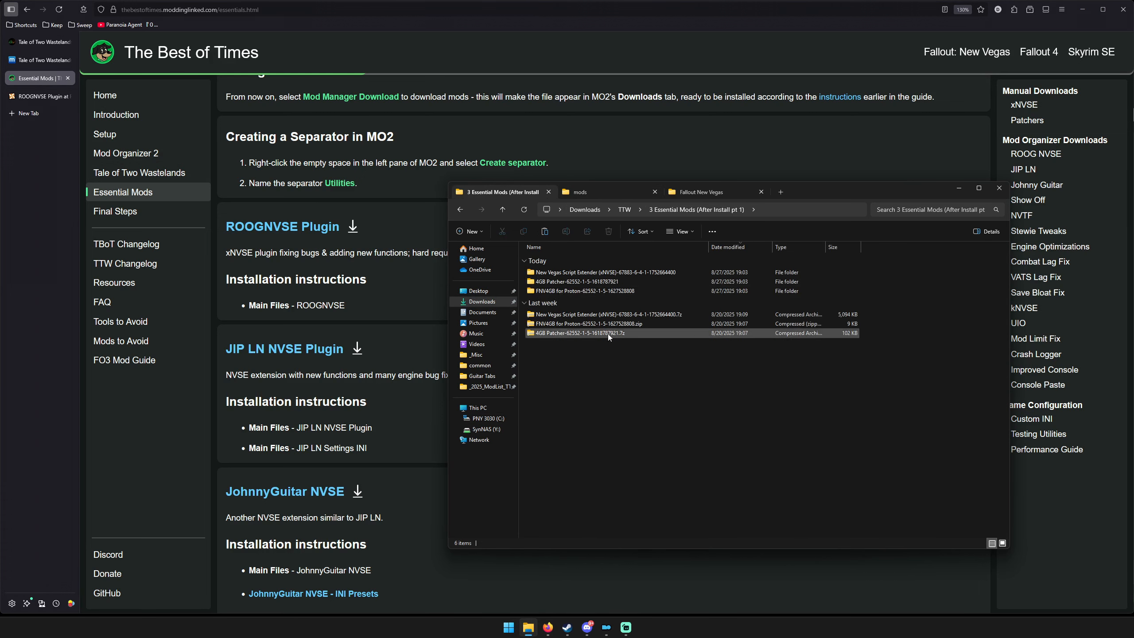
left_click(624, 209)
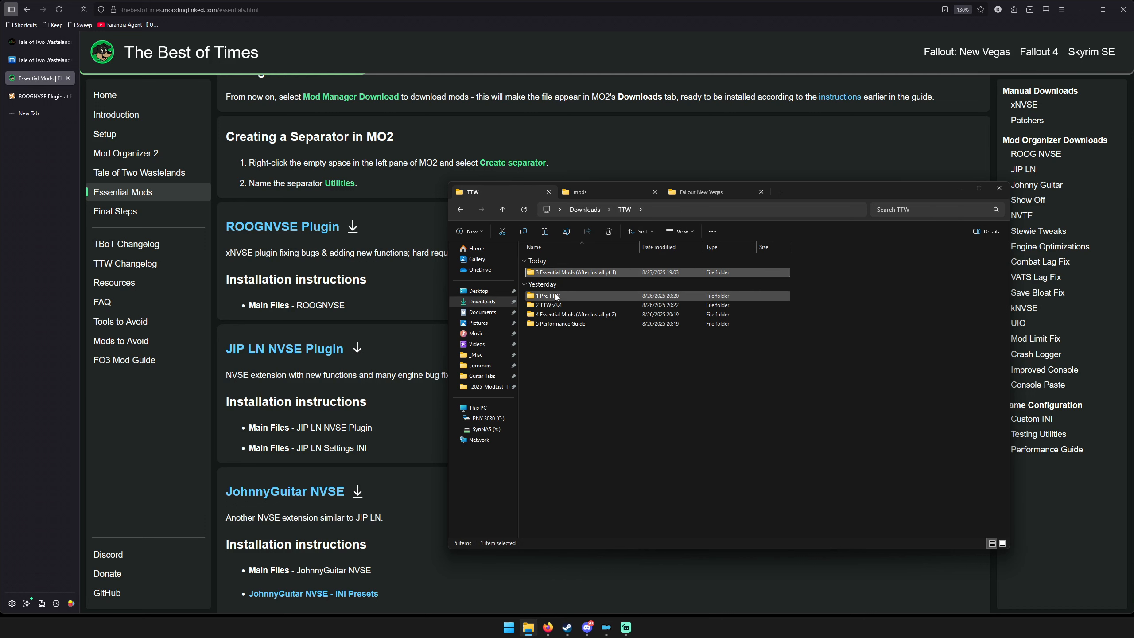
left_click(576, 314)
double_click(576, 314)
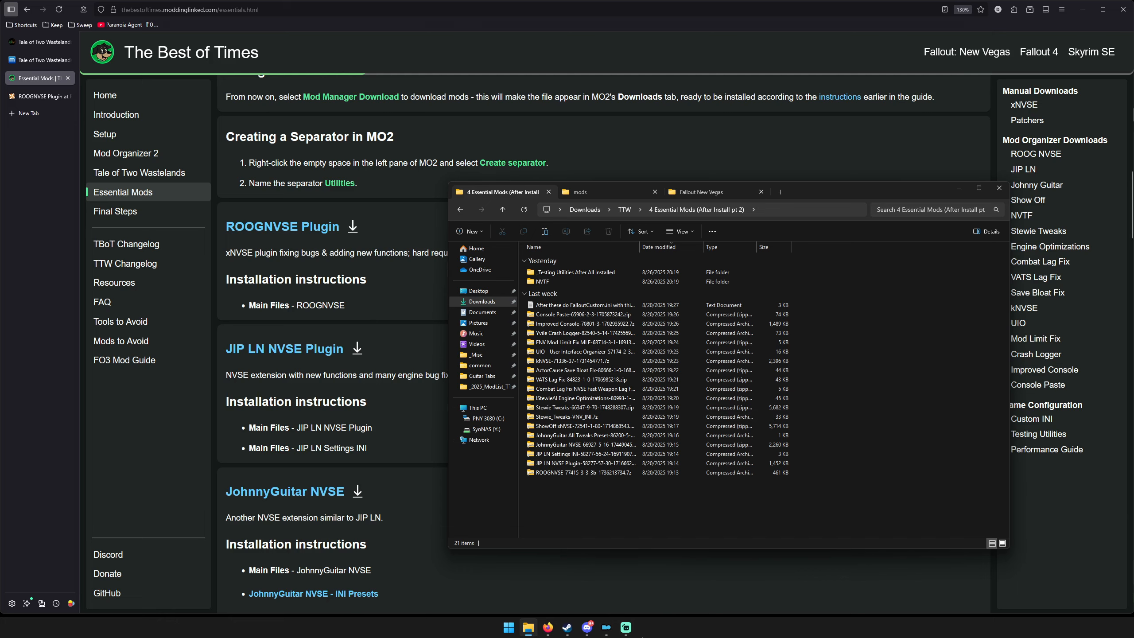
left_click(626, 628)
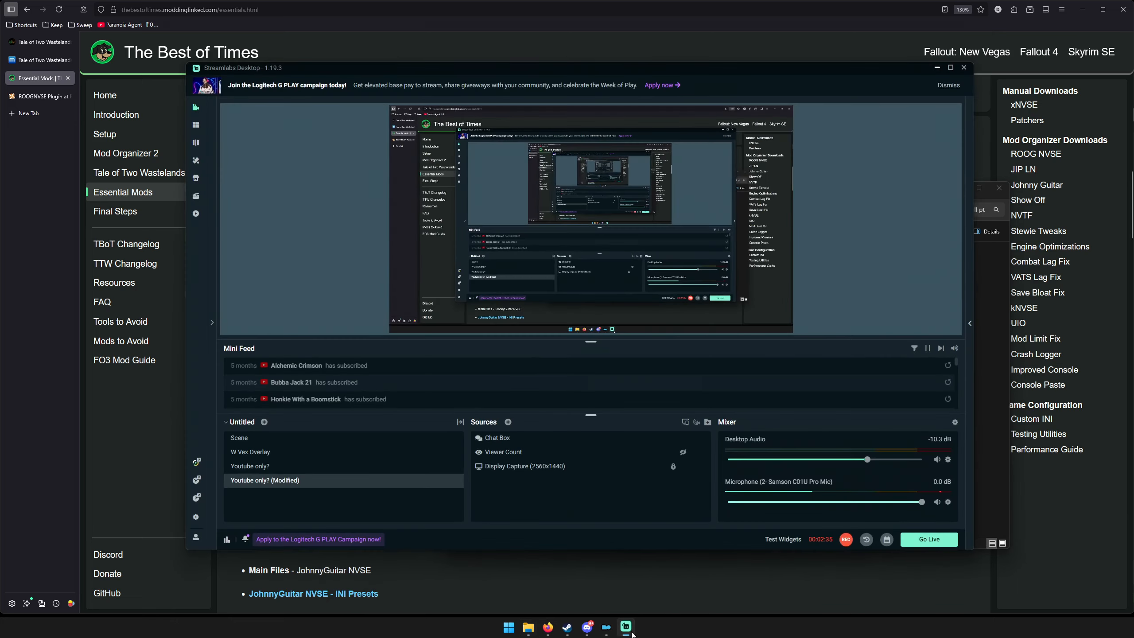
left_click(937, 66)
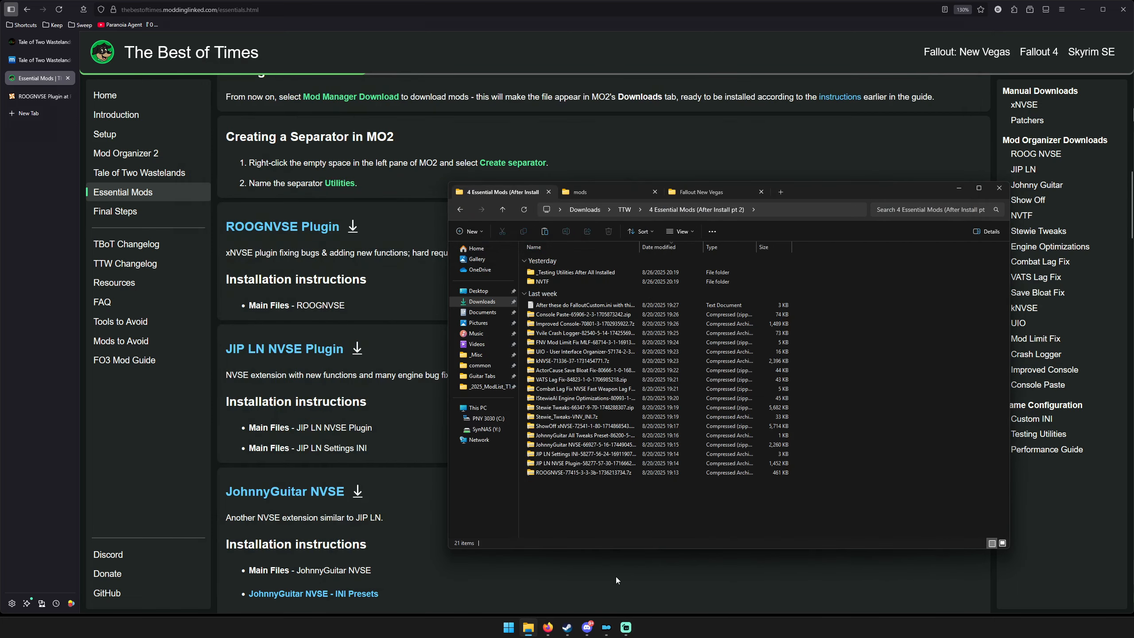
In Mod Organizer 2, start installing a mod from an archive, browse to 4 Essential Mods (After Install pt 2) and sort the archives by name.
left_click(606, 627)
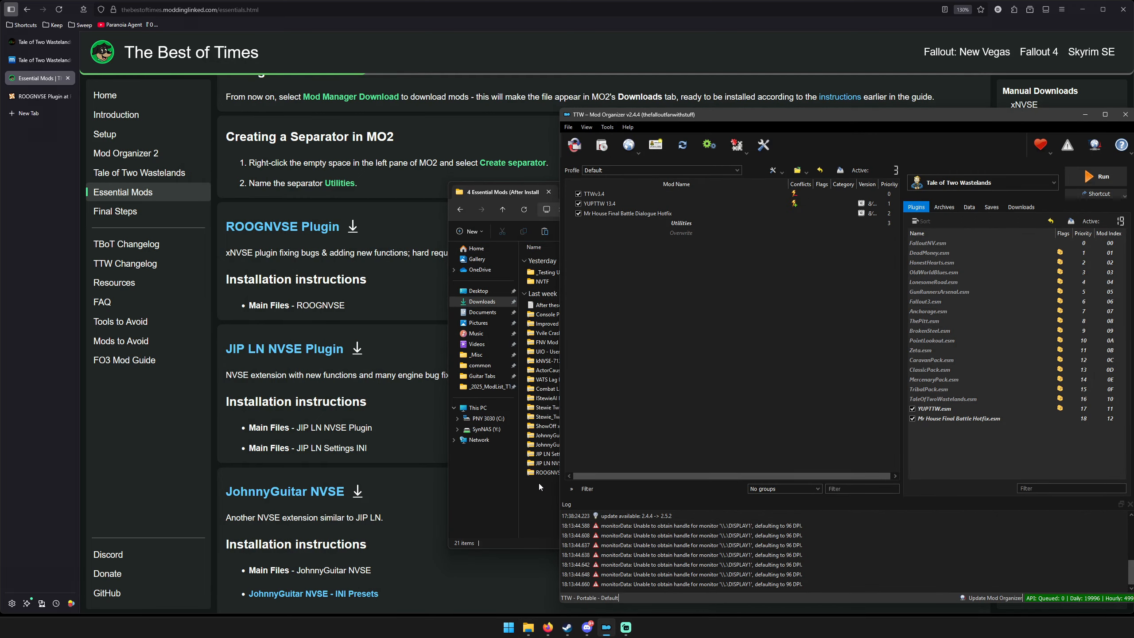
left_click(604, 150)
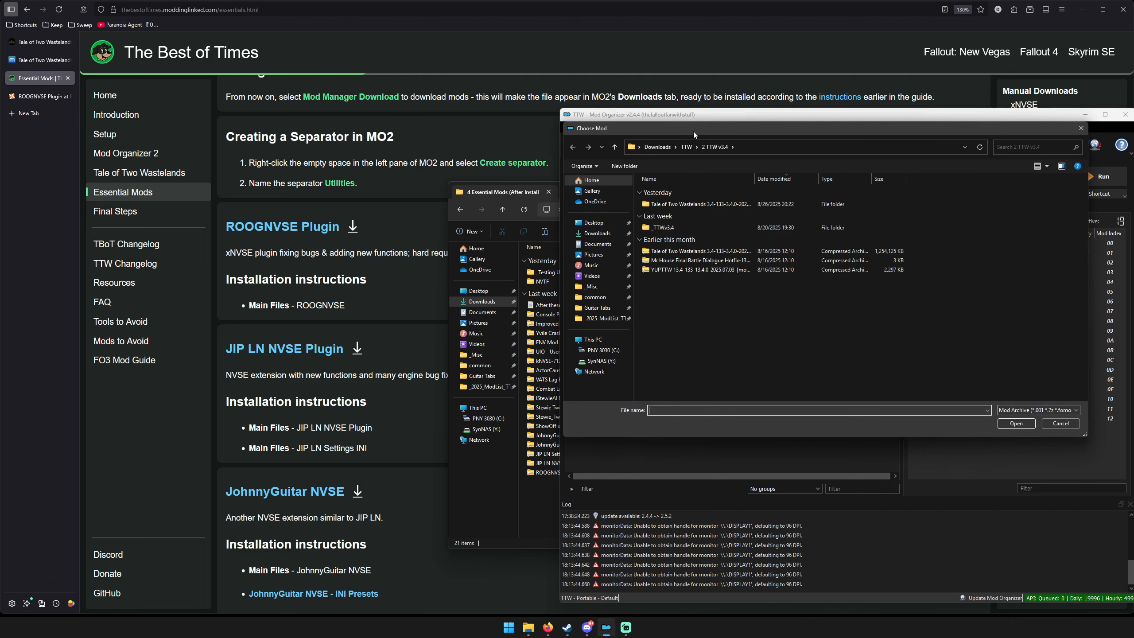
left_click_drag(692, 131, 557, 164)
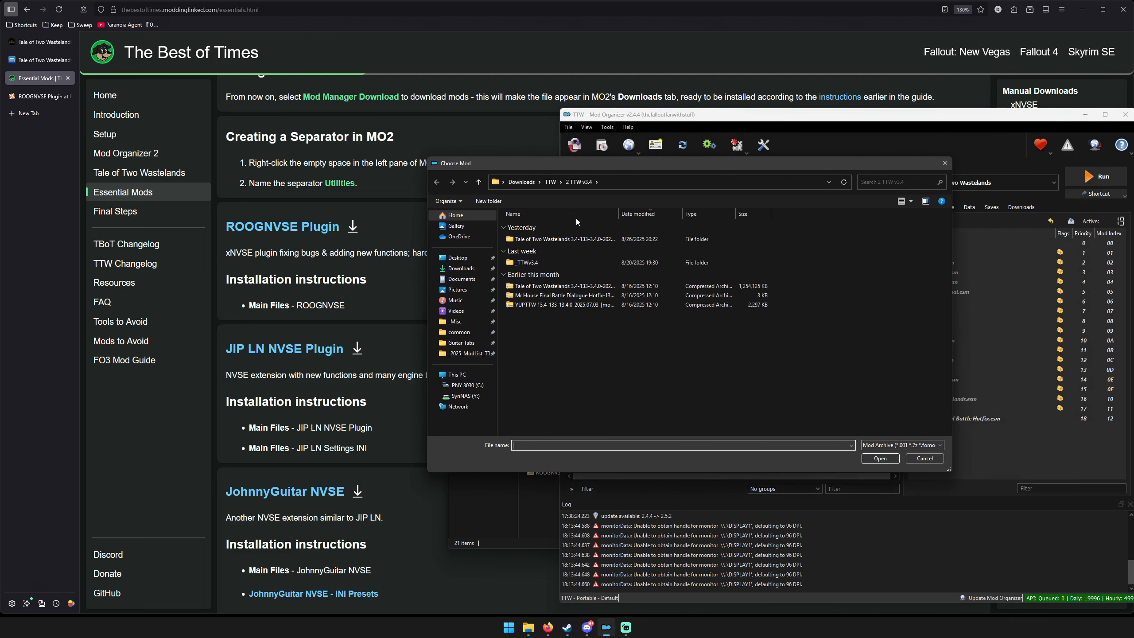
left_click(551, 182)
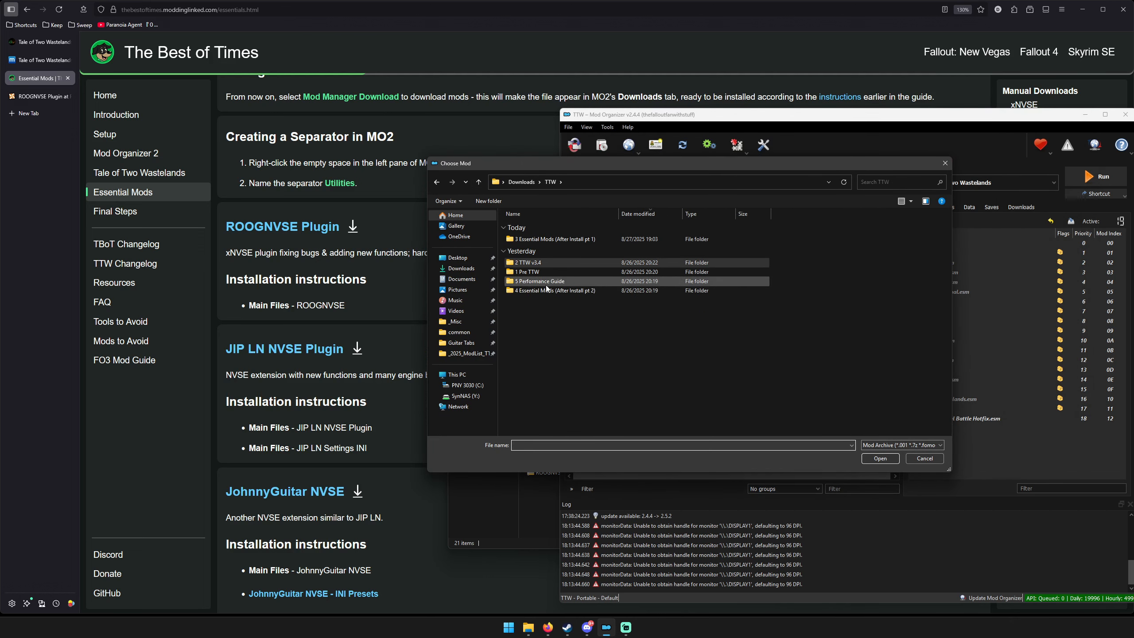
double_click(549, 293)
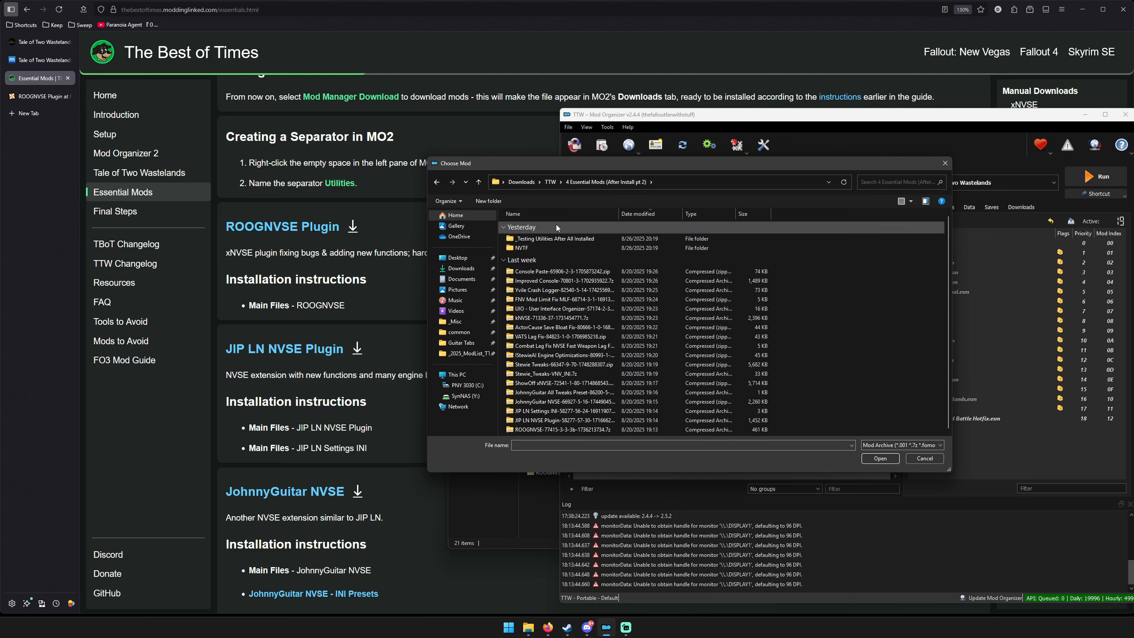
left_click(554, 210)
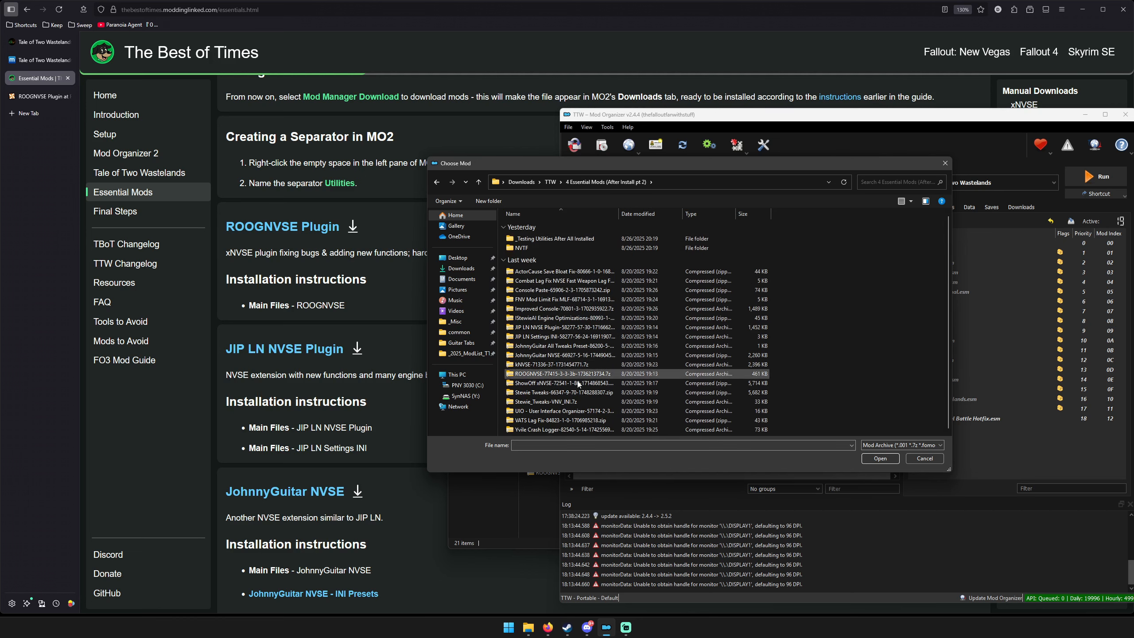
Install the ROOGNVSE archive under the name ROOGNVSE and enable it in the mod list.
double_click(541, 376)
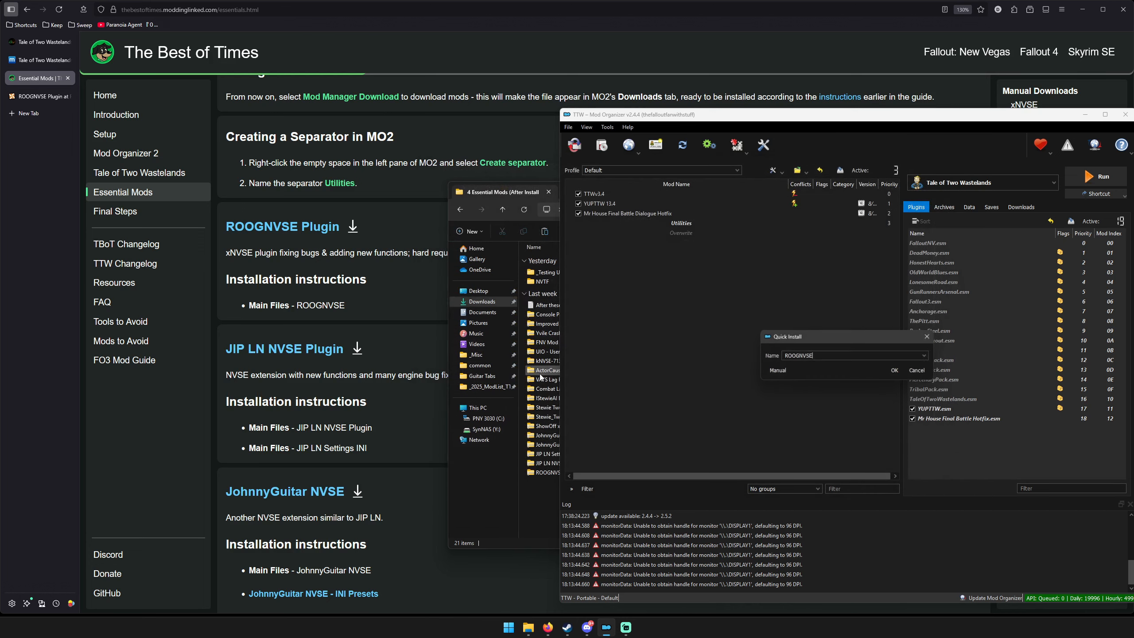
left_click(859, 371)
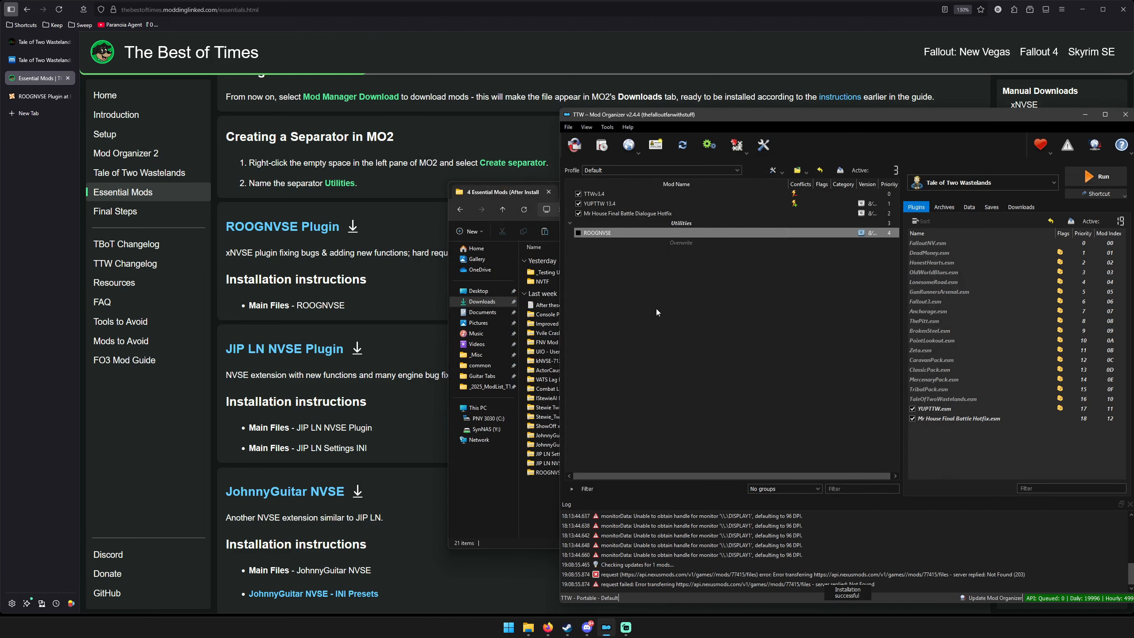
left_click(578, 233)
Install the JIP LN NVSE Plugin archive from the same folder and enable it below ROOGNVSE.
left_click(602, 145)
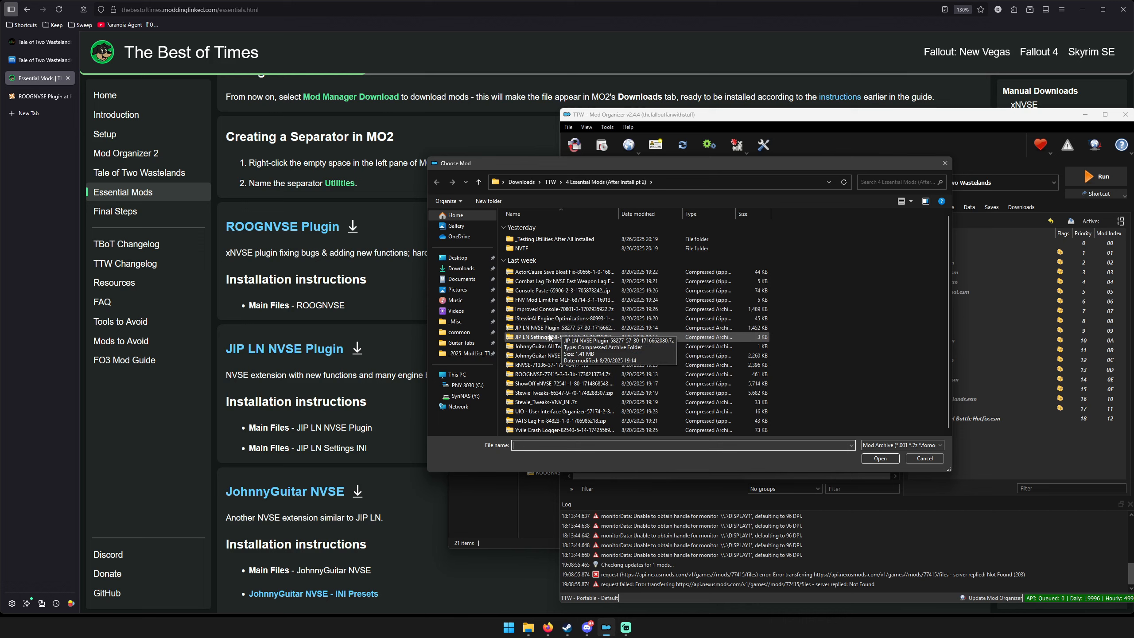
left_click(547, 329)
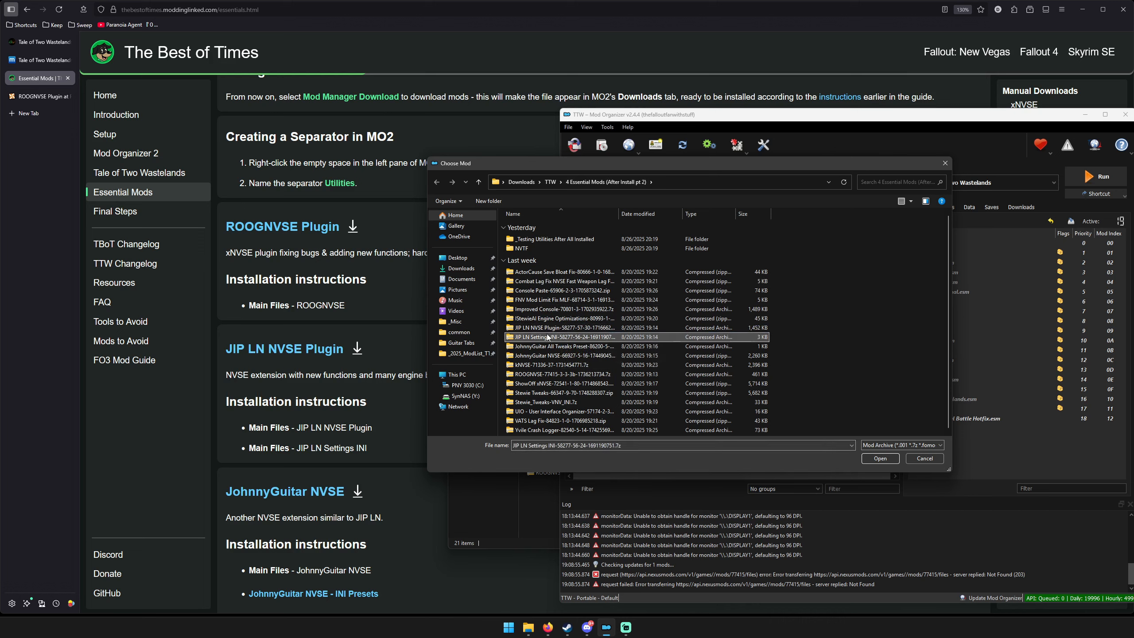
left_click(881, 458)
left_click(895, 373)
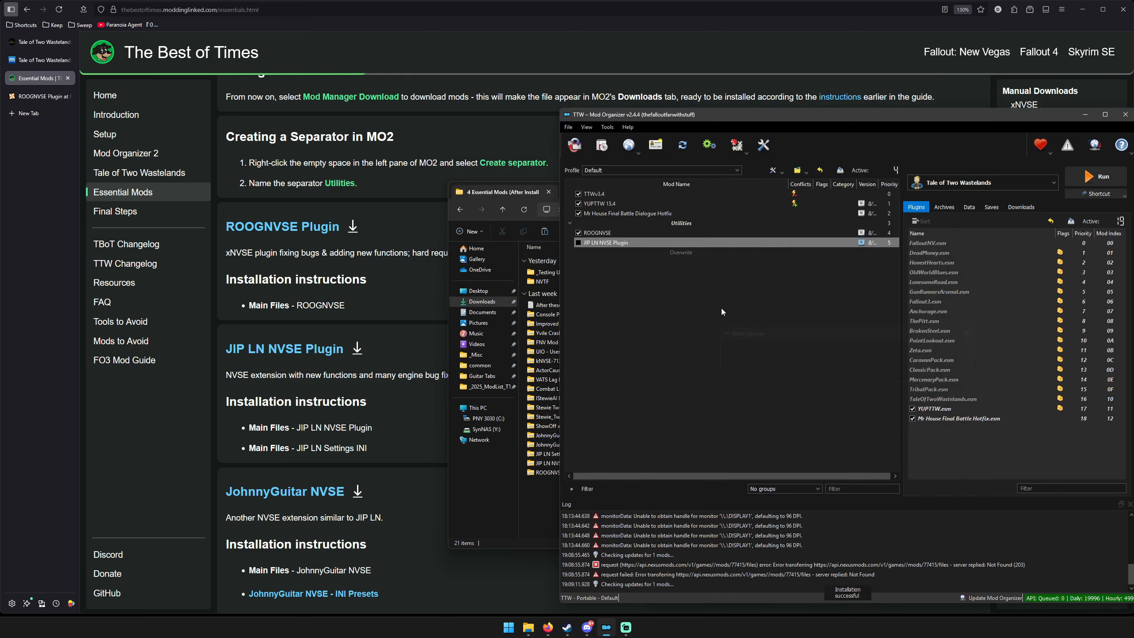
Install the JIP LN Settings INI archive under its suggested name and enable it in the mod list.
left_click(606, 148)
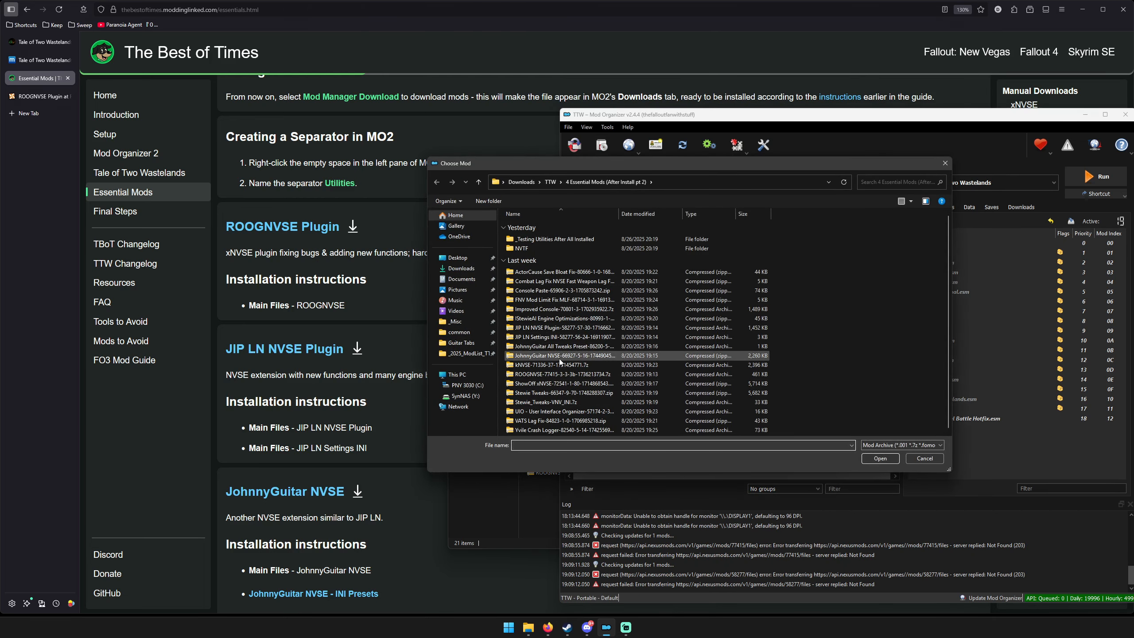
double_click(544, 337)
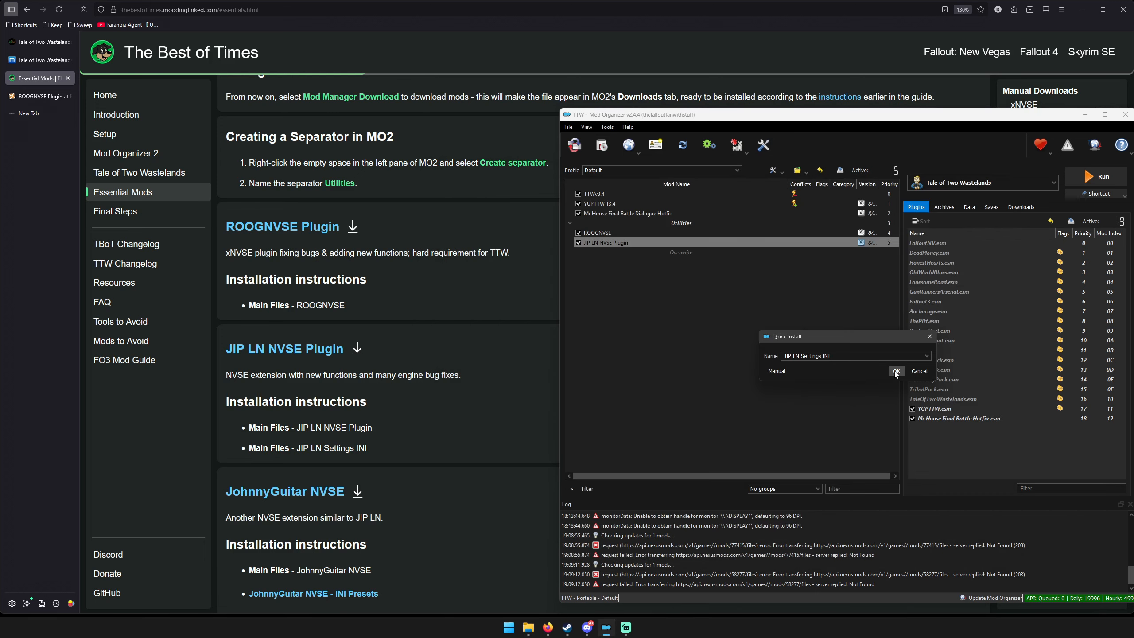
left_click(897, 371)
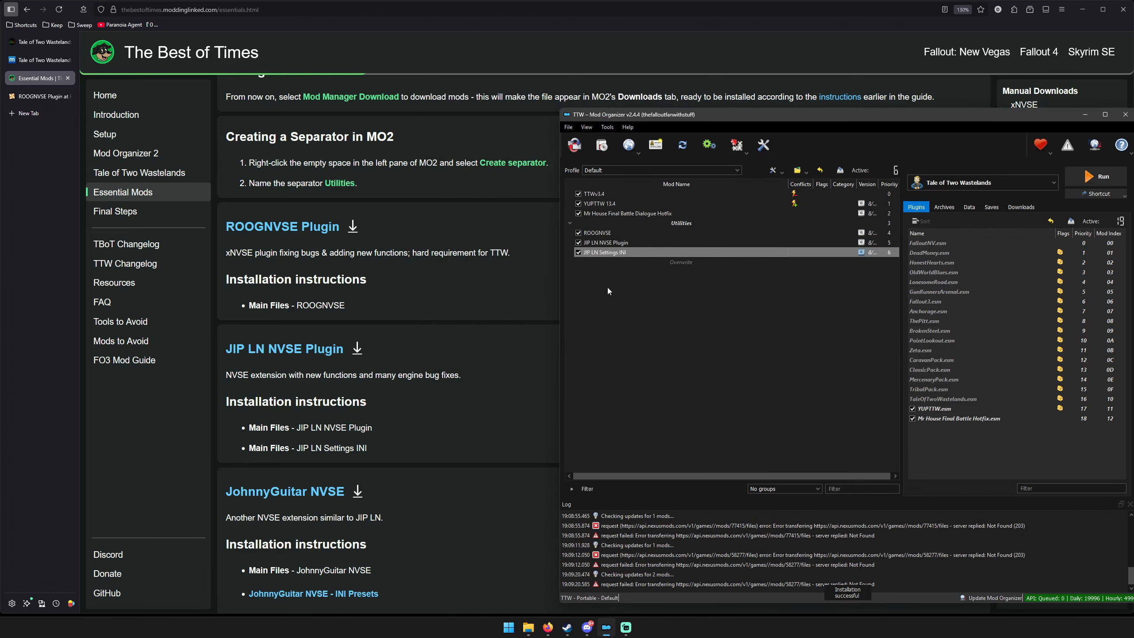
Check the guide's JohnnyGuitar NVSE instructions and start installing another mod from an archive.
scroll(432, 338, "down", 3)
scroll(442, 314, "down", 2)
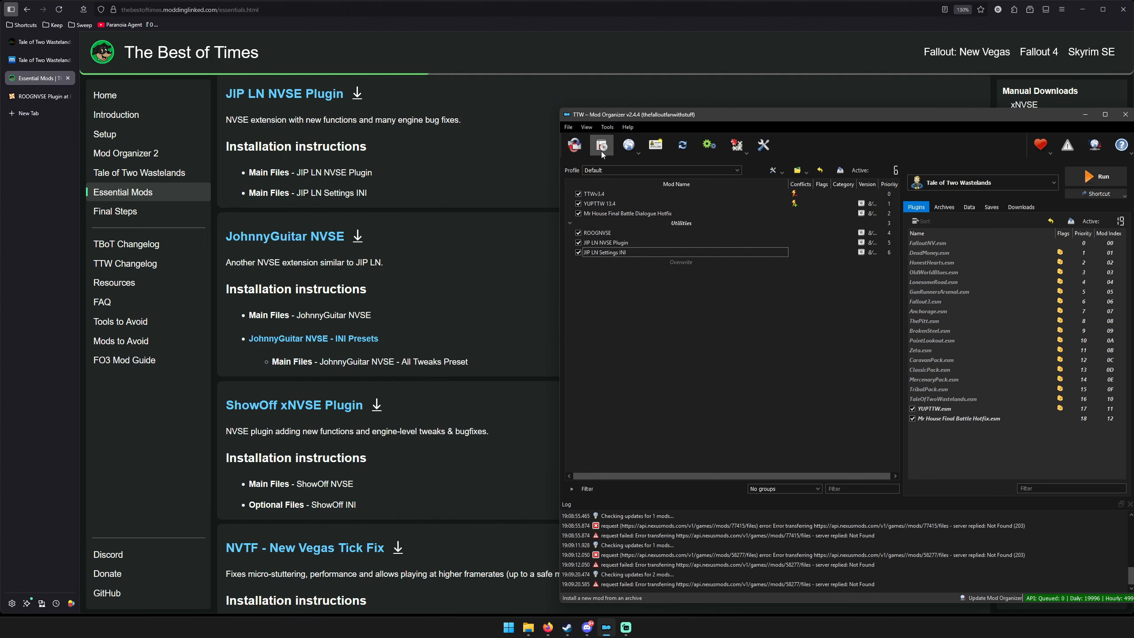
left_click(716, 325)
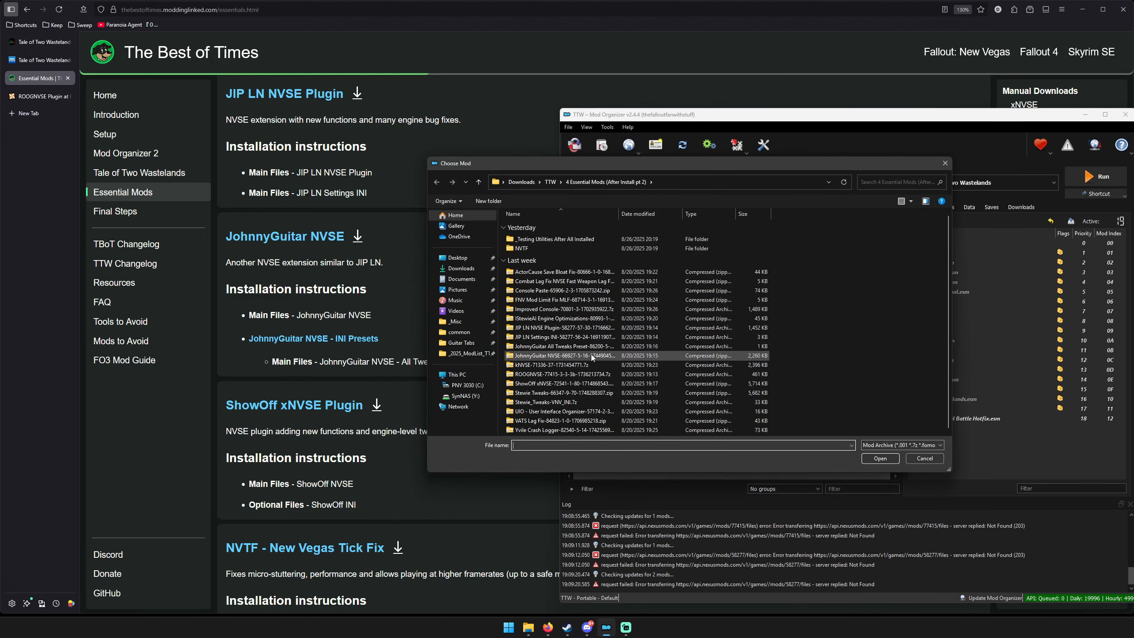
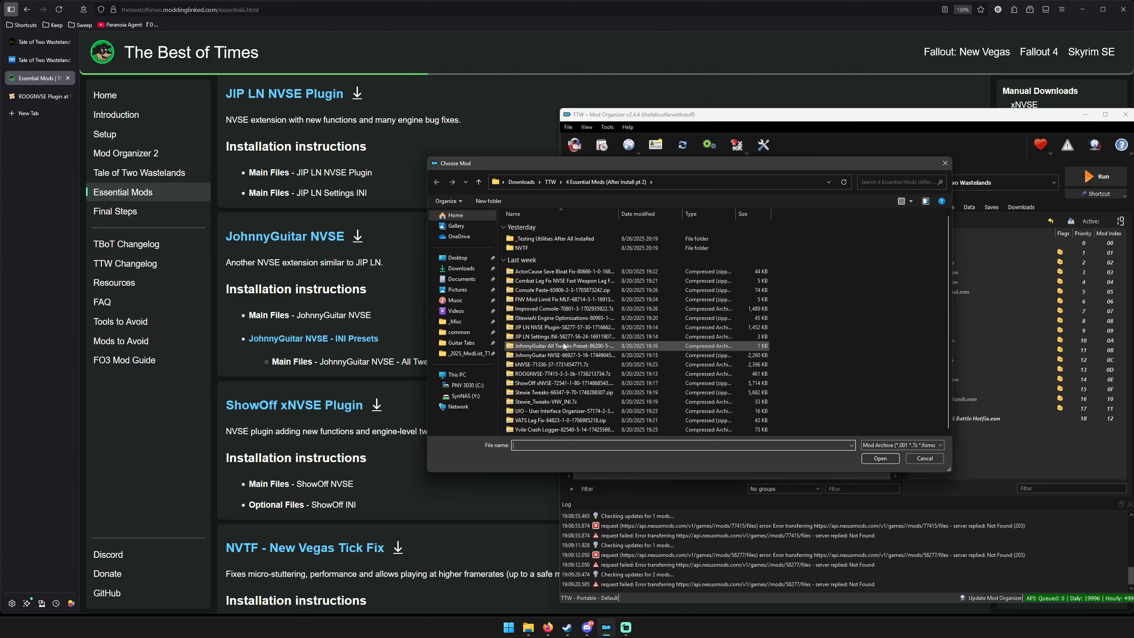
Install the JohnnyGuitar NVSE archive under its suggested name and enable it in the mod list.
double_click(535, 359)
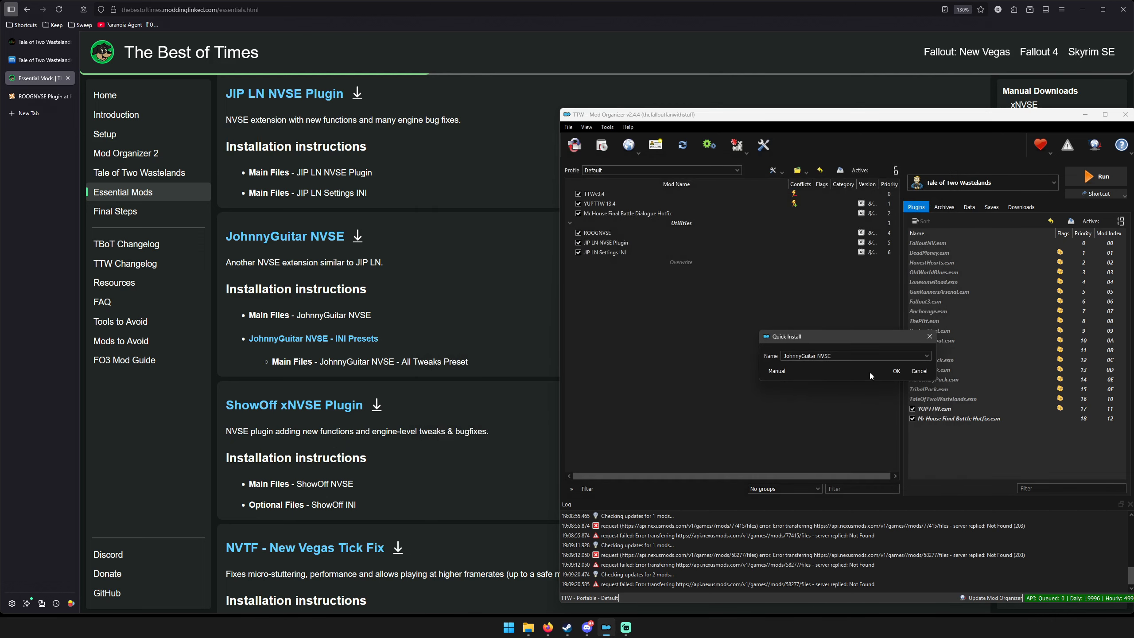
left_click(895, 371)
left_click(578, 262)
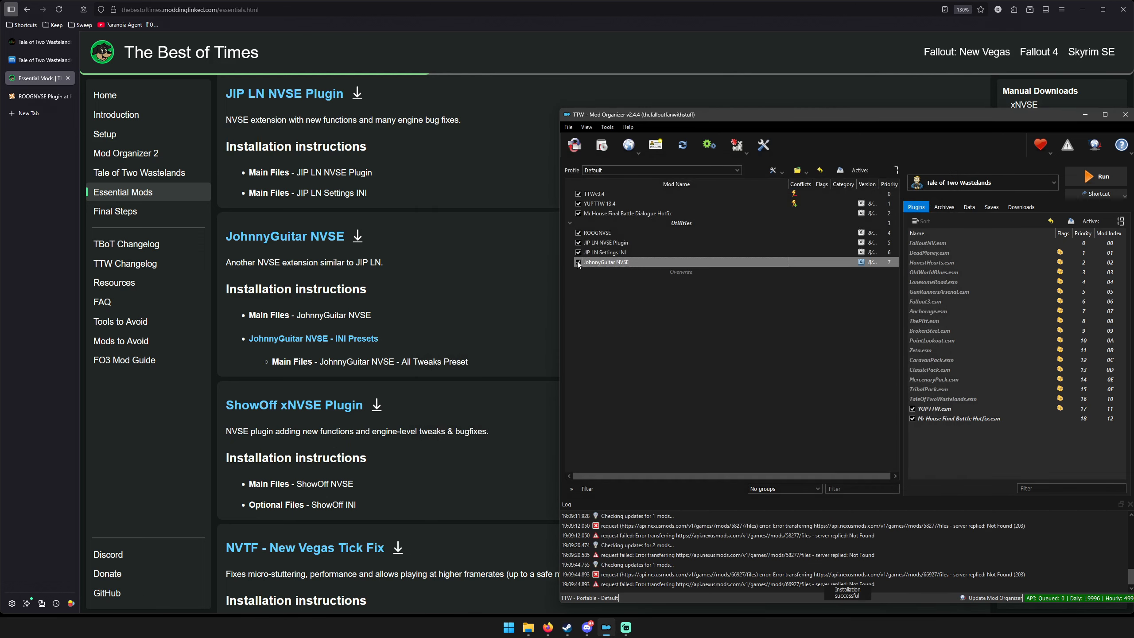
Install the JohnnyGuitar All Tweaks Preset archive under its suggested name and enable it below JohnnyGuitar NVSE.
left_click(602, 146)
double_click(535, 349)
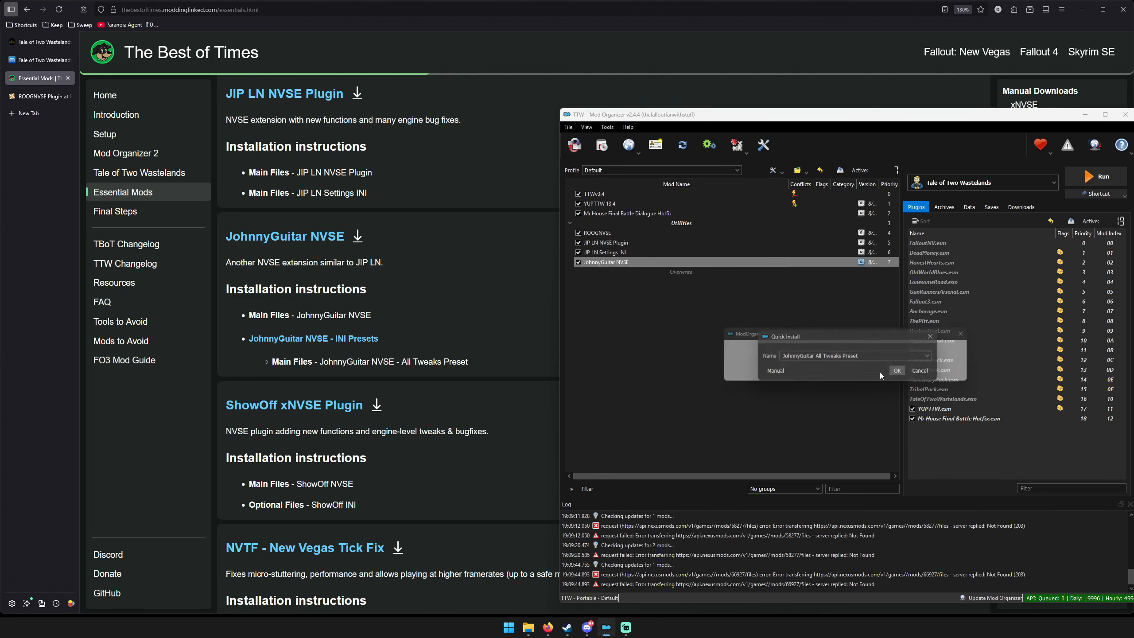
left_click(898, 371)
left_click(578, 272)
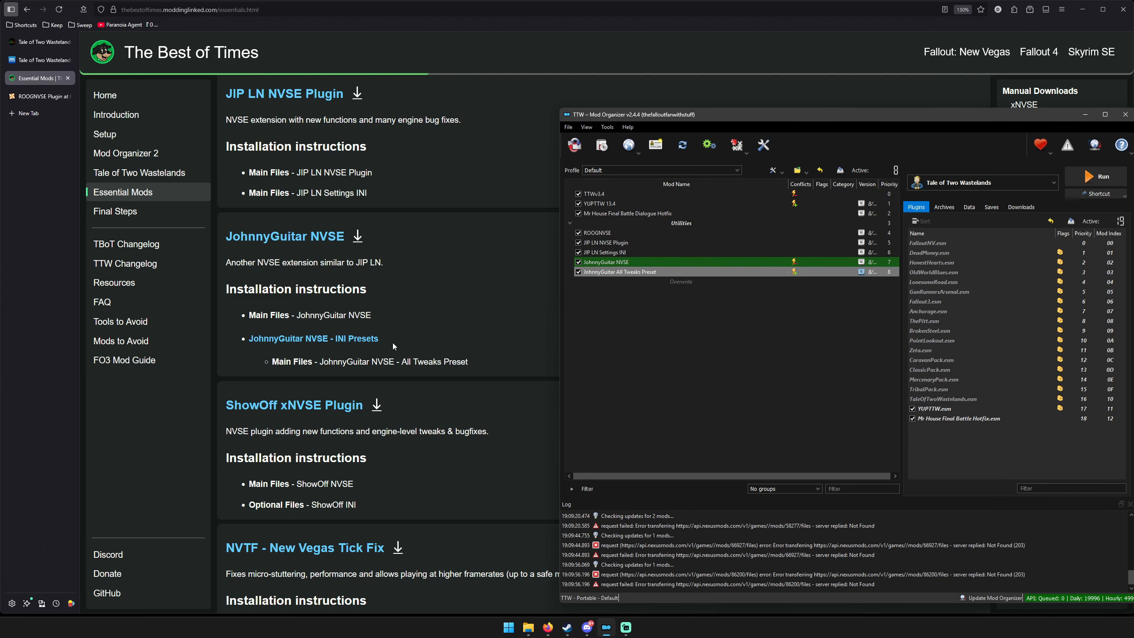
Install the ShowOff xNVSE archive from the same folder and enable it in the mod list.
scroll(469, 308, "down", 3)
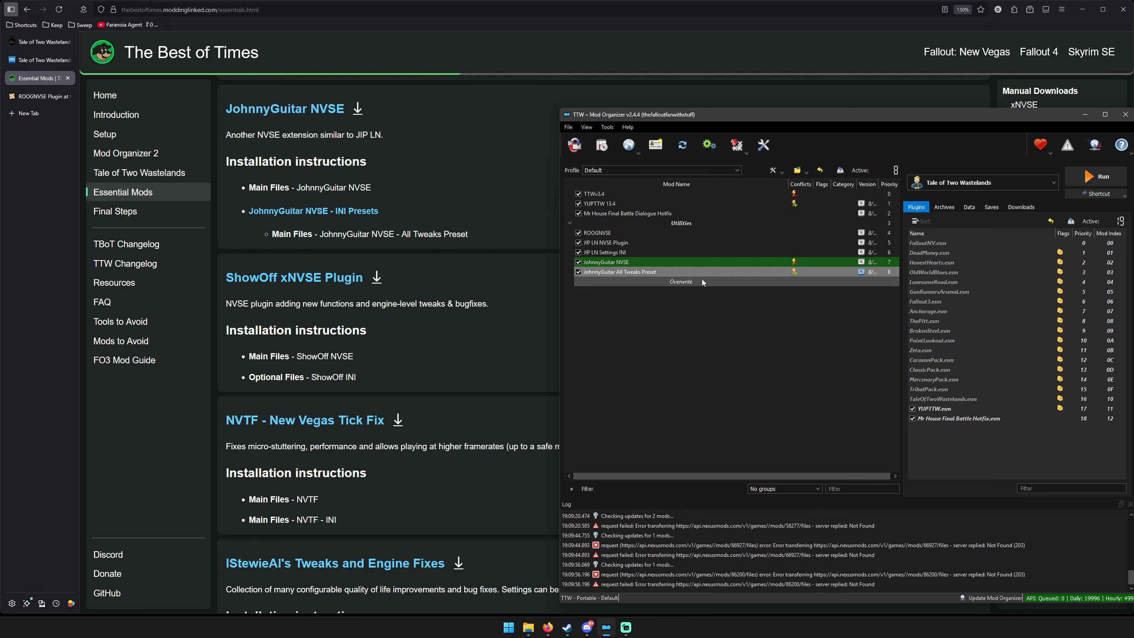
left_click(603, 148)
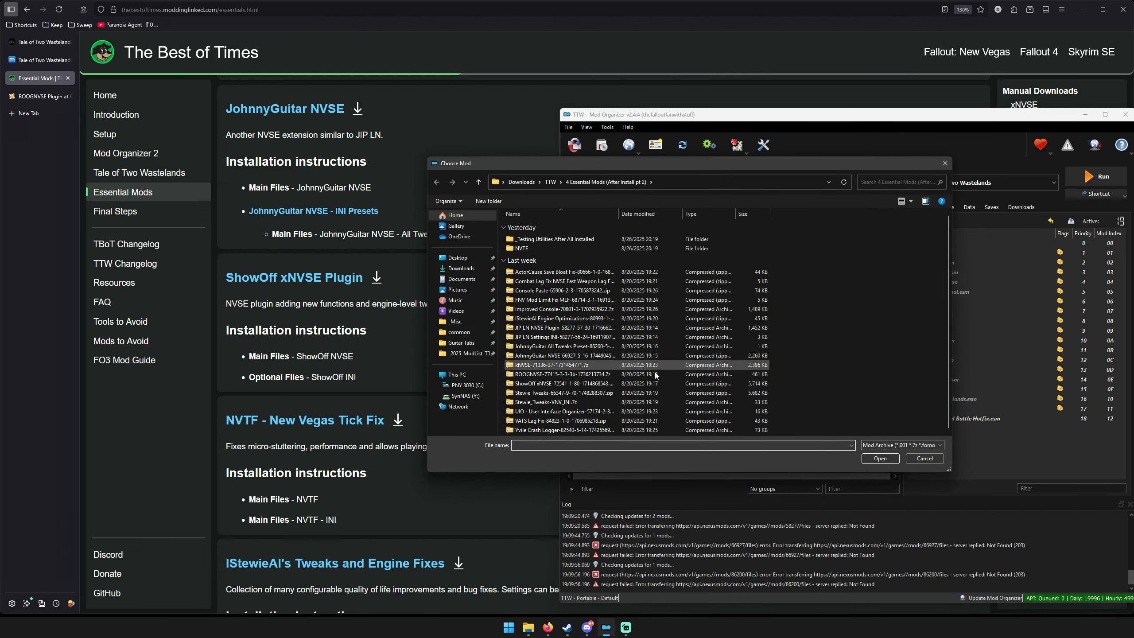
double_click(564, 383)
left_click(579, 281)
Install the NVTF and NVTF - INI archives from the NVTF subfolder and enable both in the mod list.
scroll(388, 357, "down", 3)
left_click(602, 146)
double_click(521, 248)
left_click(579, 291)
left_click(602, 145)
left_click(579, 302)
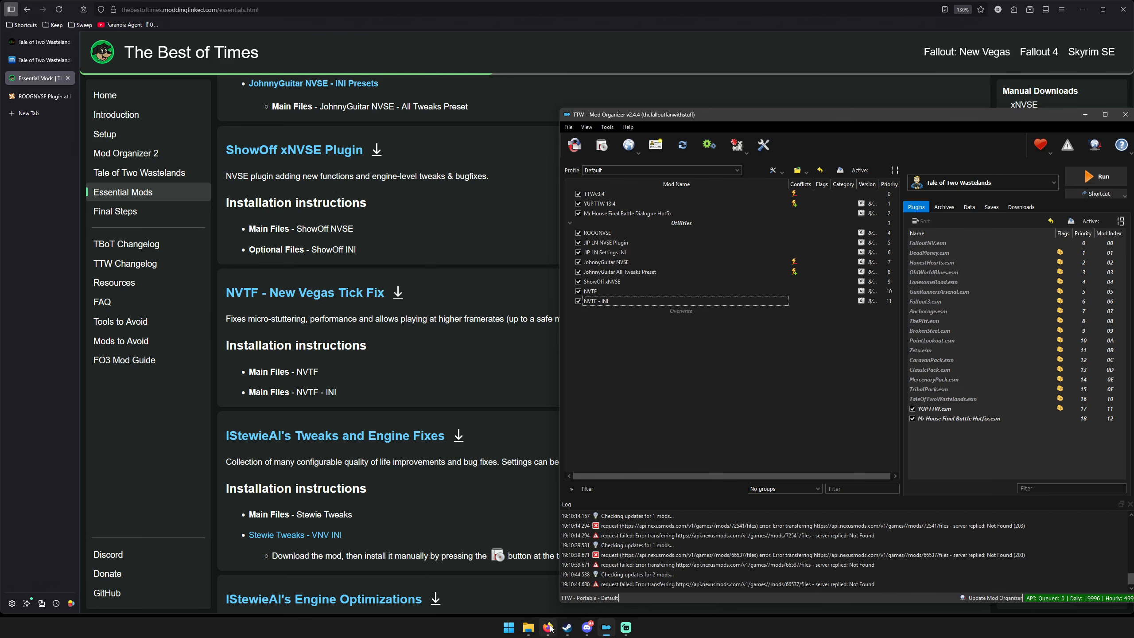
Open the NVTF - New Vegas Tick Fix mod page from the guide and examine its off-site requirements.
left_click(528, 628)
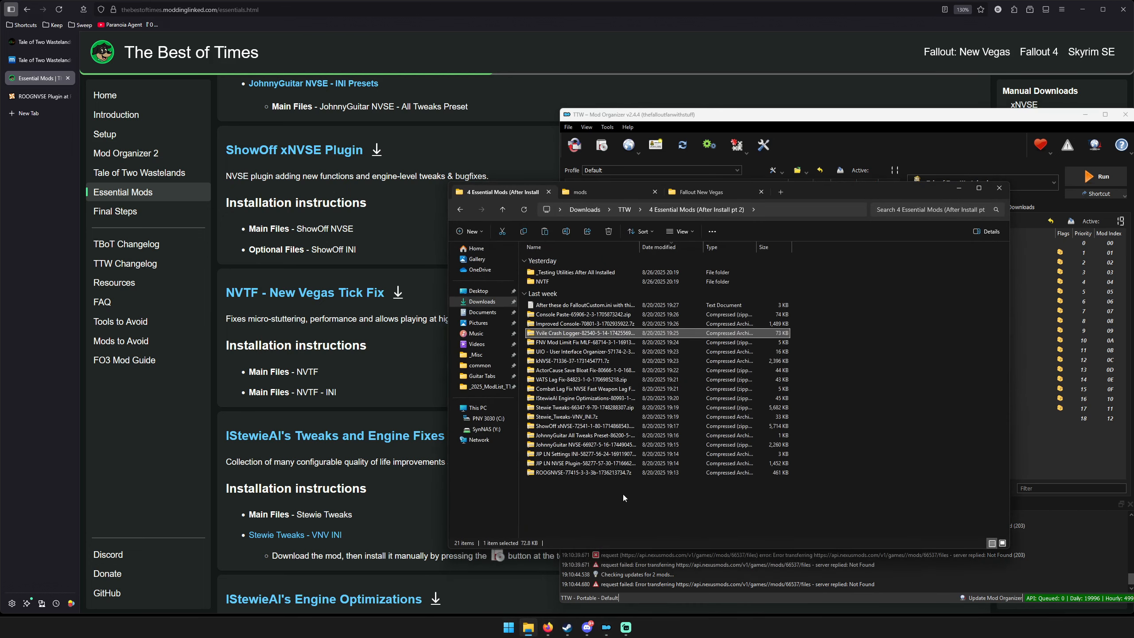
left_click(320, 304)
middle_click(321, 295)
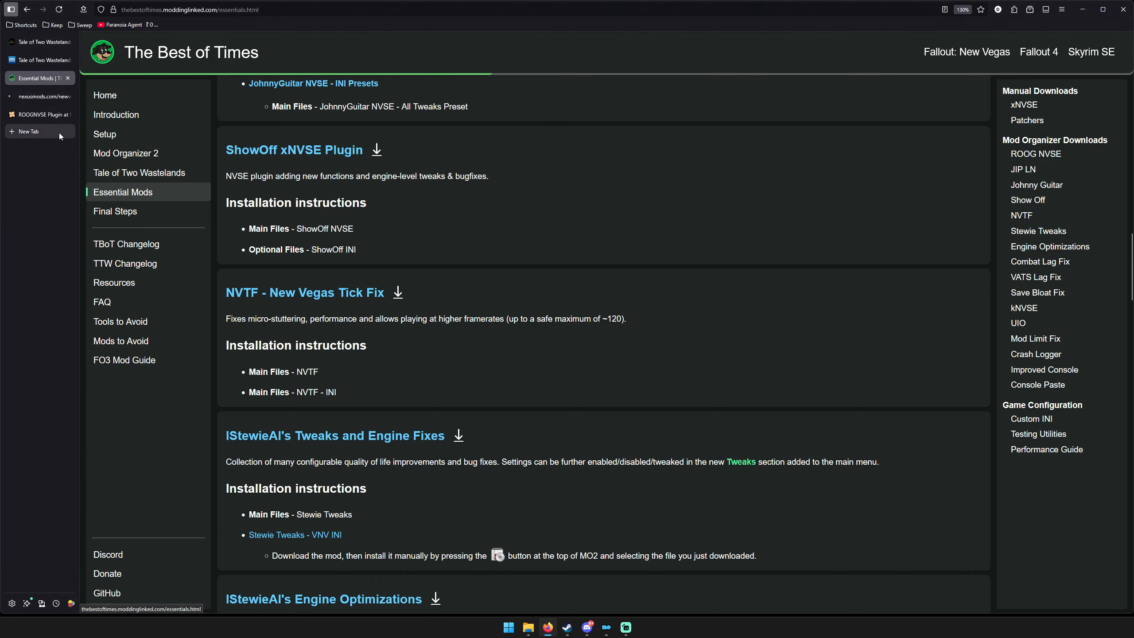
left_click(39, 95)
scroll(328, 446, "down", 5)
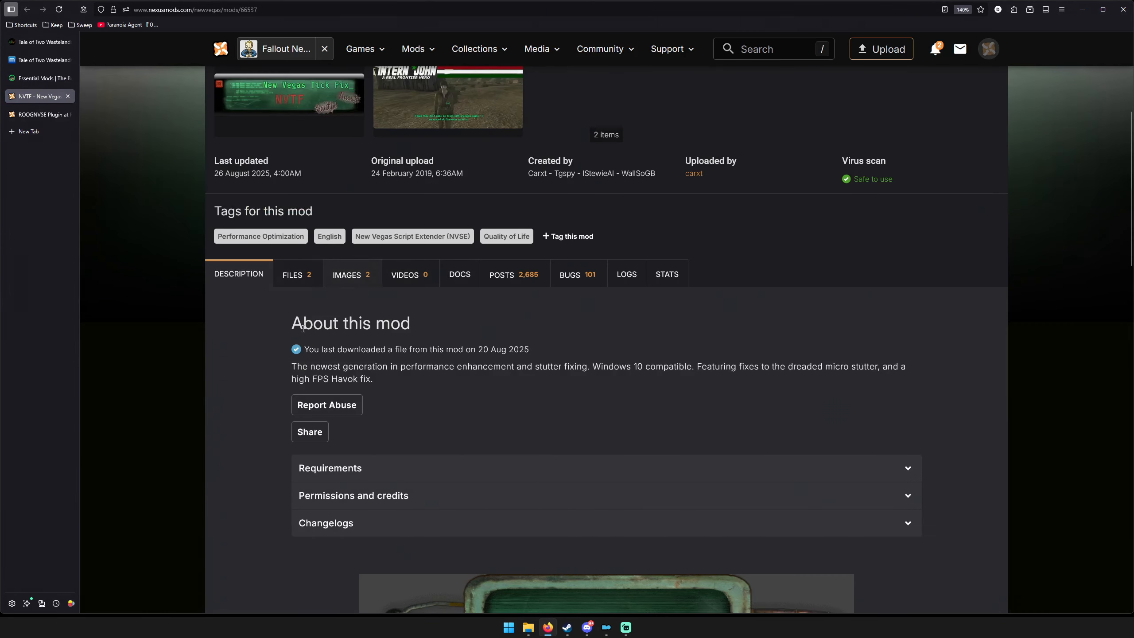
left_click(328, 468)
scroll(268, 387, "down", 5)
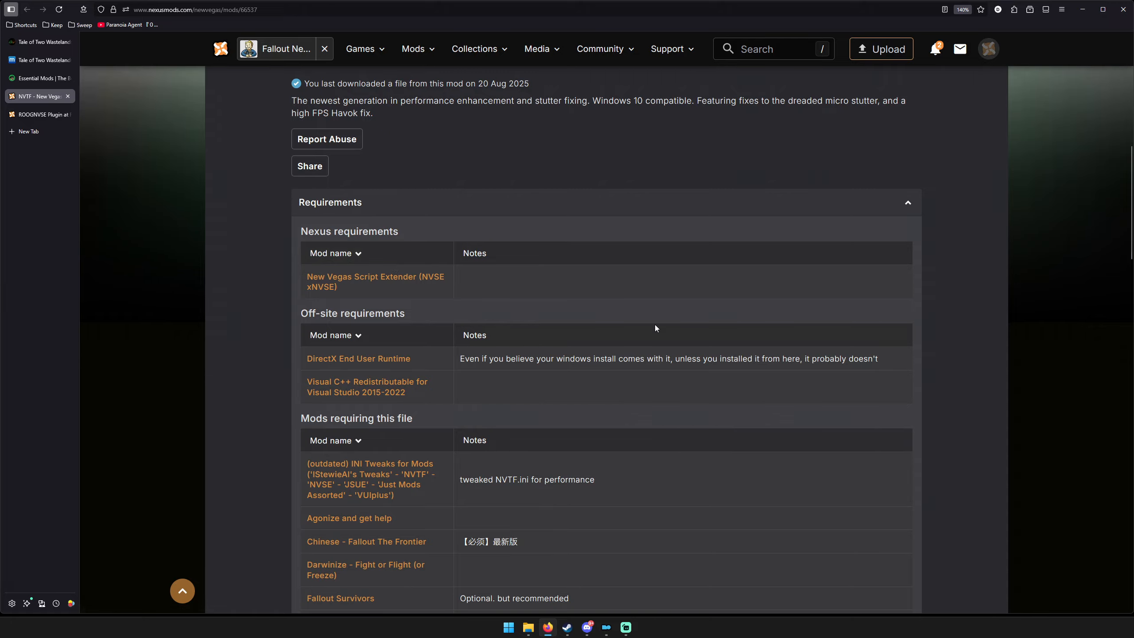
key("ctrl")
key("ctrl")
key("ctrl")
key("ctrl")
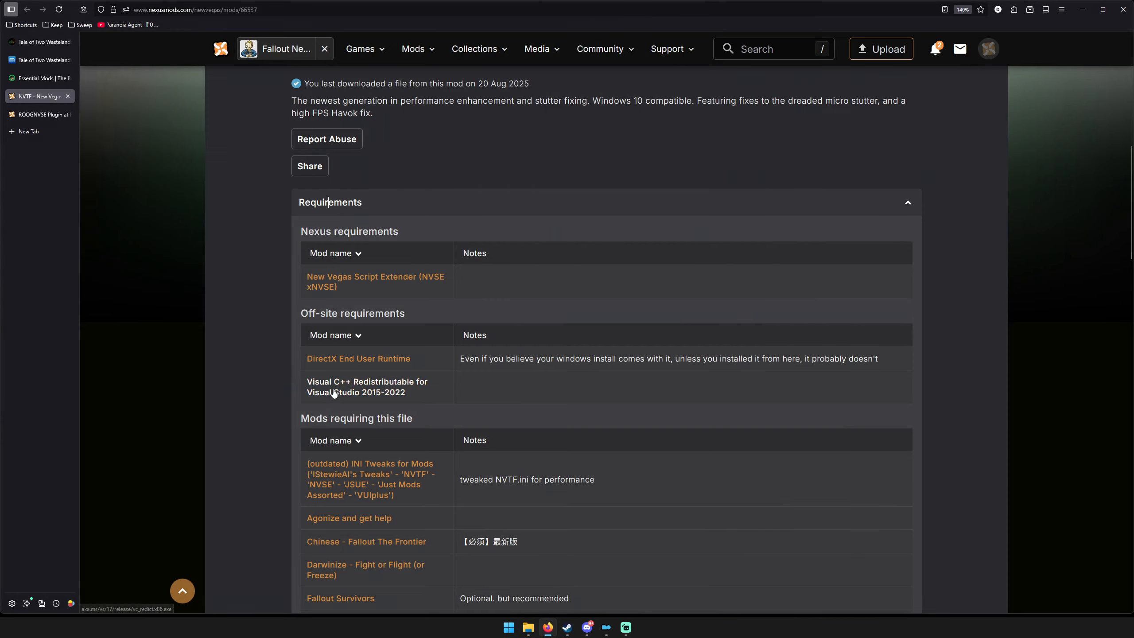
key("ctrl")
key("ctrl")
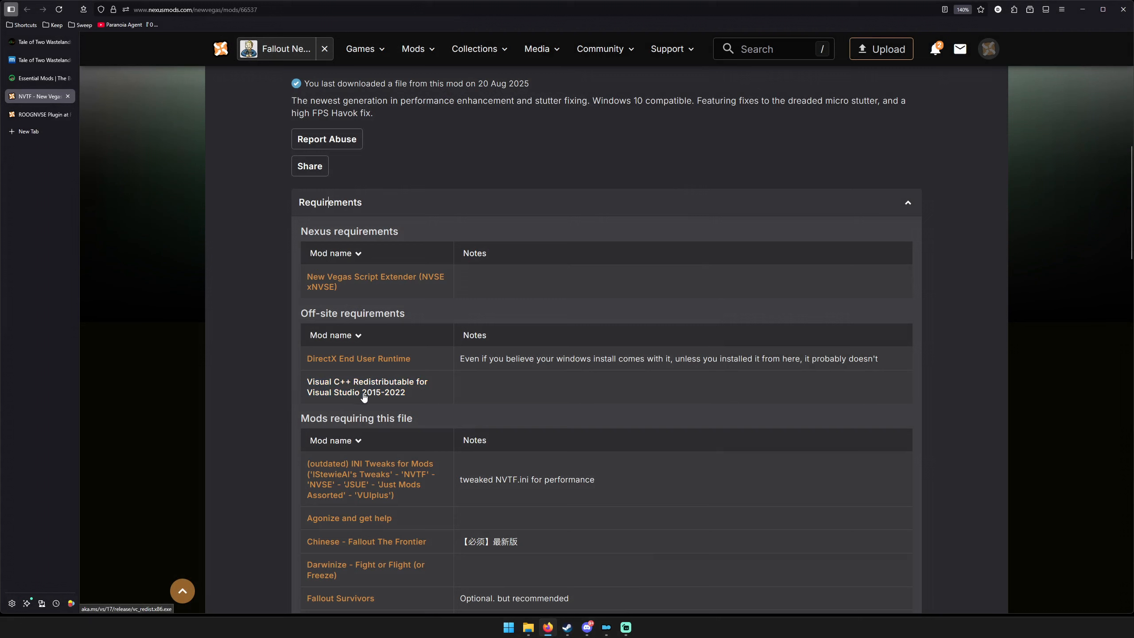
View the DirectX End User Runtime download page from the requirements, close it, and return to the Essential Mods guide page.
middle_click(331, 360)
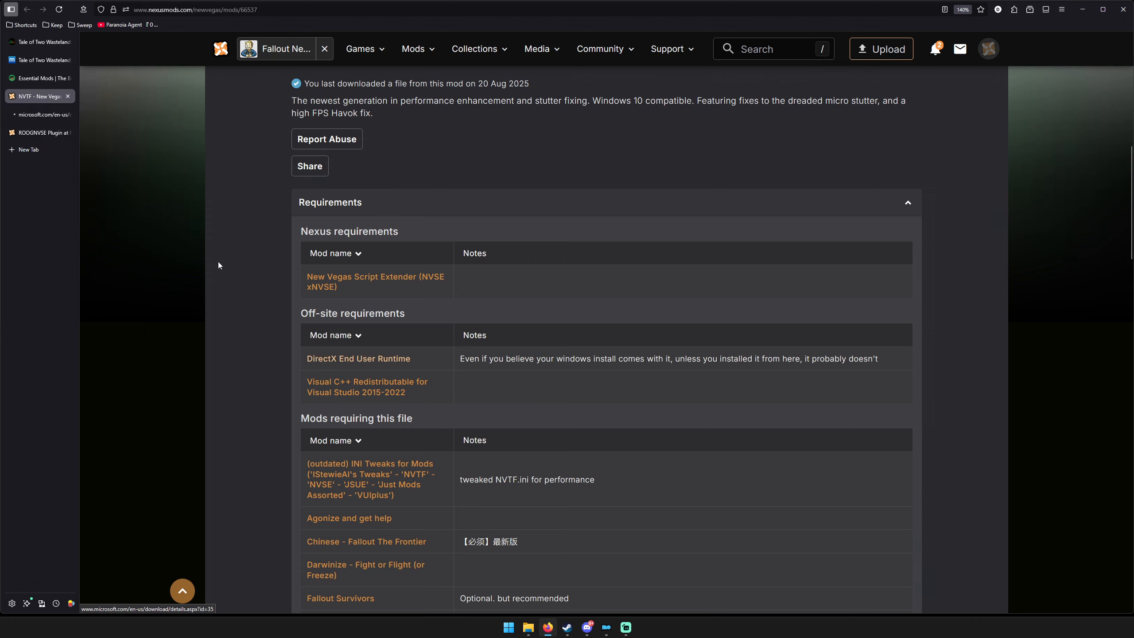
left_click(40, 115)
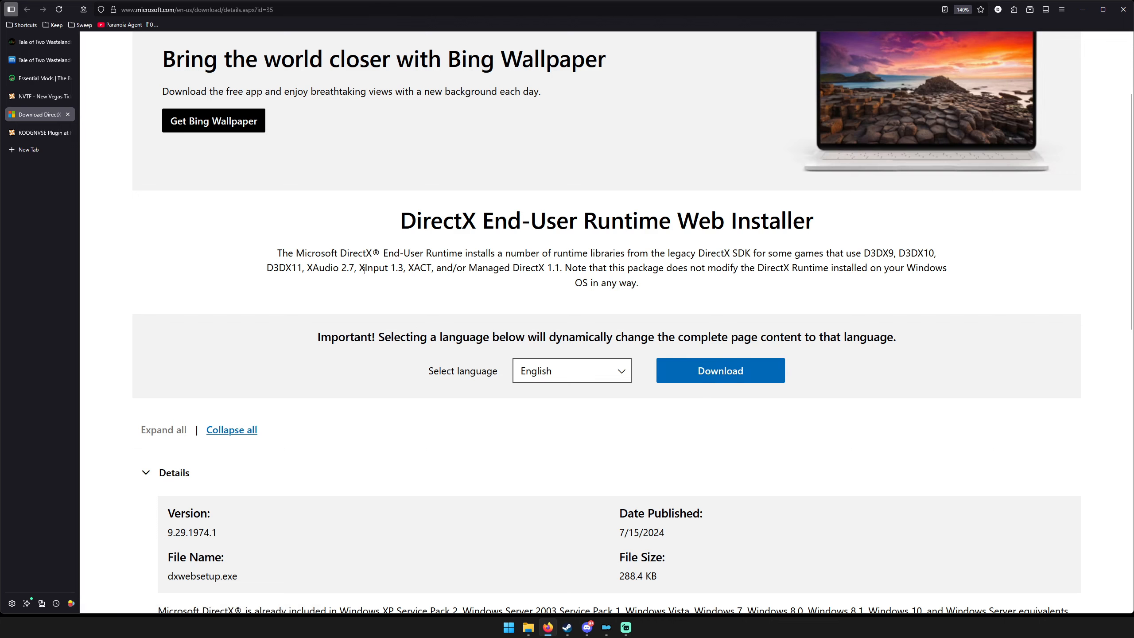
key("ctrl+w")
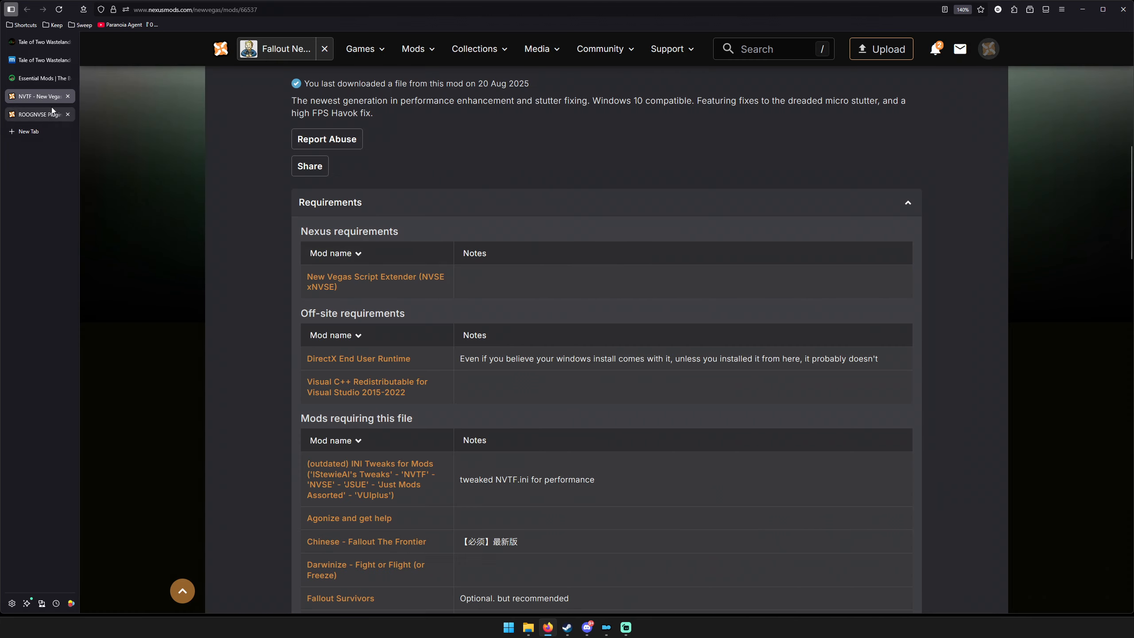
left_click(40, 78)
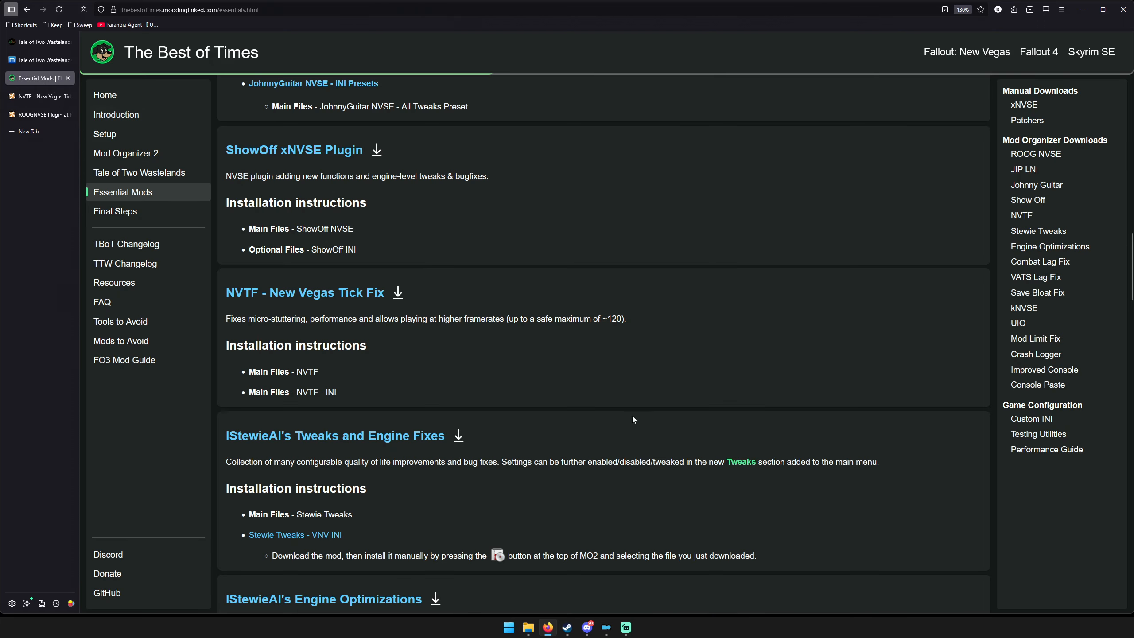
Start dxwebsetup.exe from the NVTF downloads folder, accept the DirectX license agreement, and cancel the setup.
left_click(528, 627)
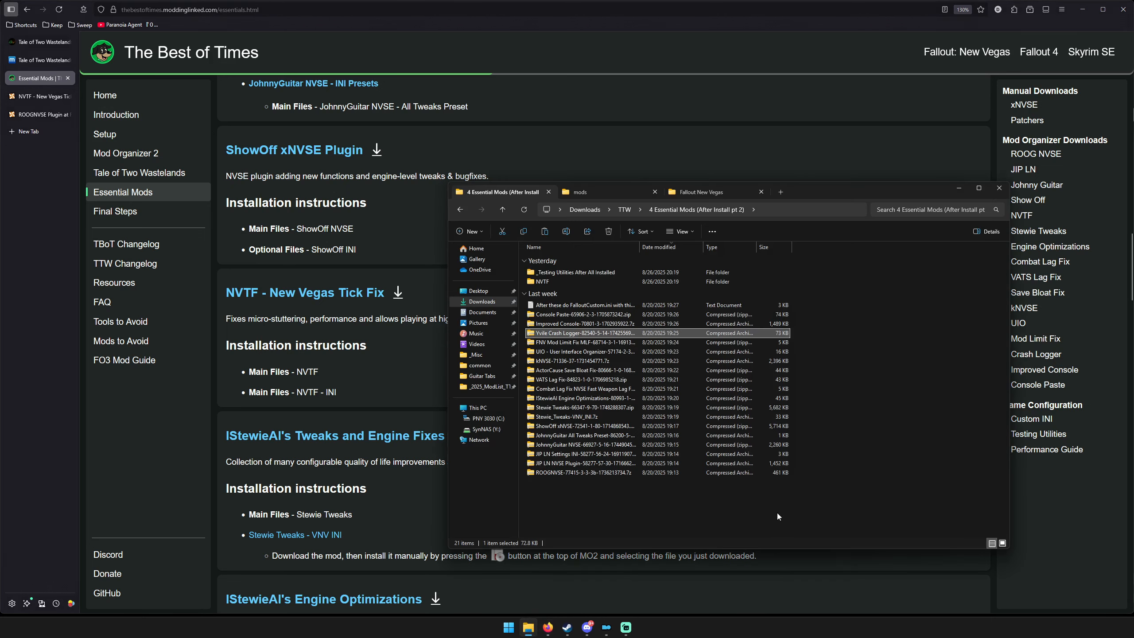
double_click(556, 281)
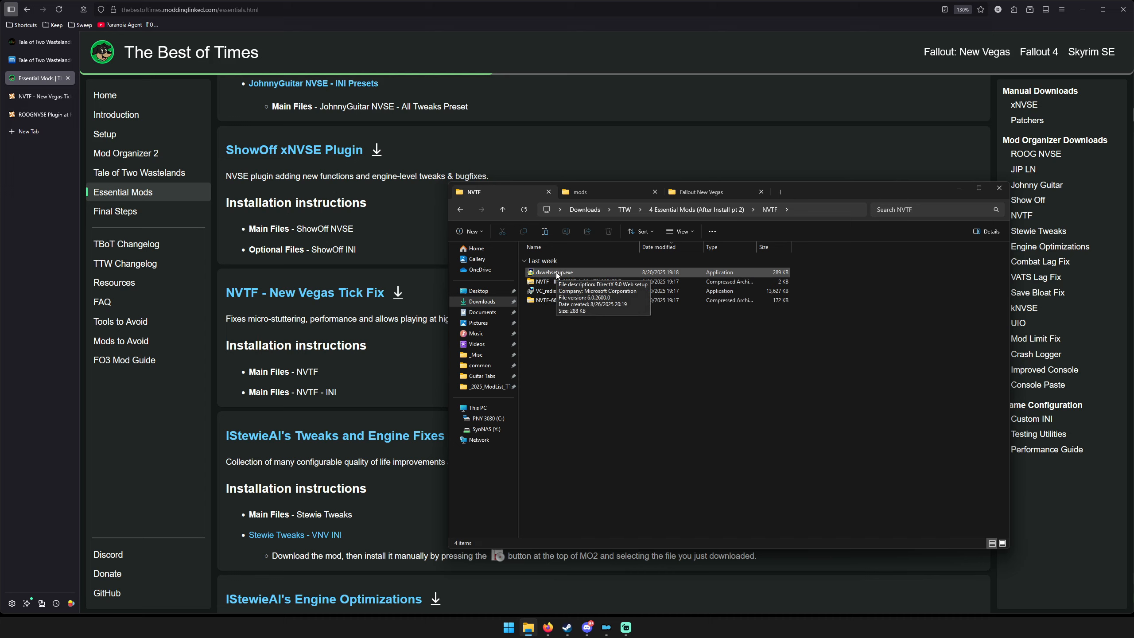
double_click(556, 272)
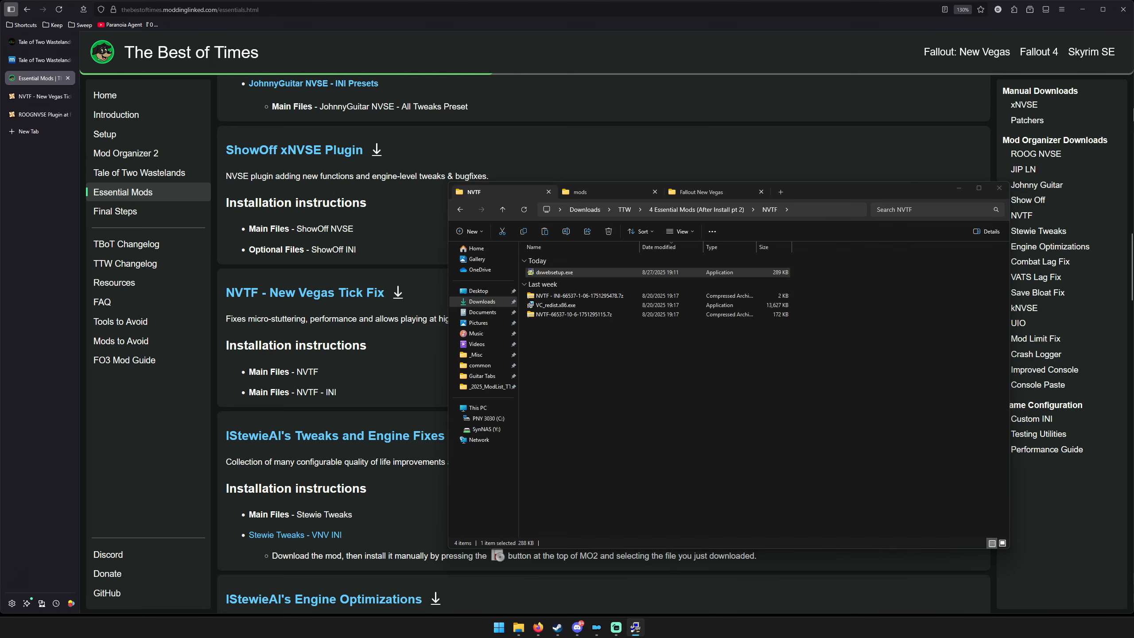
left_click_drag(0, 143, 678, 303)
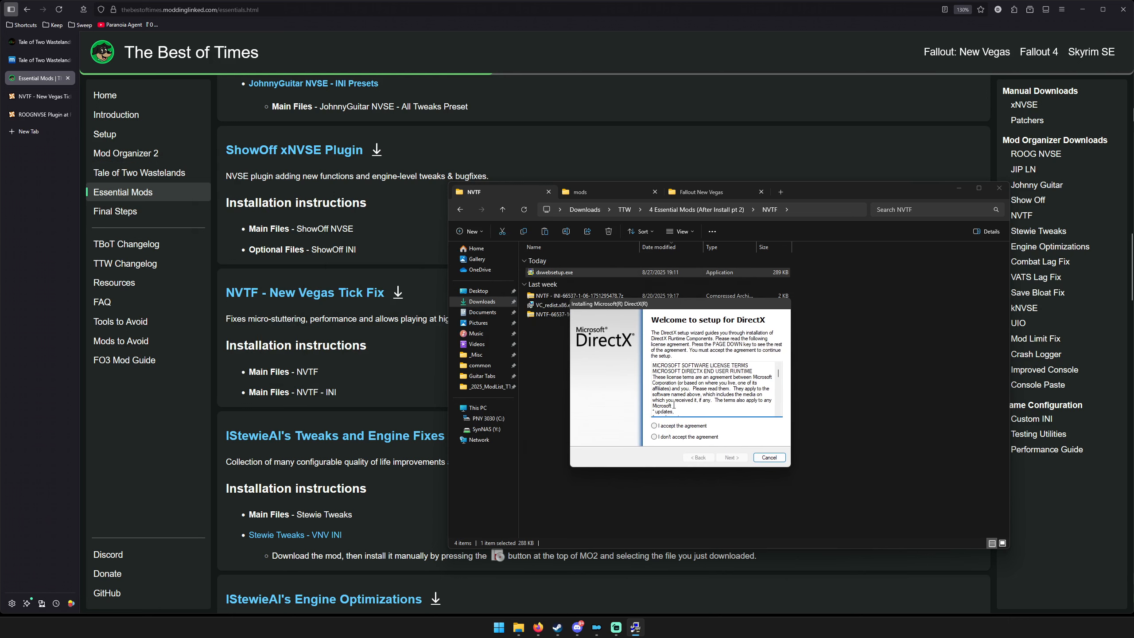
left_click(660, 425)
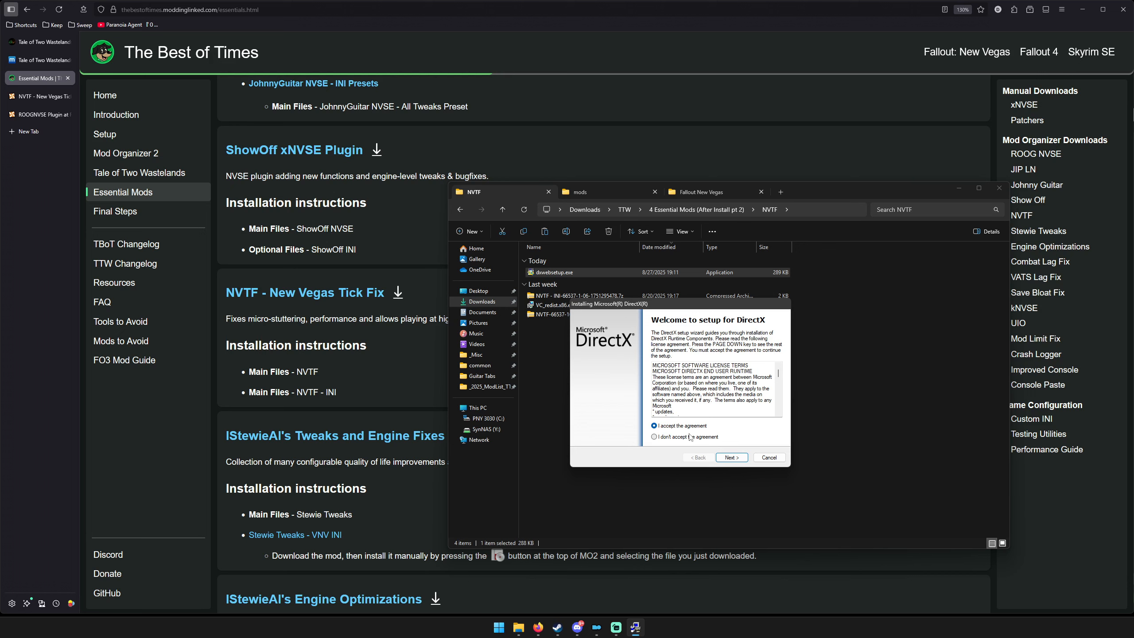
left_click(769, 459)
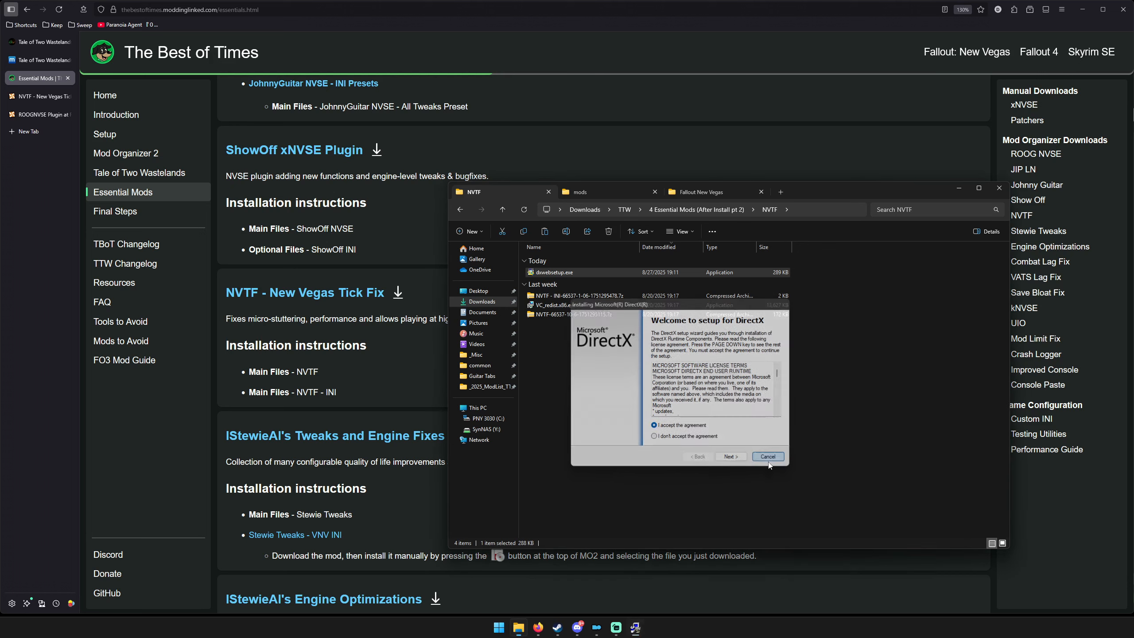
left_click(759, 403)
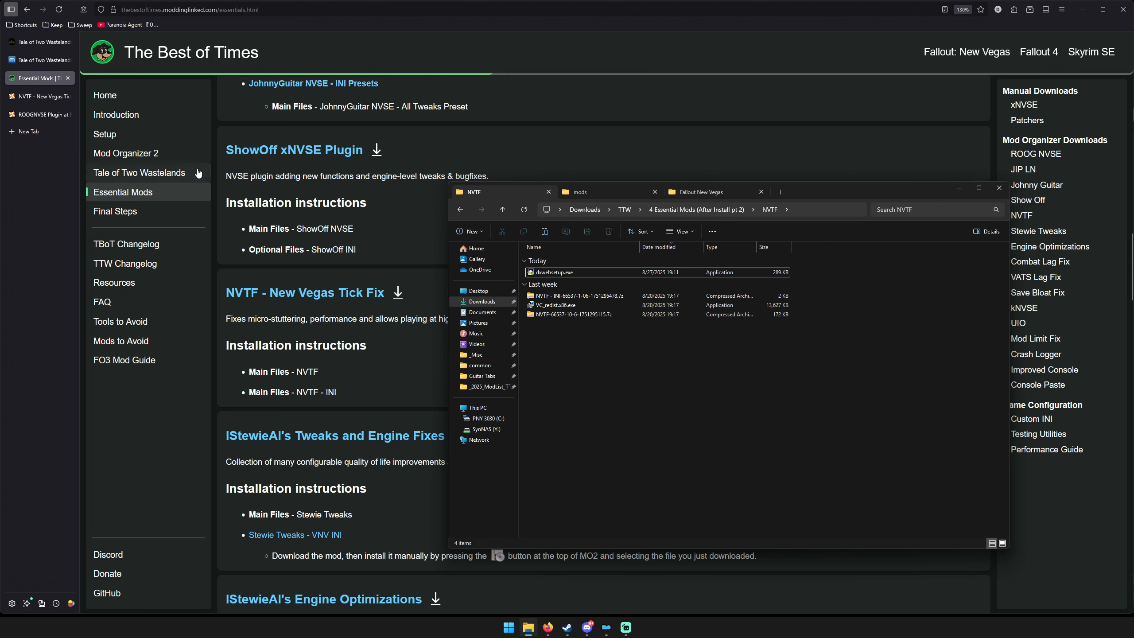
Open the guide's Setup page to review the VC++ Redistributables instructions, and return to the Essential Mods page.
left_click(351, 30)
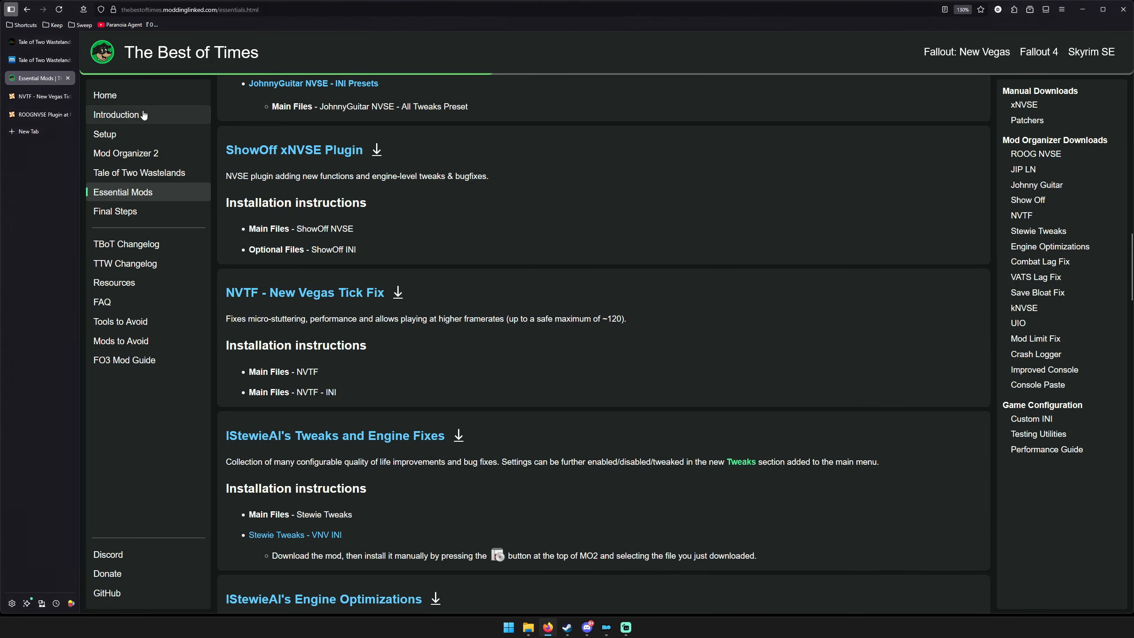
middle_click(170, 134)
left_click(25, 100)
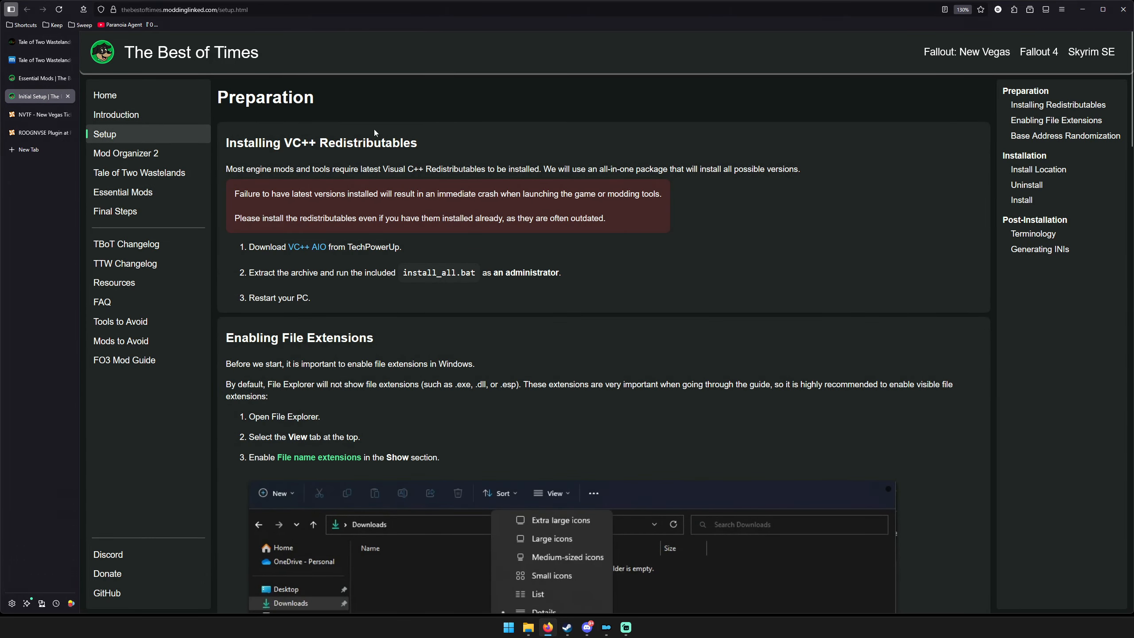
key("ctrl+shift+Tab")
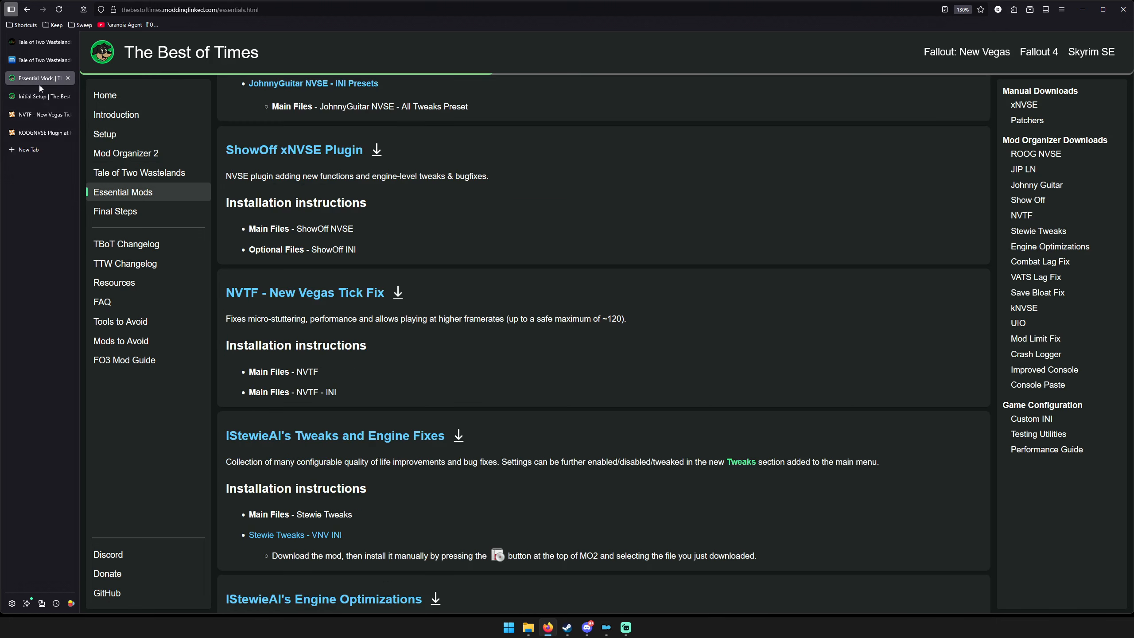
Check the guide's IStewieAI's Tweaks instructions and locate the matching archives in the 4 Essential Mods (After Install pt 2) folder.
scroll(276, 330, "down", 3)
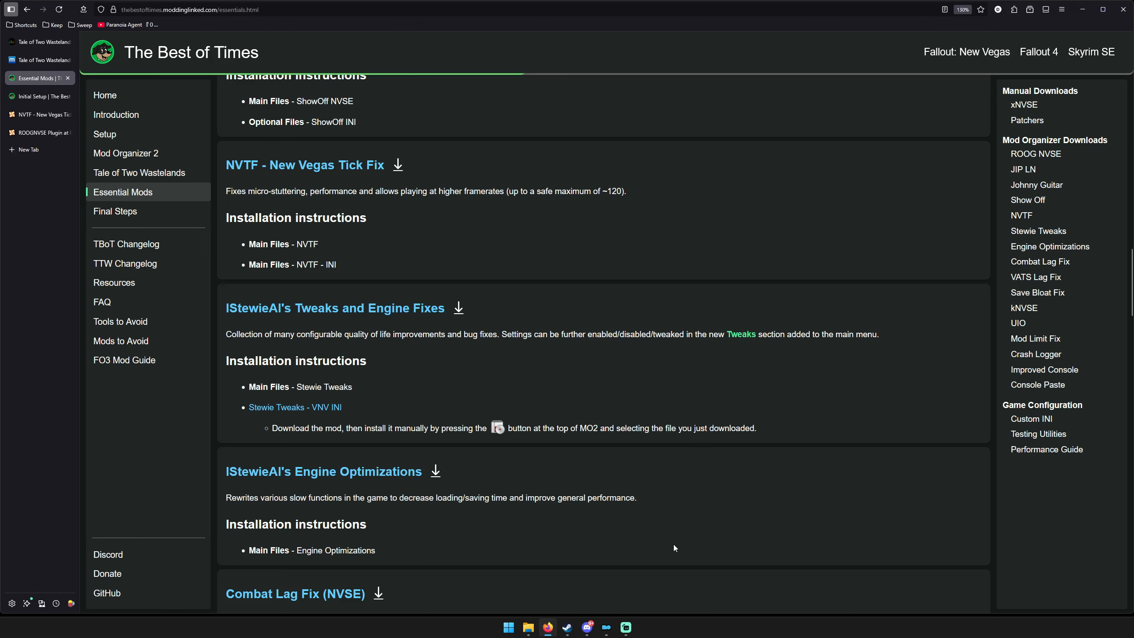
left_click(528, 627)
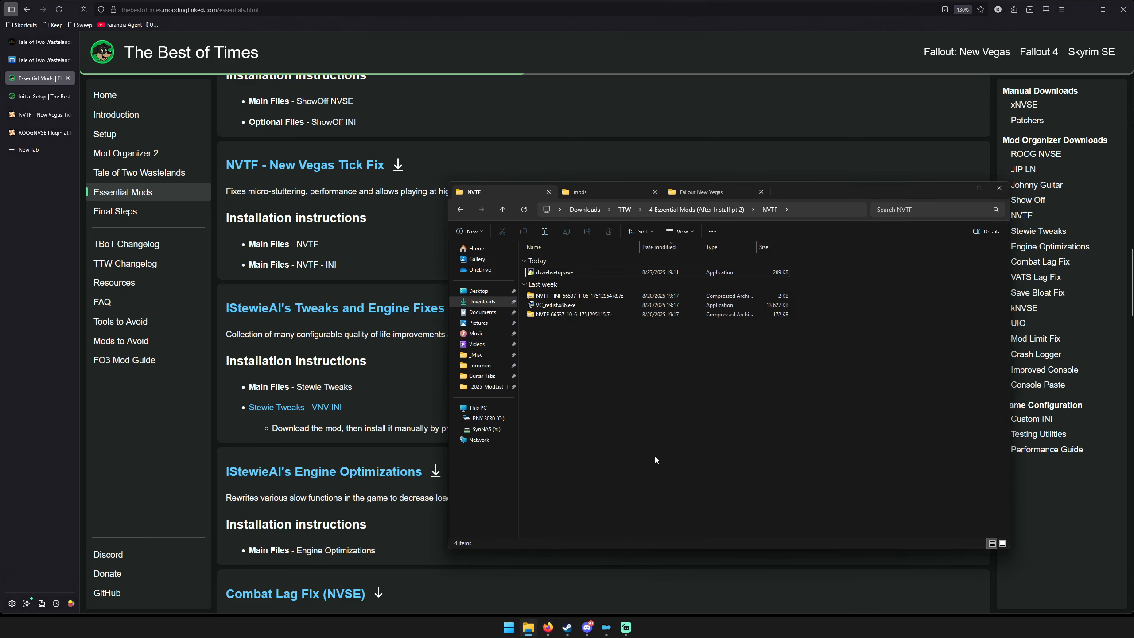
left_click(673, 212)
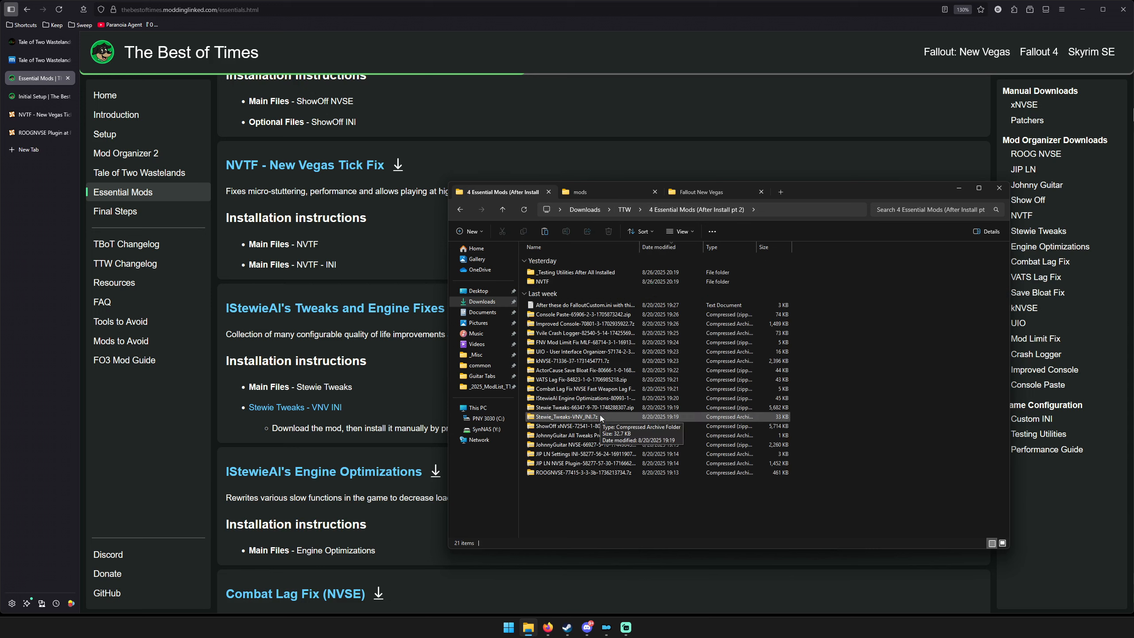
left_click_drag(823, 185, 930, 137)
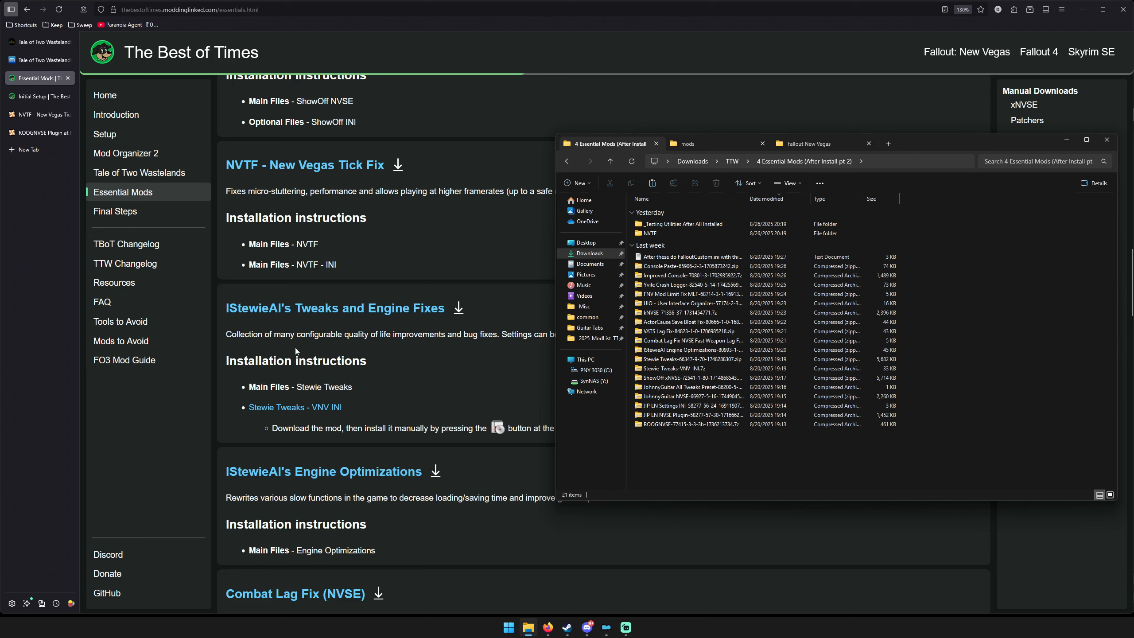
Switch to Mod Organizer and install Stewie Tweaks from its archive in the 4 Essential Mods (After Install pt 2) folder.
left_click(626, 627)
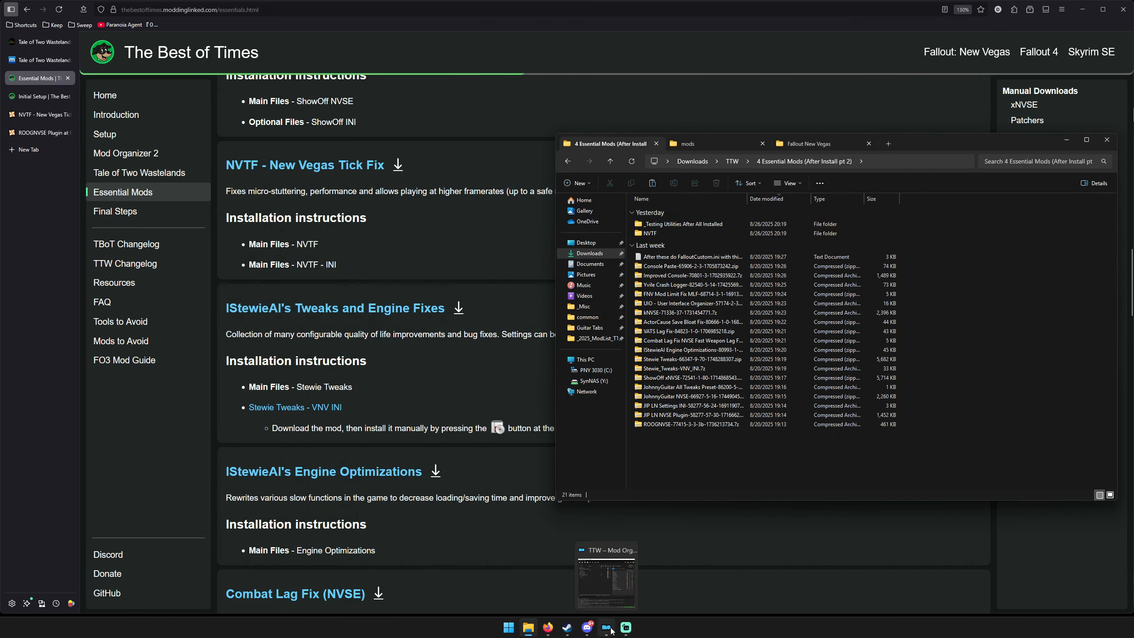
left_click(607, 627)
left_click(602, 144)
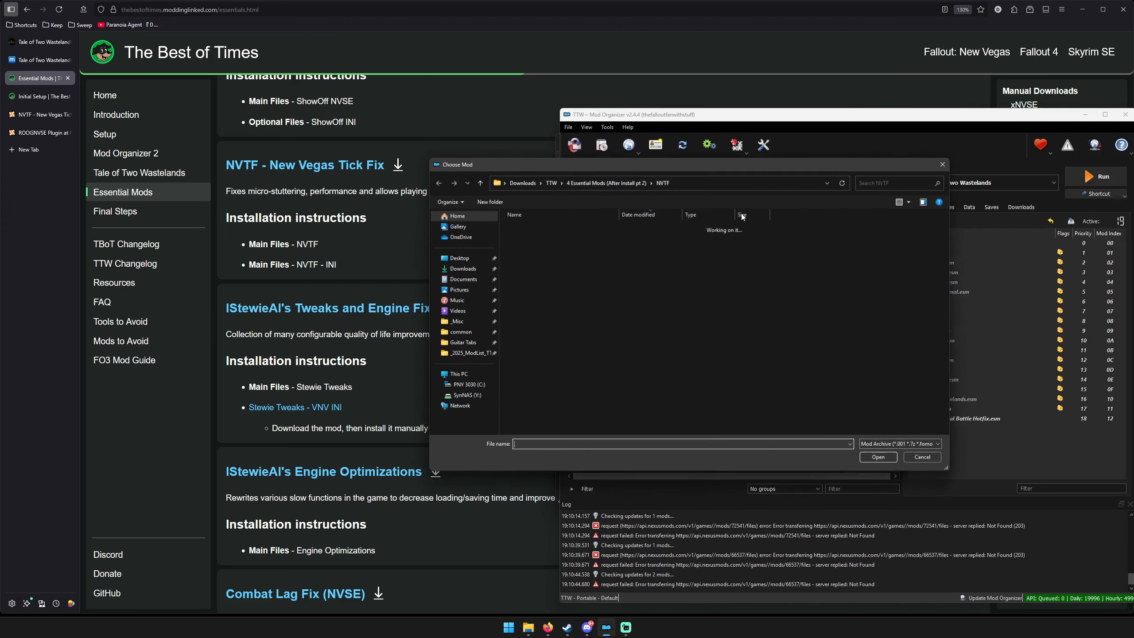
left_click(590, 182)
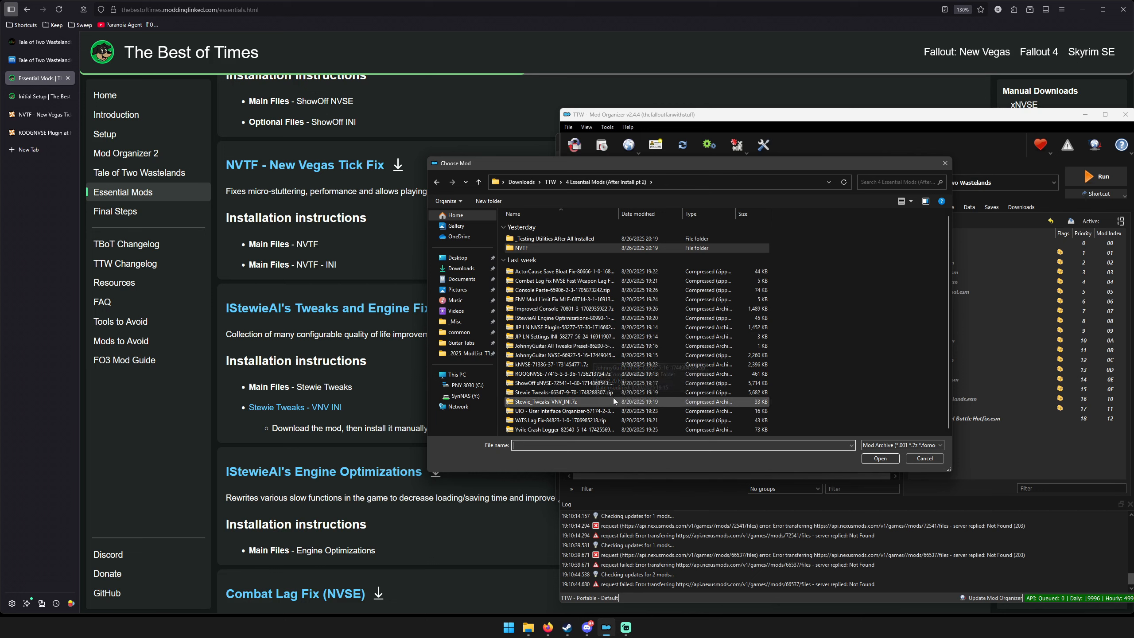
double_click(541, 392)
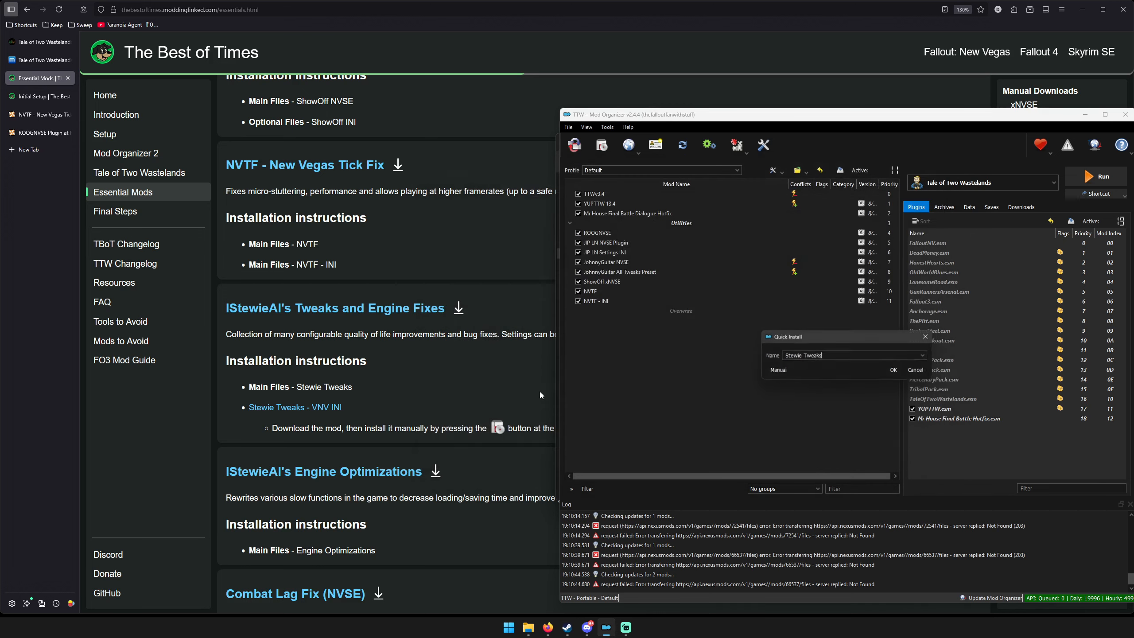
left_click(896, 370)
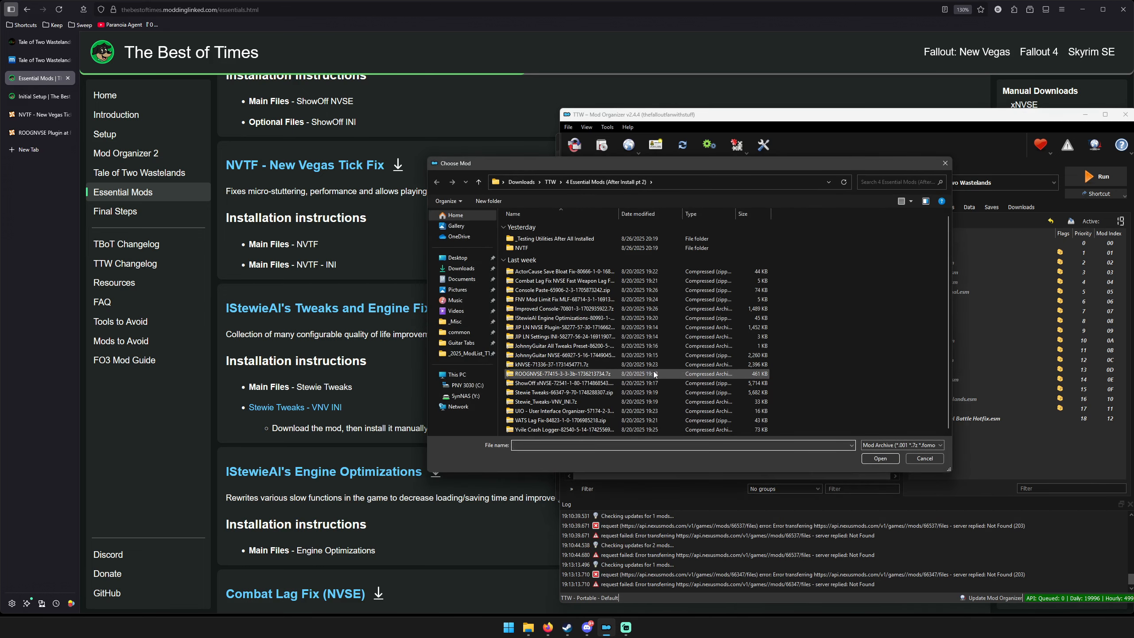
Install the Stewie_Tweaks-VNV_INI.7z archive as a mod named "Stewie_Tweaks VNV INI".
double_click(542, 404)
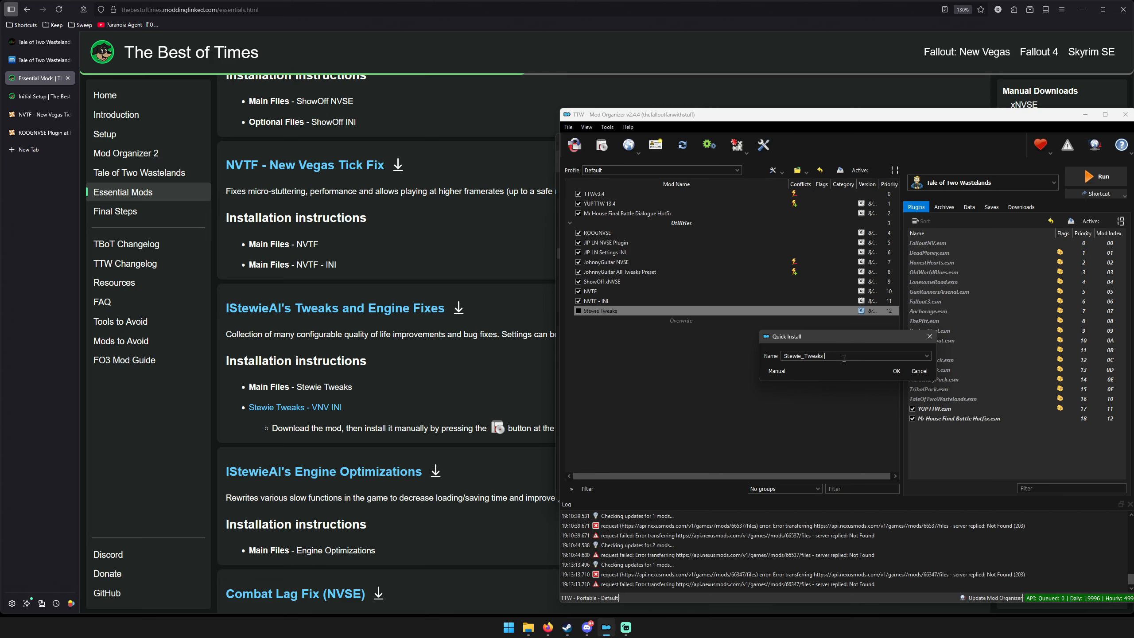
type("VNV INI")
left_click(895, 370)
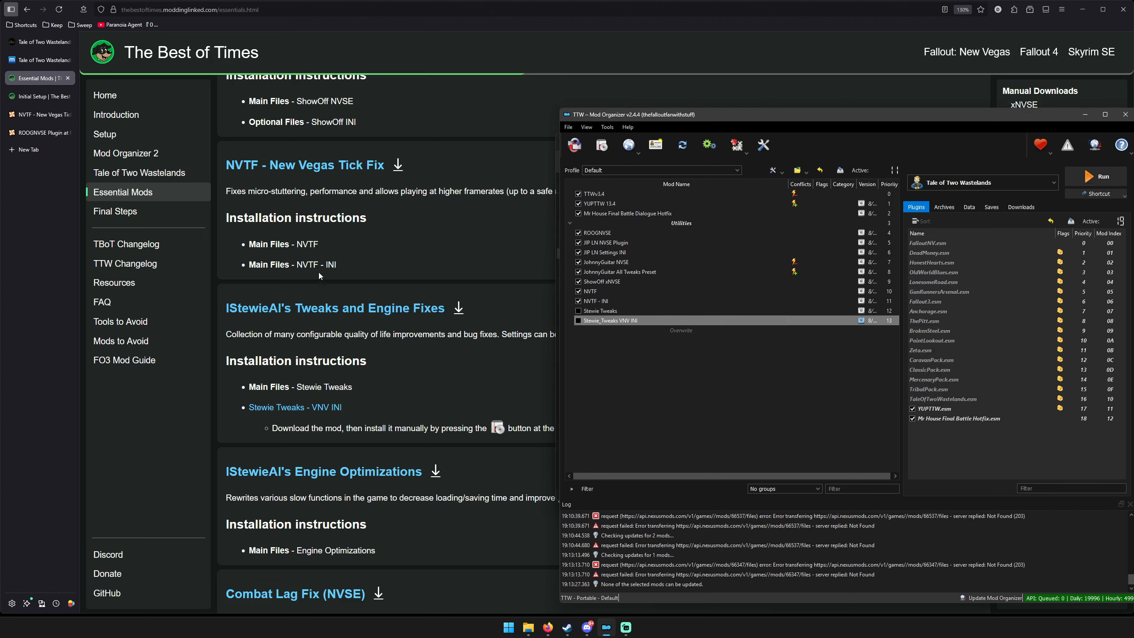
Install IStewieAI Engine Optimizations from its archive and enable it together with Stewie Tweaks and Stewie_Tweaks VNV INI.
scroll(427, 314, "down", 3)
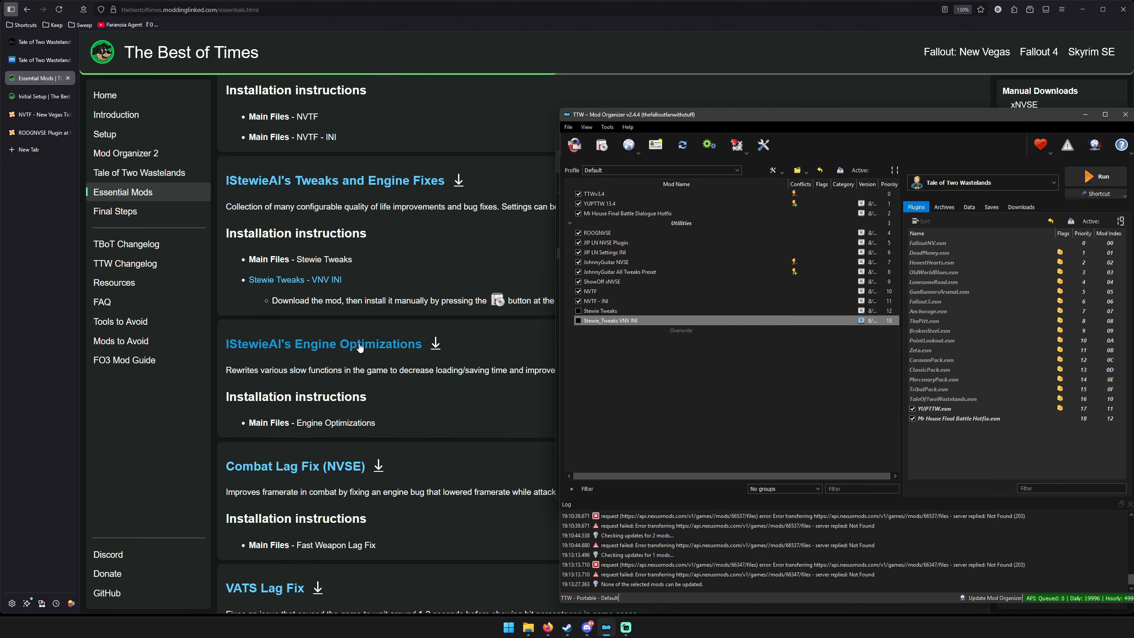
left_click(611, 357)
left_click(601, 144)
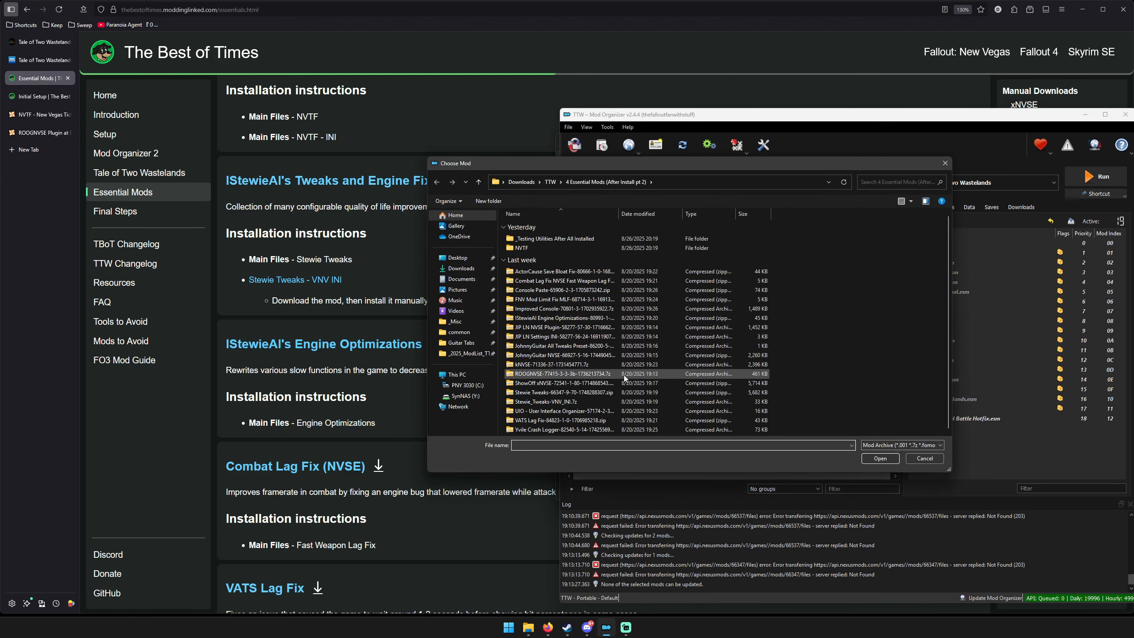
double_click(551, 317)
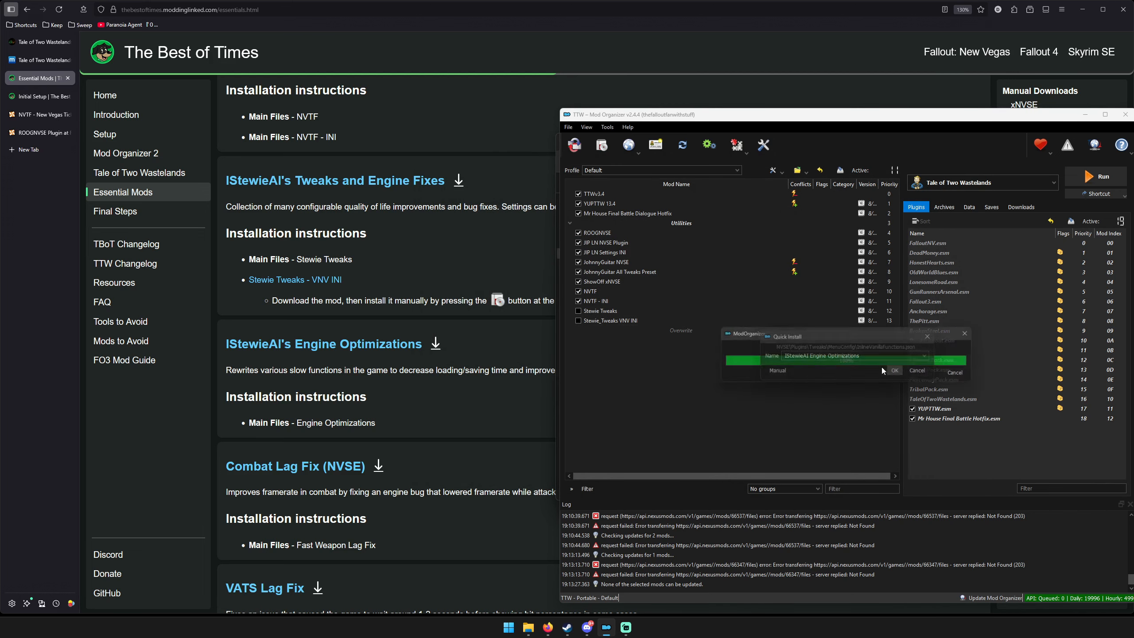
left_click(883, 370)
left_click(577, 311)
left_click(577, 321)
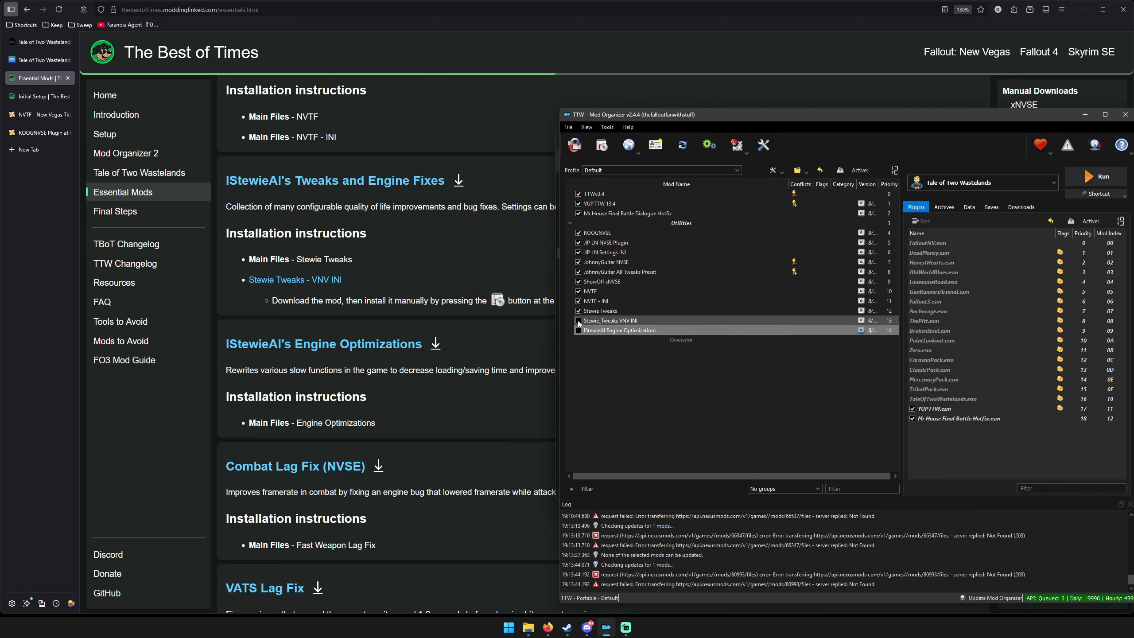
Install Combat Lag Fix NVSE Fast Weapon Lag Fix from its downloaded archive and enable it in the mod list.
scroll(357, 313, "down", 5)
left_click(602, 145)
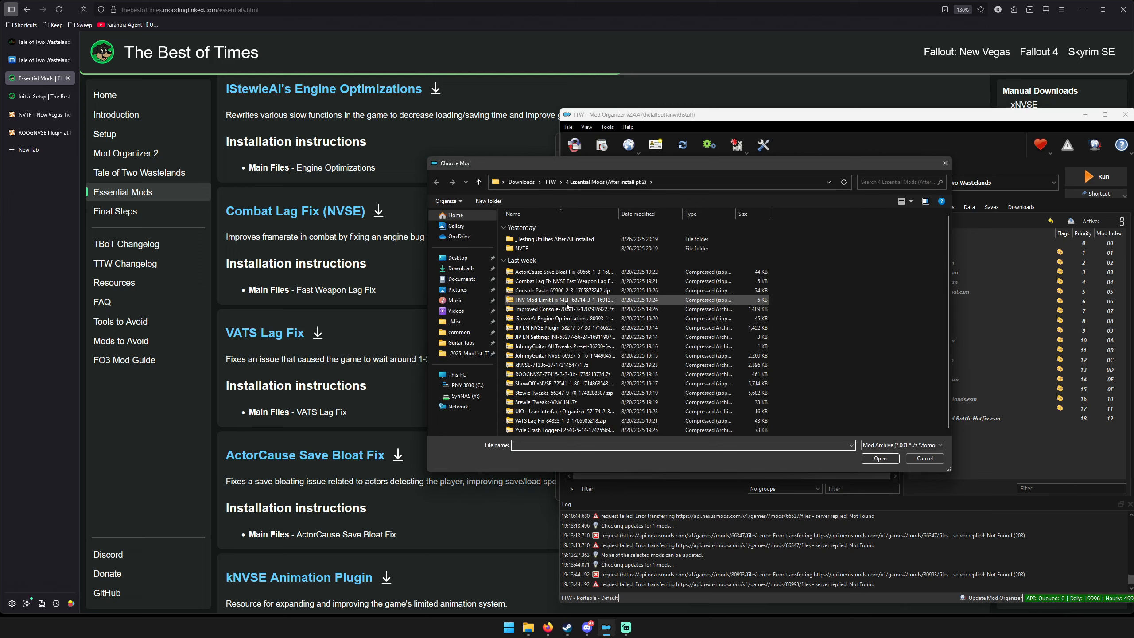
double_click(551, 281)
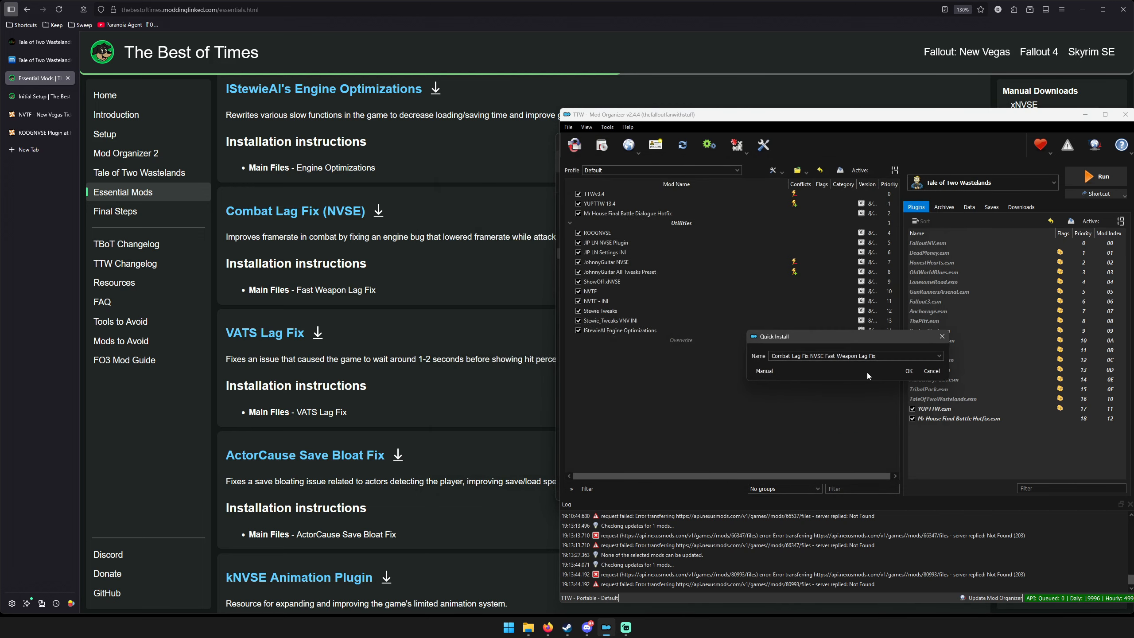
left_click(907, 371)
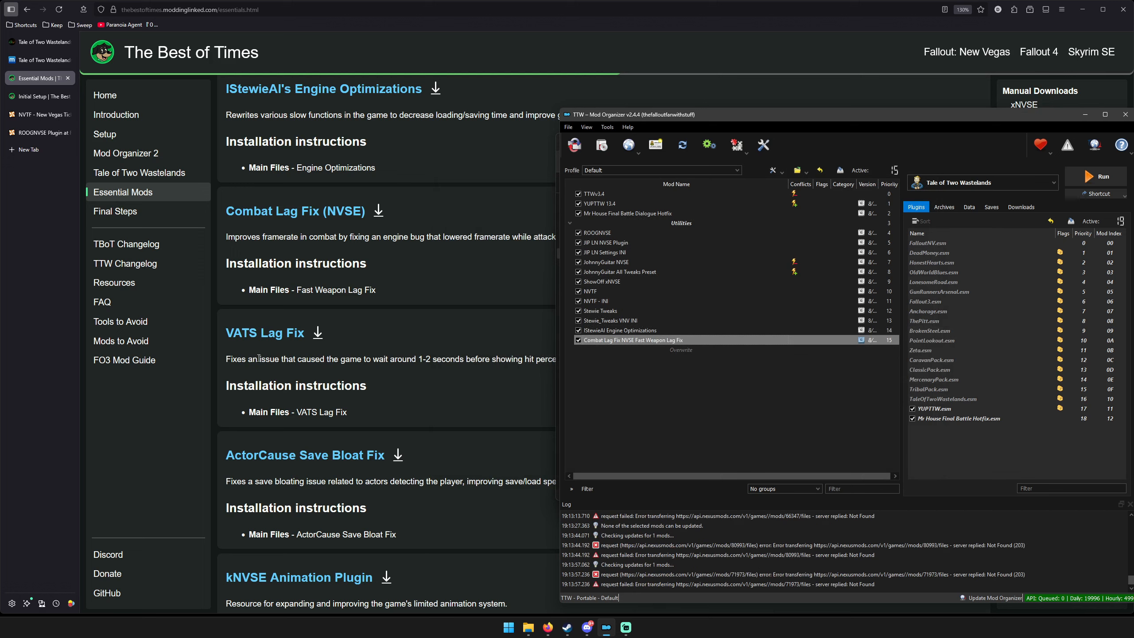
Install the VATS Lag Fix archive under its suggested name and enable the mod.
left_click(600, 148)
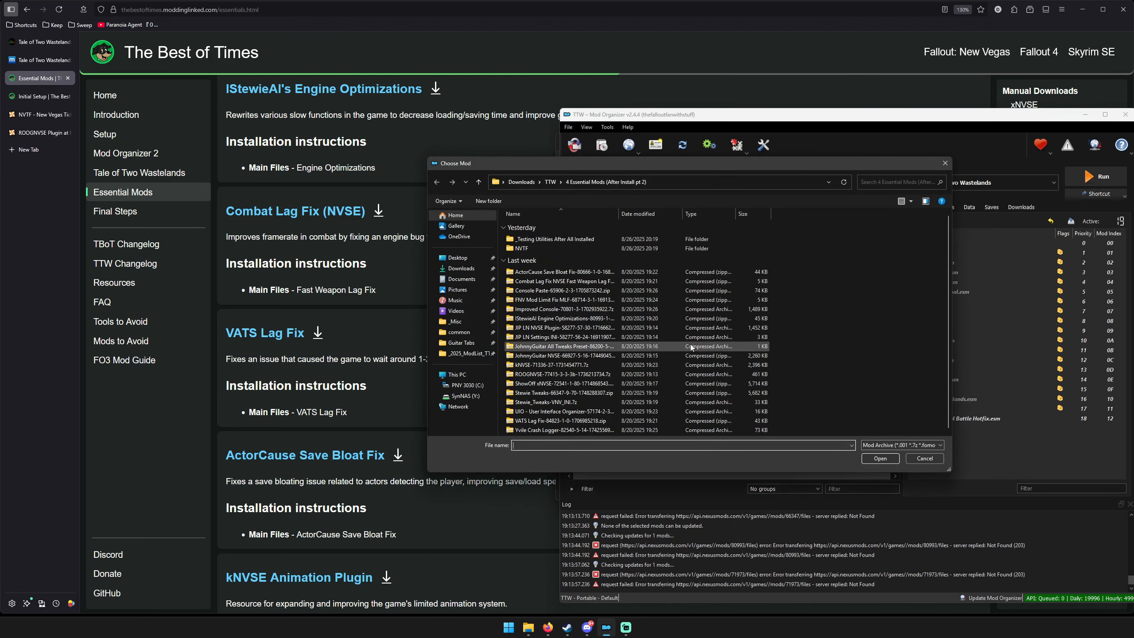
double_click(554, 427)
left_click(895, 372)
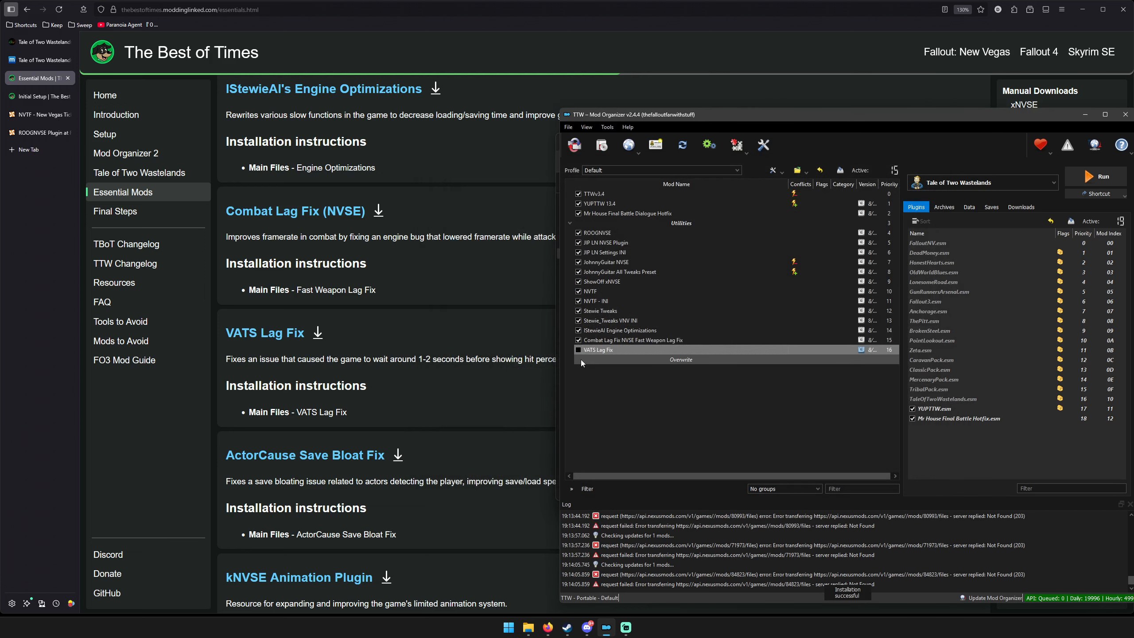
left_click(578, 350)
Install ActorCause Save Bloat Fix, the guide's entry after VATS Lag Fix, from its archive and enable it.
scroll(416, 326, "down", 3)
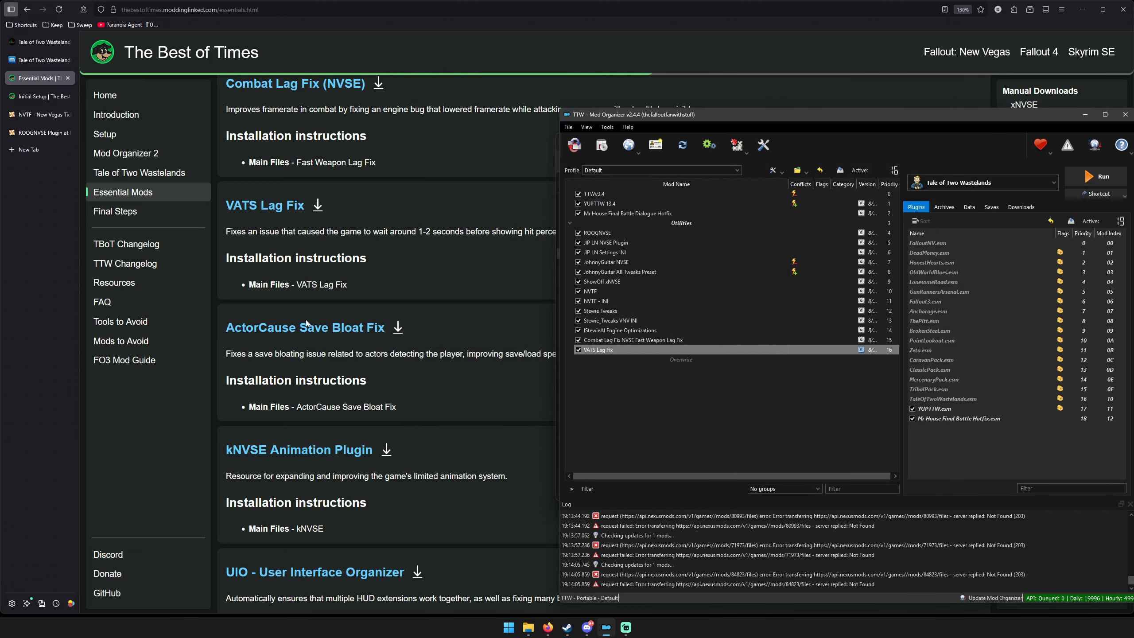
left_click(712, 432)
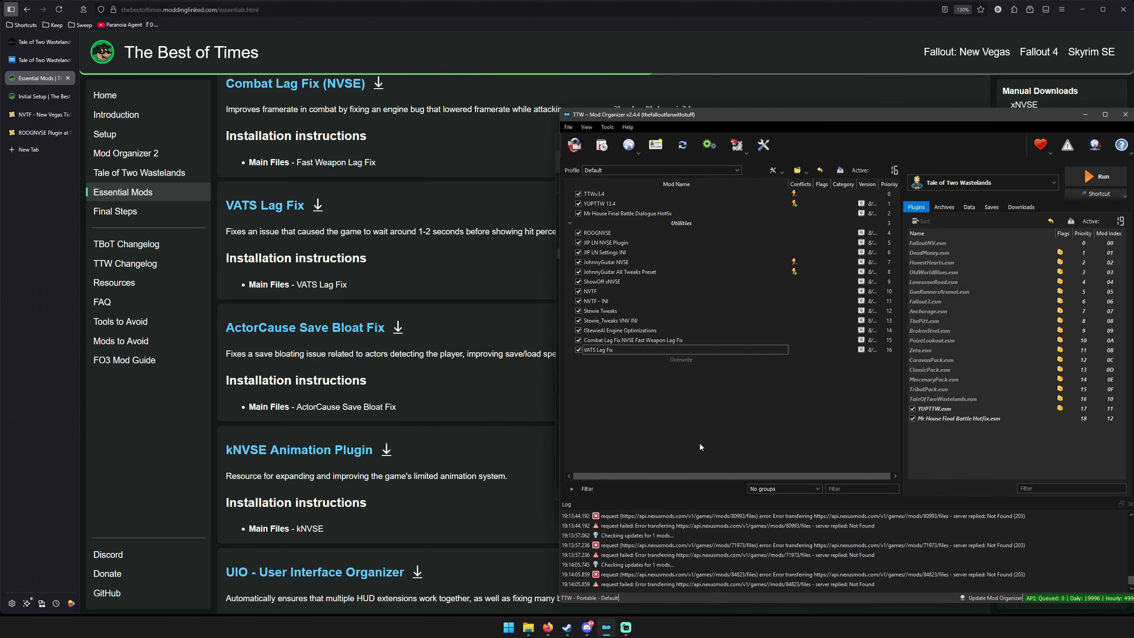
left_click(602, 144)
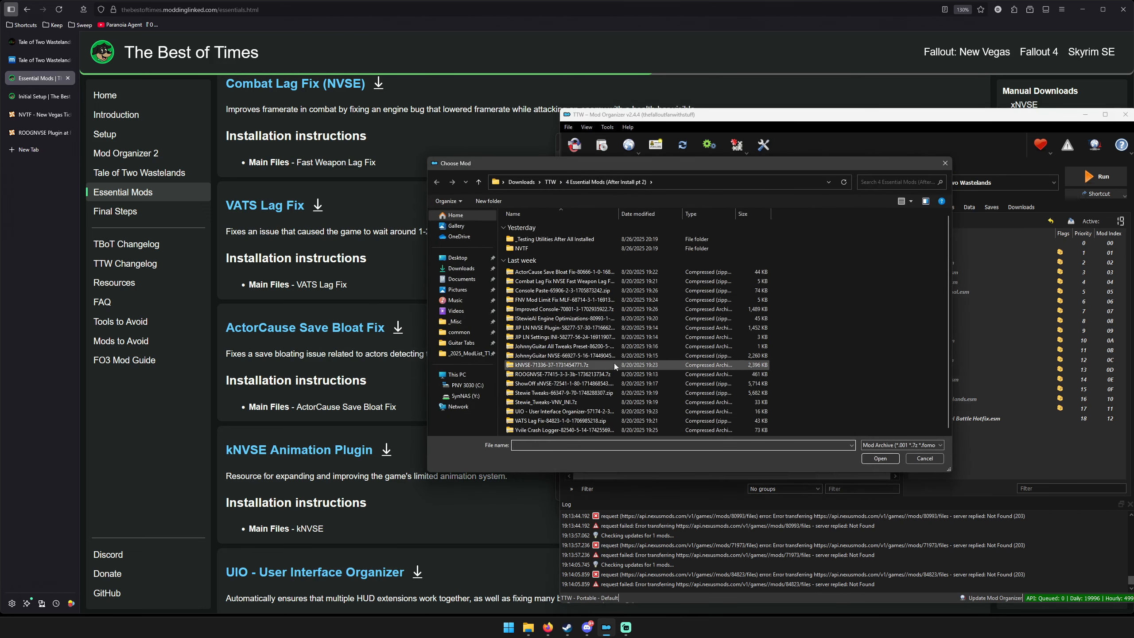
double_click(549, 272)
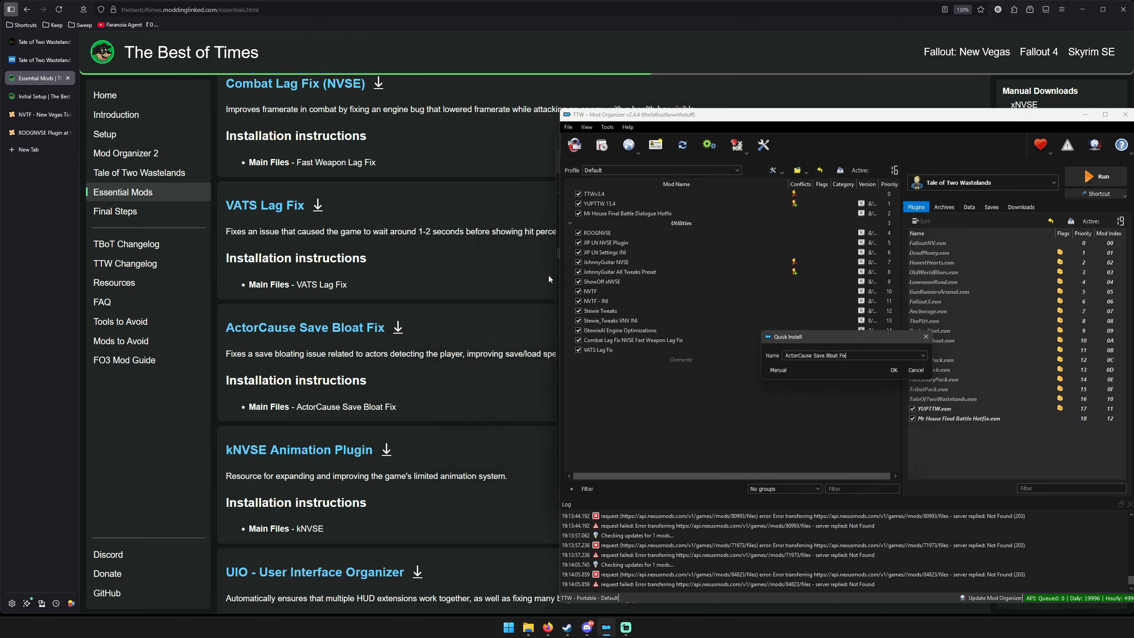
left_click(895, 371)
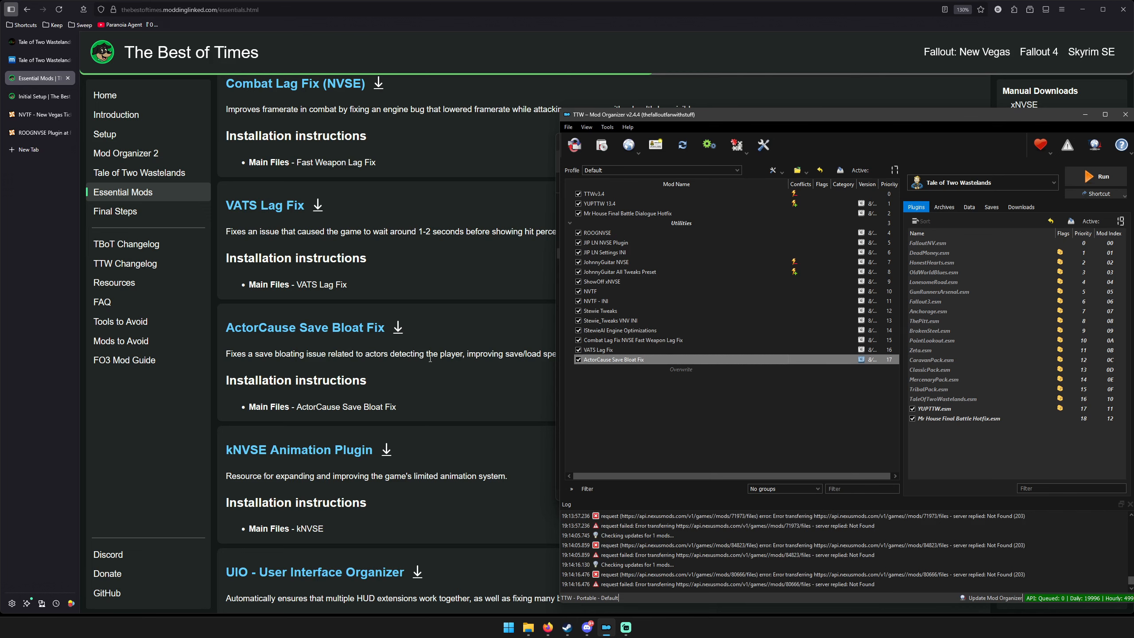
Install the kNVSE animation plugin from its downloaded archive and enable it in the mod list.
scroll(346, 337, "down", 3)
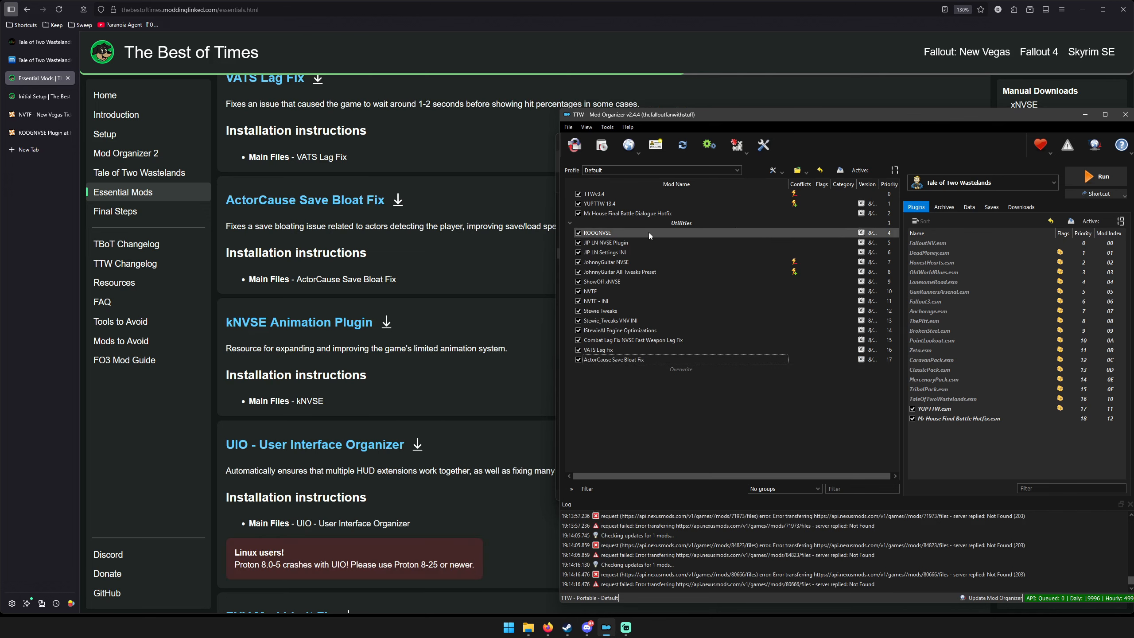
left_click(604, 151)
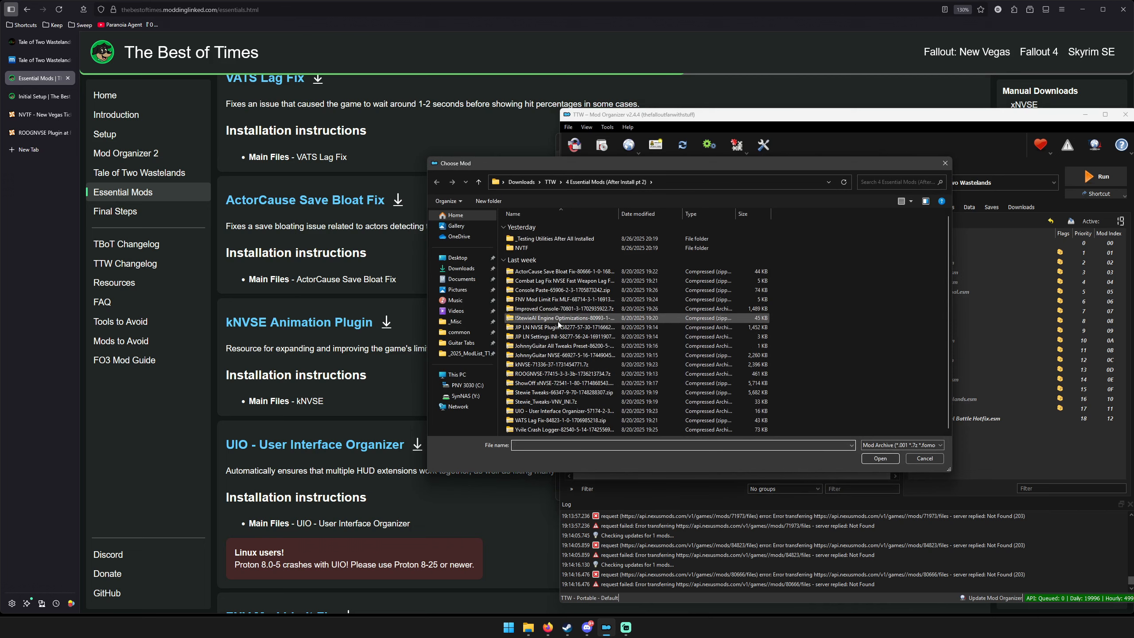
double_click(562, 365)
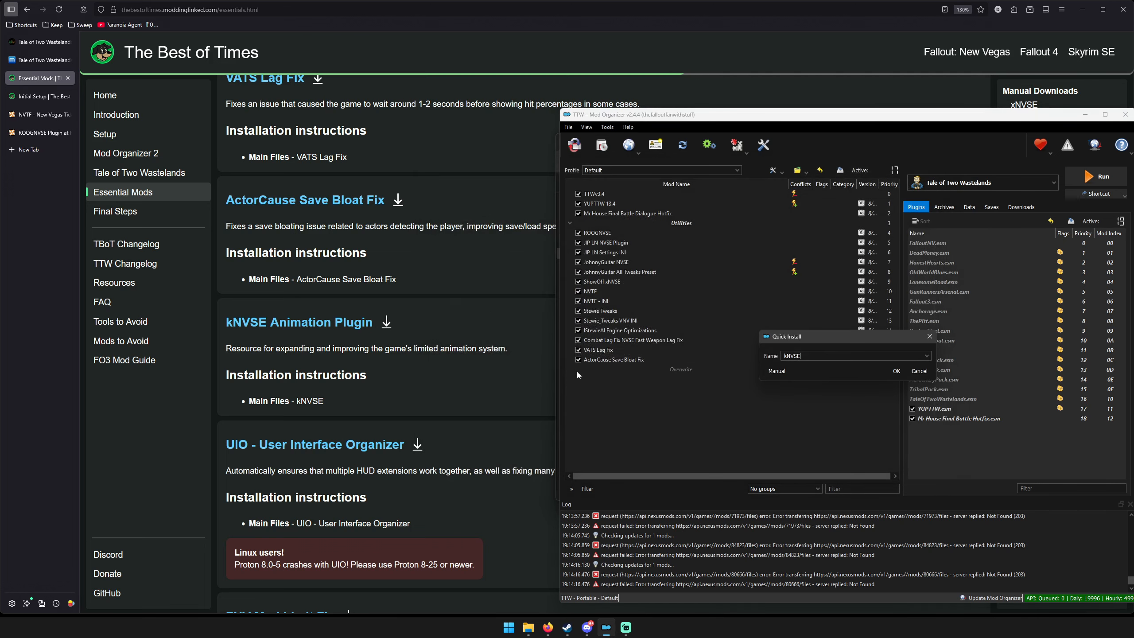
left_click(891, 370)
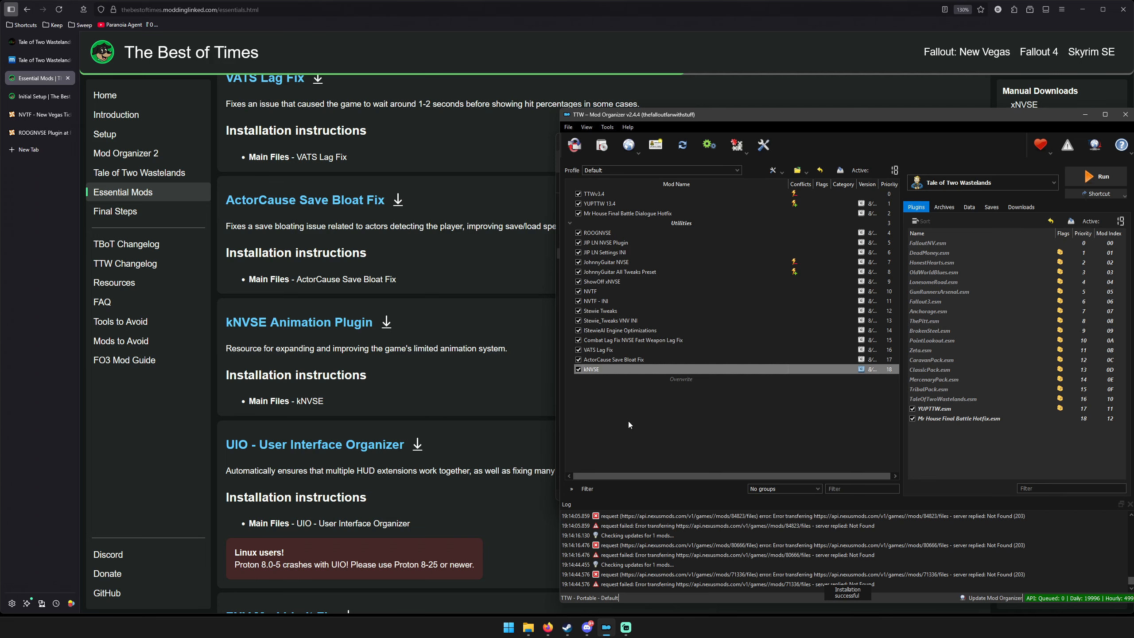
Install UIO - User Interface Organizer from its archive under the suggested name and enable it.
scroll(350, 416, "down", 3)
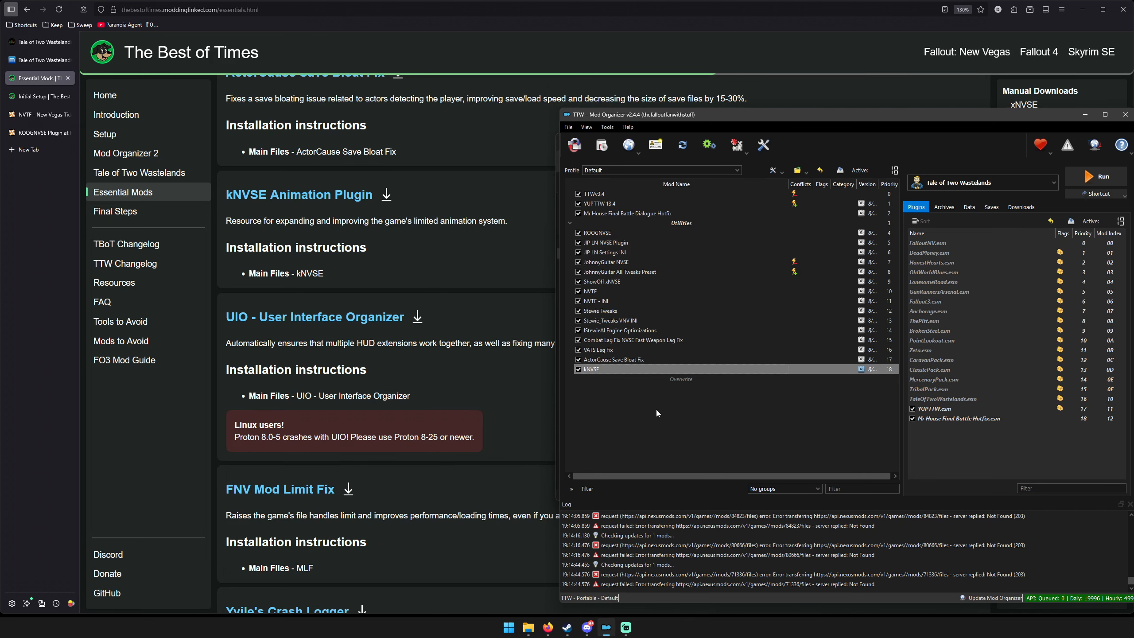
left_click(615, 419)
left_click(602, 146)
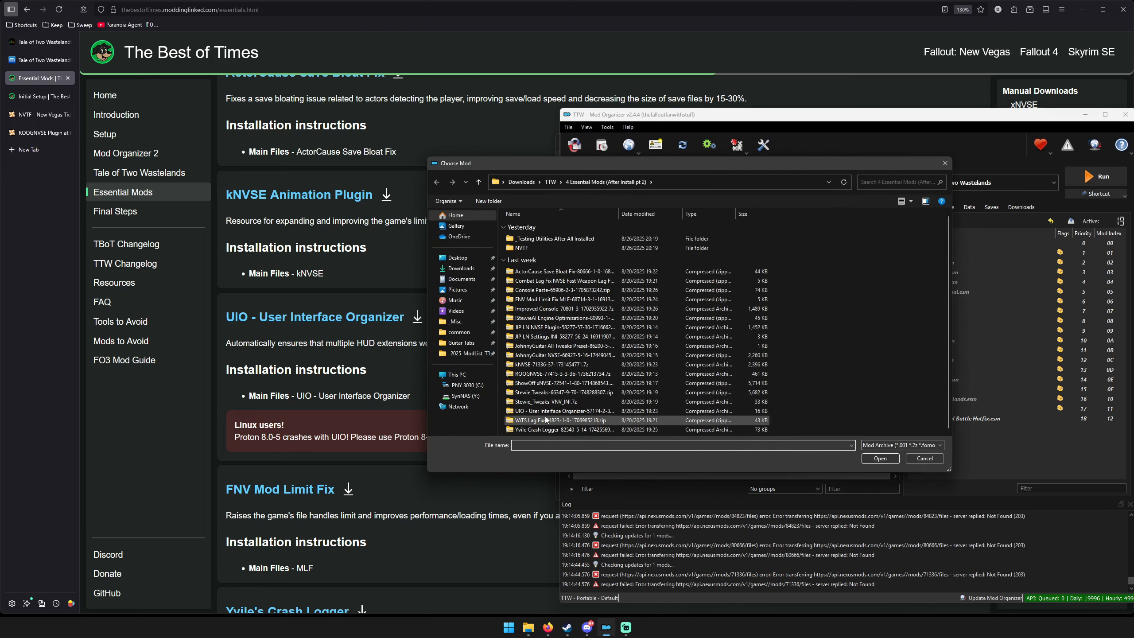
double_click(545, 411)
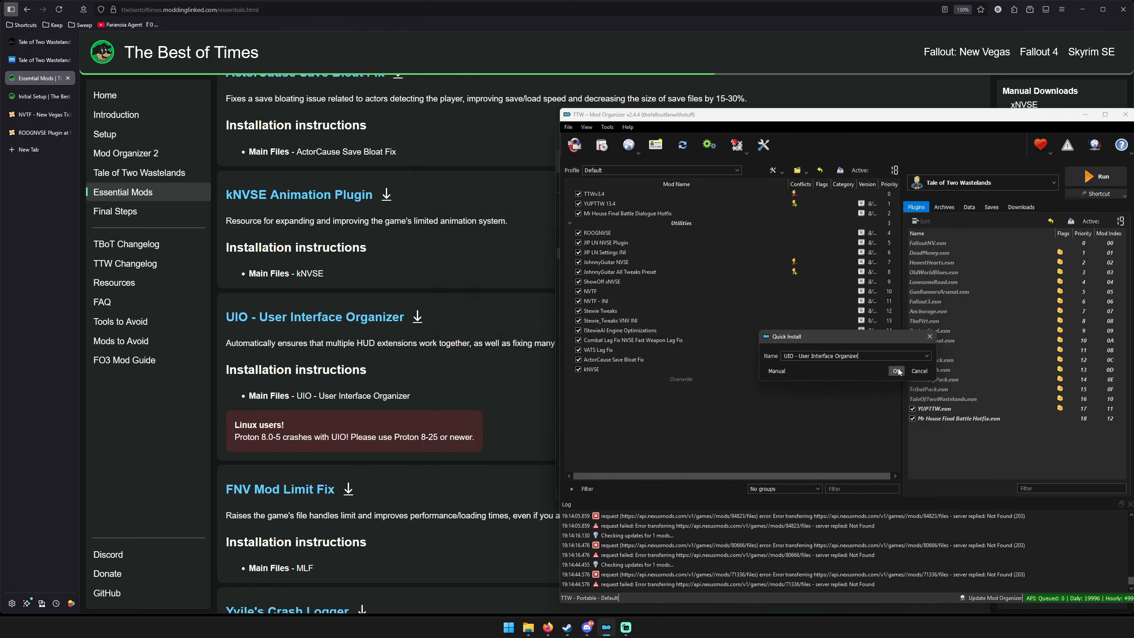
left_click(897, 371)
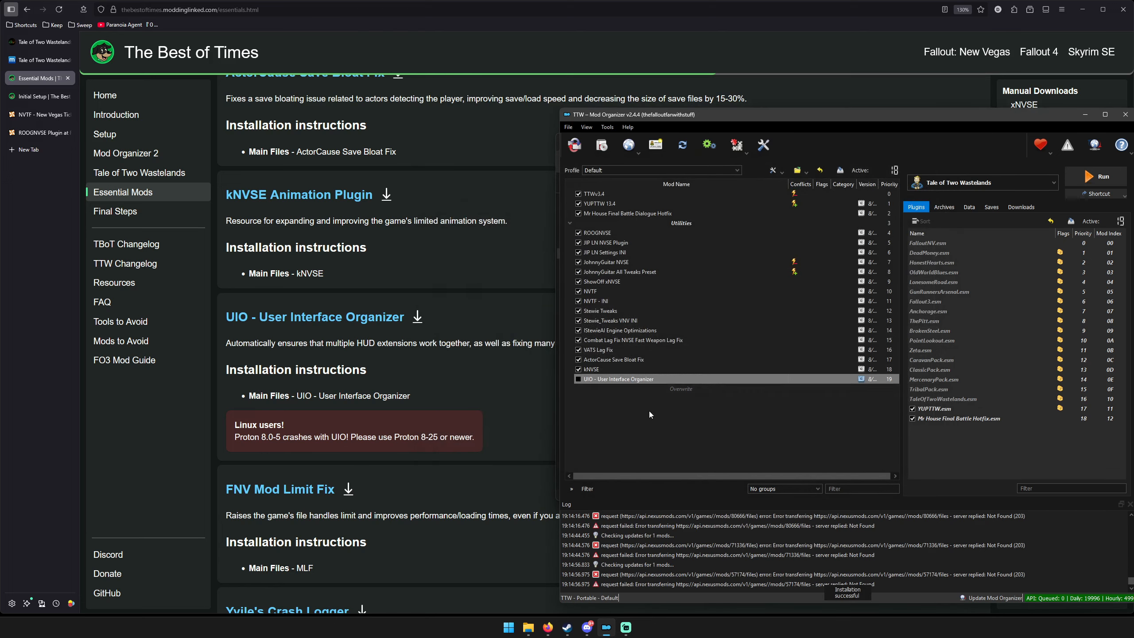
left_click(579, 378)
Install FNV Mod Limit Fix MLF from its downloaded archive and enable it in the mod list.
scroll(490, 331, "down", 3)
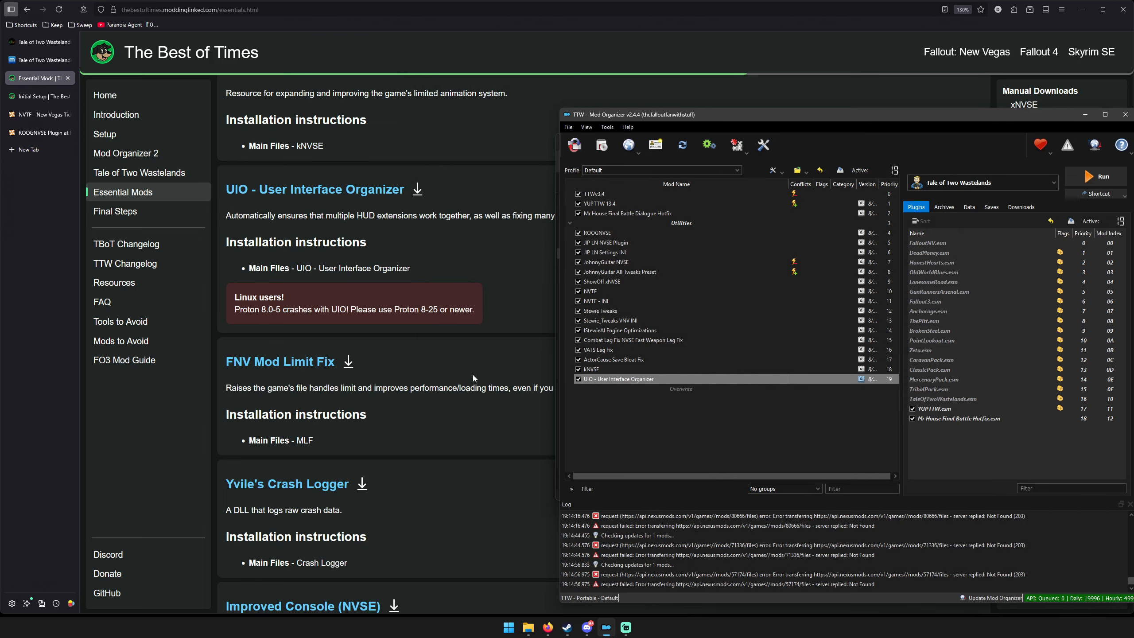
left_click(598, 152)
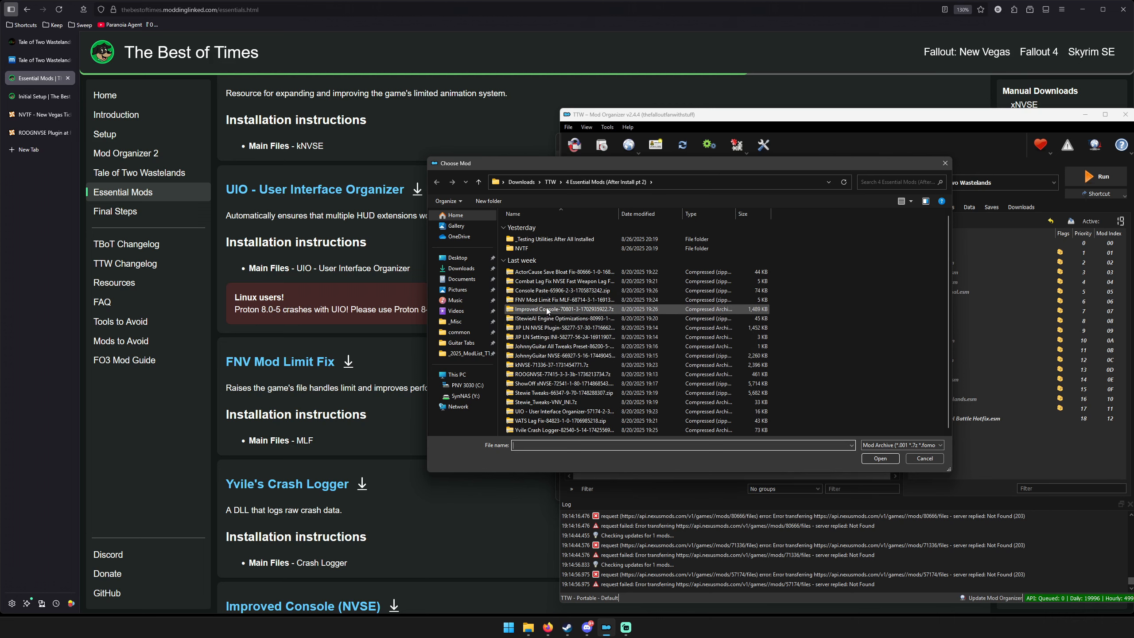
double_click(540, 300)
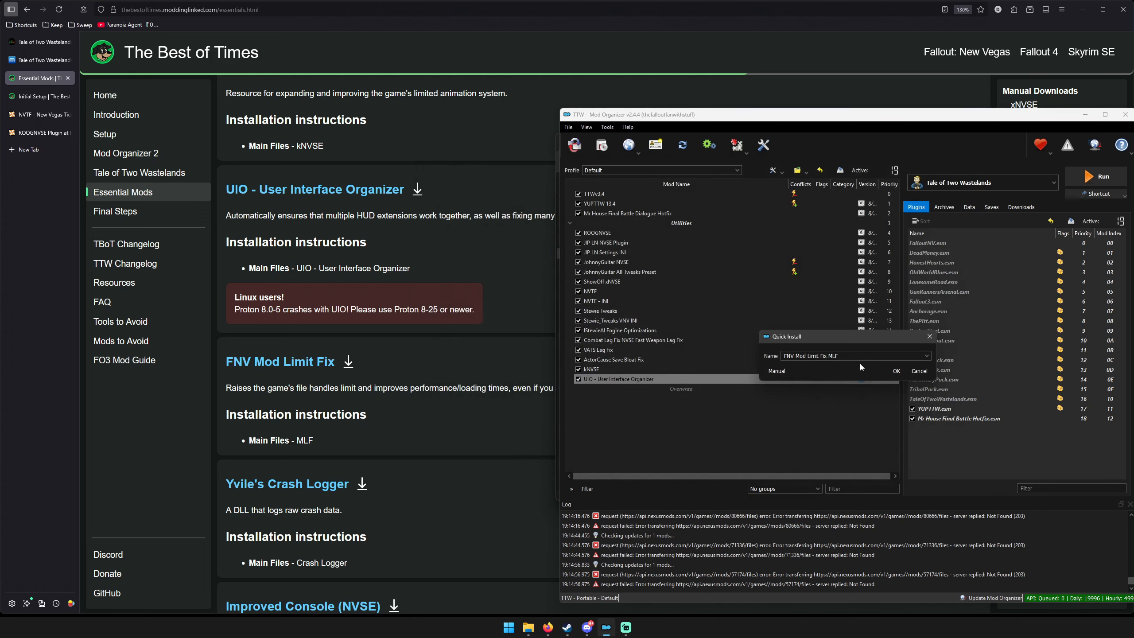
left_click(895, 371)
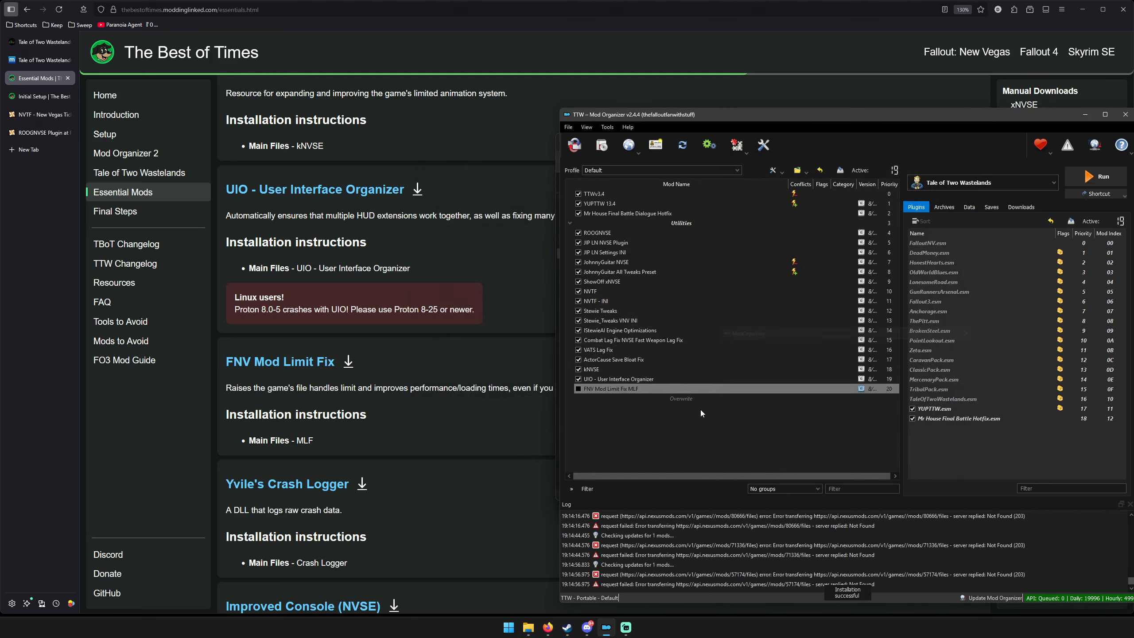
left_click(579, 388)
Install Yvile Crash Logger from its downloaded archive and enable it in the mod list.
scroll(466, 330, "down", 3)
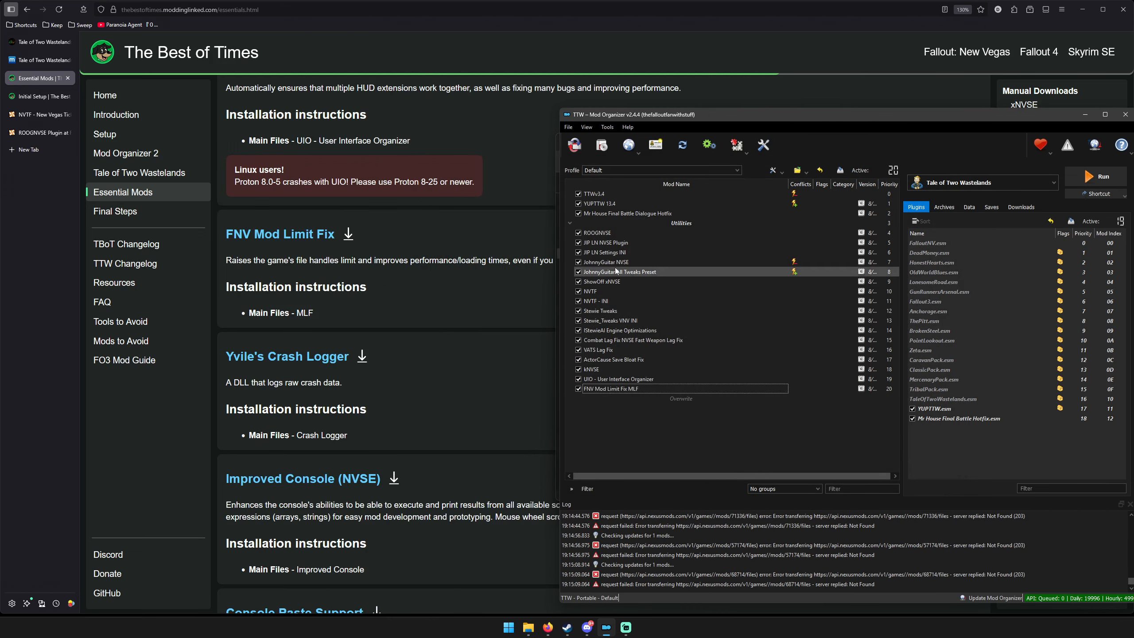
left_click(602, 144)
double_click(598, 430)
left_click(896, 370)
left_click(579, 398)
scroll(356, 356, "down", 3)
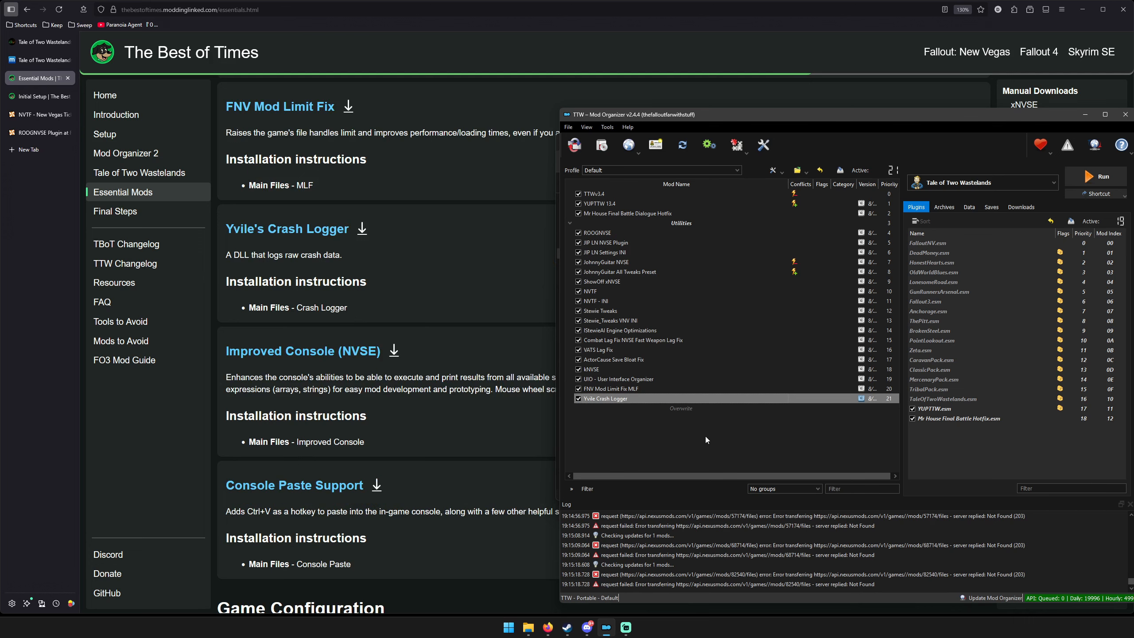
Install Improved Console from its downloaded archive under the suggested name and enable it in the mod list.
left_click(632, 428)
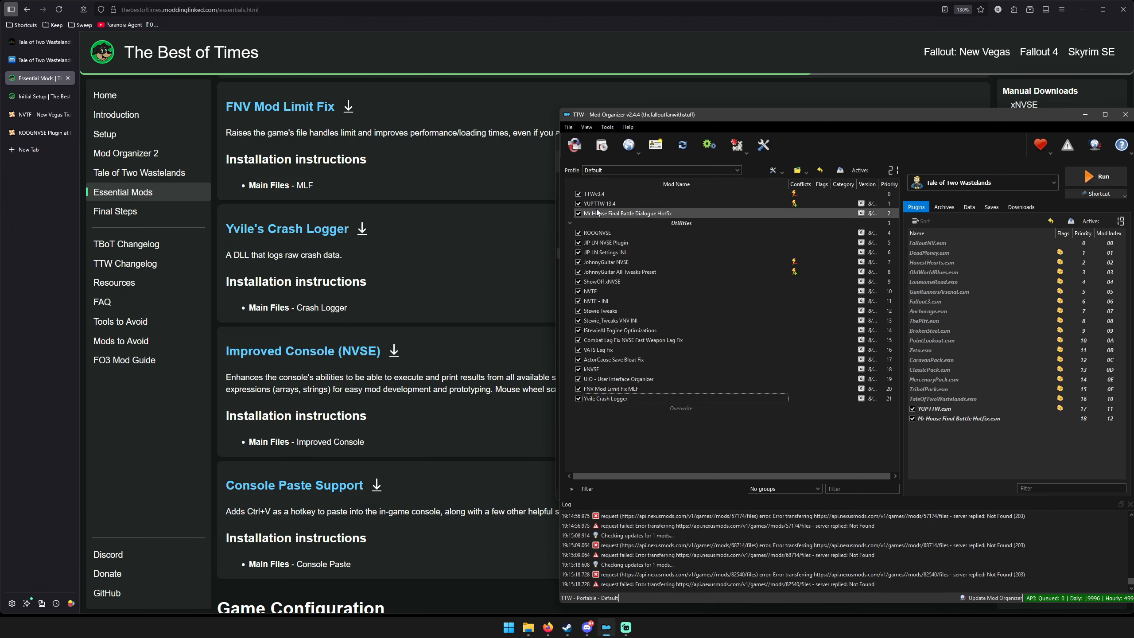
left_click(603, 146)
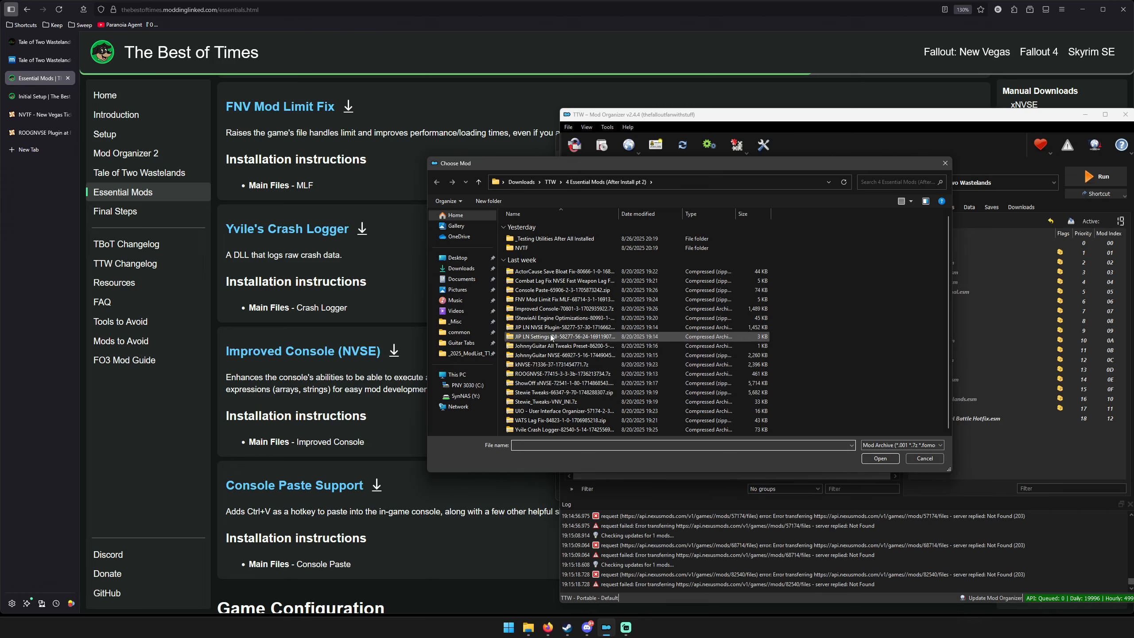
double_click(547, 309)
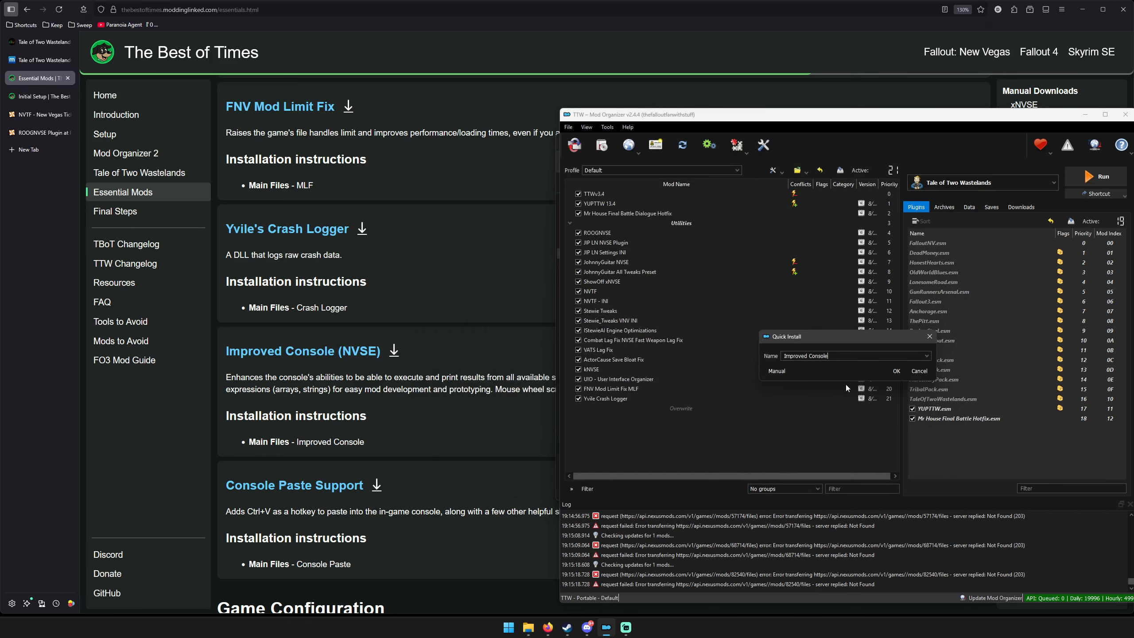
left_click(891, 371)
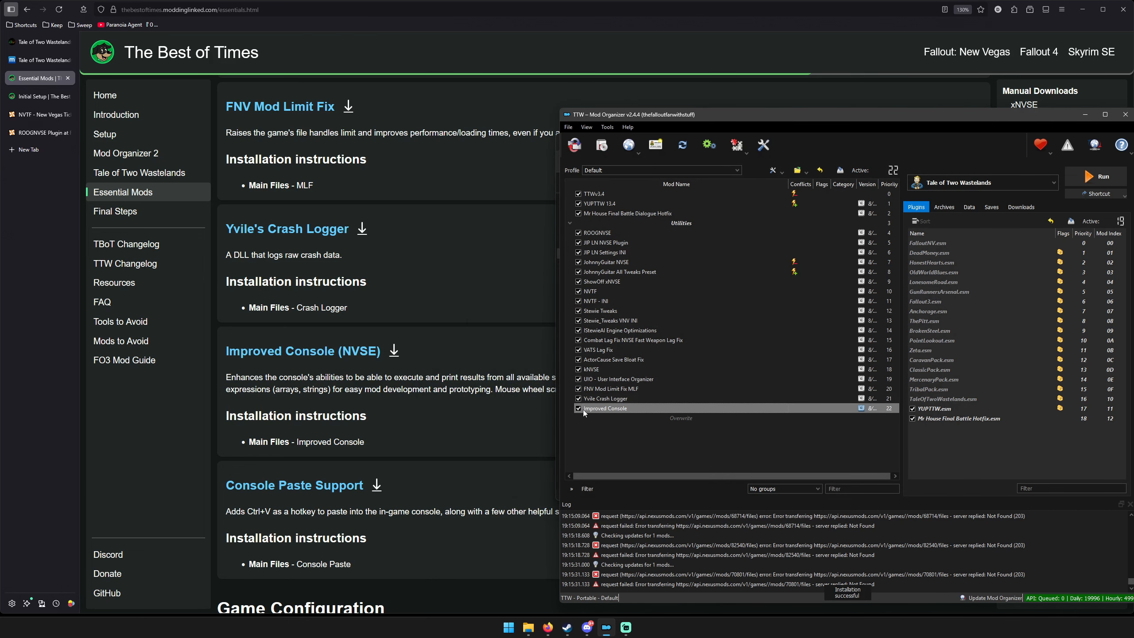
left_click(672, 441)
Install Console Paste from its downloaded archive and enable it in the mod list.
left_click(604, 145)
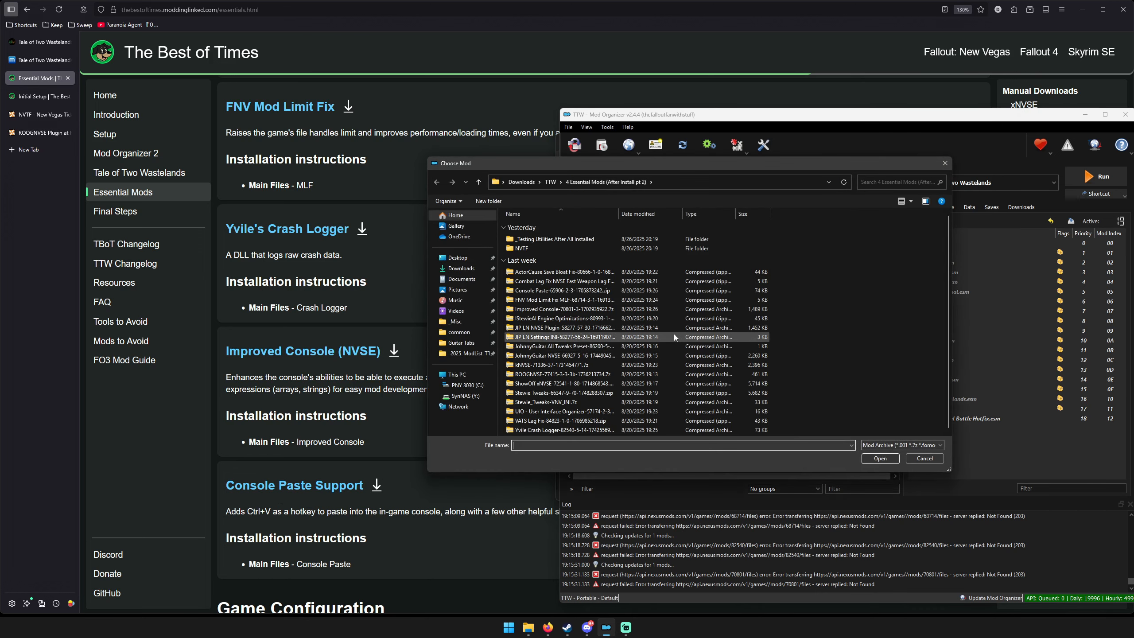
double_click(547, 291)
left_click(896, 371)
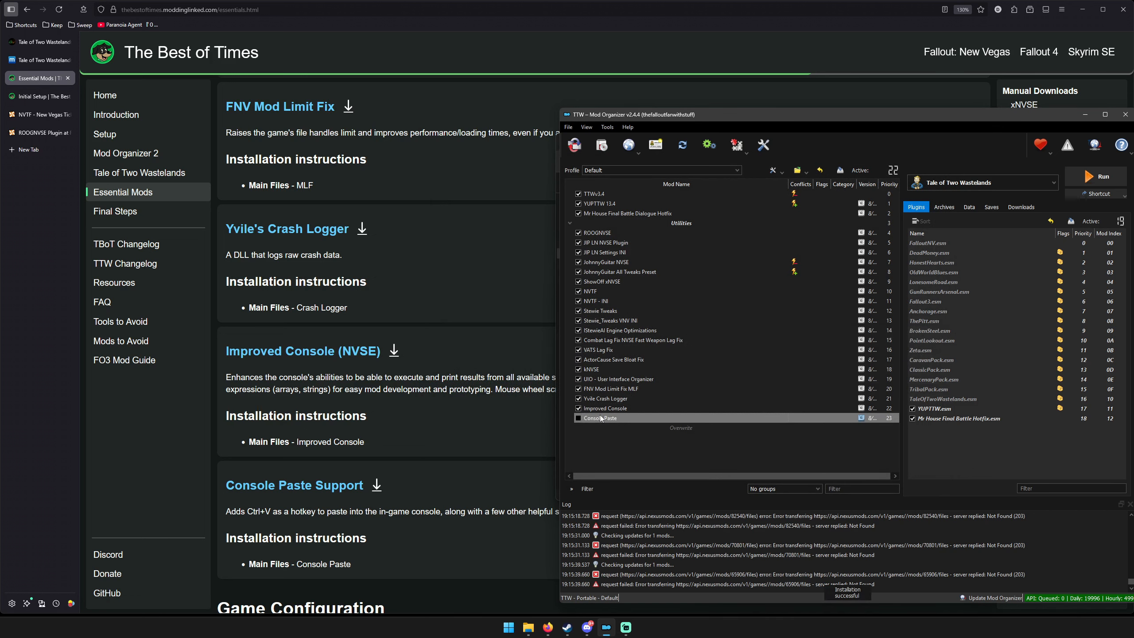
left_click(578, 417)
Follow the guide's Custom INI section and open falloutcustom.ini in Mod Organizer's INI Editor.
scroll(414, 404, "down", 6)
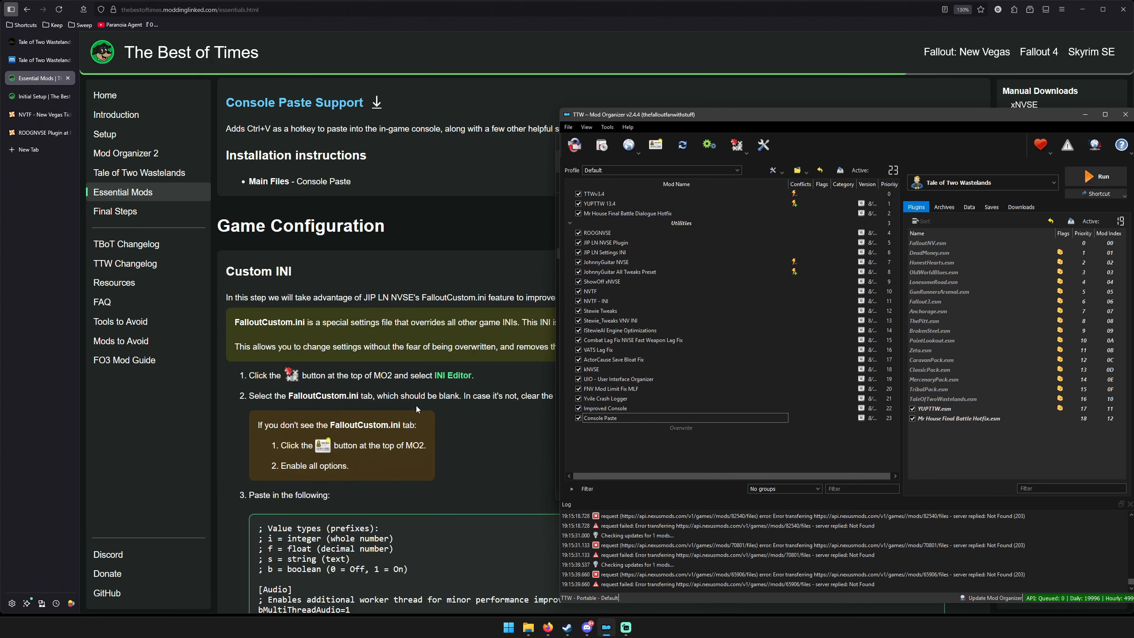
scroll(416, 404, "down", 3)
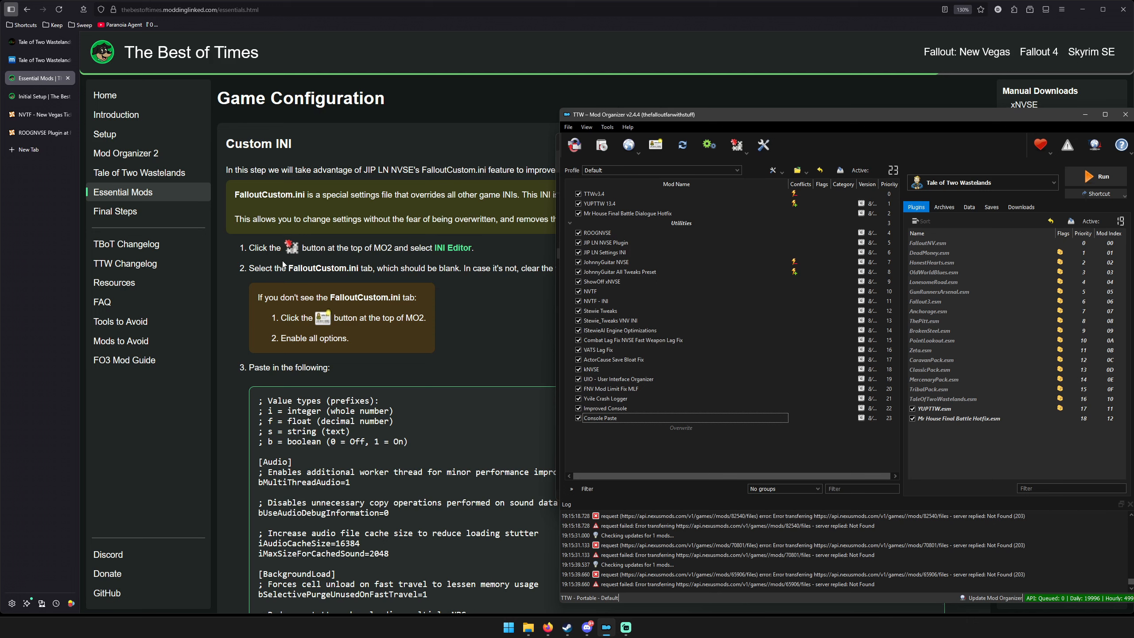
left_click(737, 146)
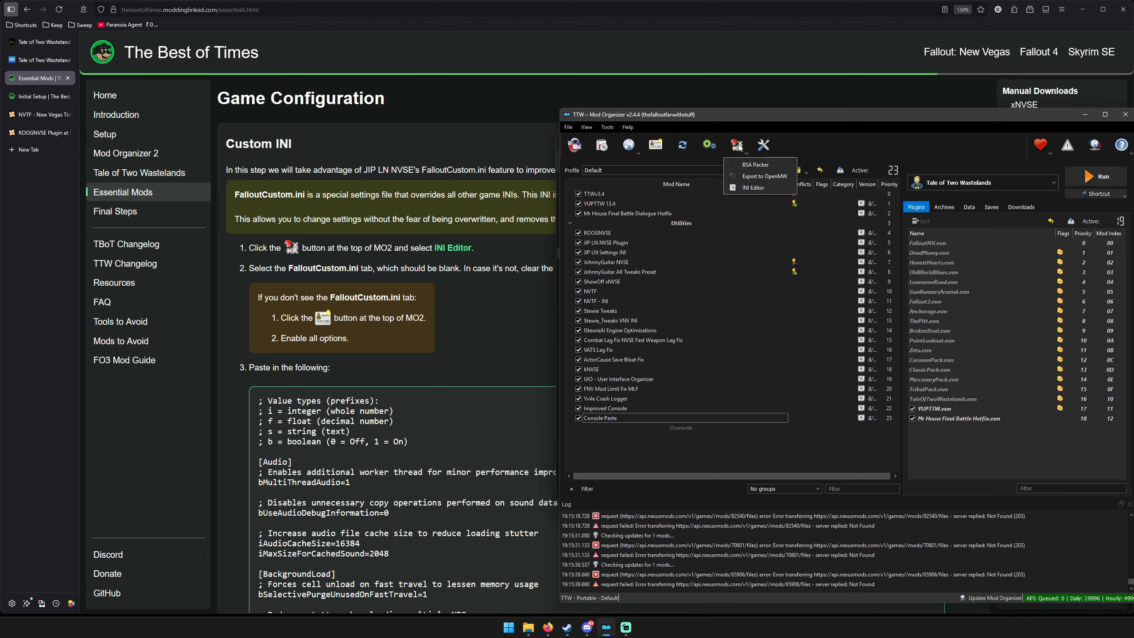
left_click(753, 188)
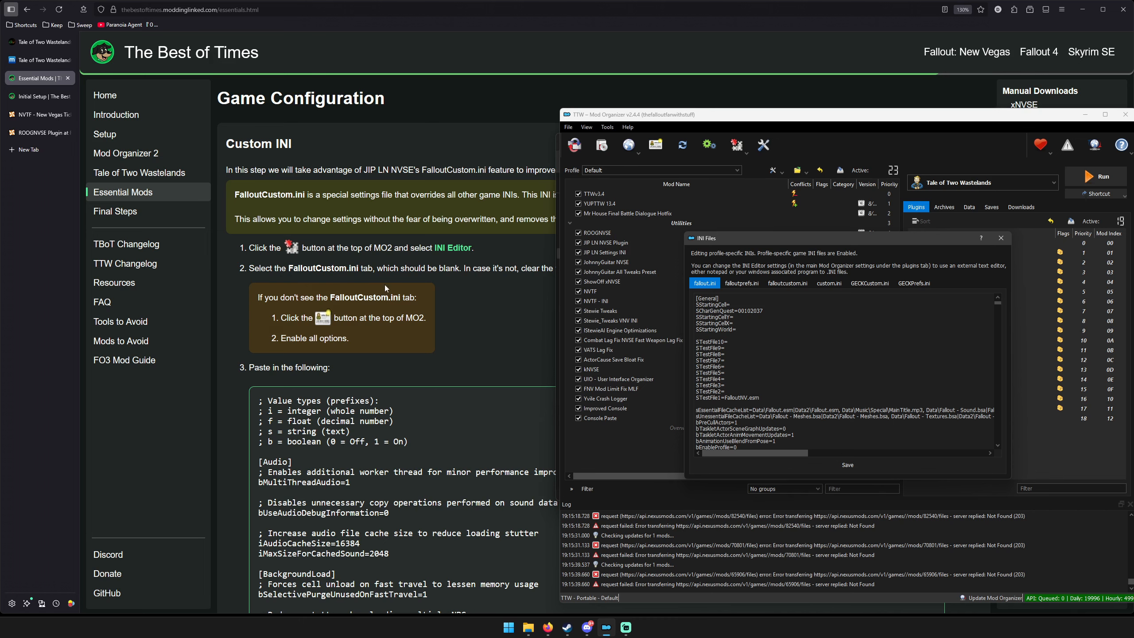
left_click(785, 284)
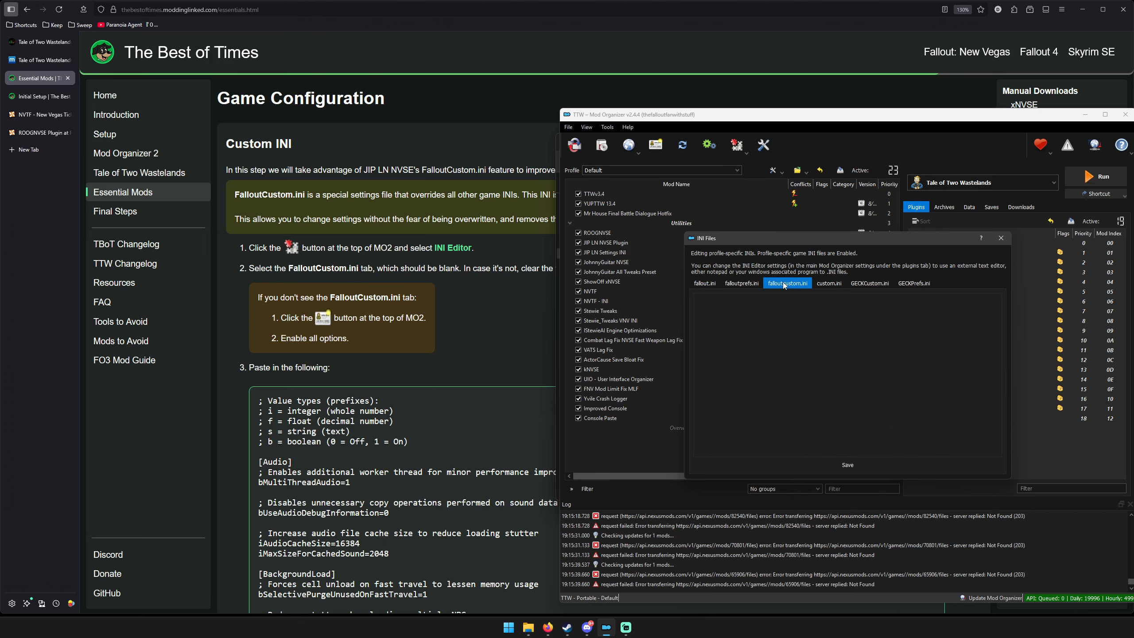
Copy the guide's full block of custom INI settings into falloutcustom.ini, save the file and close the editor.
left_click(424, 481)
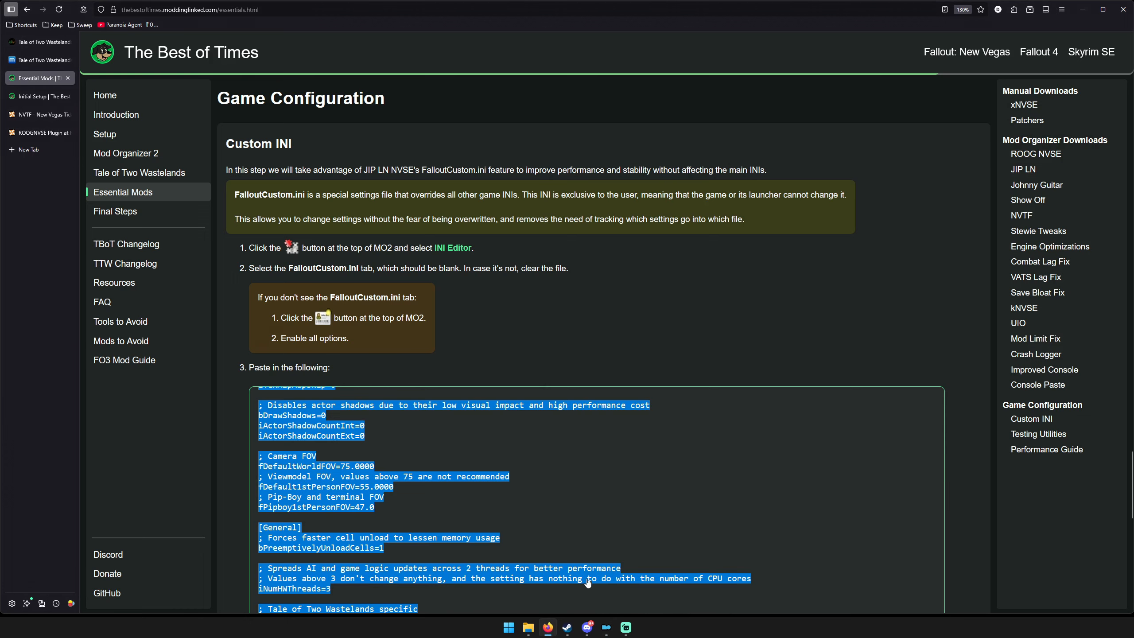
mouse_move(629, 628)
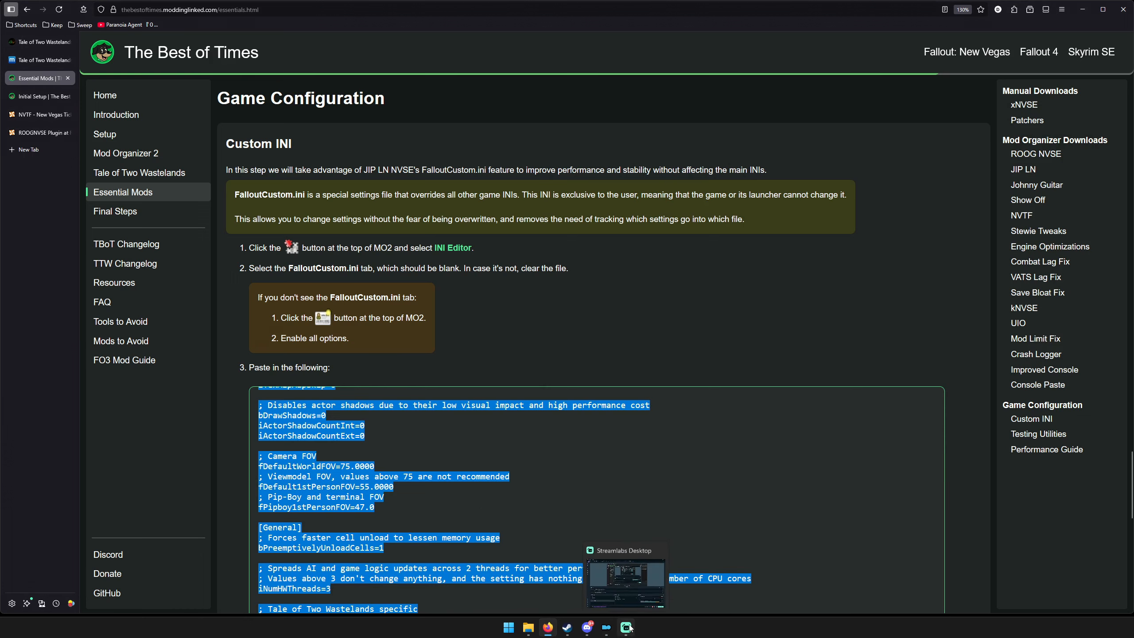
left_click(633, 581)
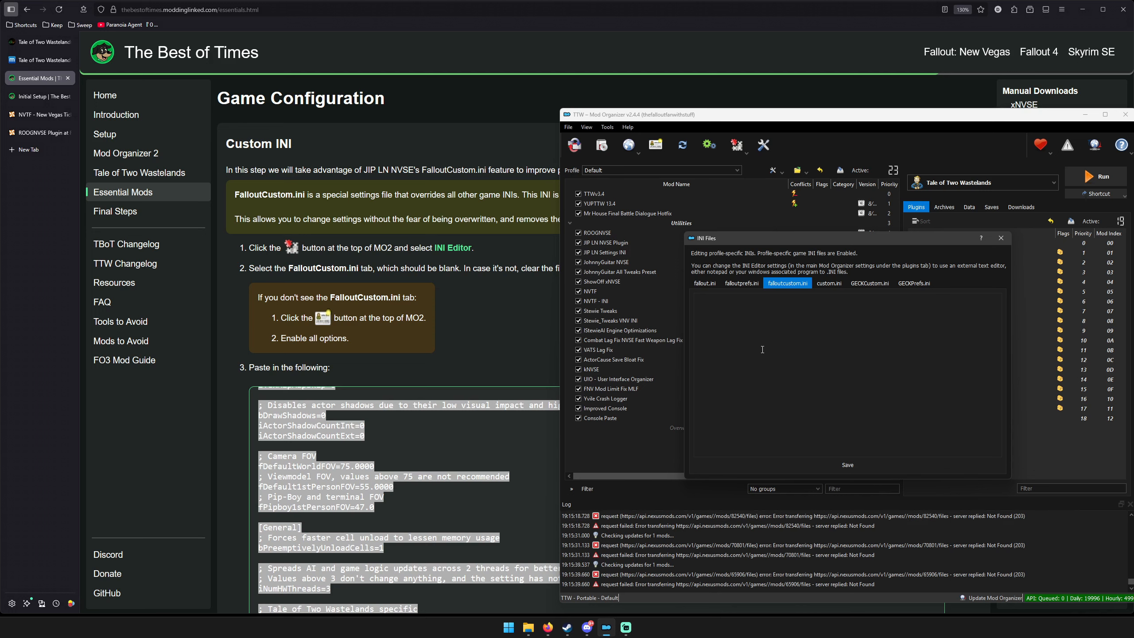
left_click(763, 345)
key("ctrl+v")
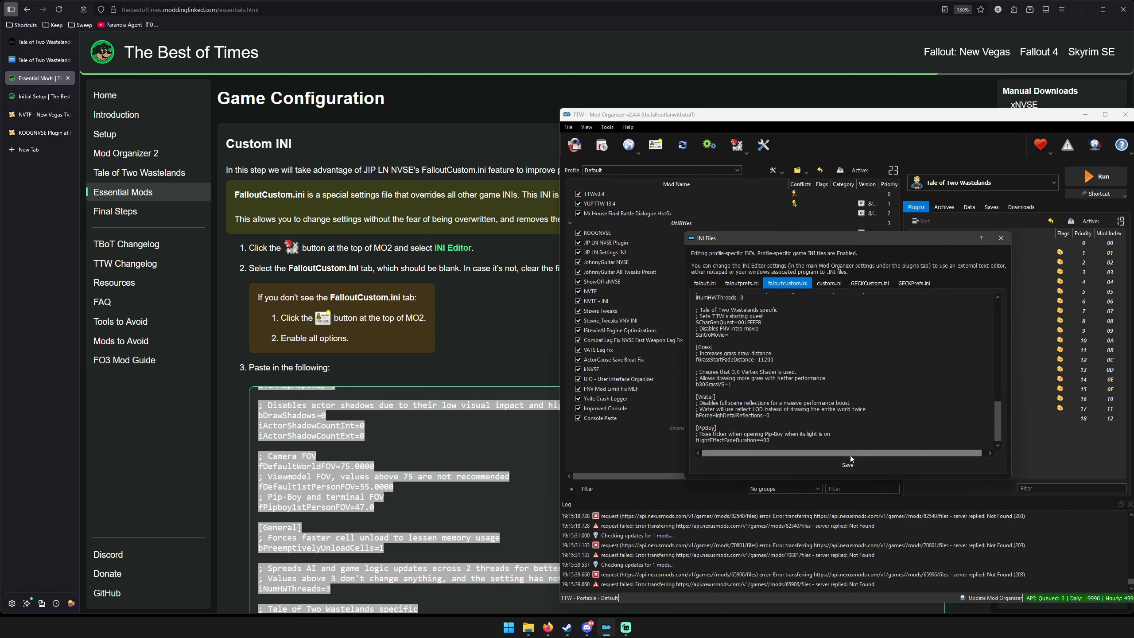
left_click(835, 467)
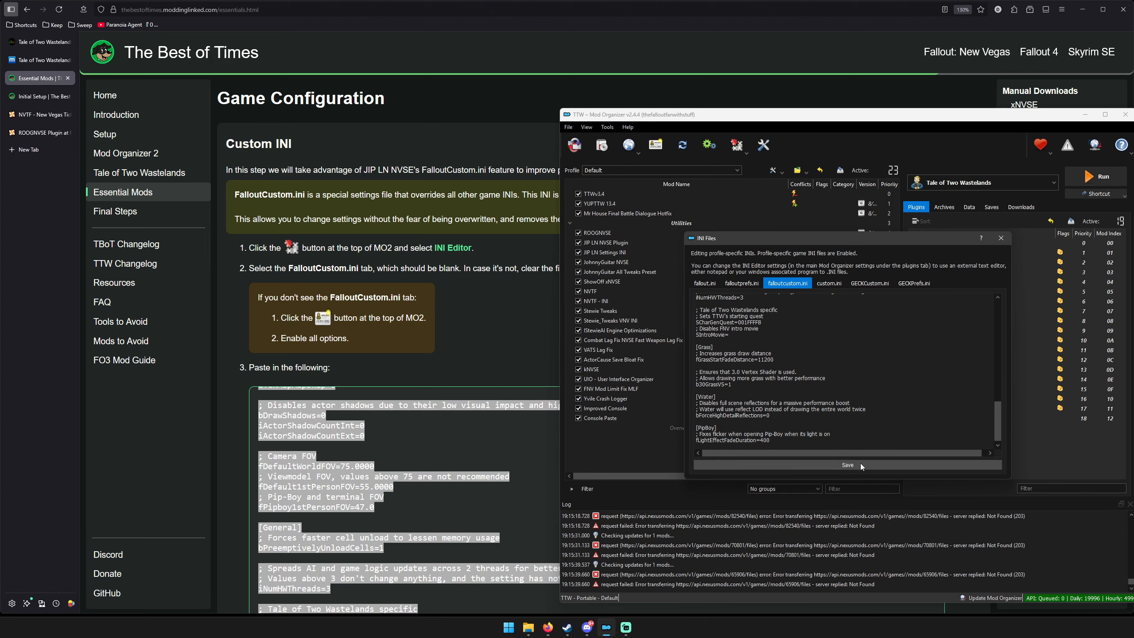
left_click(1001, 237)
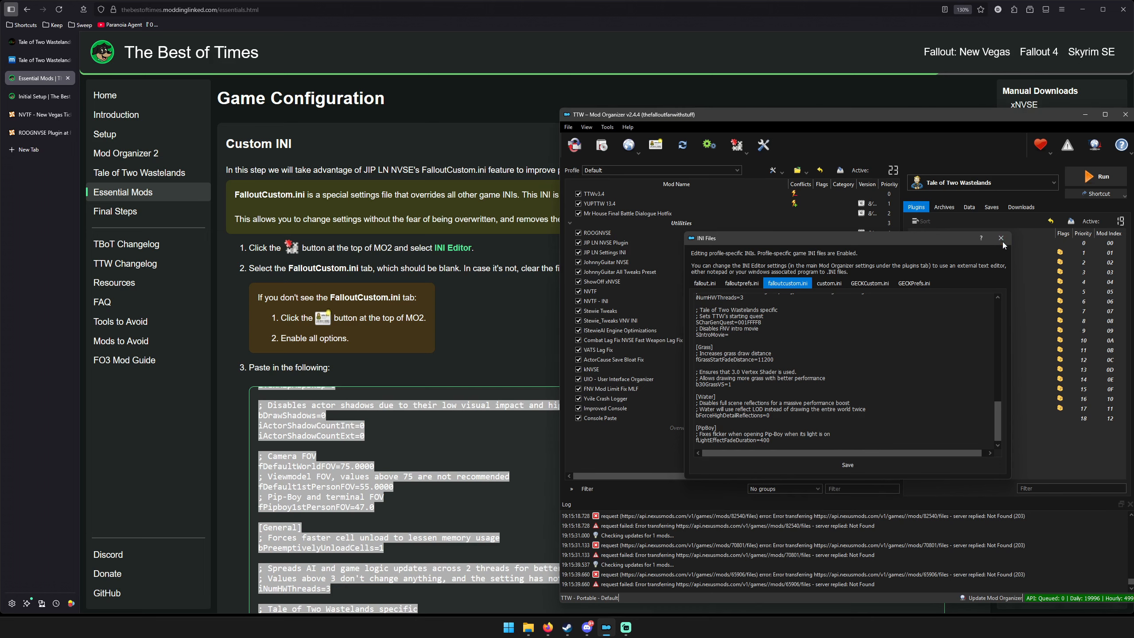
Install ML Utilities Checker from its archive in the _Testing Utilities After All Installed folder, keeping the suggested name.
scroll(419, 469, "down", 5)
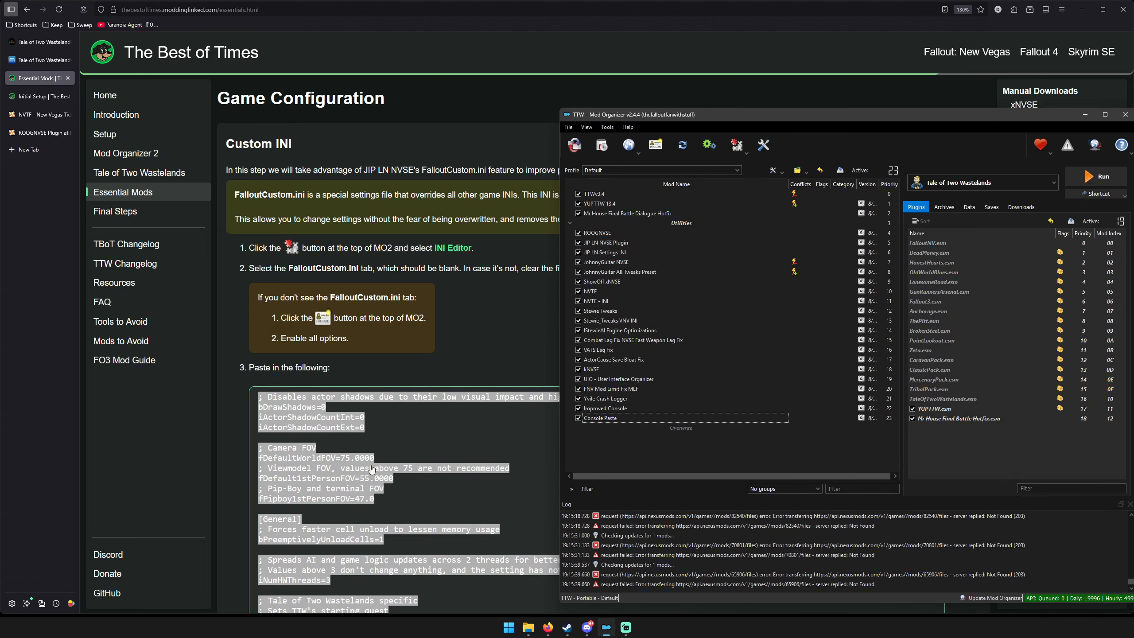
scroll(239, 469, "down", 7)
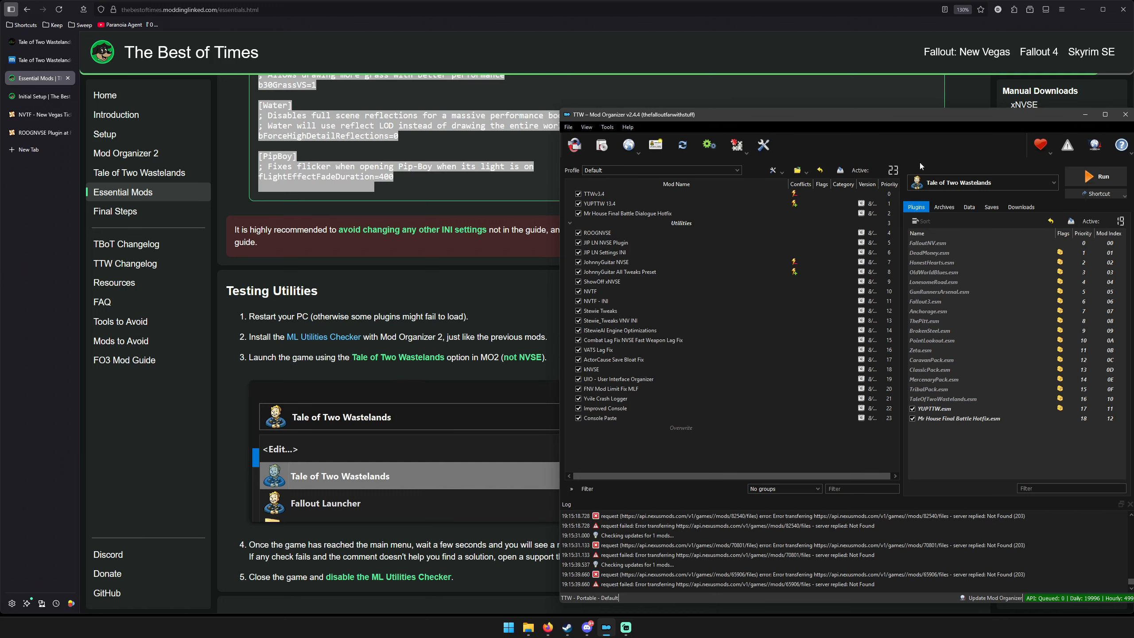
left_click(601, 144)
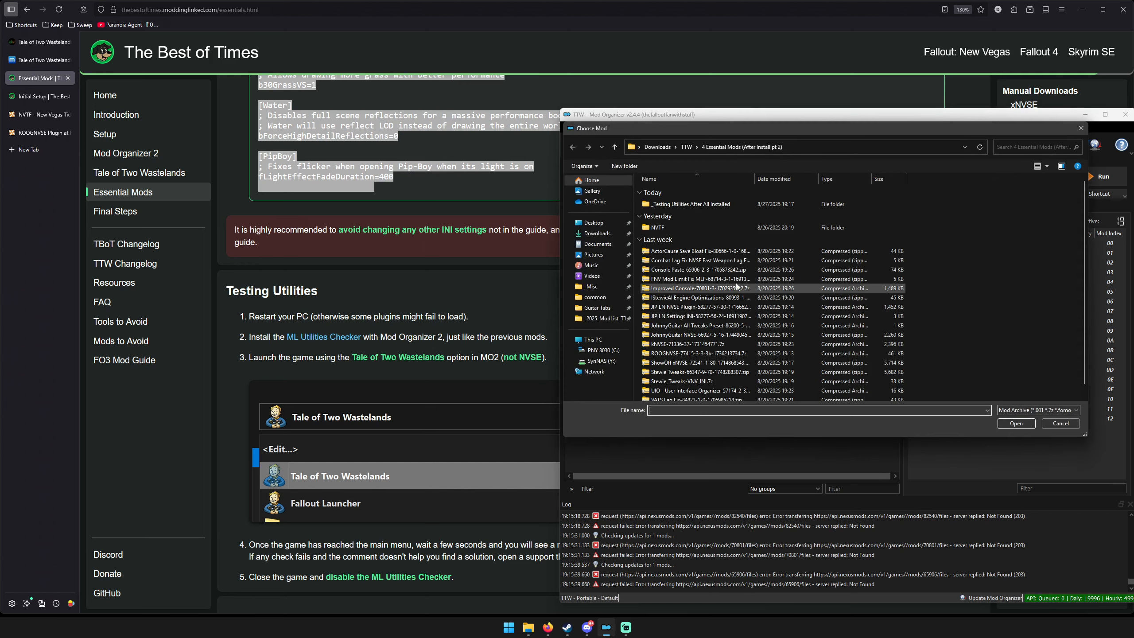
double_click(696, 205)
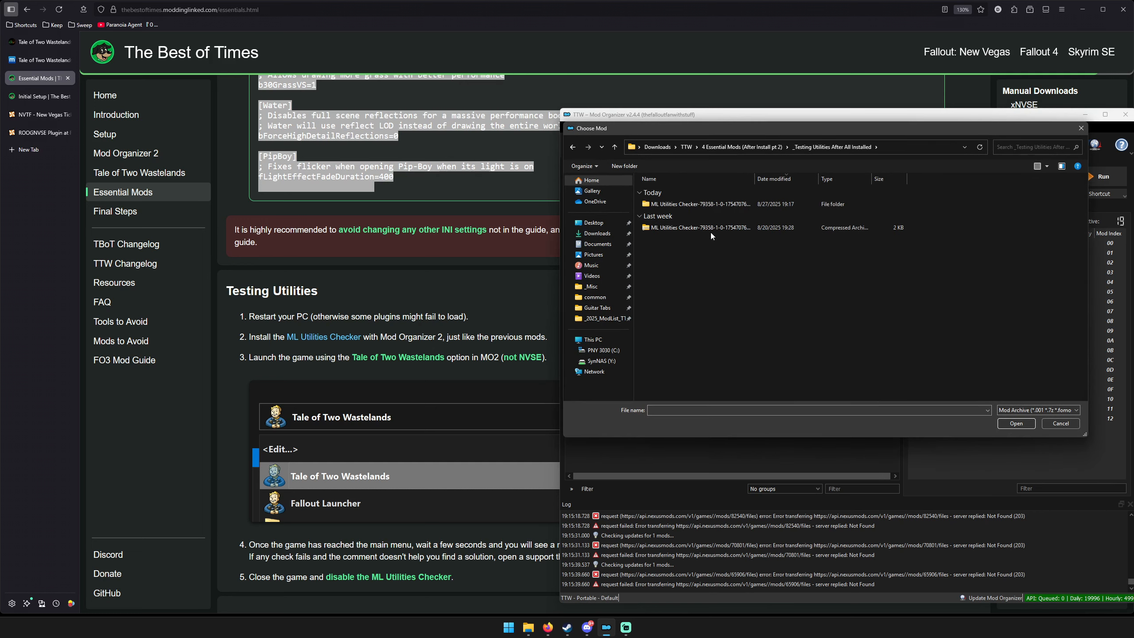
double_click(720, 228)
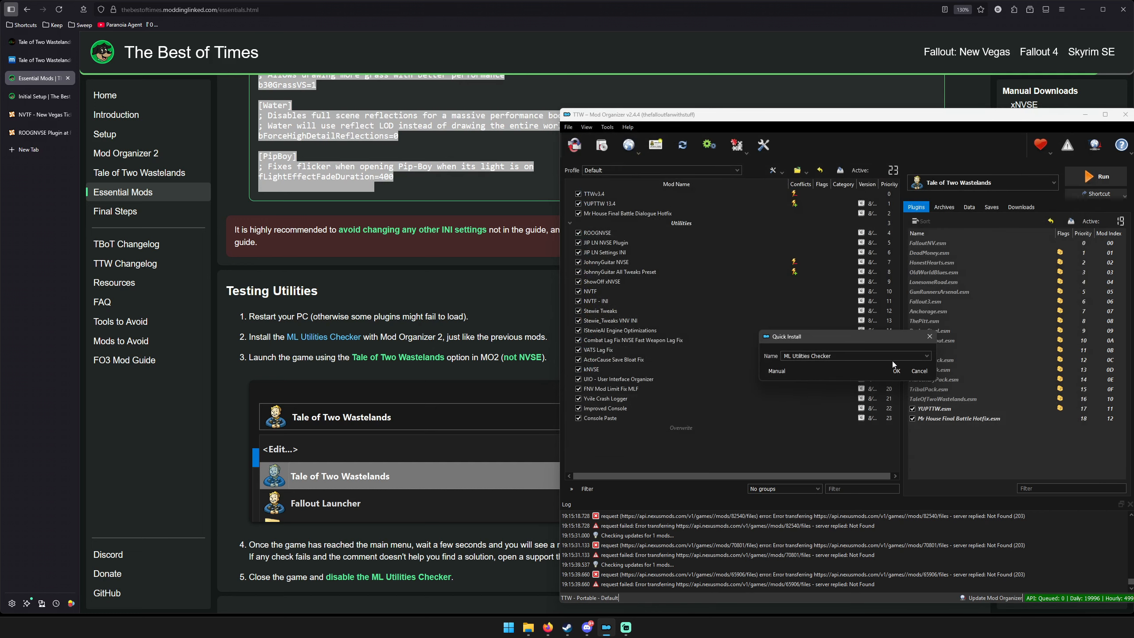
left_click(895, 371)
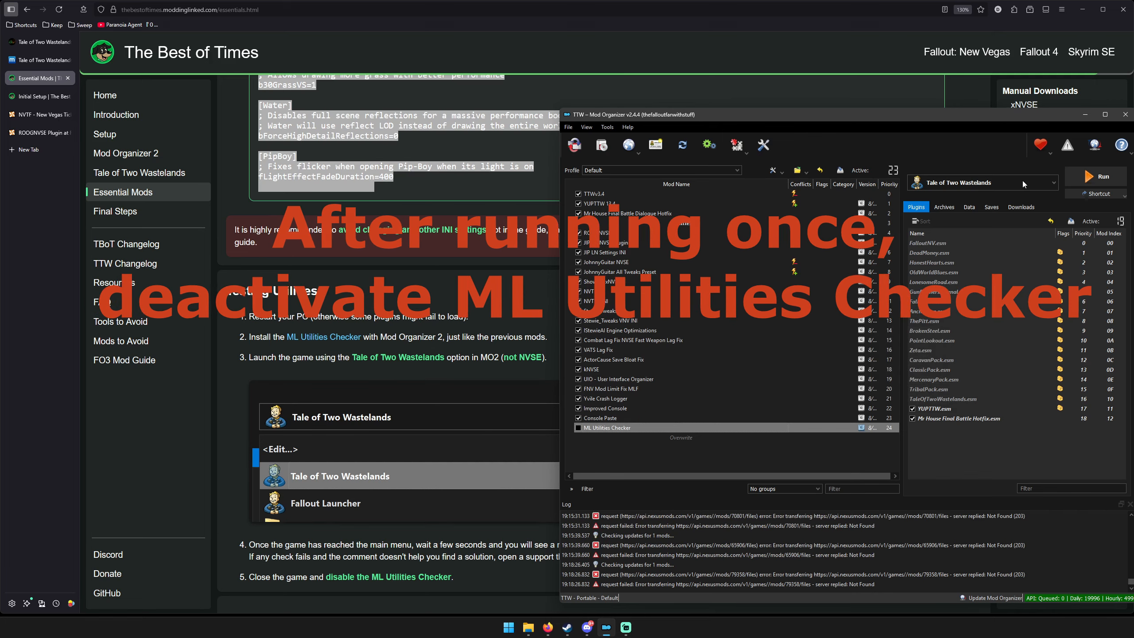
Enable ML Utilities Checker and launch the game with the Tale of Two Wastelands executable.
left_click(1085, 115)
left_click(618, 340)
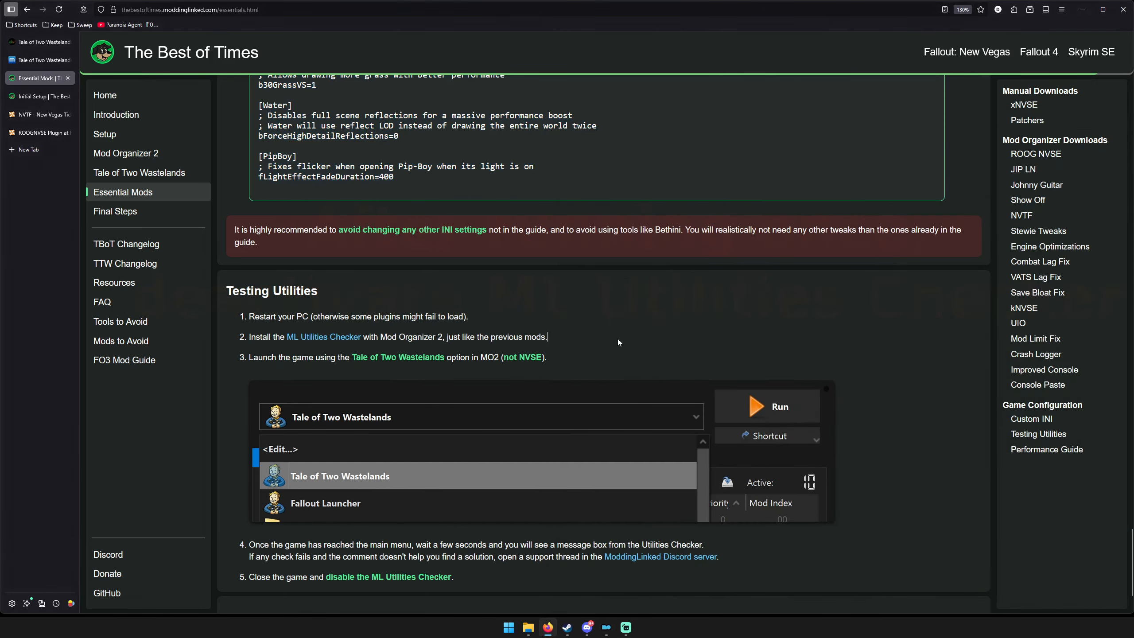
scroll(618, 338, "down", 3)
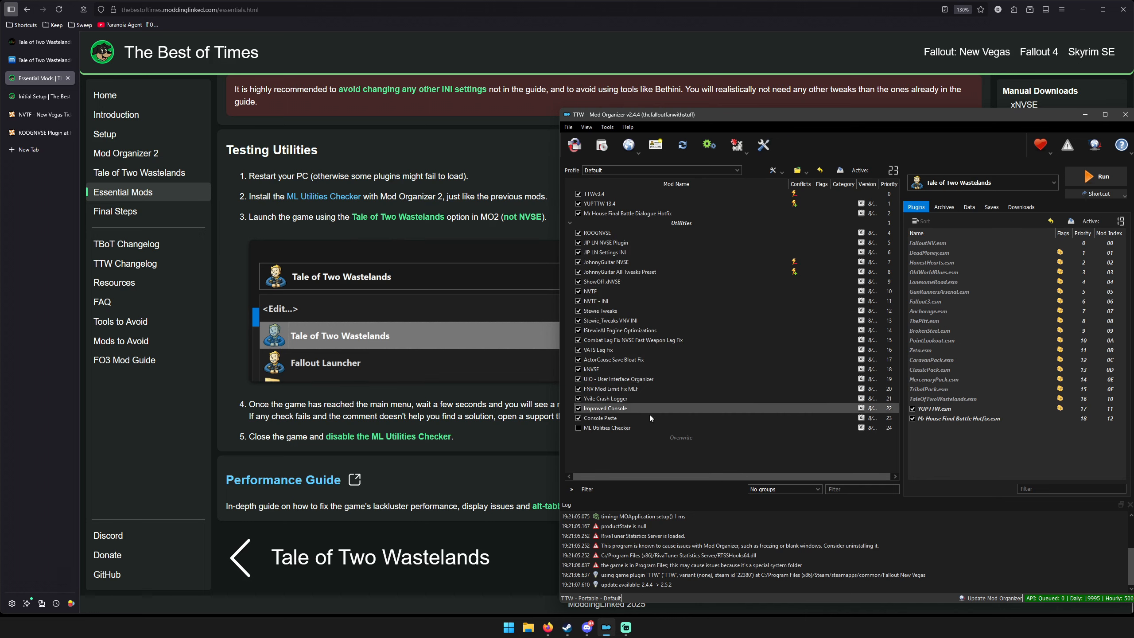
left_click(578, 428)
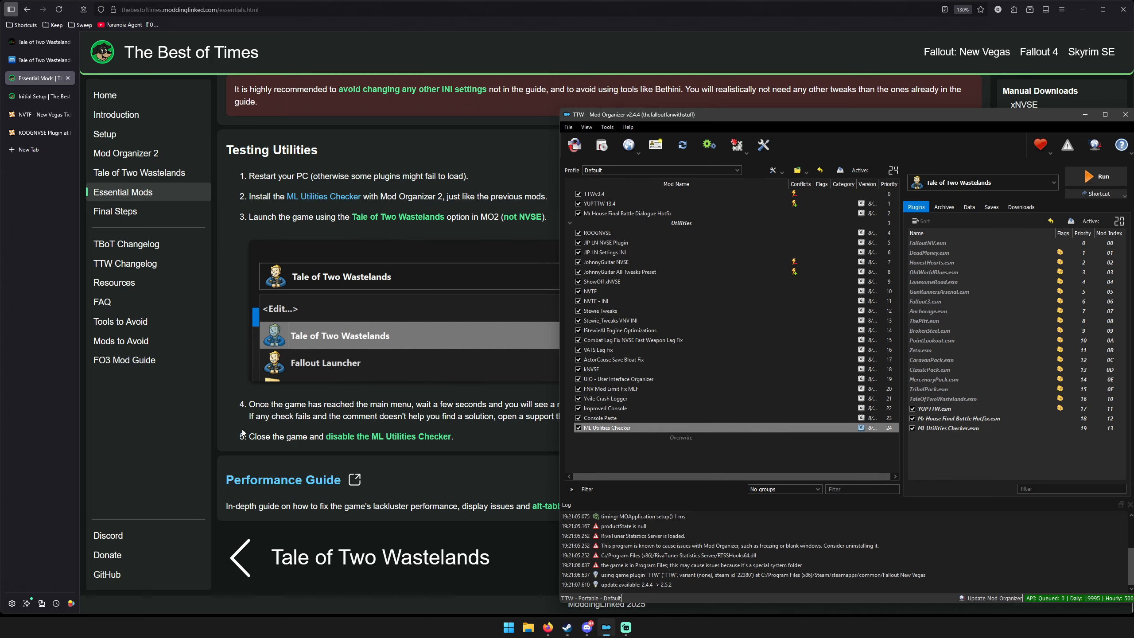
left_click(1017, 182)
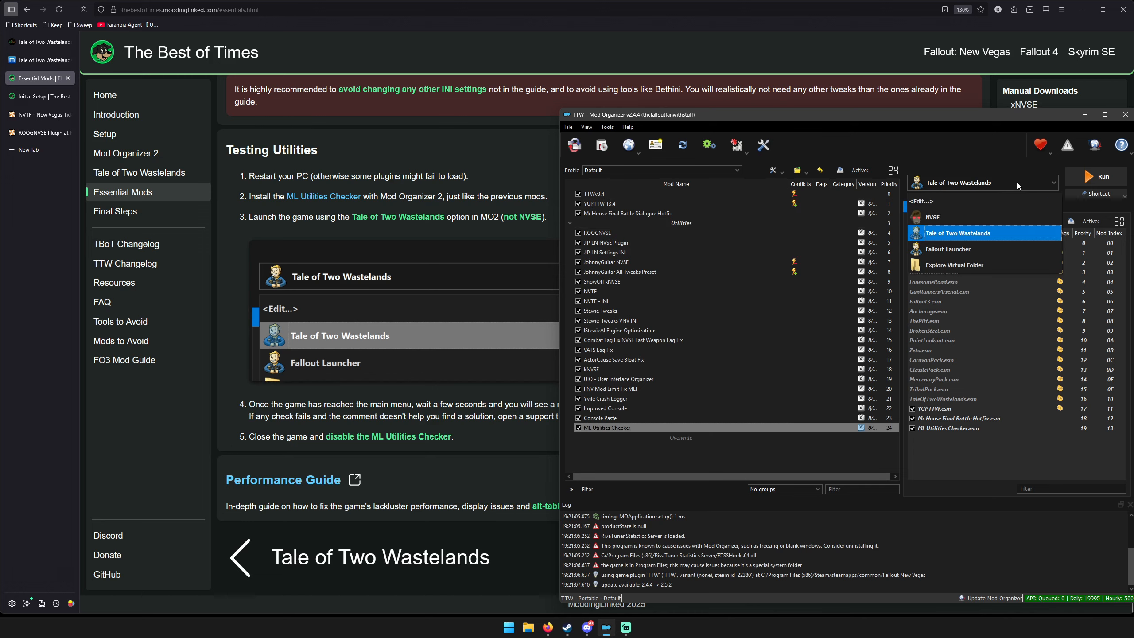
left_click(1017, 182)
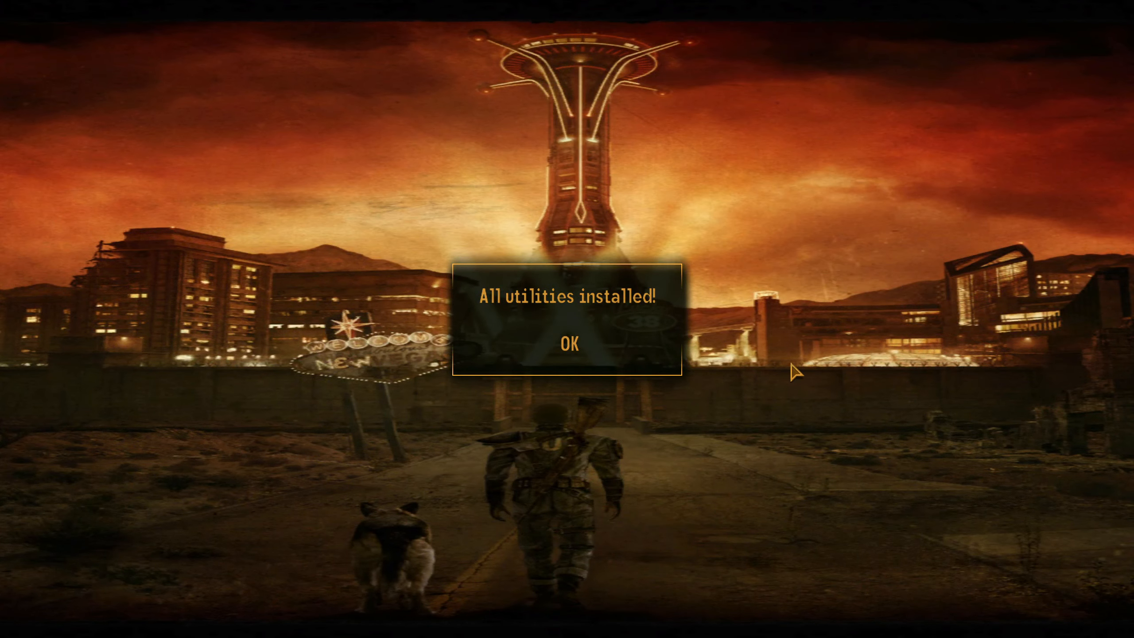
Dismiss the Utilities Checker message in the main menu and quit the game with the console command qqq.
left_click(573, 352)
key("grave")
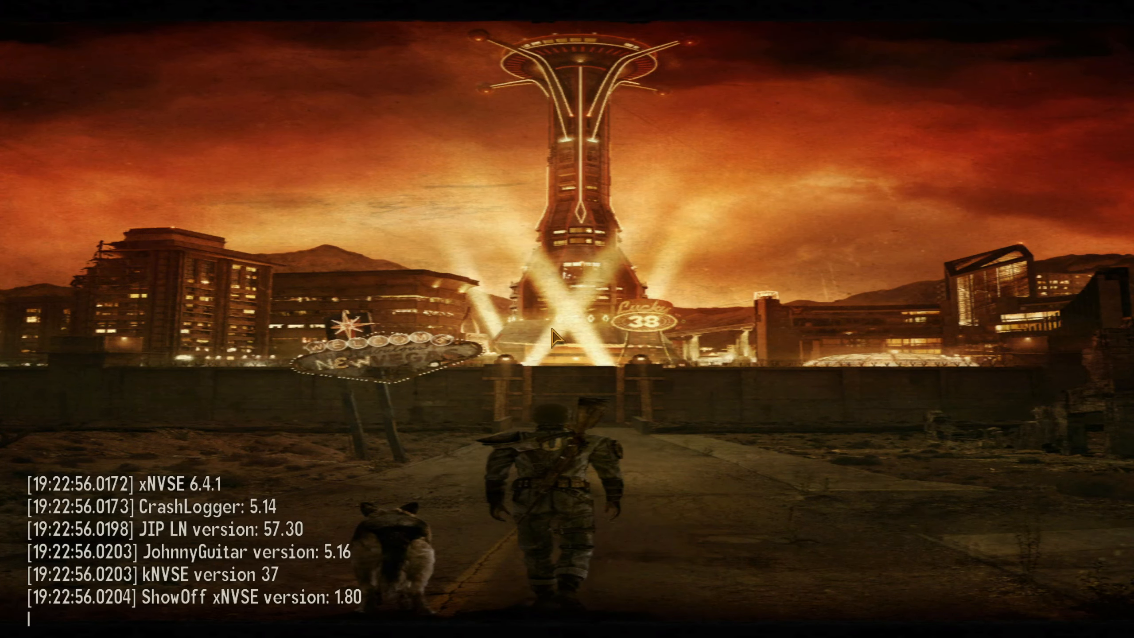
type("qqq")
key("Return")
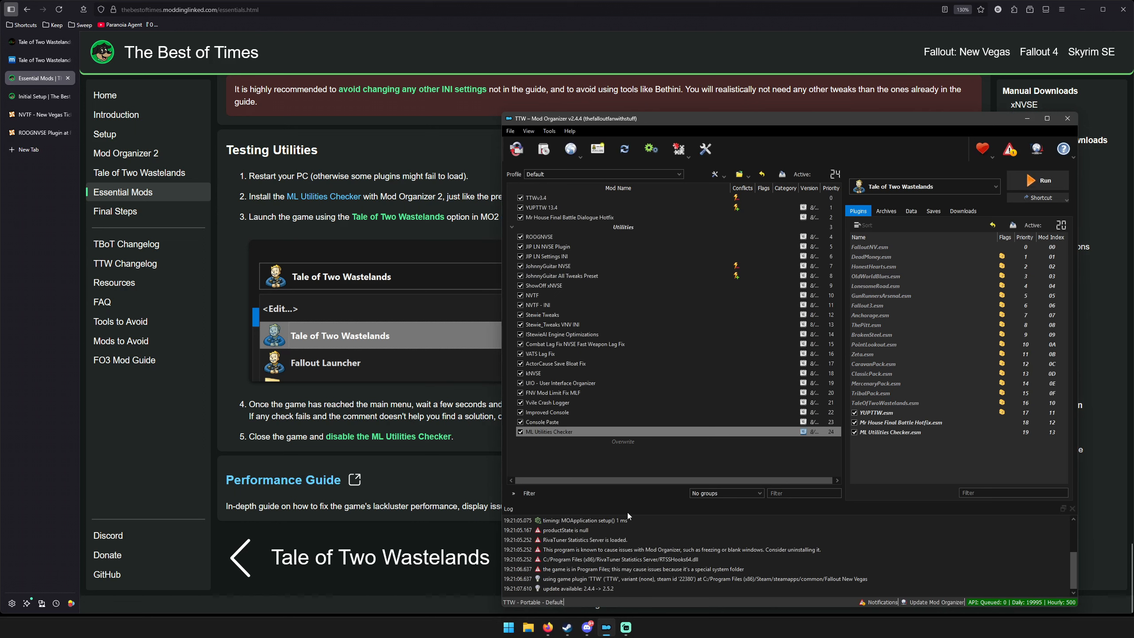
left_click(689, 459)
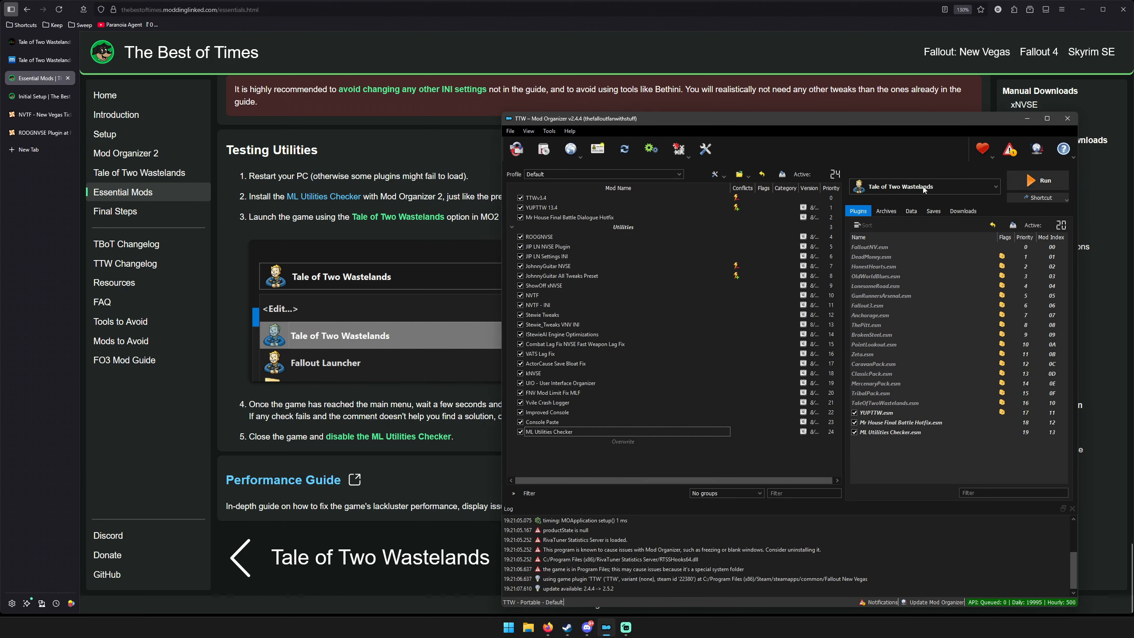
Open the Performance Guide linked from the Essential Mods page and review its zlib and Cell Offset Generator sections.
left_click(1028, 119)
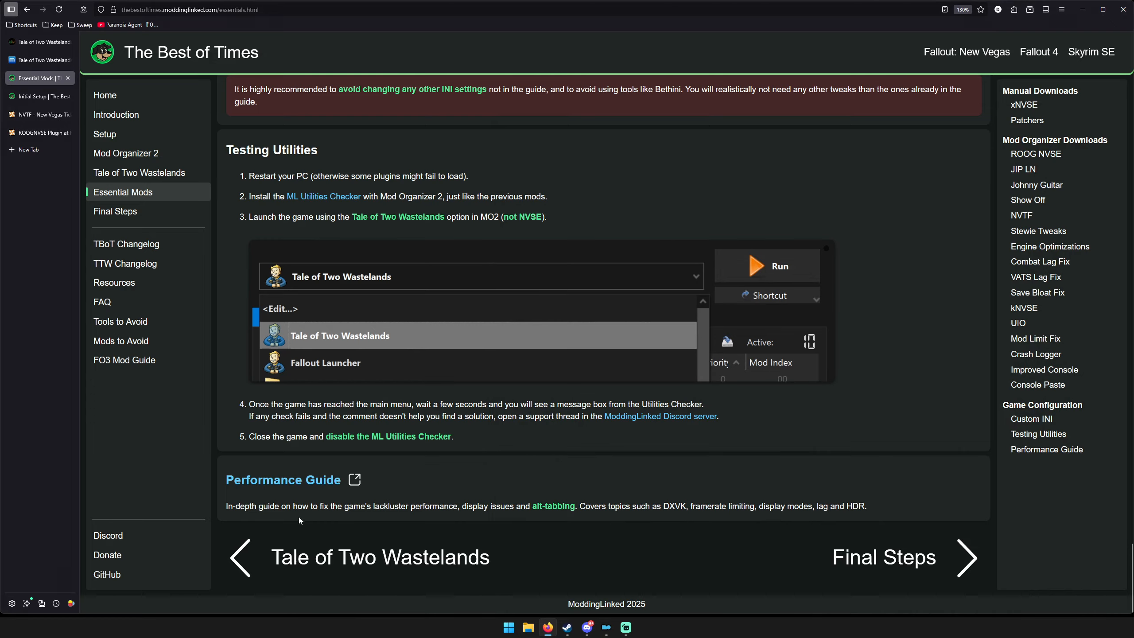
left_click(314, 480)
scroll(452, 286, "down", 10)
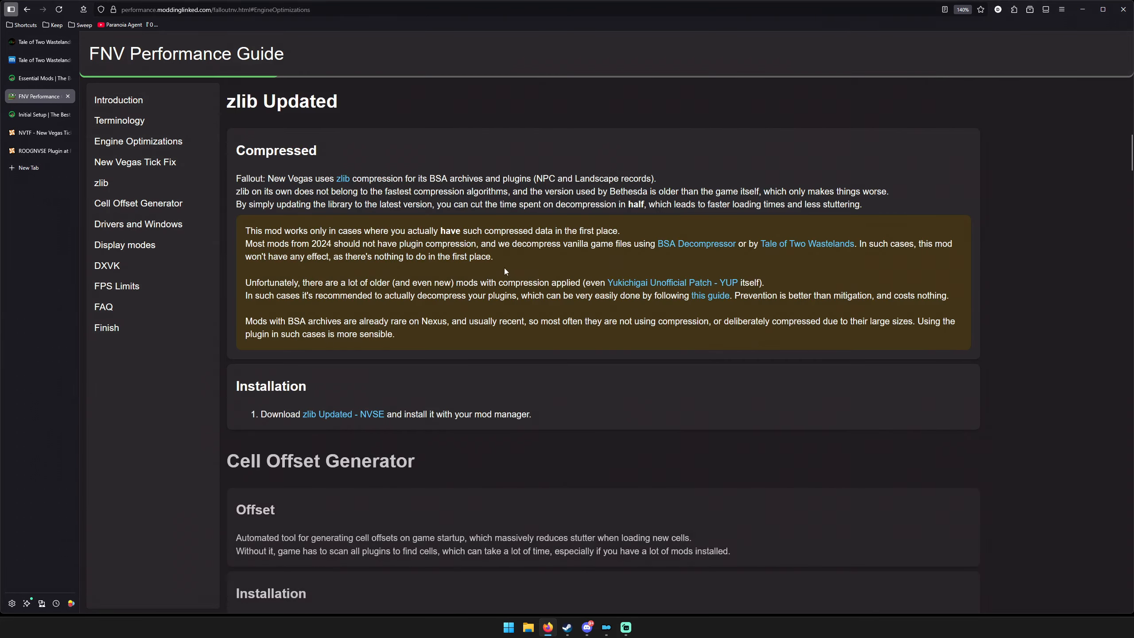
scroll(507, 273, "down", 5)
scroll(511, 278, "up", 5)
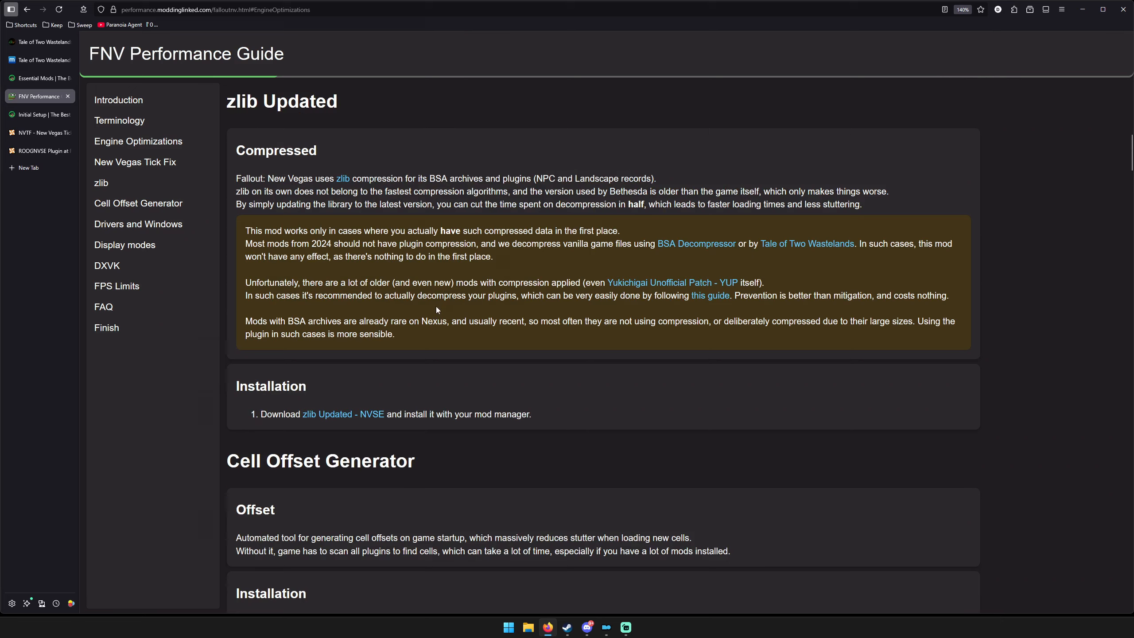
scroll(442, 303, "down", 5)
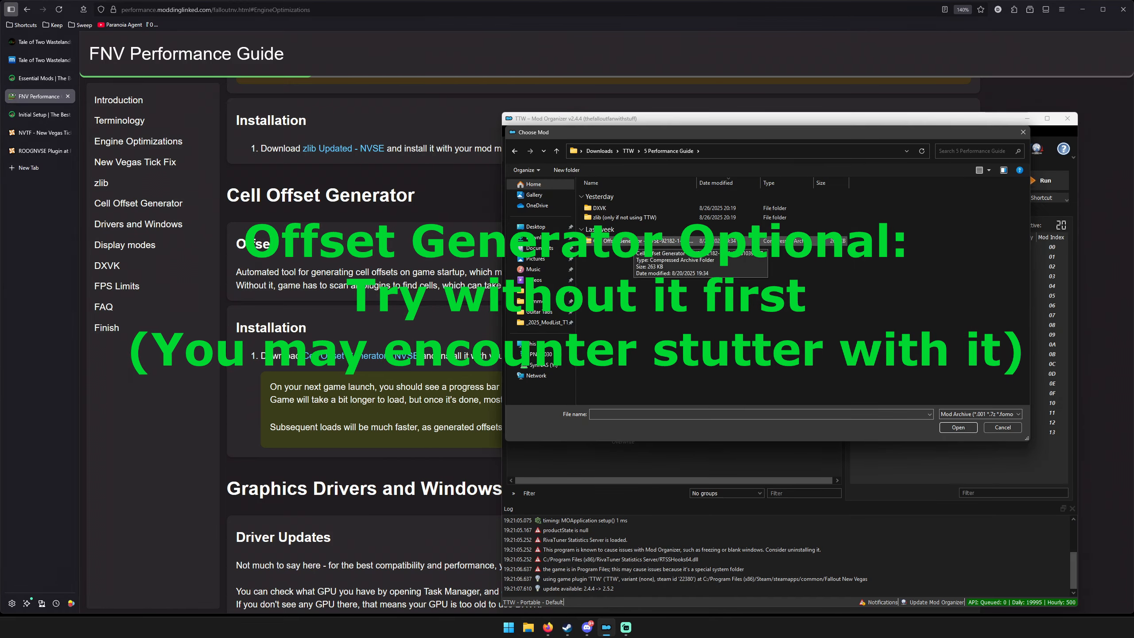
Install Cell Offset Generator - NVSE from its archive in the 5 Performance Guide folder, keep the suggested name, and enable it.
double_click(635, 241)
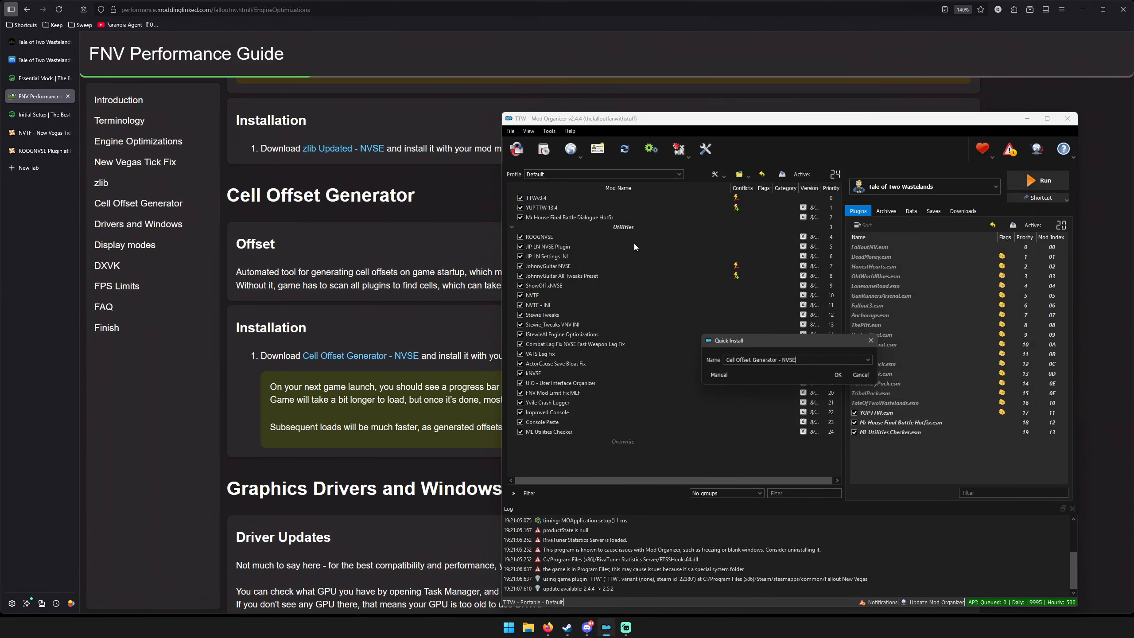
left_click(834, 375)
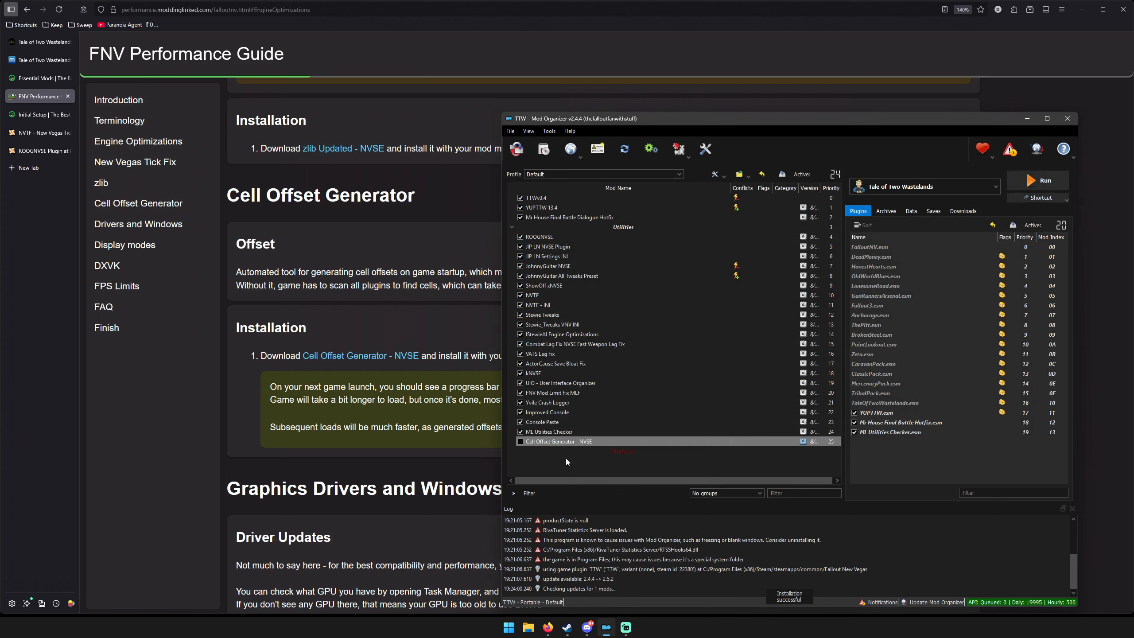
left_click(520, 441)
Review the Performance Guide from the driver and Windows sections through display modes to the DXVK installation and Flip Model instructions.
scroll(292, 359, "down", 5)
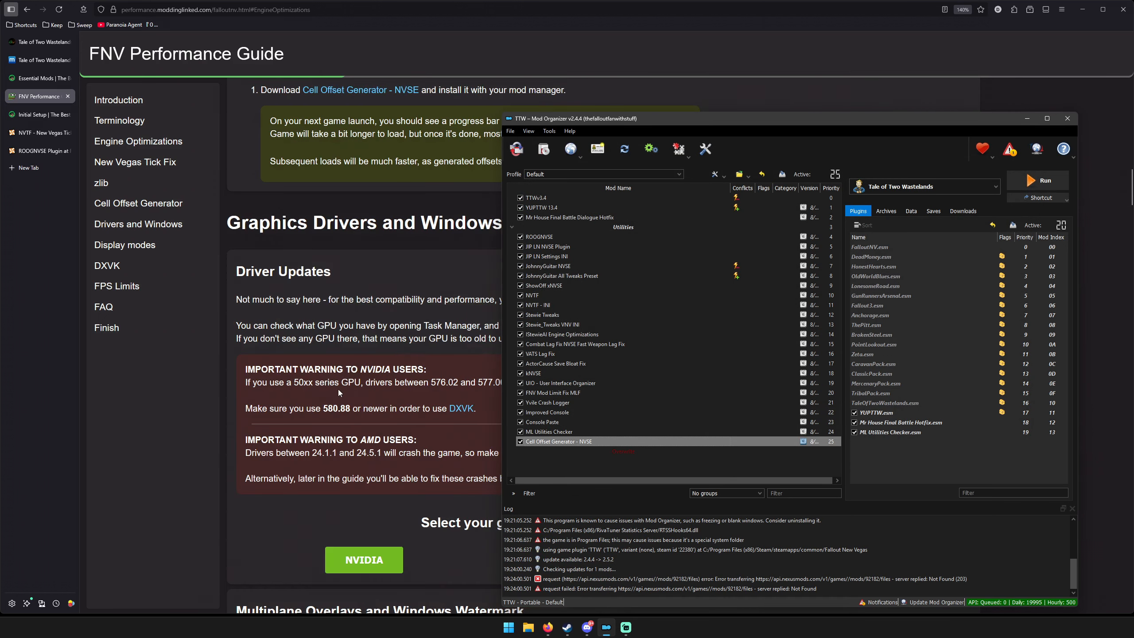
scroll(339, 393, "down", 7)
scroll(419, 384, "down", 3)
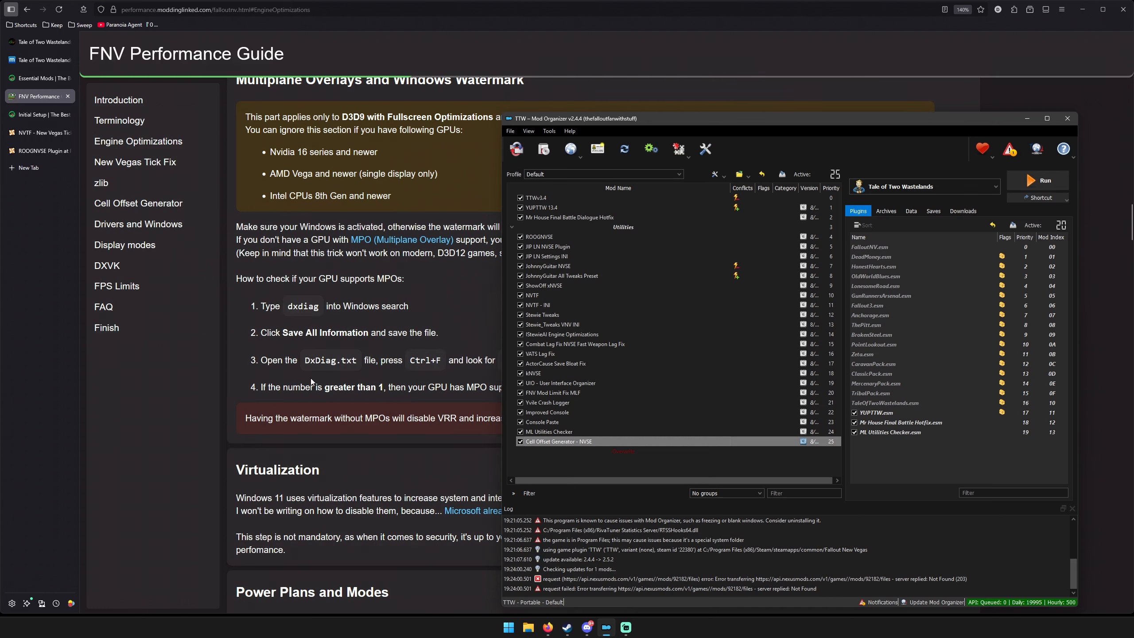
scroll(450, 275, "down", 12)
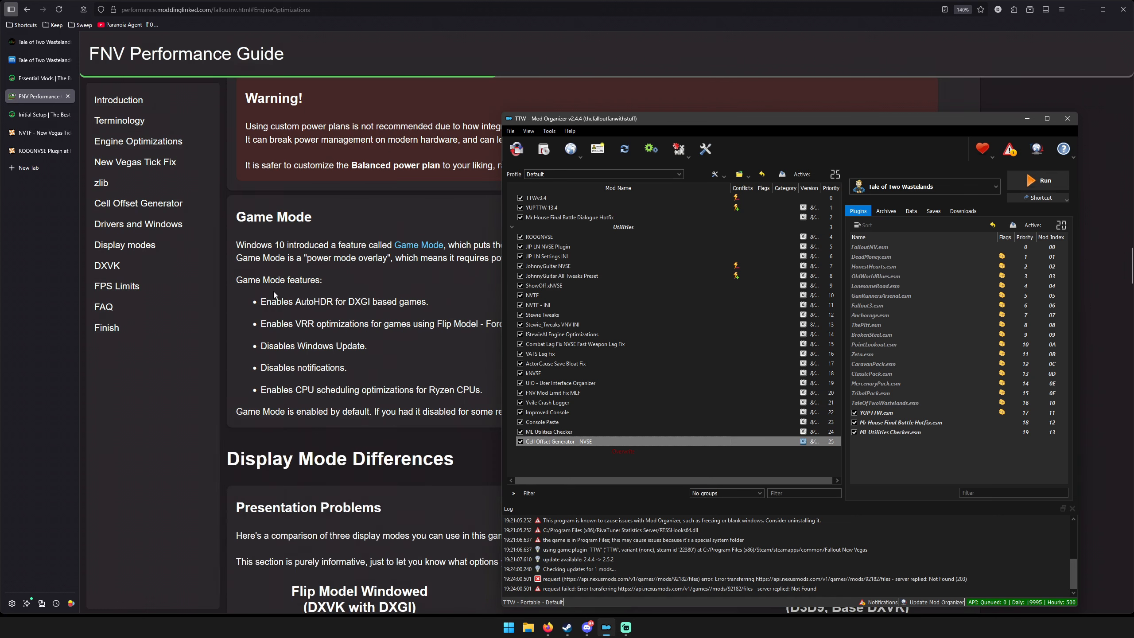
scroll(424, 303, "down", 3)
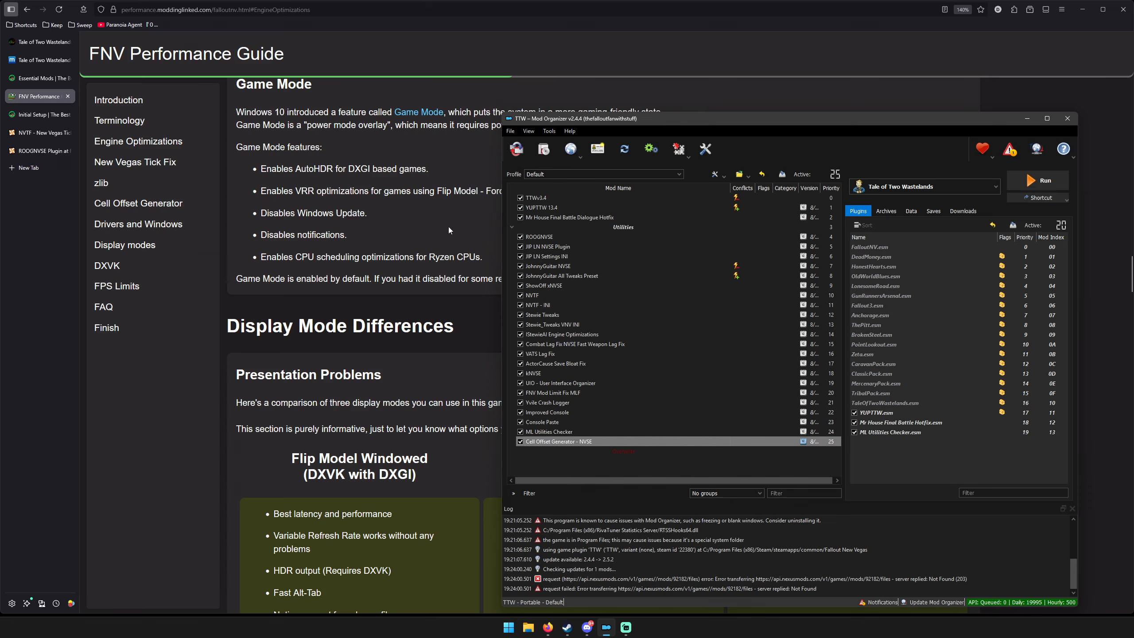
left_click(359, 235)
scroll(545, 224, "down", 3)
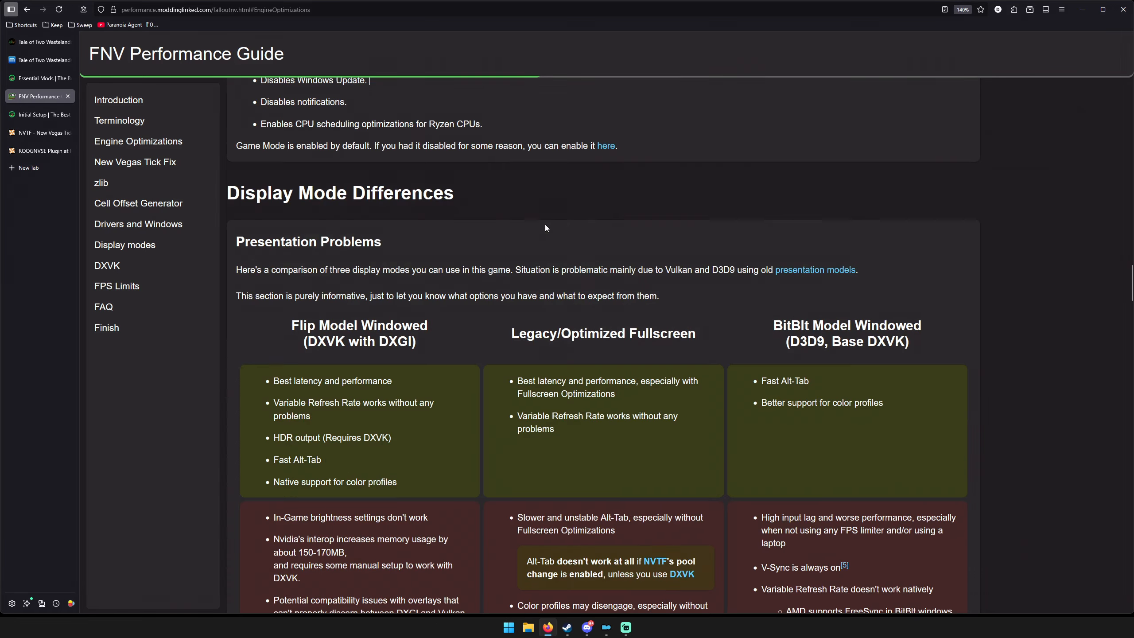
scroll(543, 227, "down", 15)
scroll(539, 228, "down", 3)
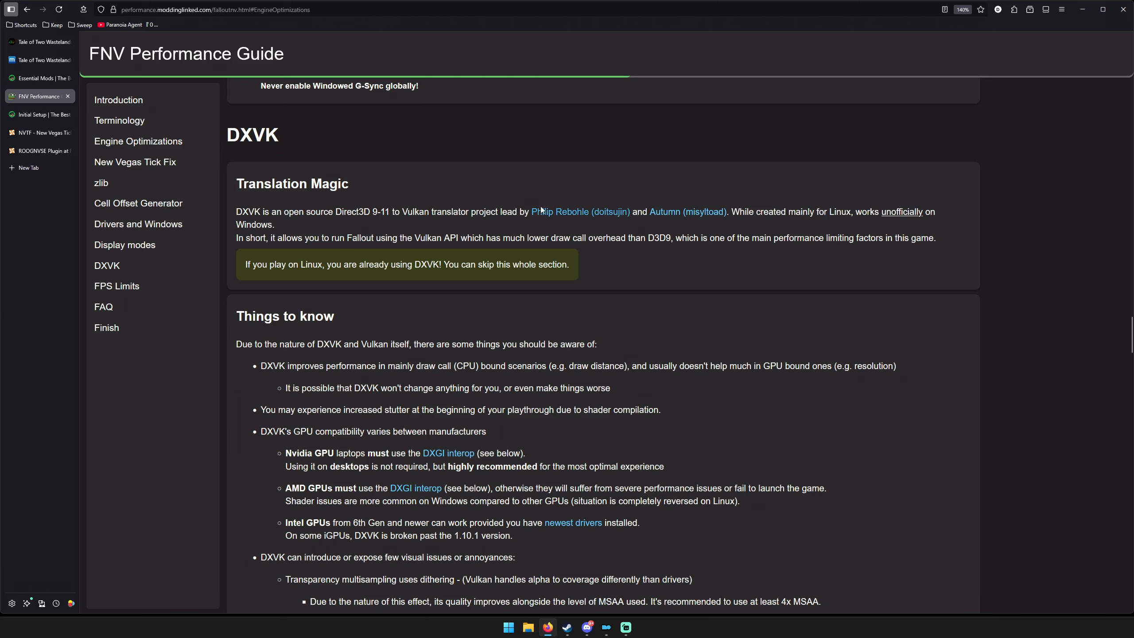
scroll(579, 253, "down", 7)
scroll(559, 259, "down", 2)
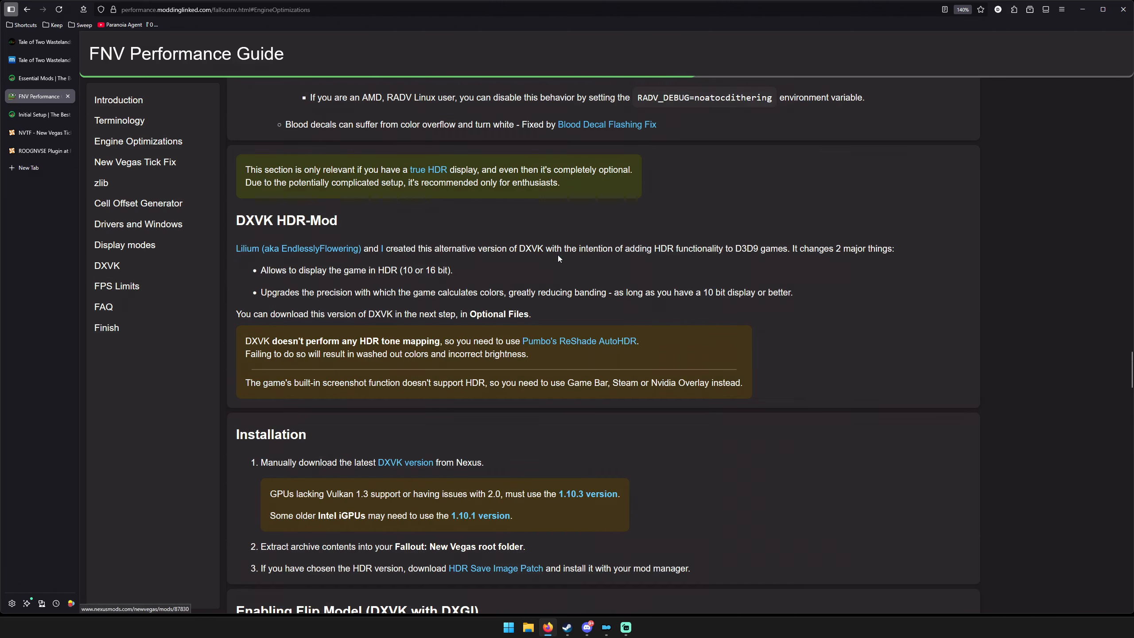
scroll(402, 388, "down", 5)
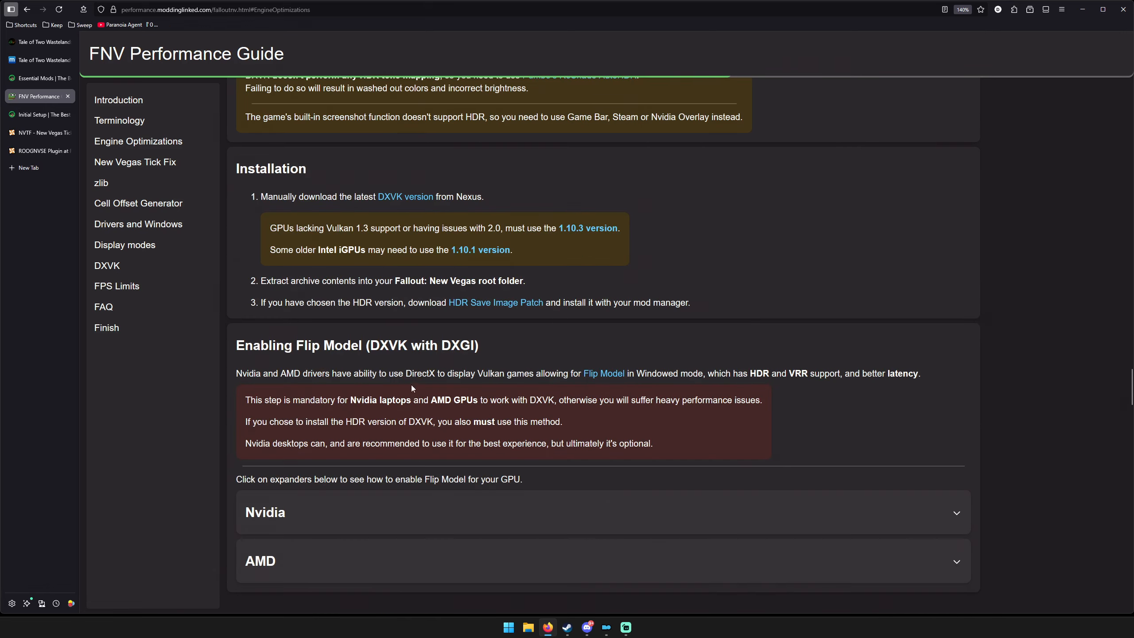
scroll(363, 349, "up", 2)
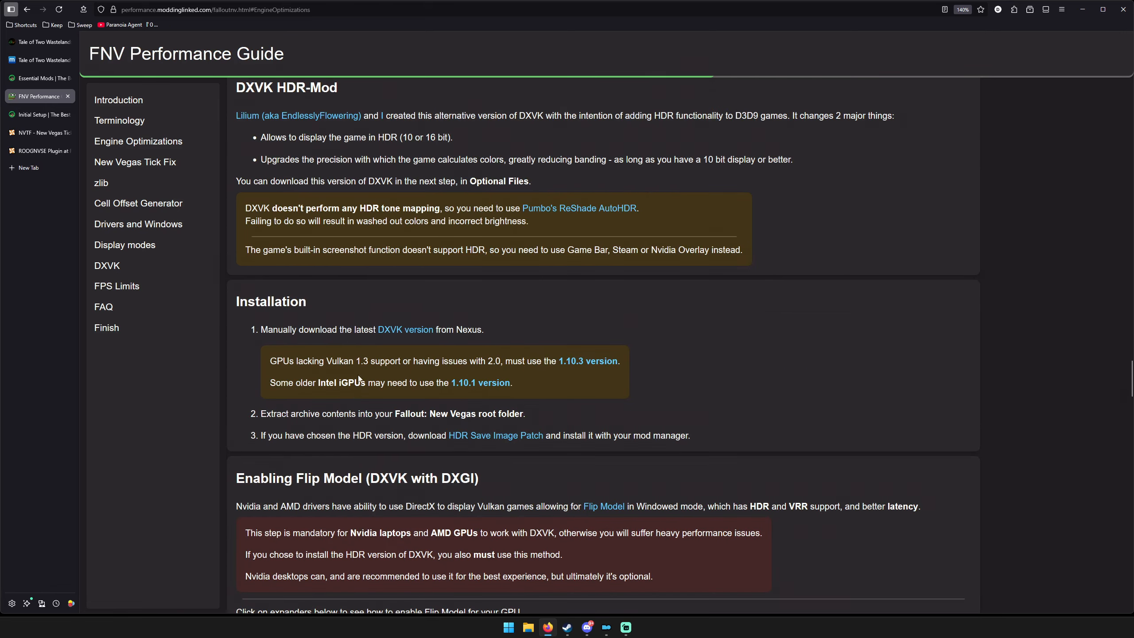
Open the linked DXVK files page on Nexus Mods and examine its main and optional file versions.
middle_click(390, 336)
left_click(32, 128)
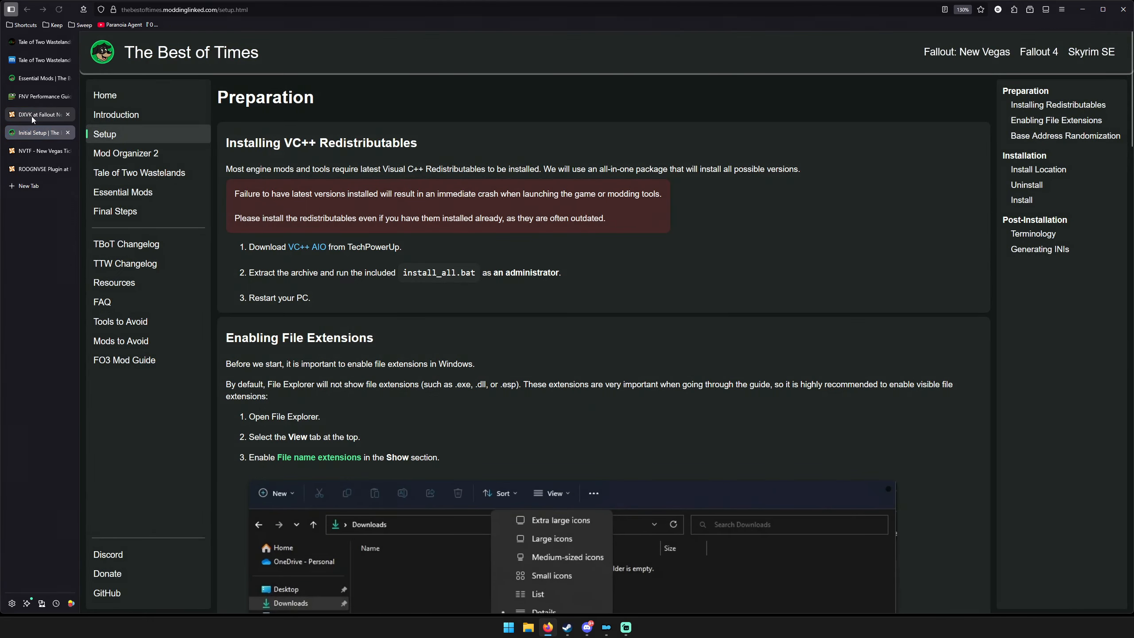
left_click(32, 115)
scroll(231, 223, "down", 5)
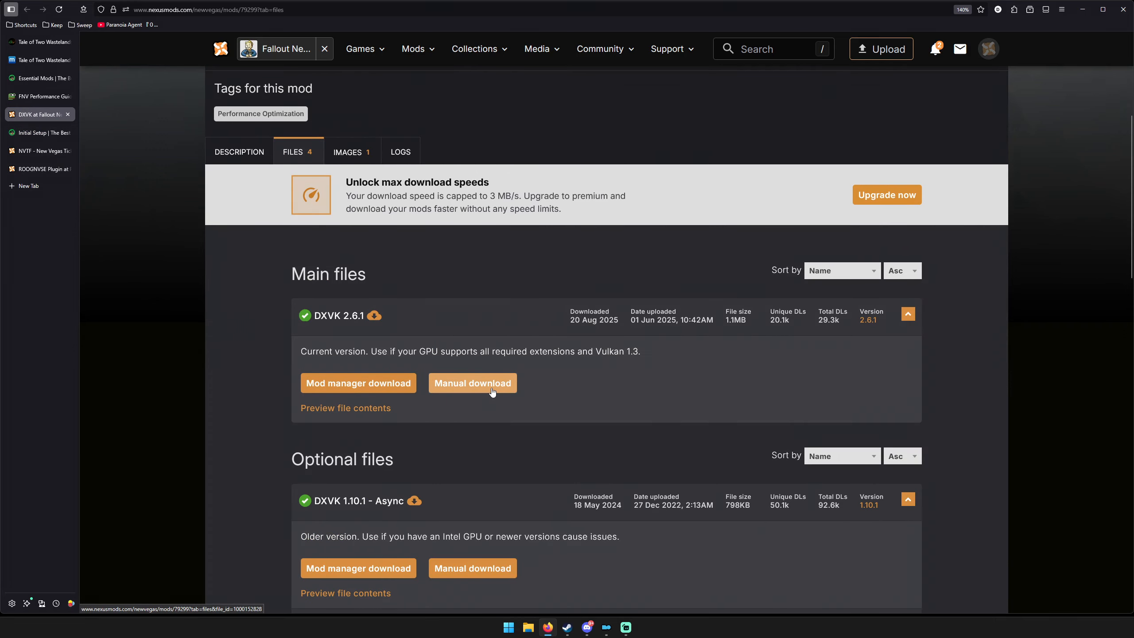
scroll(402, 359, "up", 3)
scroll(483, 323, "down", 5)
scroll(482, 327, "down", 3)
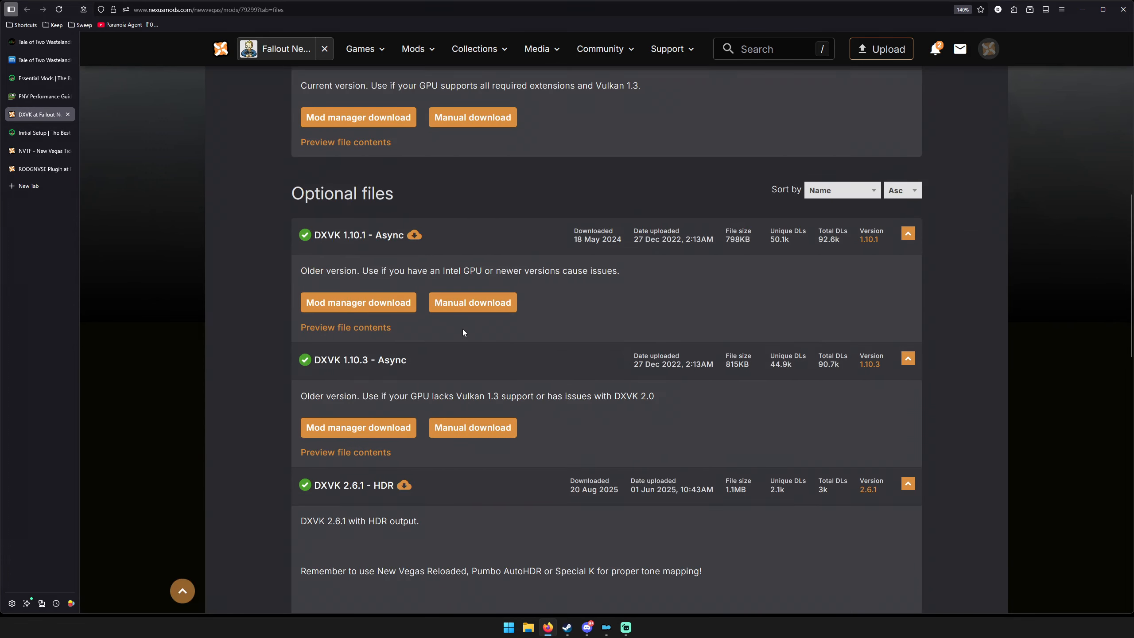
scroll(480, 446, "up", 8)
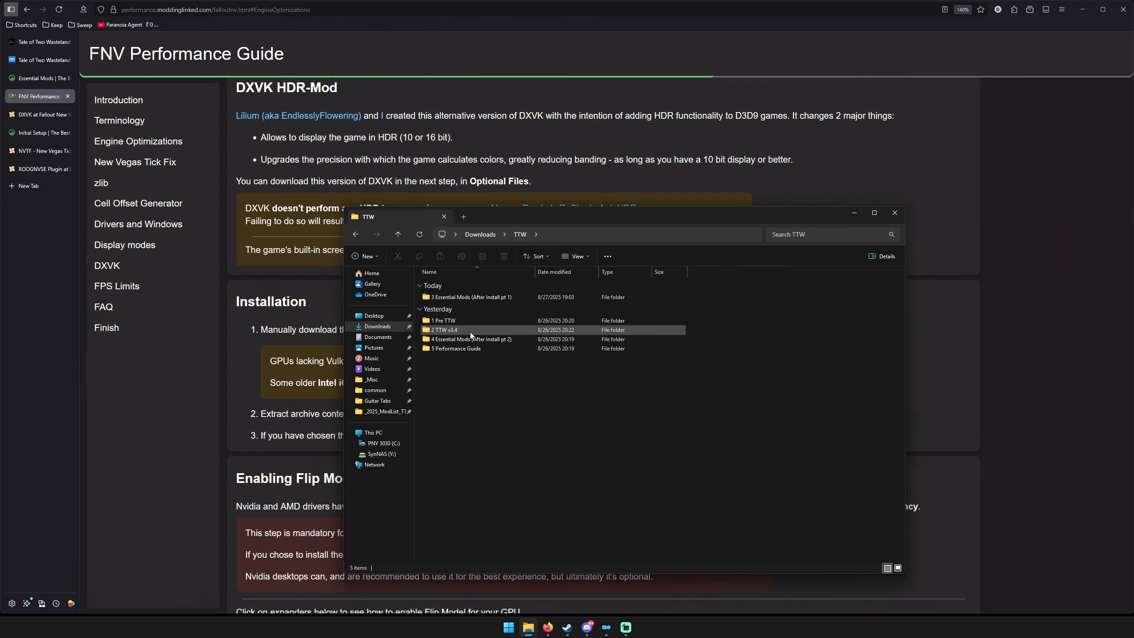
Extract the standard DXVK 2.6.1 archive in the 5 Performance Guide\DXVK download folder into its own subfolder with 7-Zip.
double_click(463, 352)
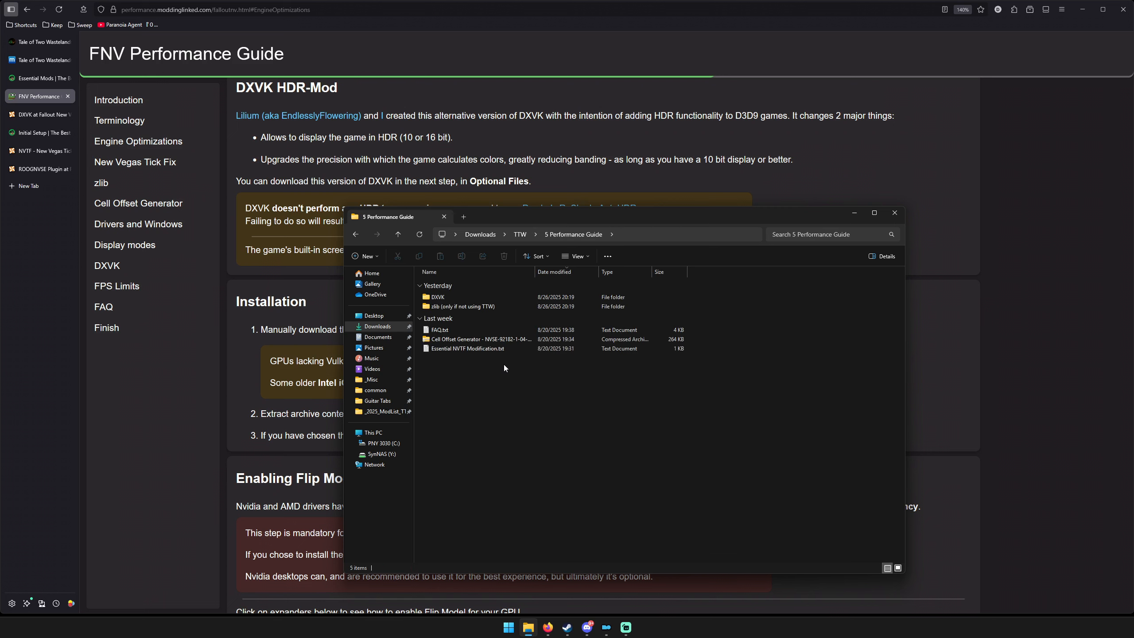
double_click(466, 297)
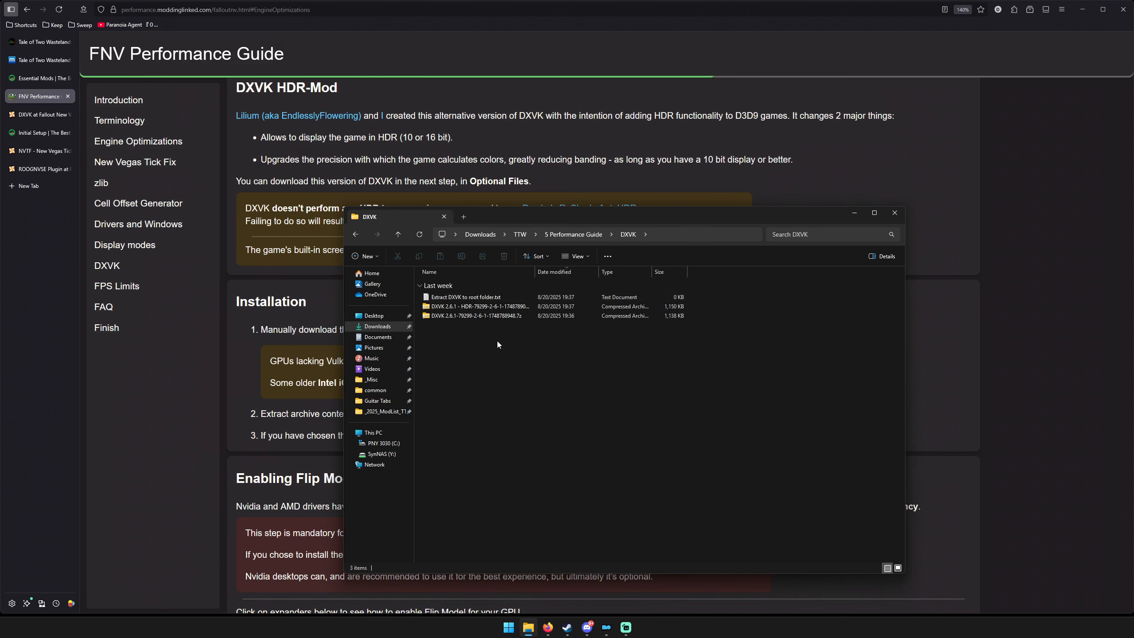
double_click(471, 316)
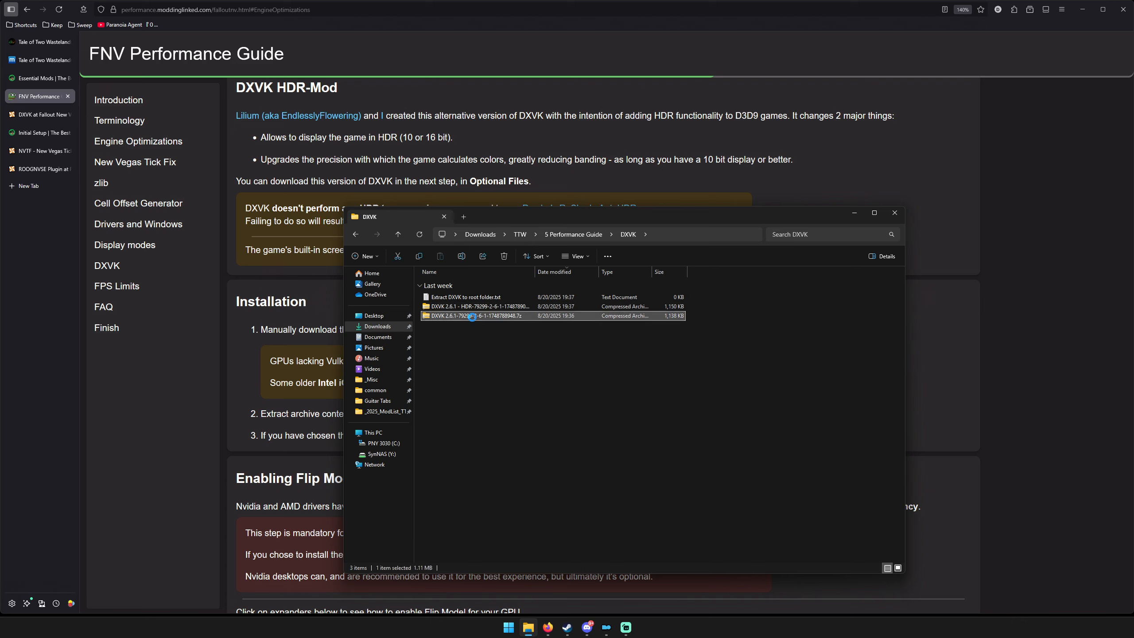
right_click(472, 317)
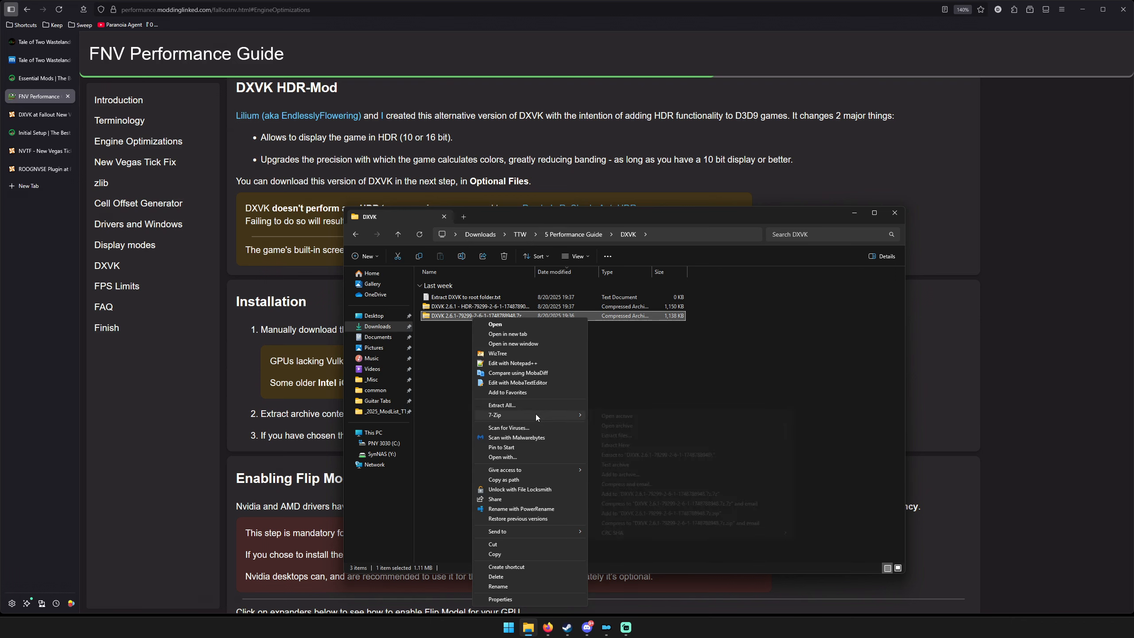
mouse_move(535, 414)
left_click(631, 433)
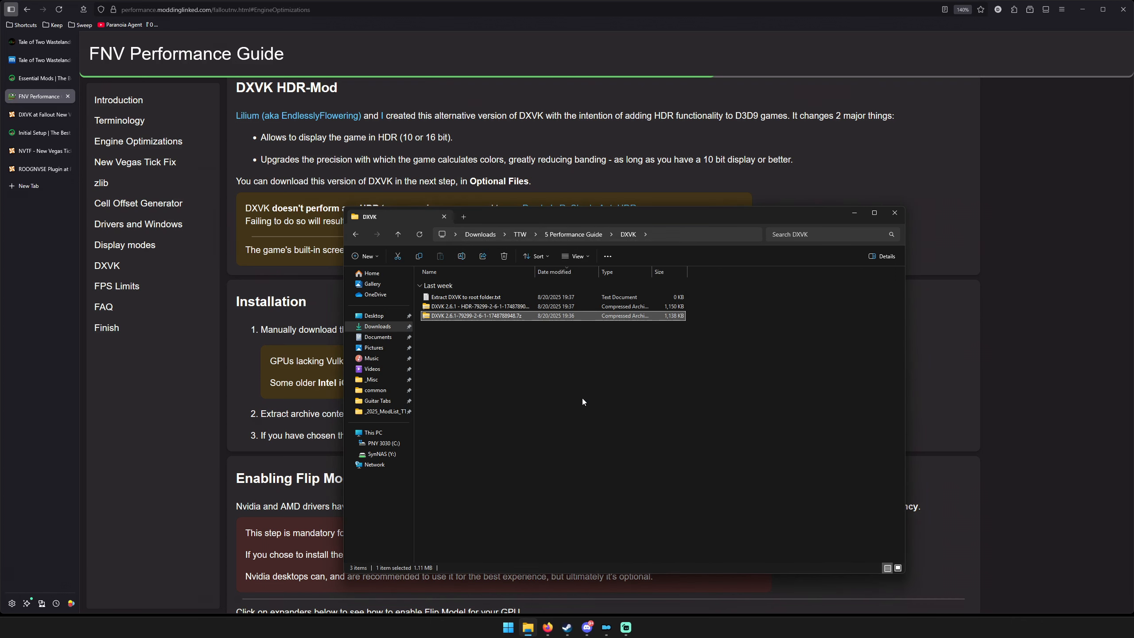
Copy d3d9.dll and dxvk.conf from the extracted DXVK folder into the Fallout New Vegas root folder under steamapps\common.
double_click(465, 302)
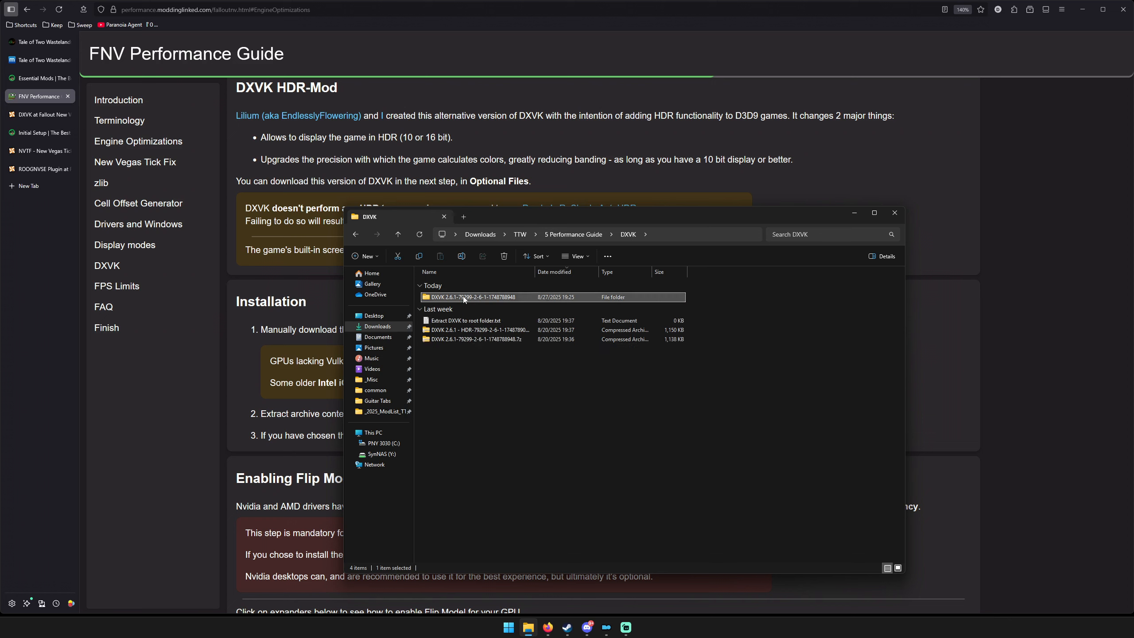
left_click_drag(493, 348, 490, 296)
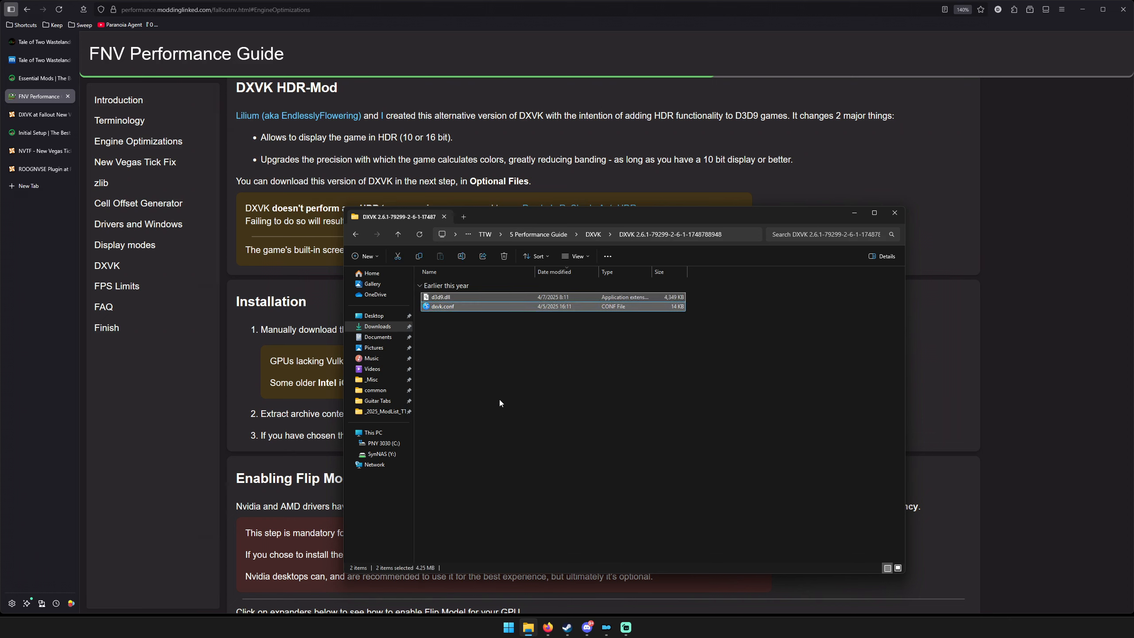
left_click(464, 218)
left_click(375, 390)
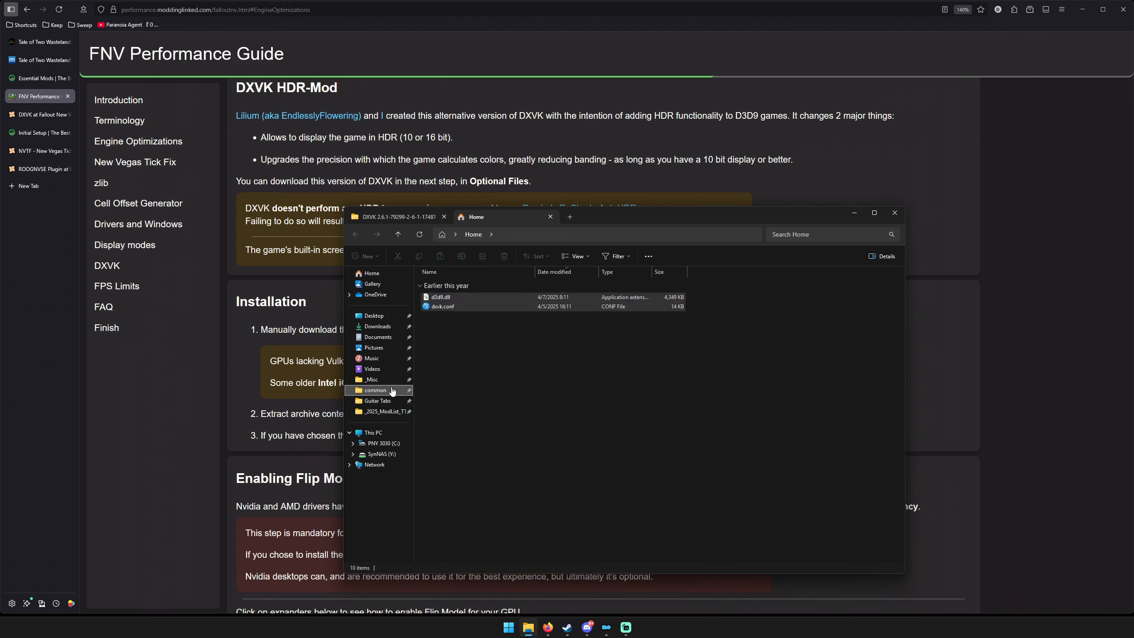
double_click(475, 442)
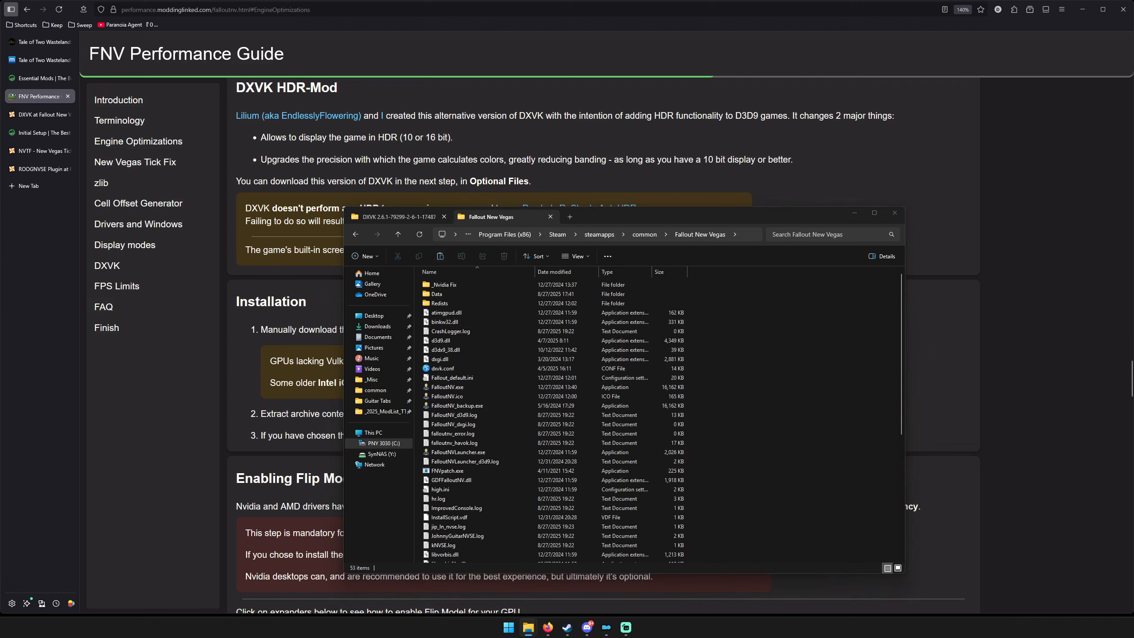
left_click_drag(0, 219, 610, 304)
left_click(621, 349)
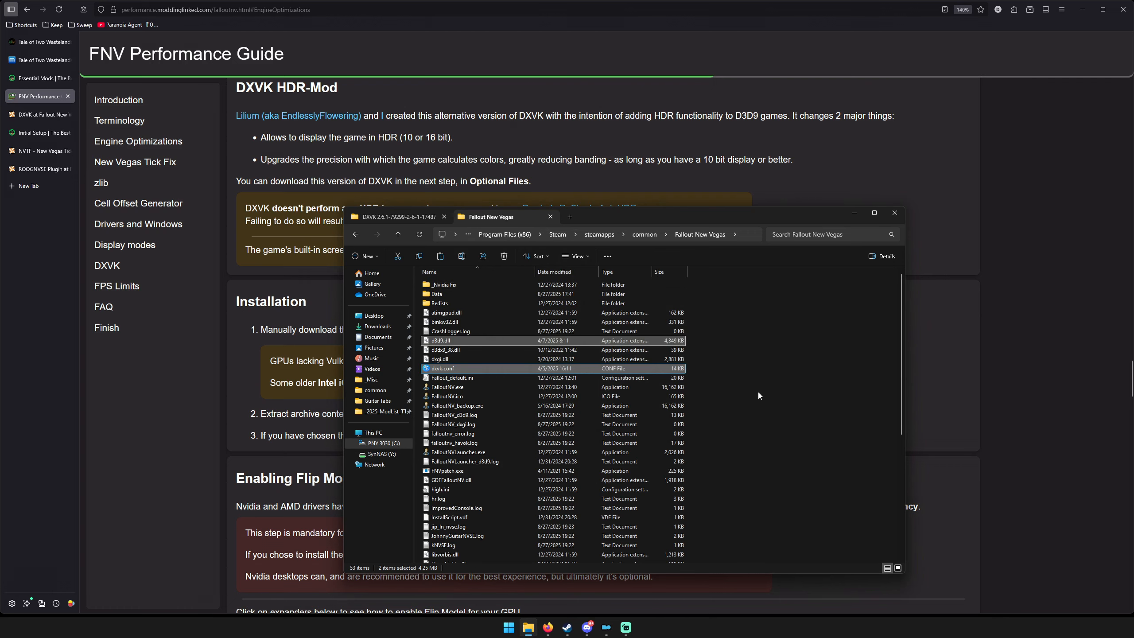
left_click(756, 379)
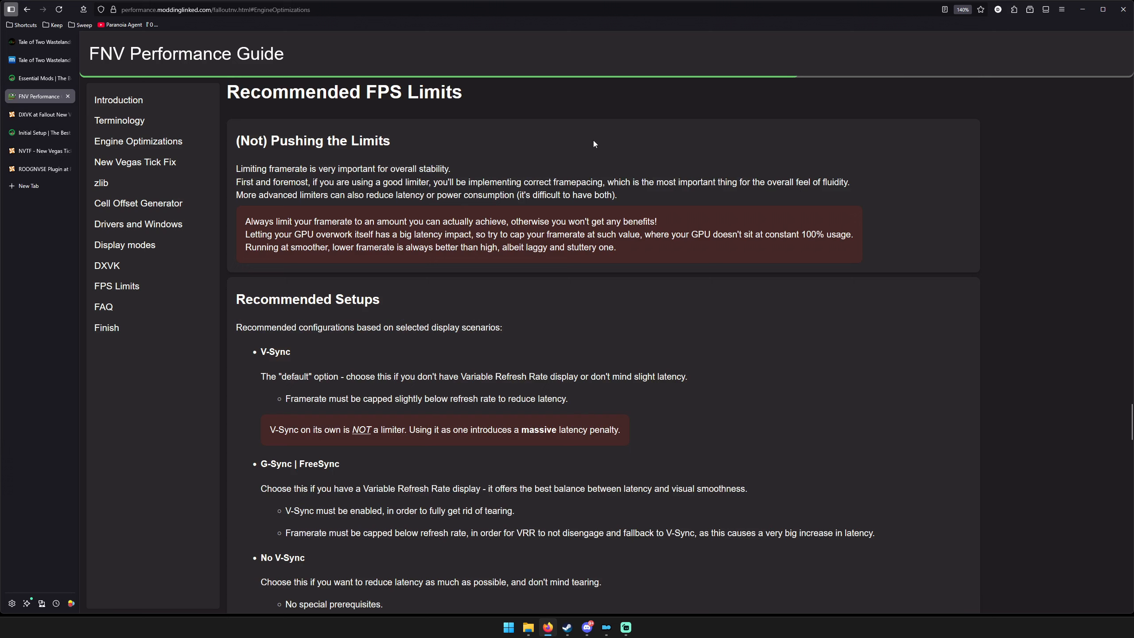
key("super")
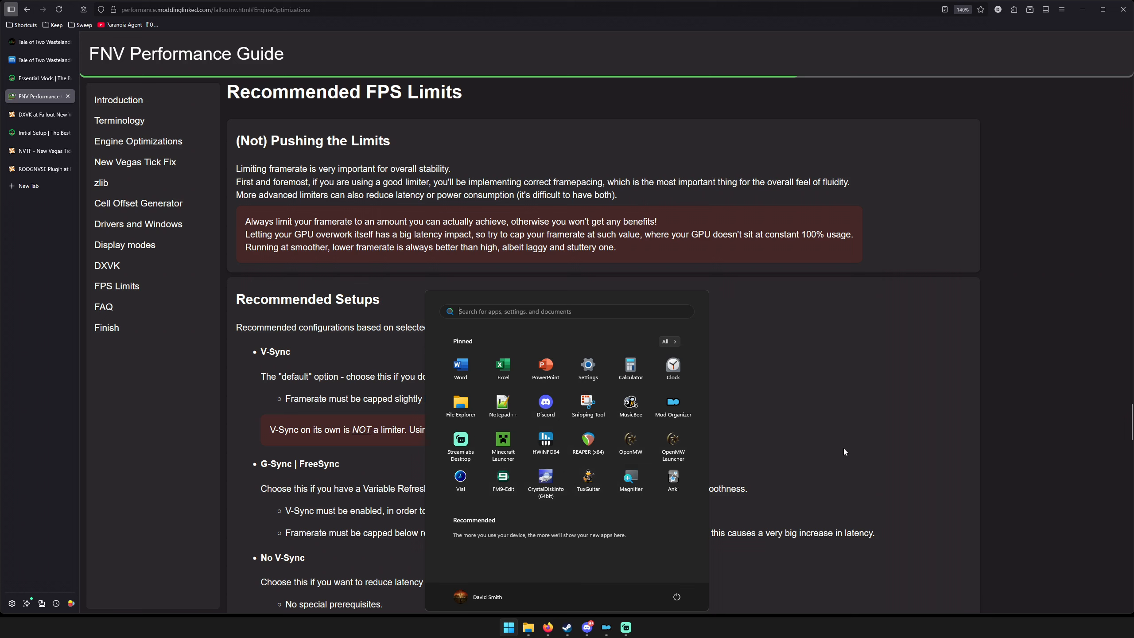
left_click(807, 456)
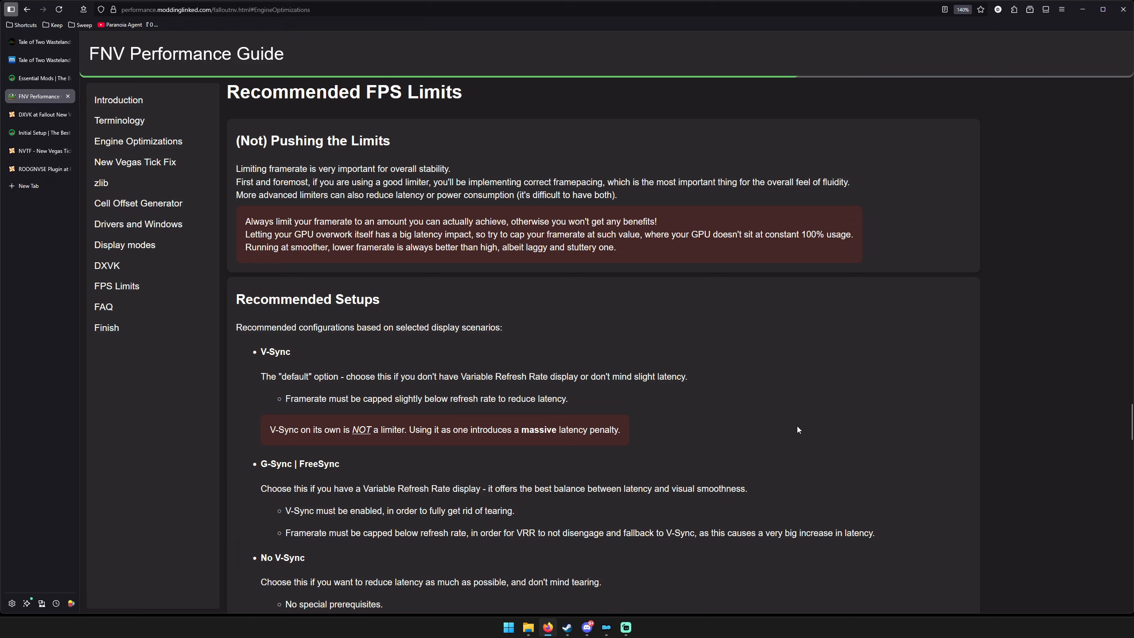
scroll(795, 435, "down", 10)
Minimize the browser and move the Mod Organizer window to the middle of the desktop.
left_click(1082, 9)
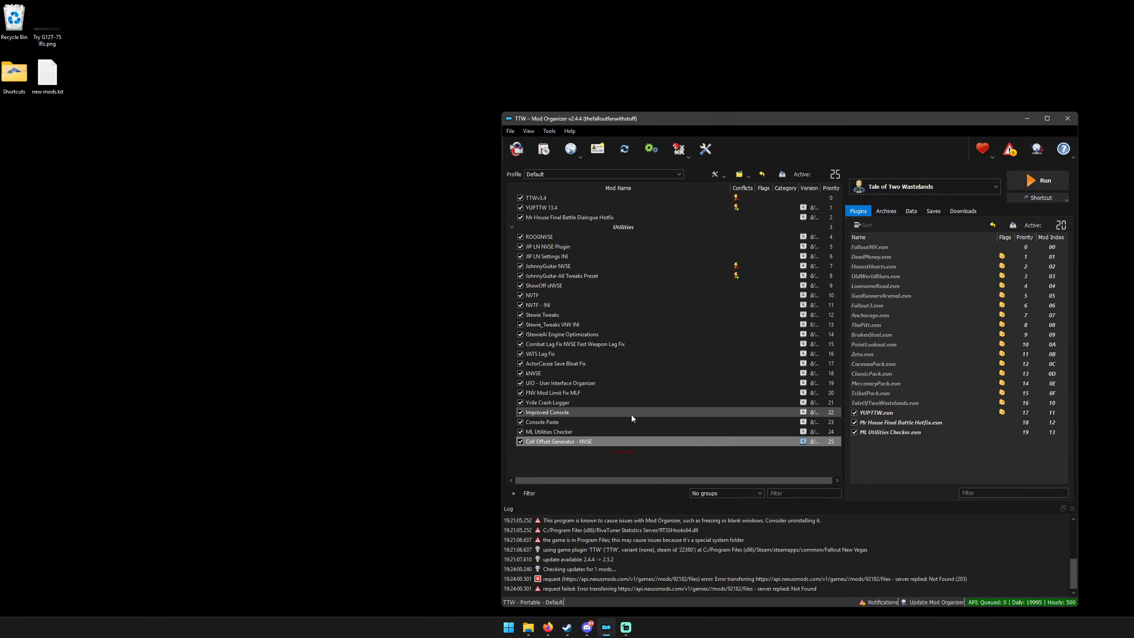
left_click_drag(794, 117, 588, 106)
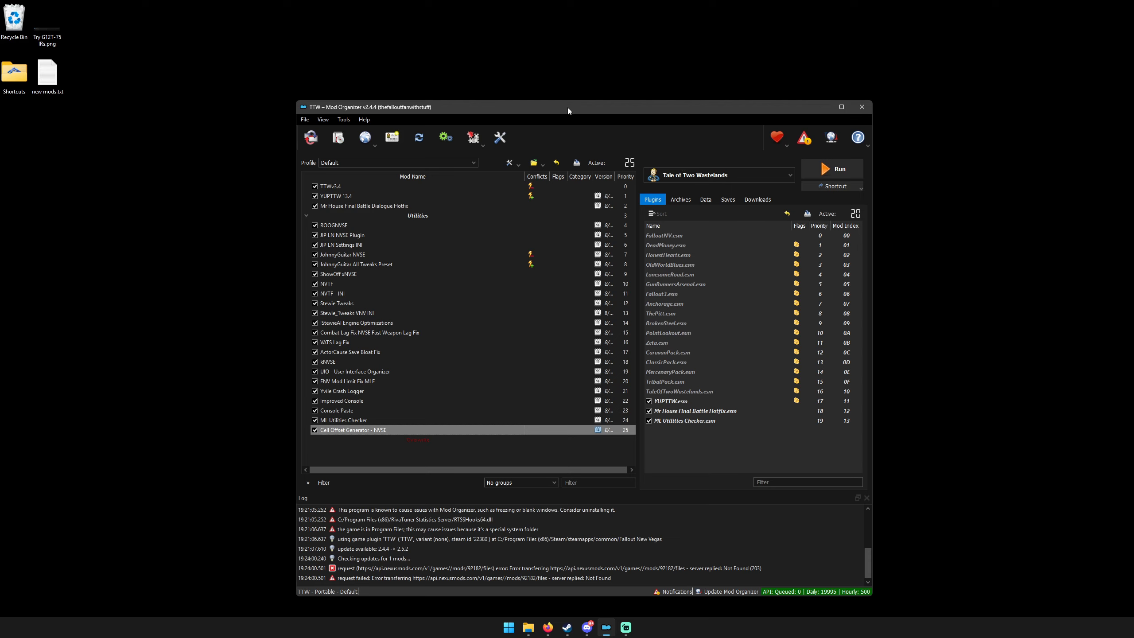
left_click_drag(567, 107, 559, 105)
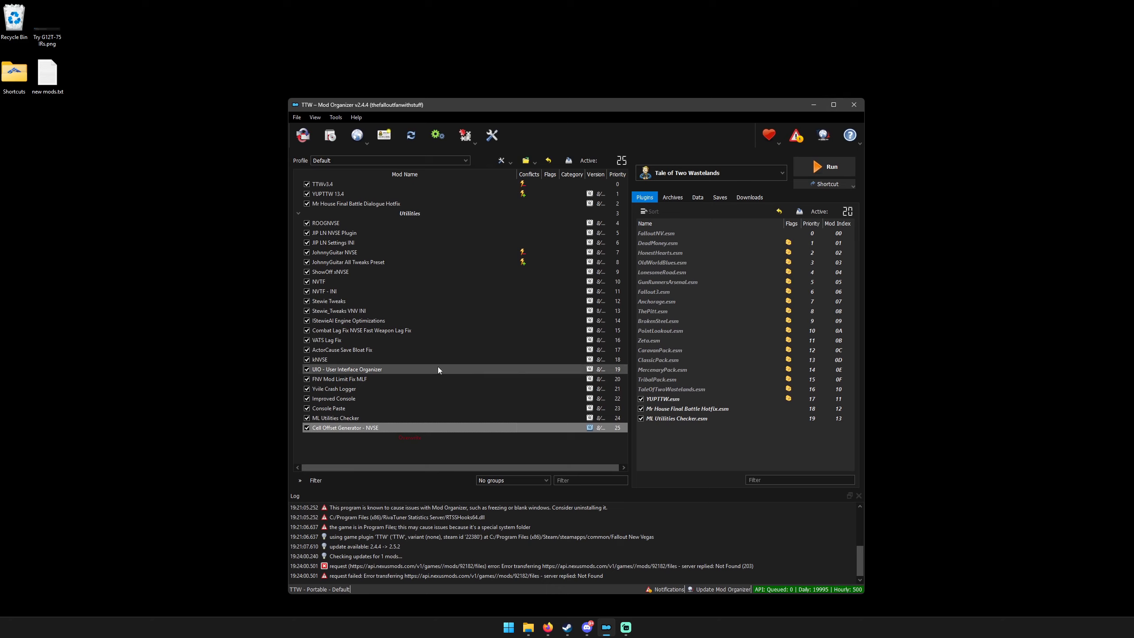
Create a separator named Todd Howard's Tears at the end of the mod list, and minimize Mod Organizer.
left_click(355, 448)
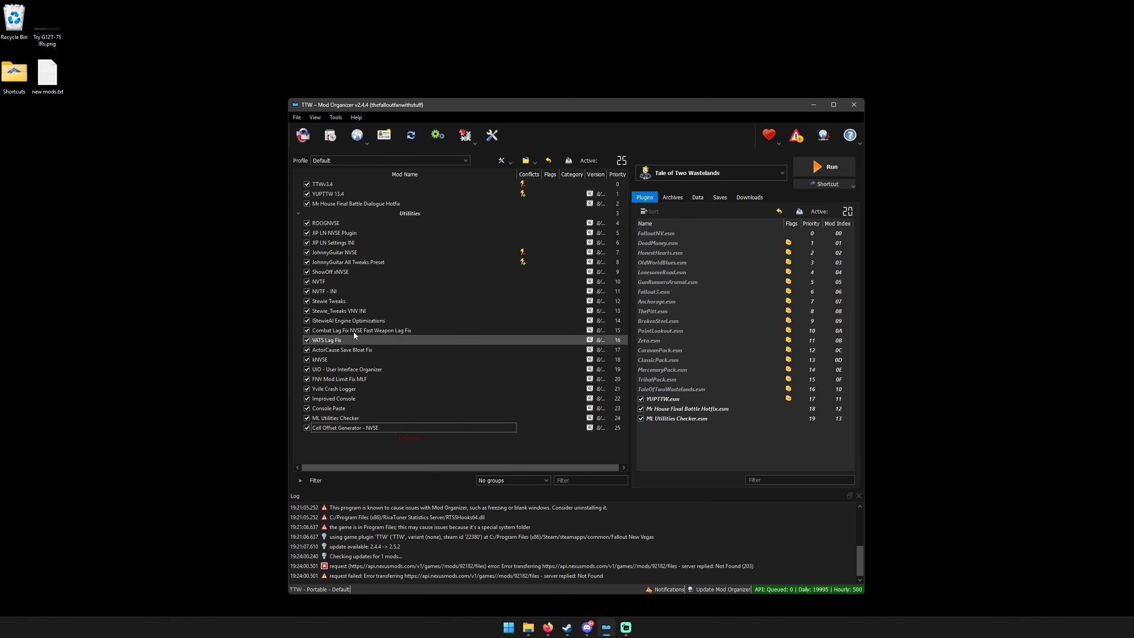
right_click(356, 441)
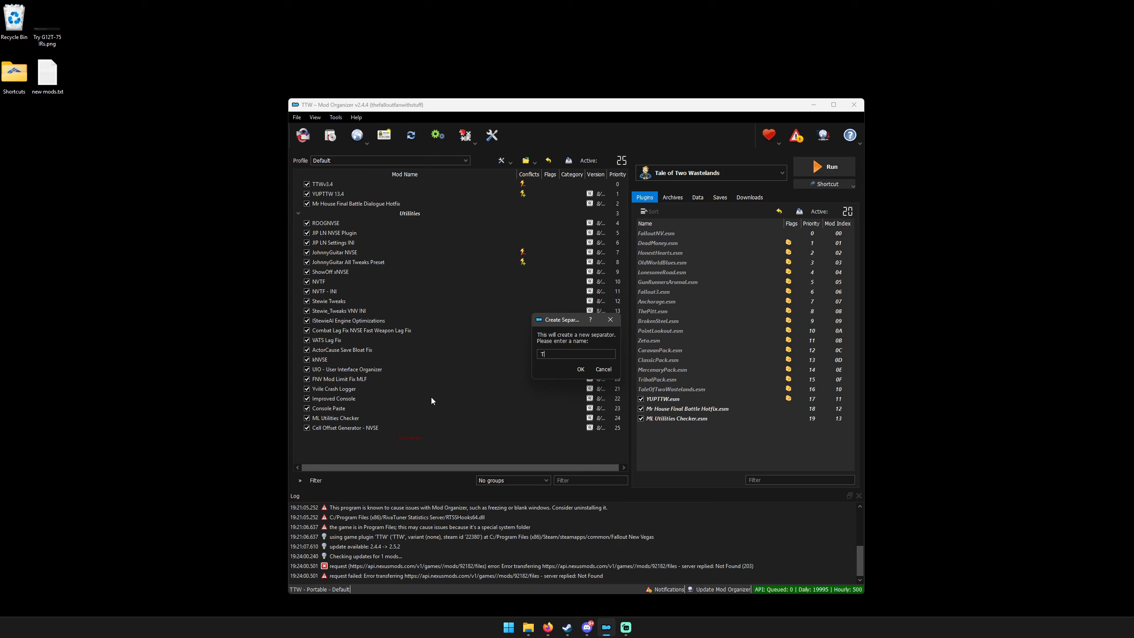
type("Howard's Tears")
left_click(577, 372)
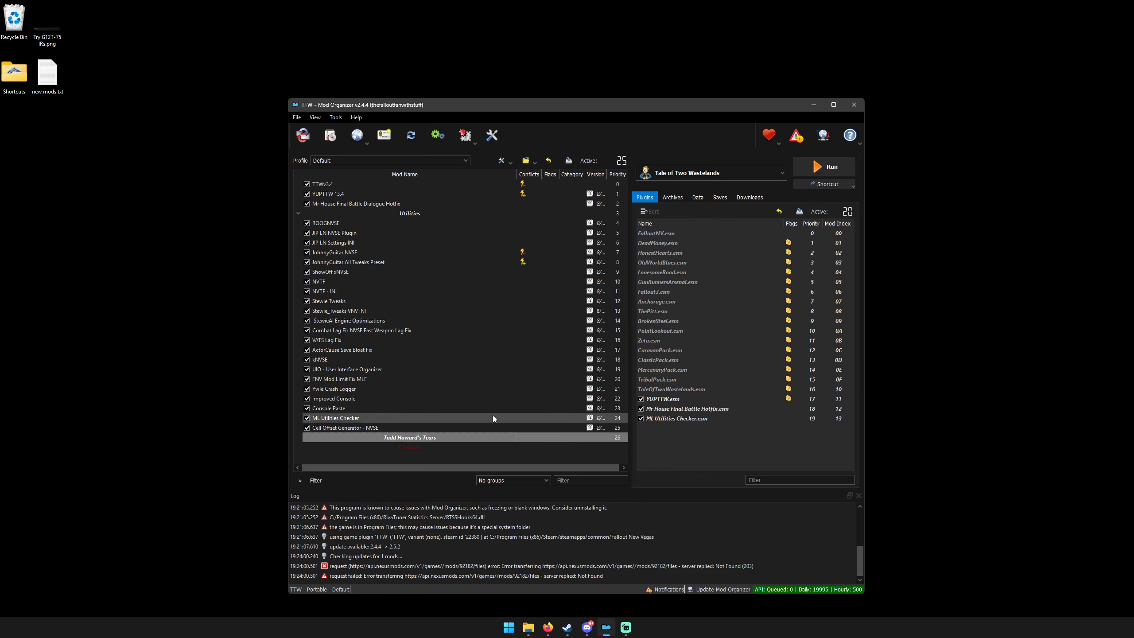
left_click(372, 452)
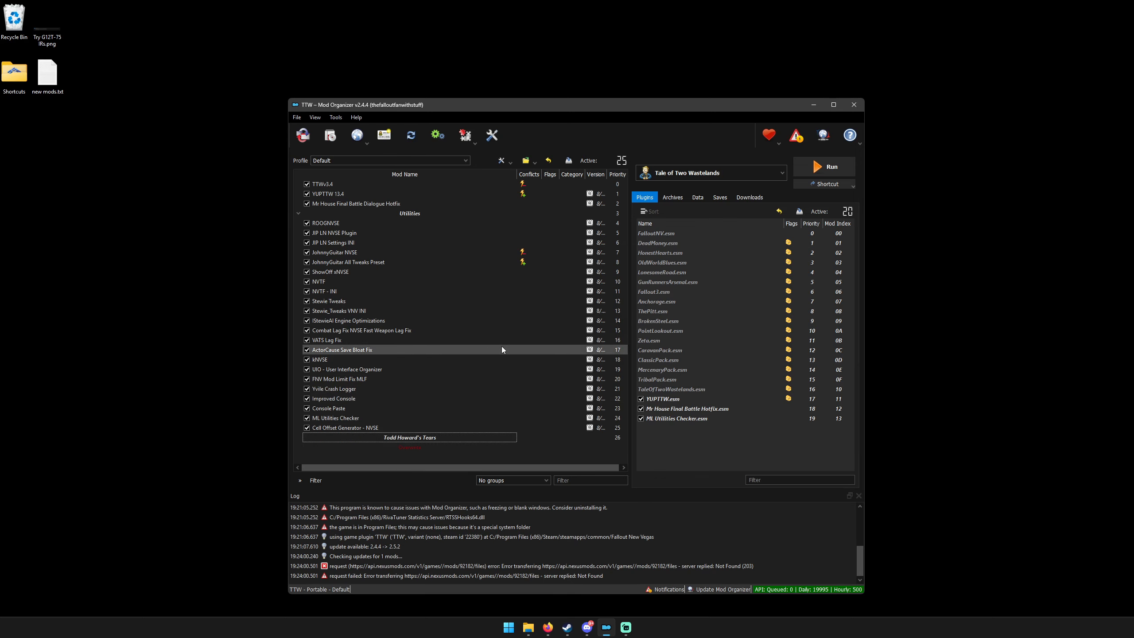
left_click_drag(578, 101, 576, 55)
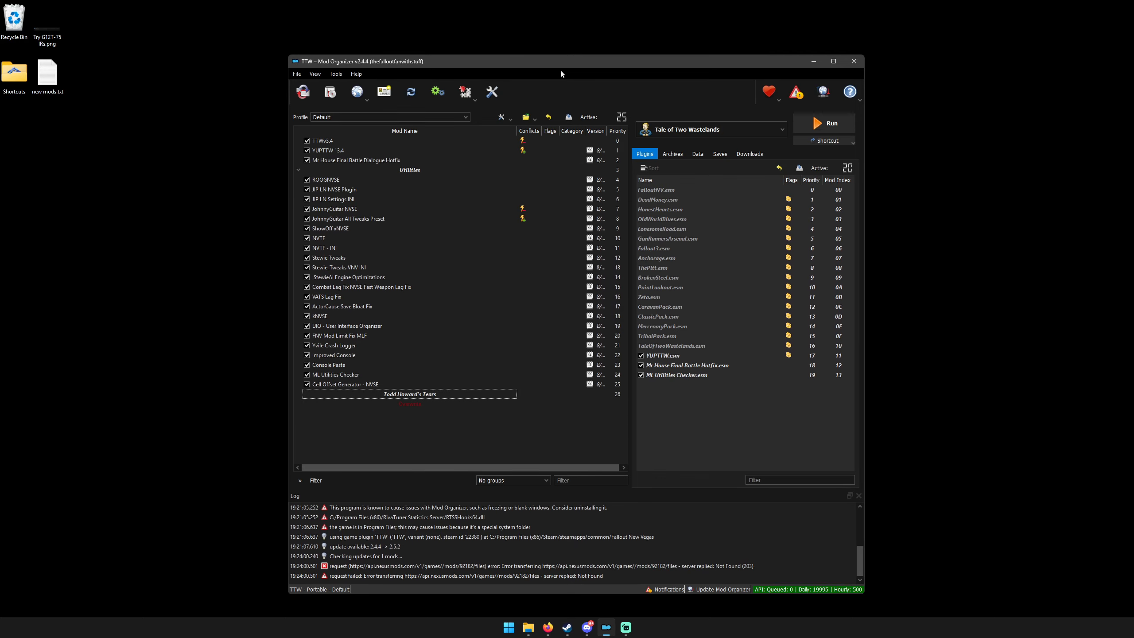
left_click(813, 61)
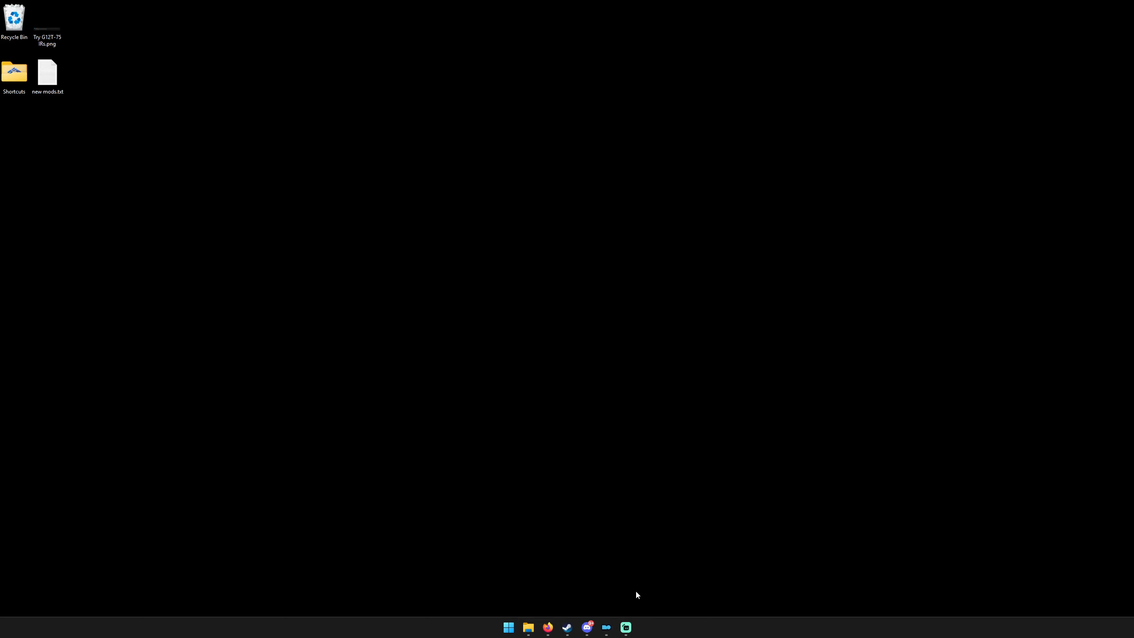